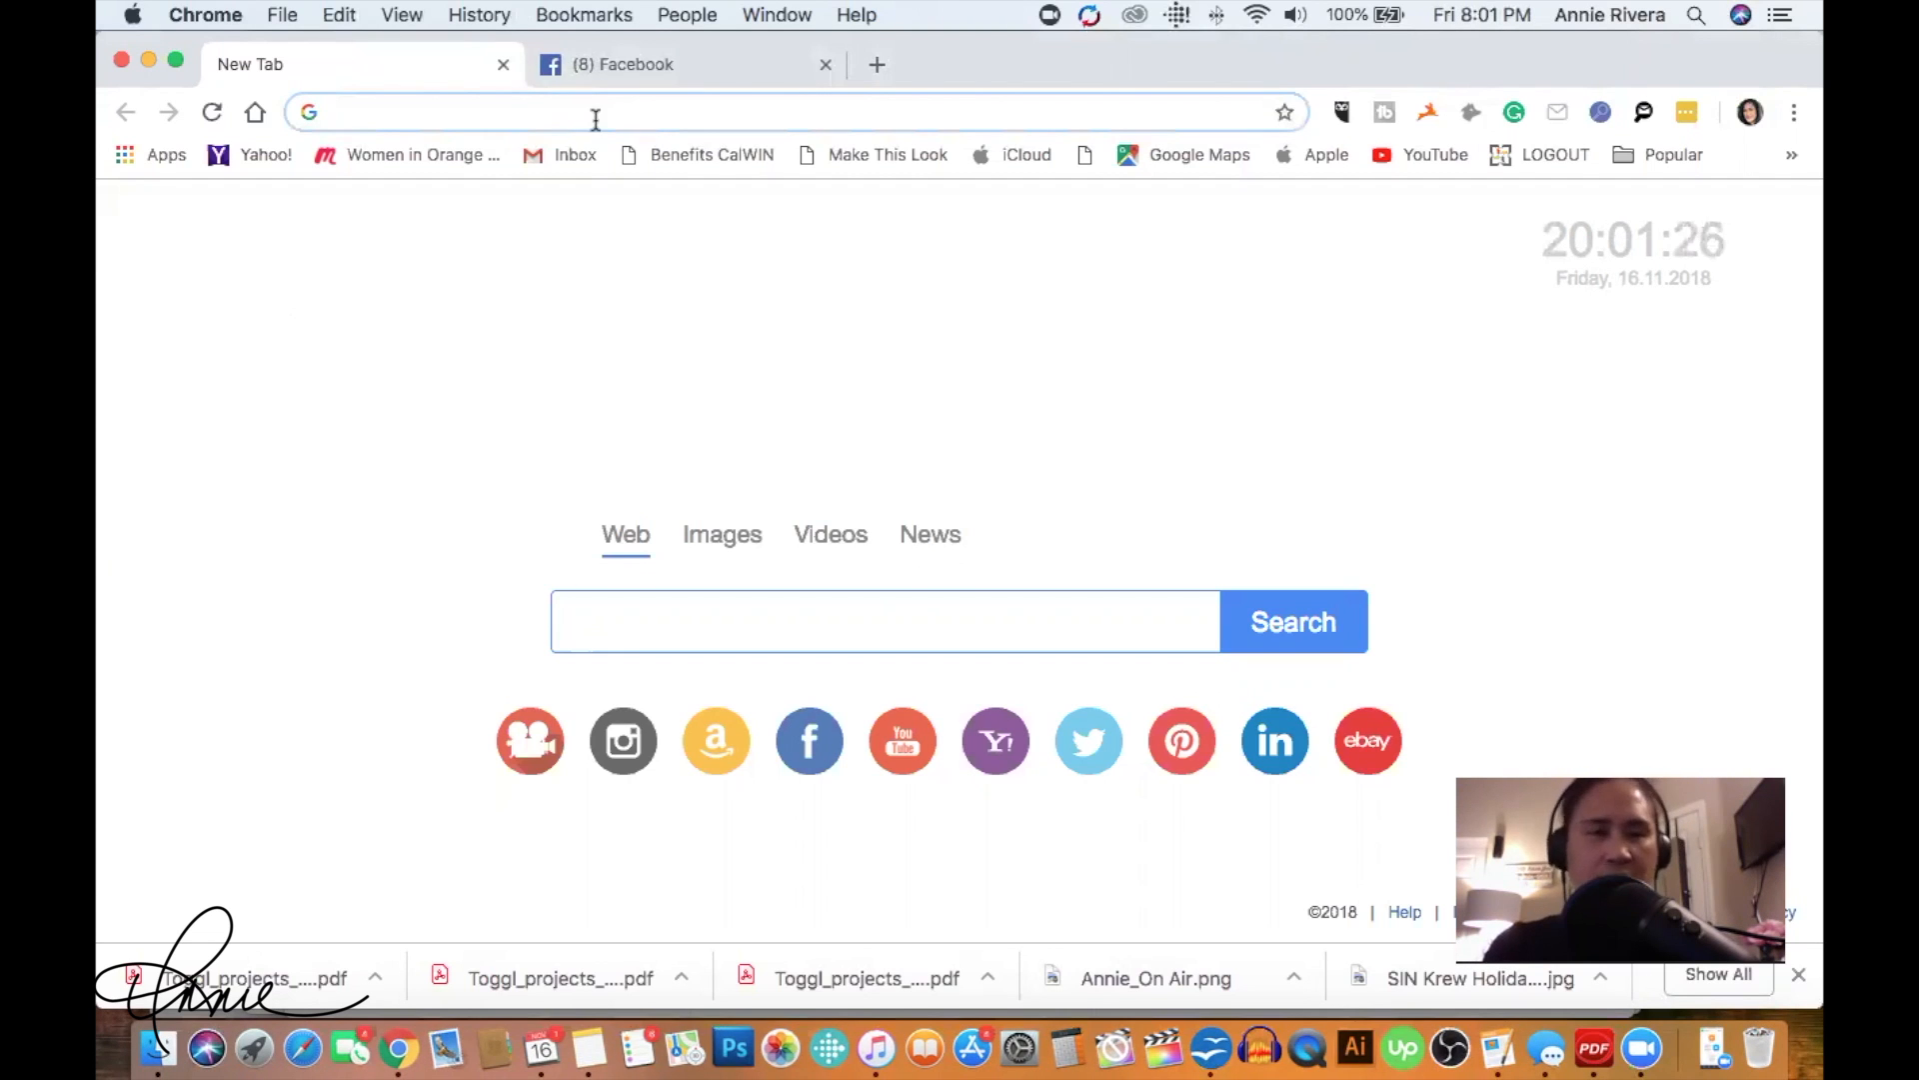
Step: Open Canva and start a new Social Media design sized 800 px × 800 px
text(canva)
key(Return)
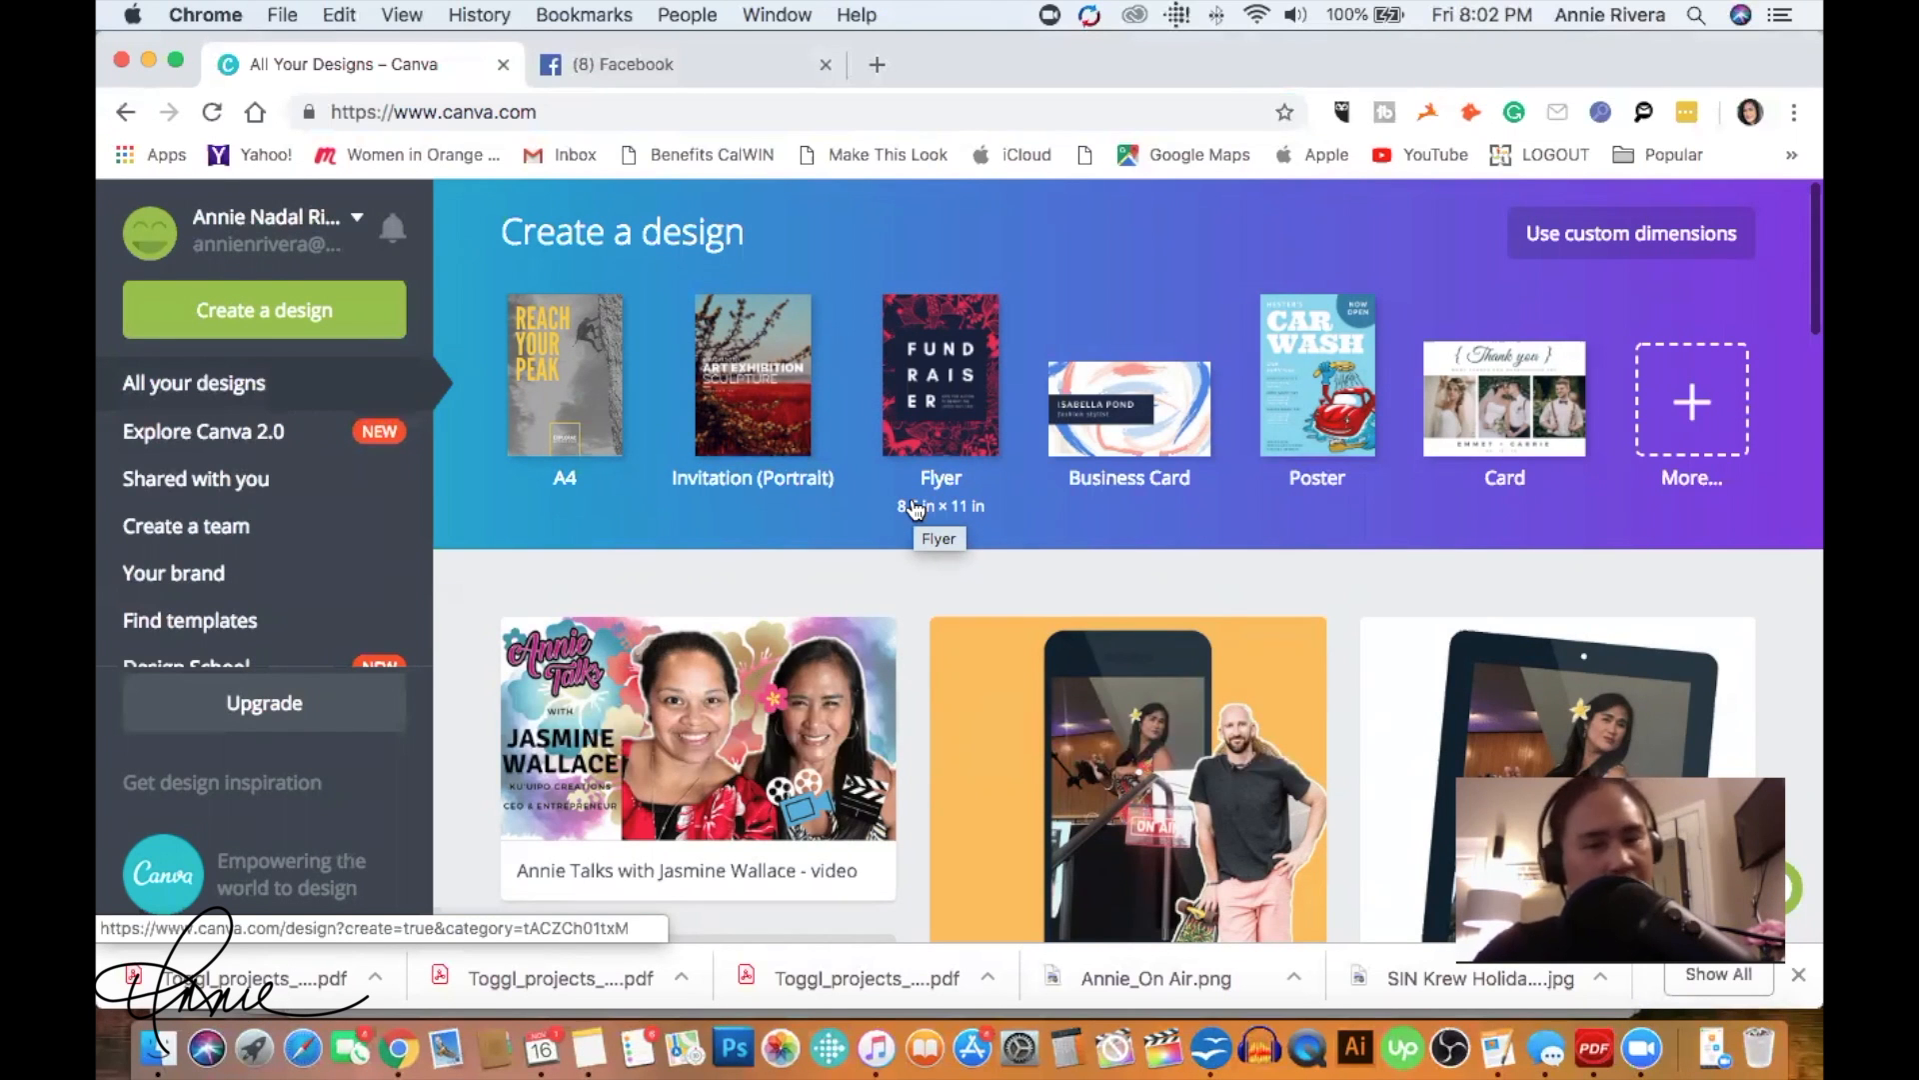
click(1708, 411)
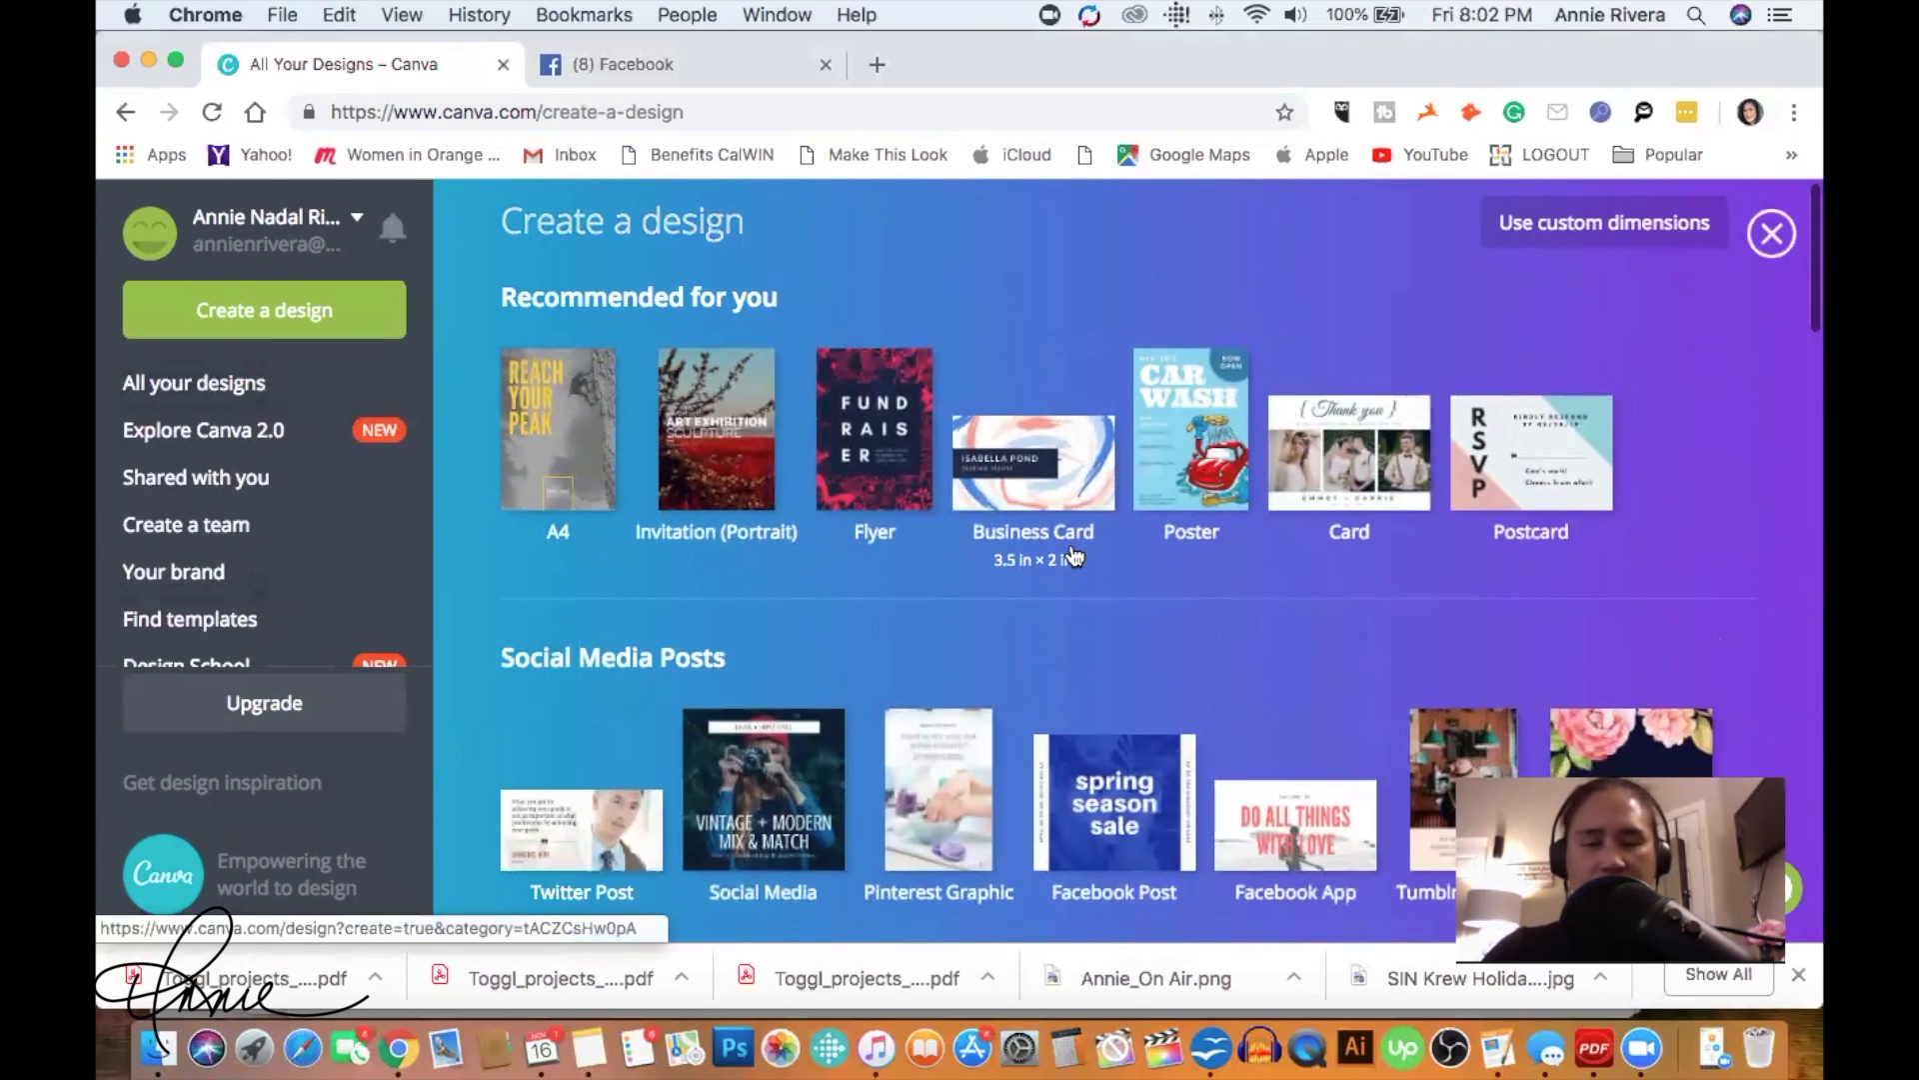
scroll(1100, 551, down, 3)
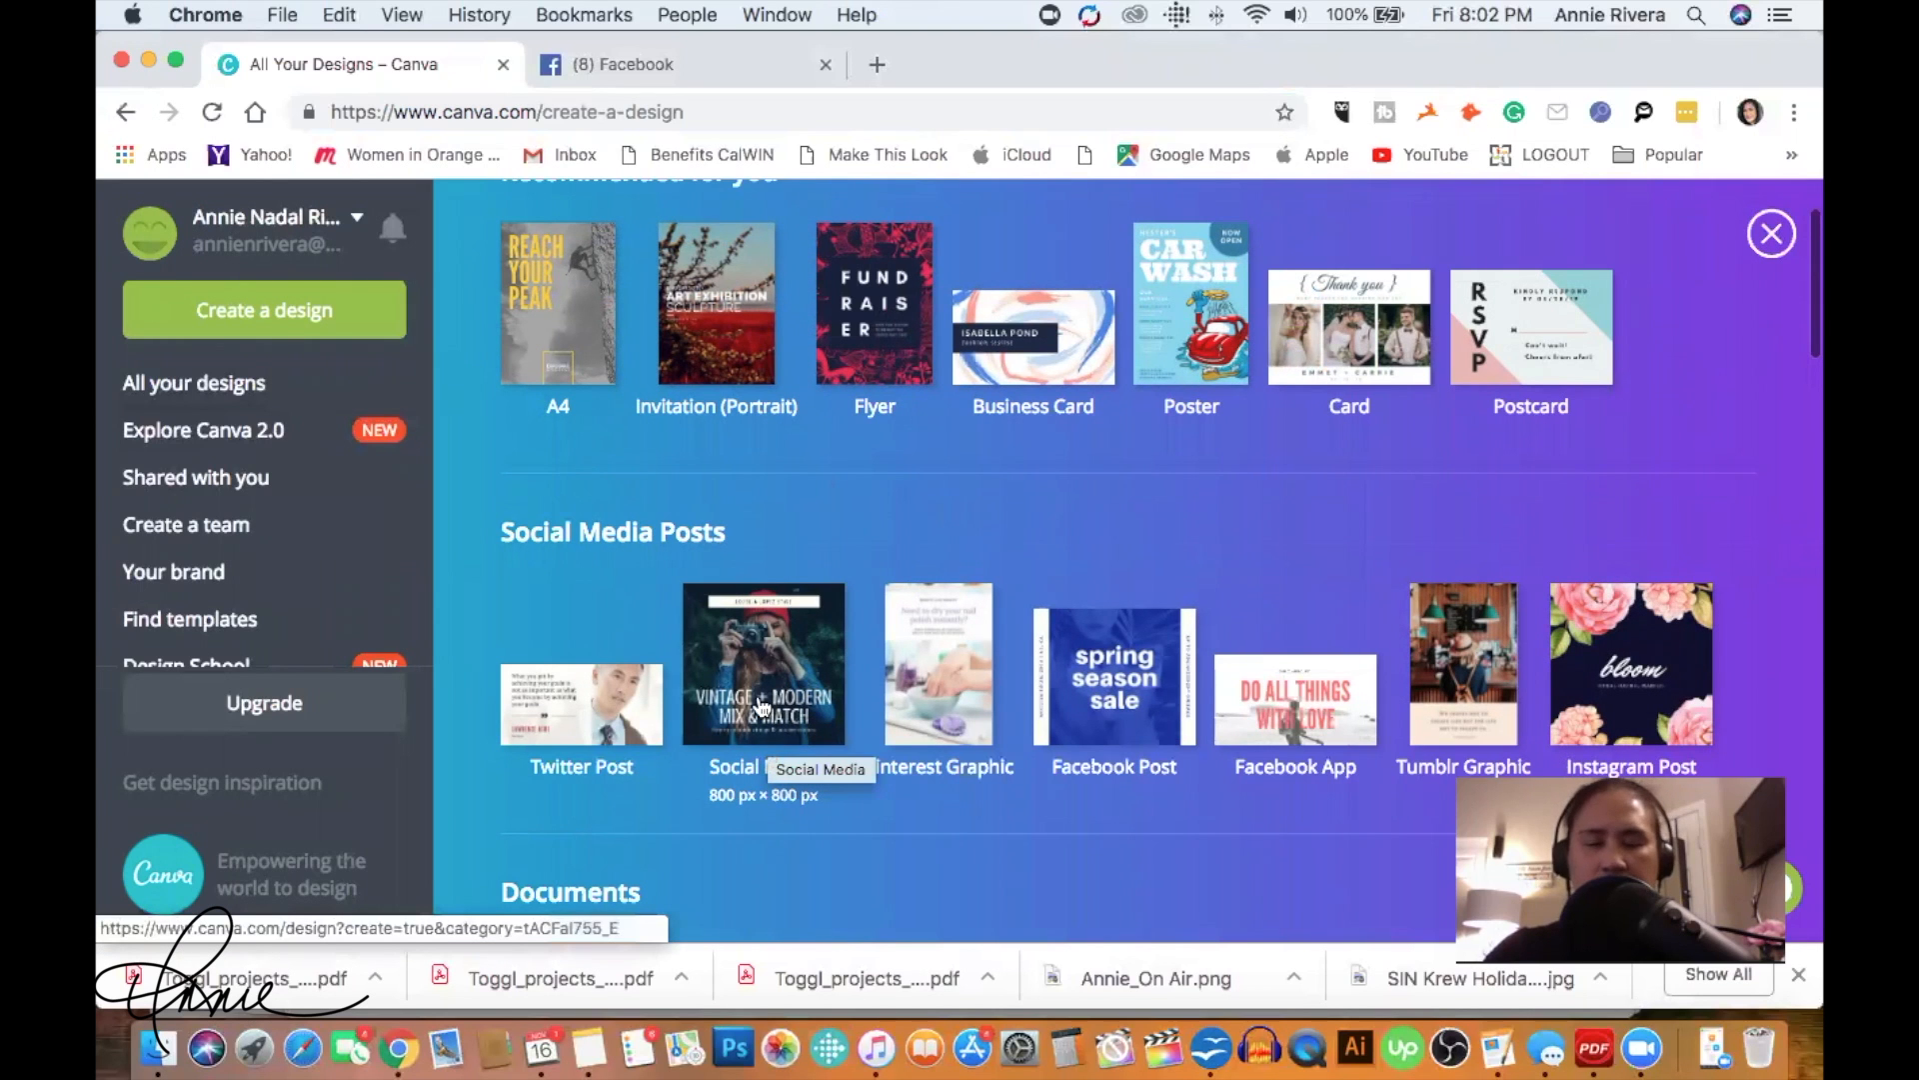
click(775, 675)
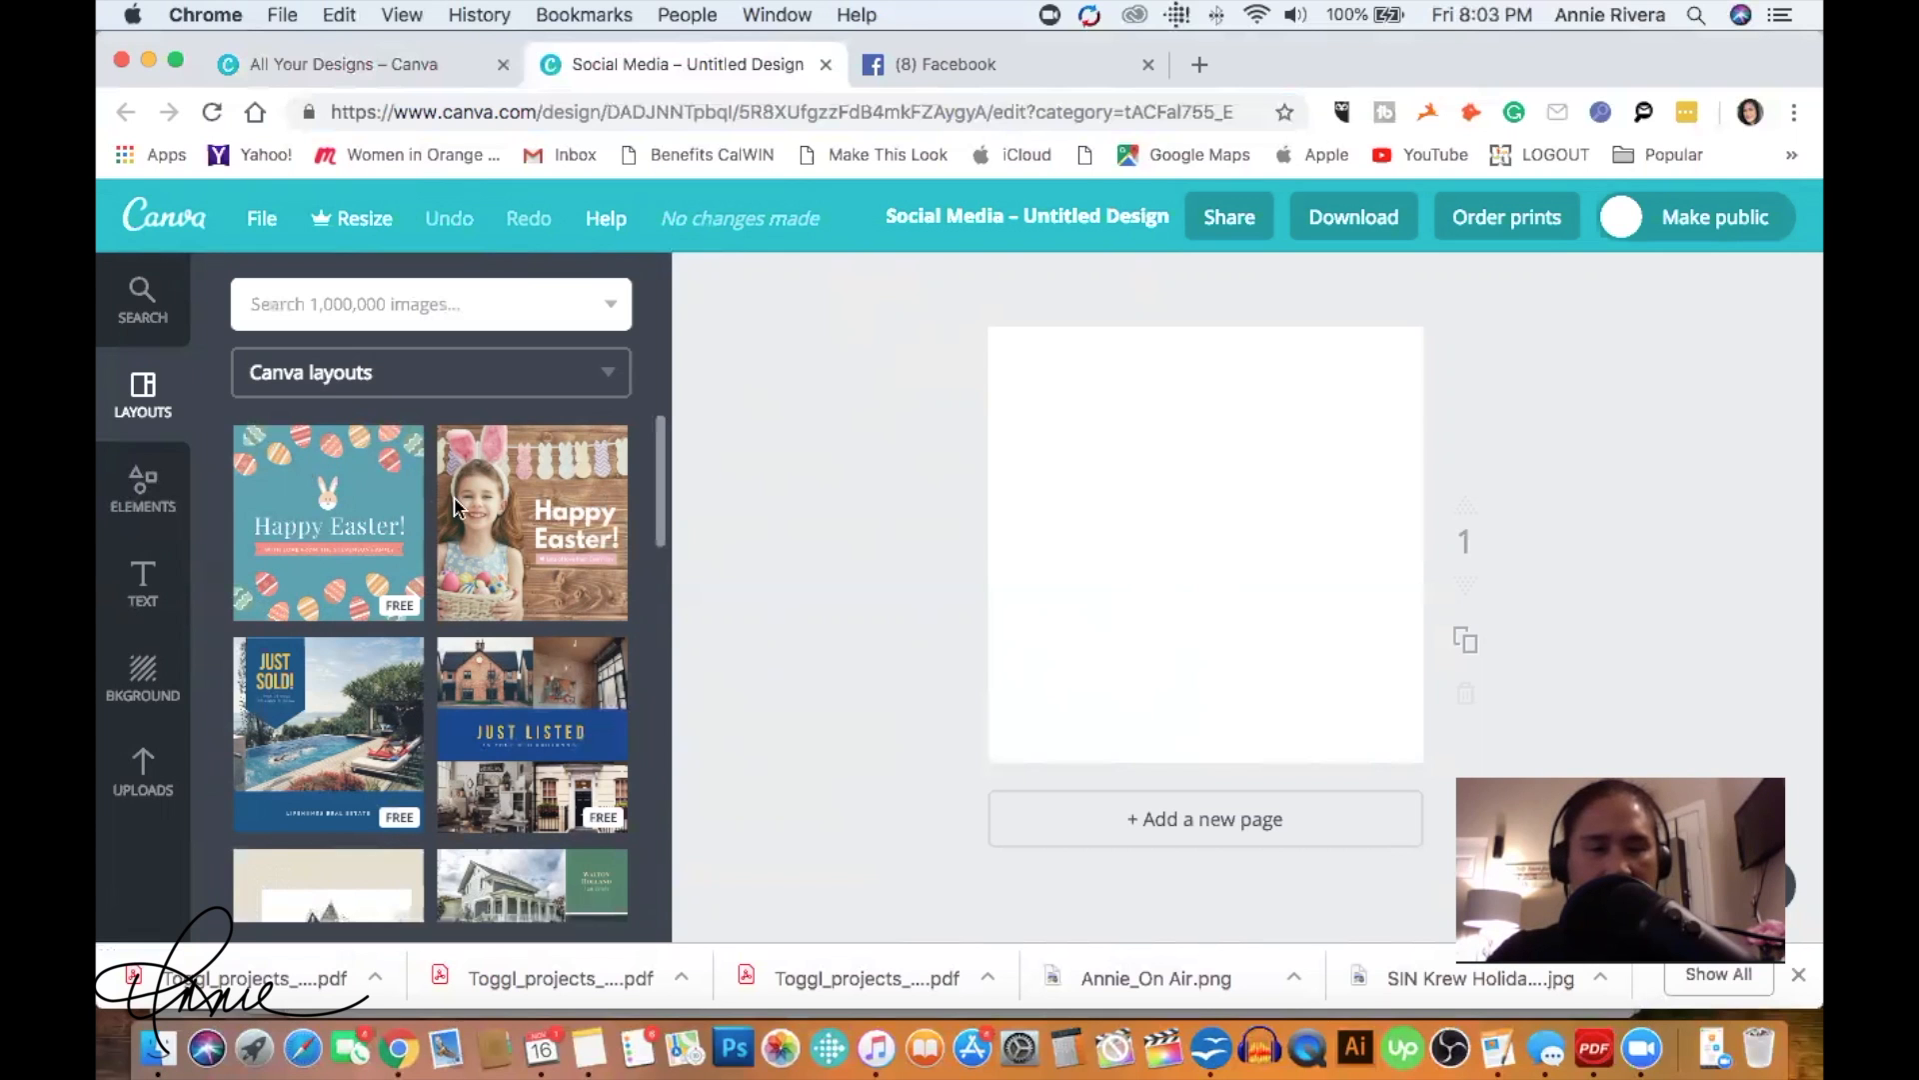
Step: Look through the Canva layouts for ready-made social media post designs
scroll(447, 527, down, 3)
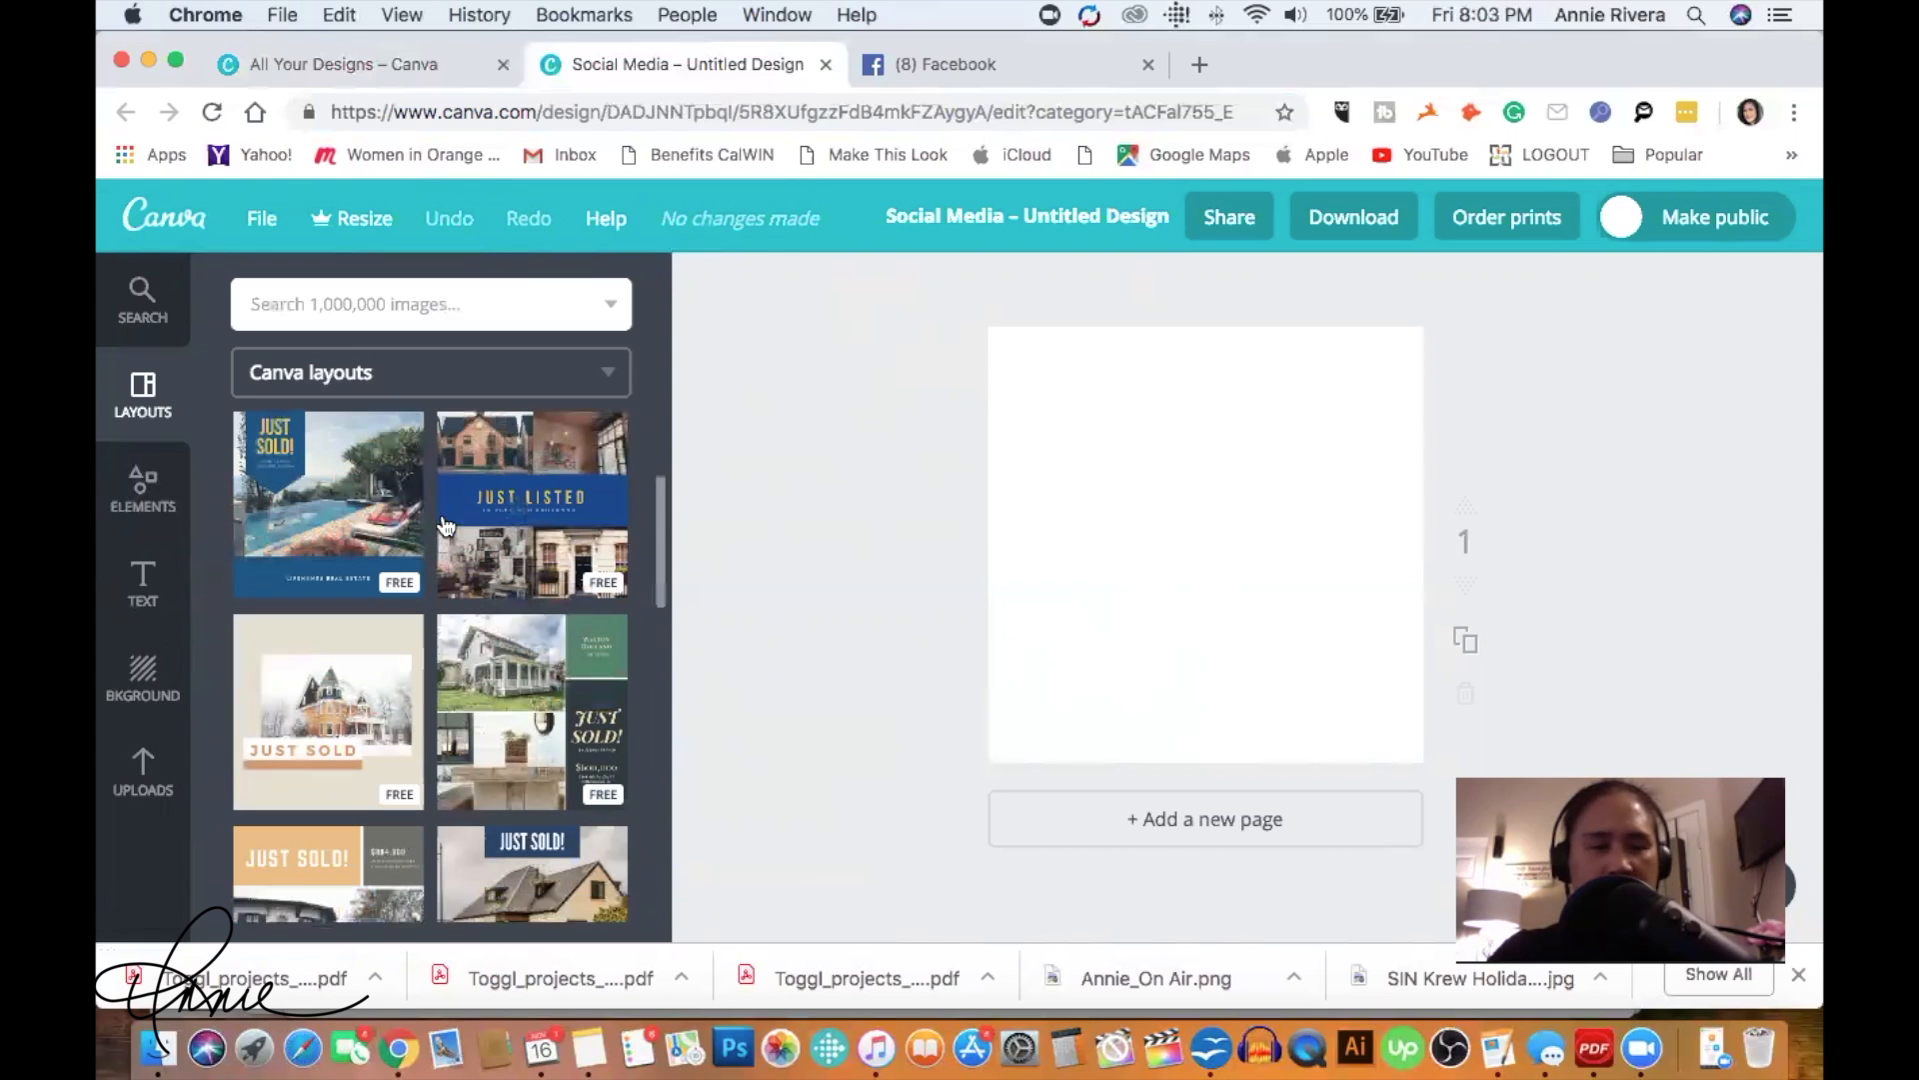
scroll(447, 527, down, 1)
scroll(447, 527, down, 5)
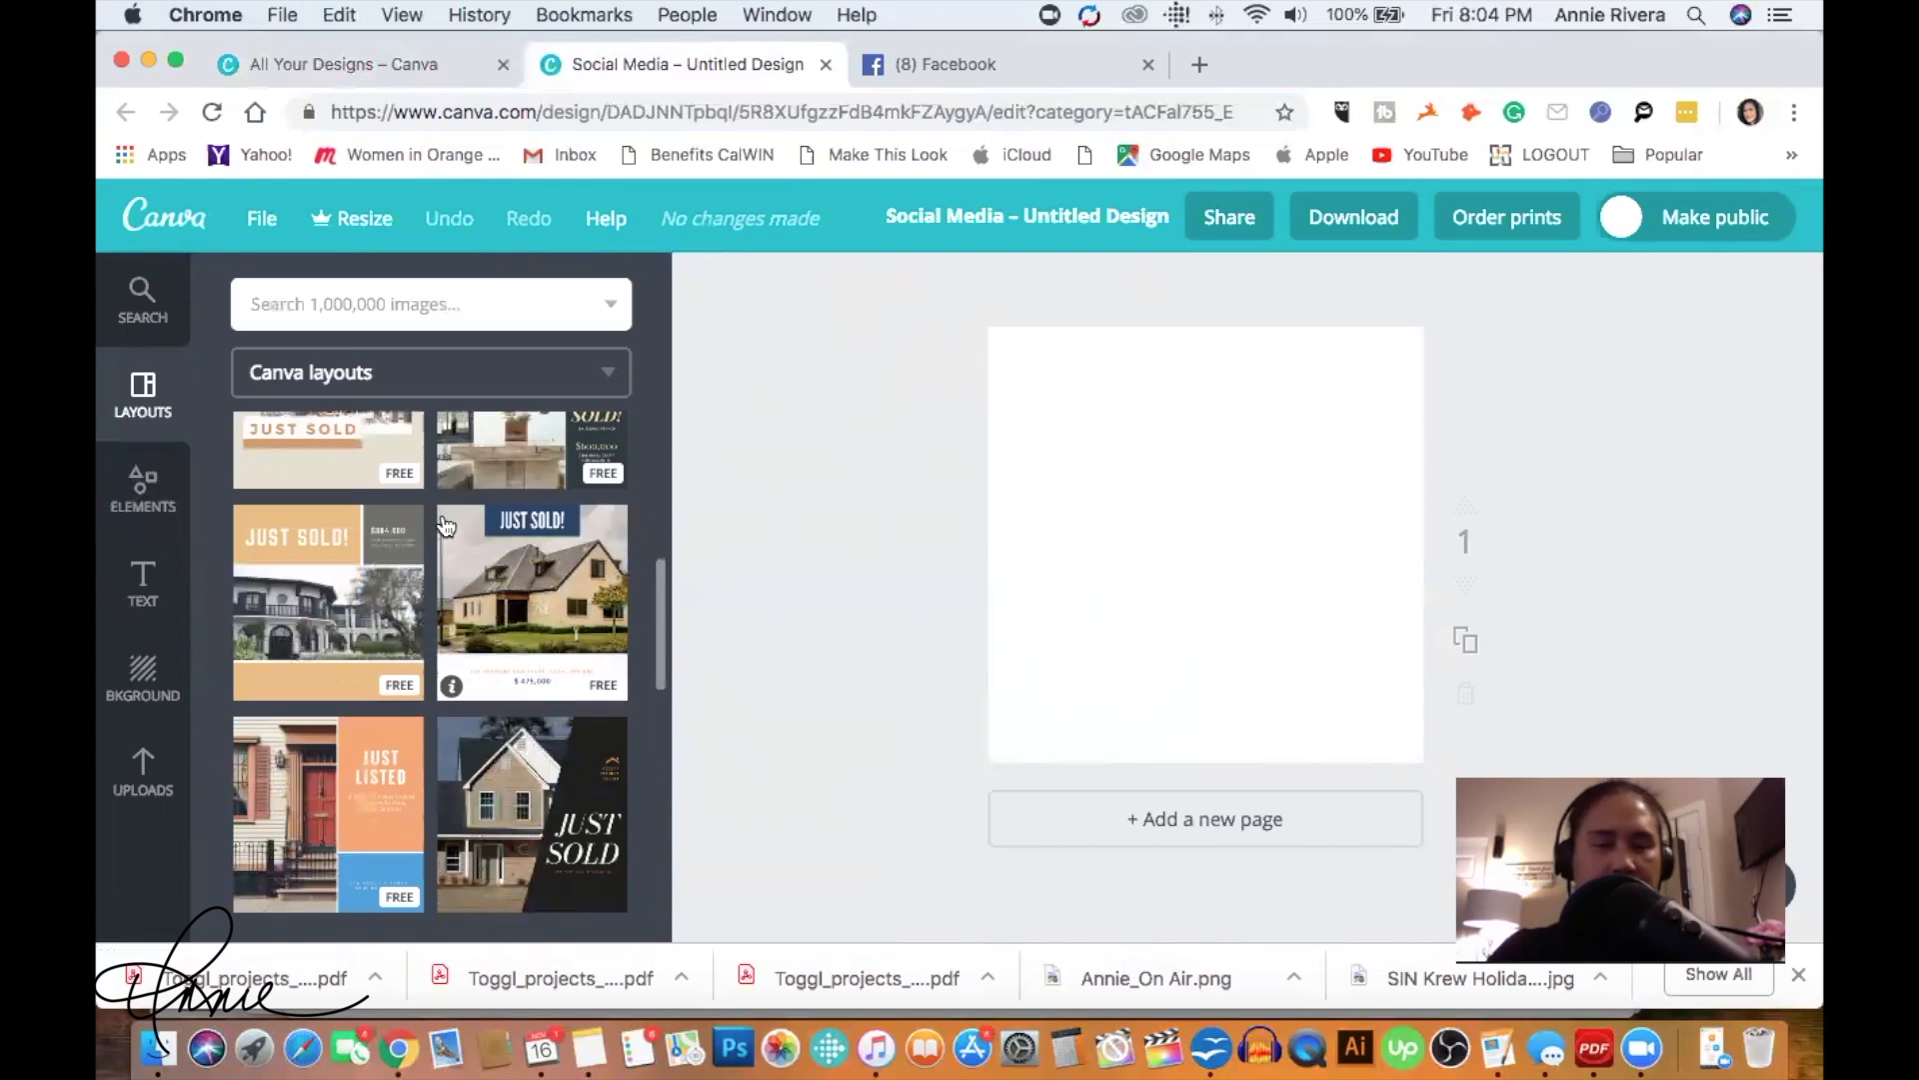
scroll(447, 527, down, 1)
scroll(447, 527, down, 3)
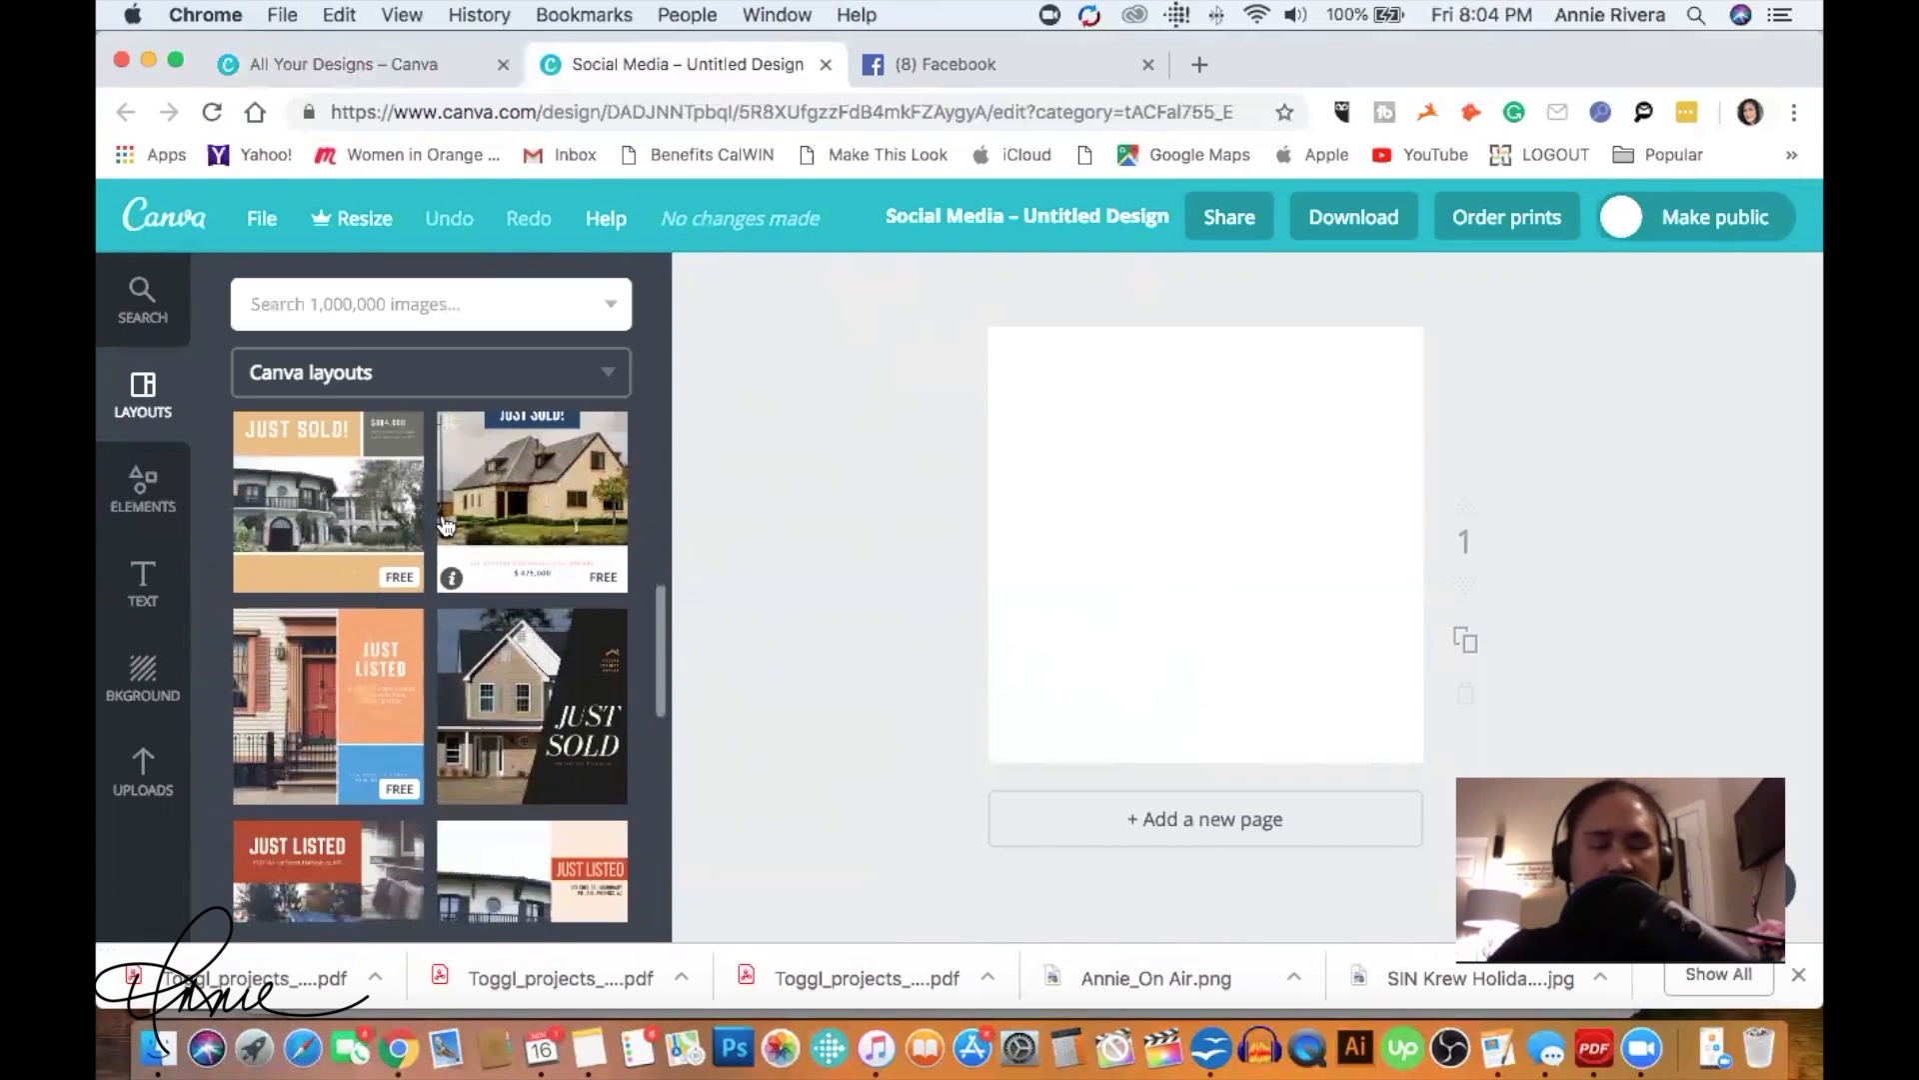
scroll(445, 527, up, 1)
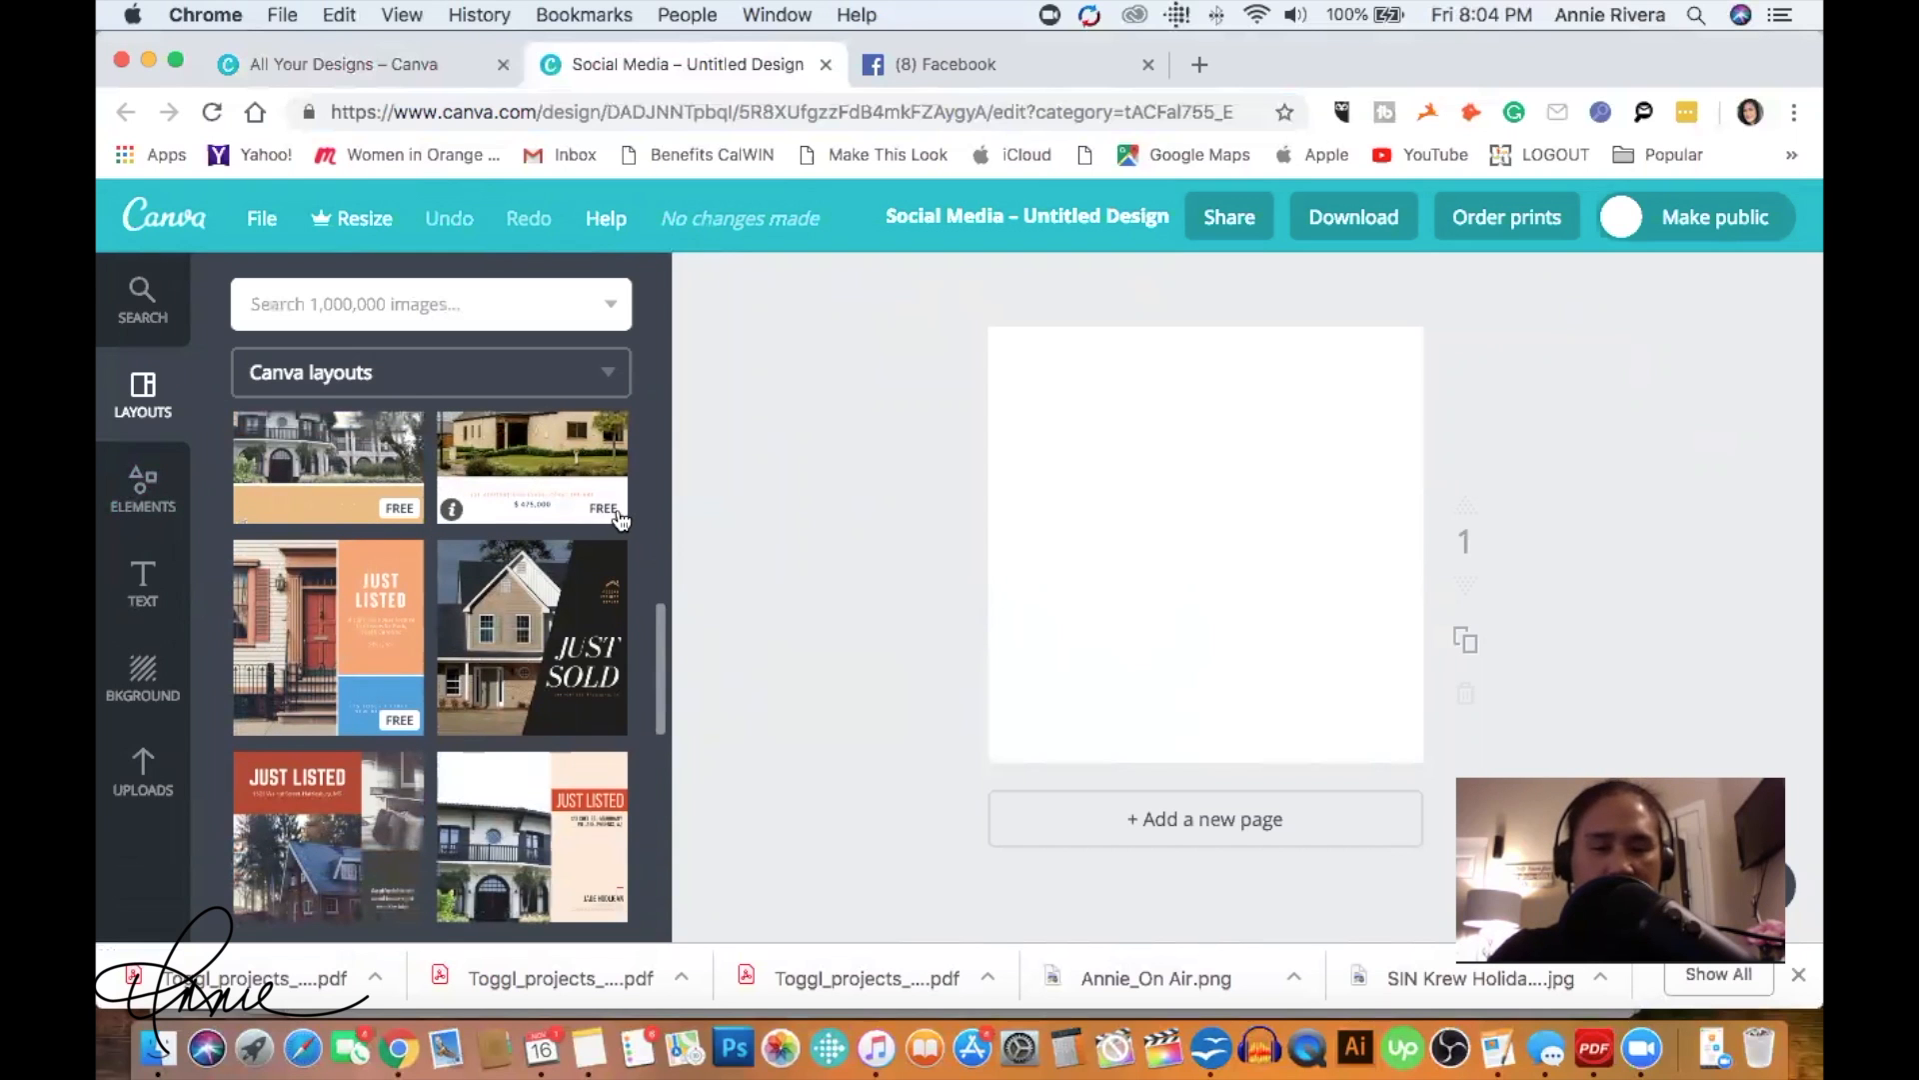
scroll(580, 624, down, 7)
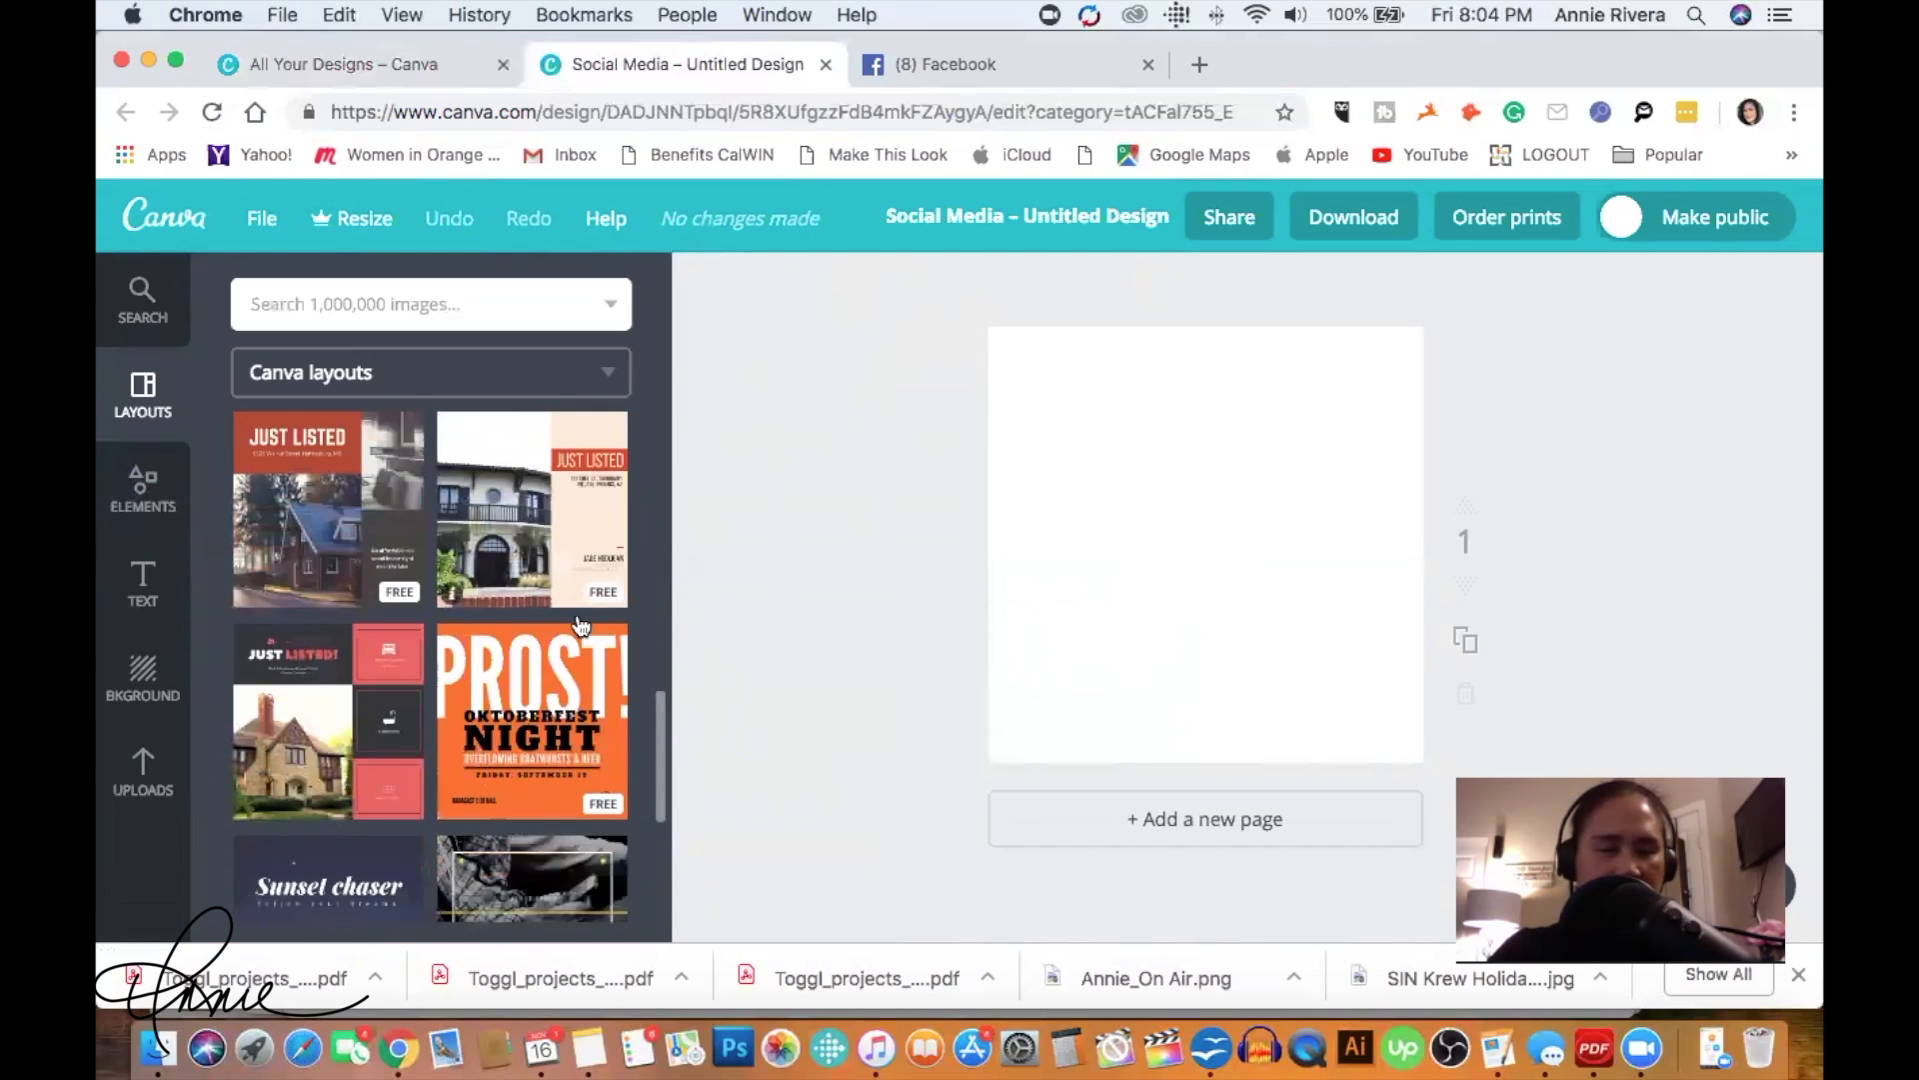
scroll(581, 626, down, 7)
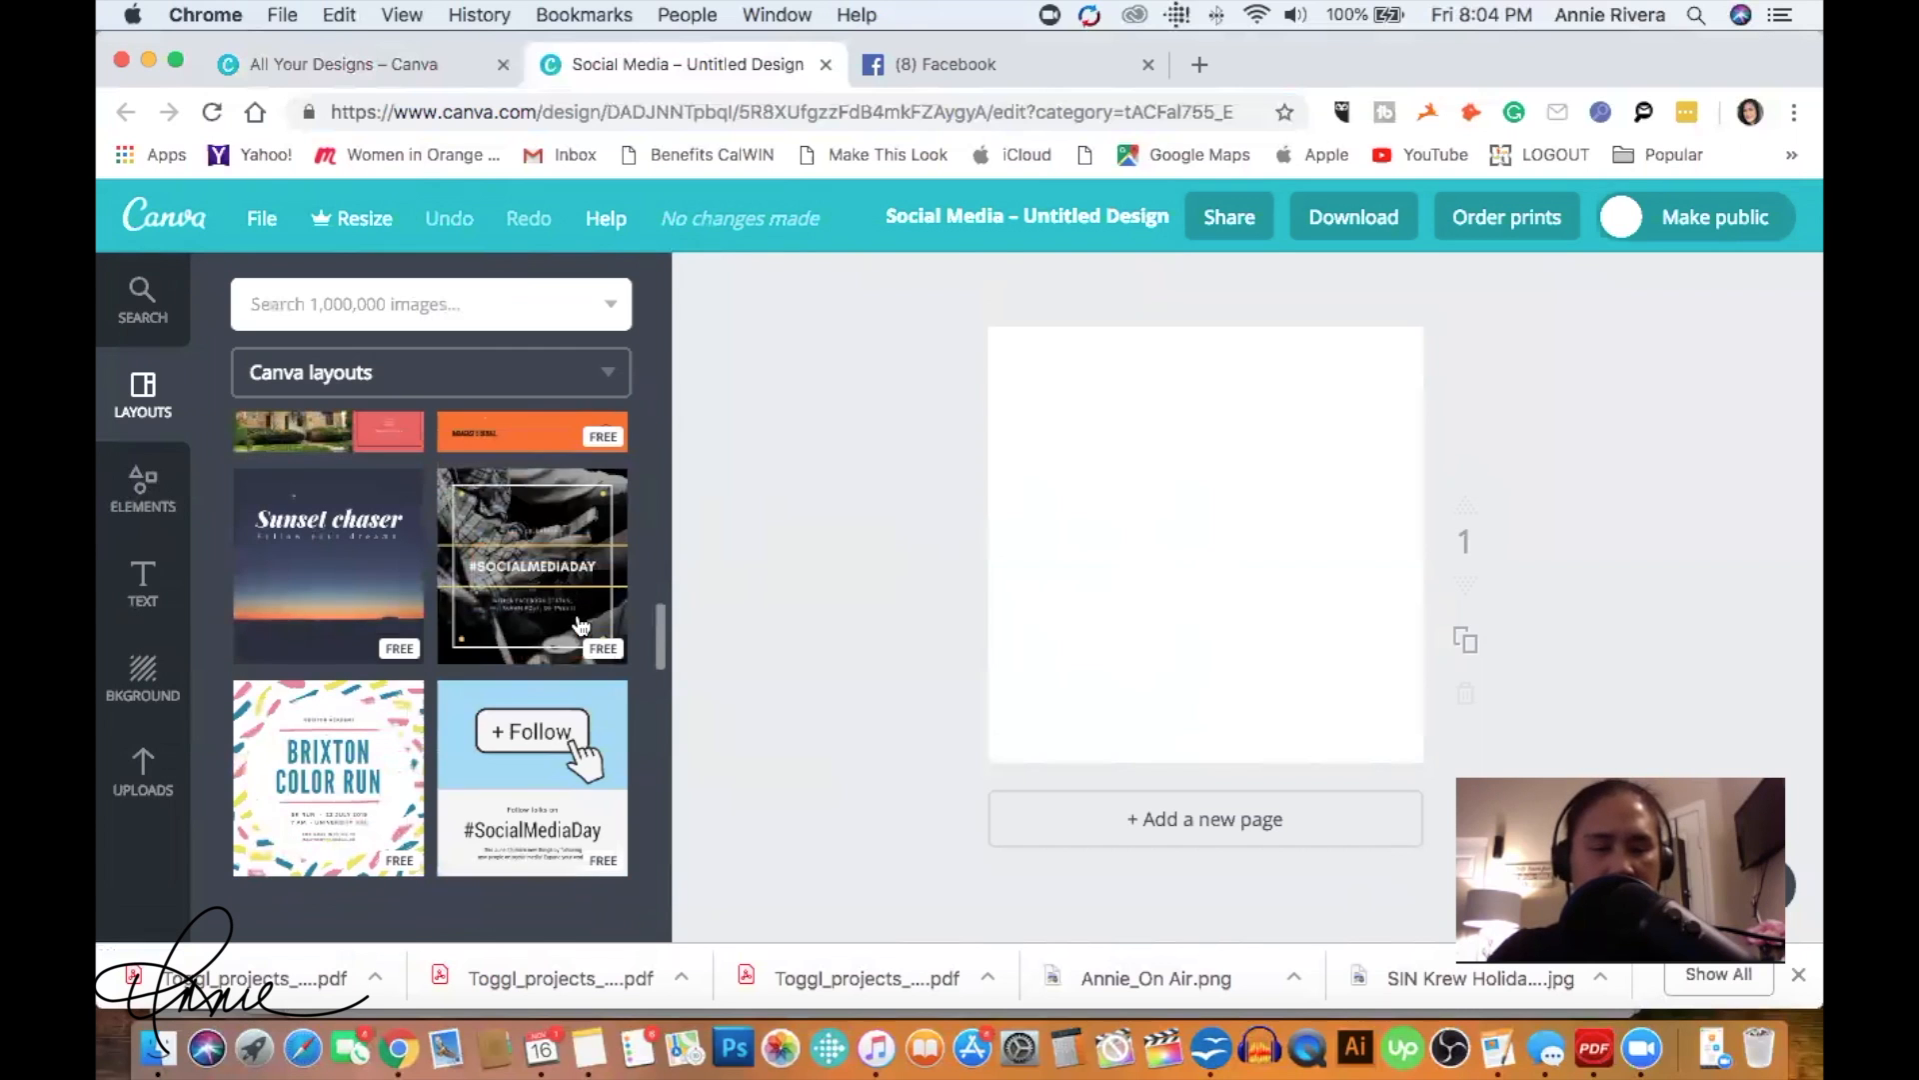
scroll(581, 626, down, 8)
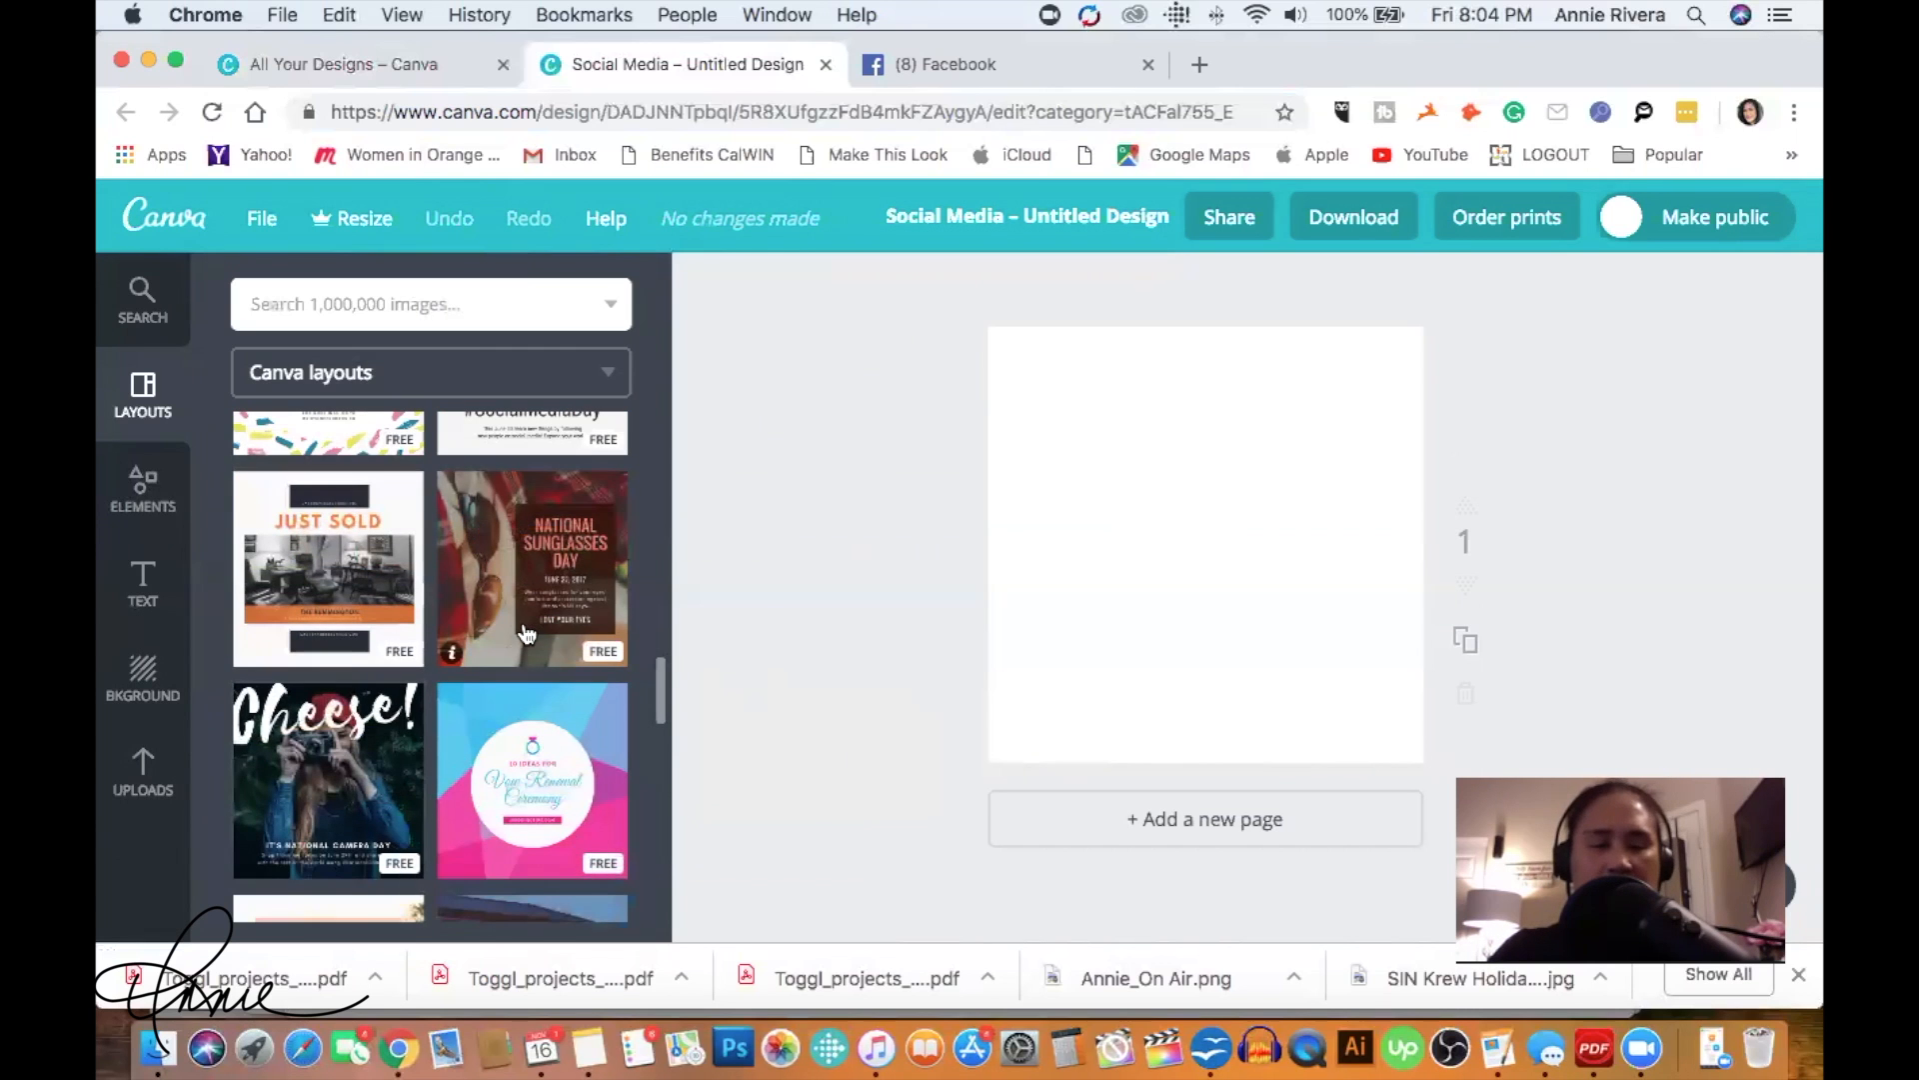
scroll(446, 599, down, 5)
scroll(446, 598, down, 7)
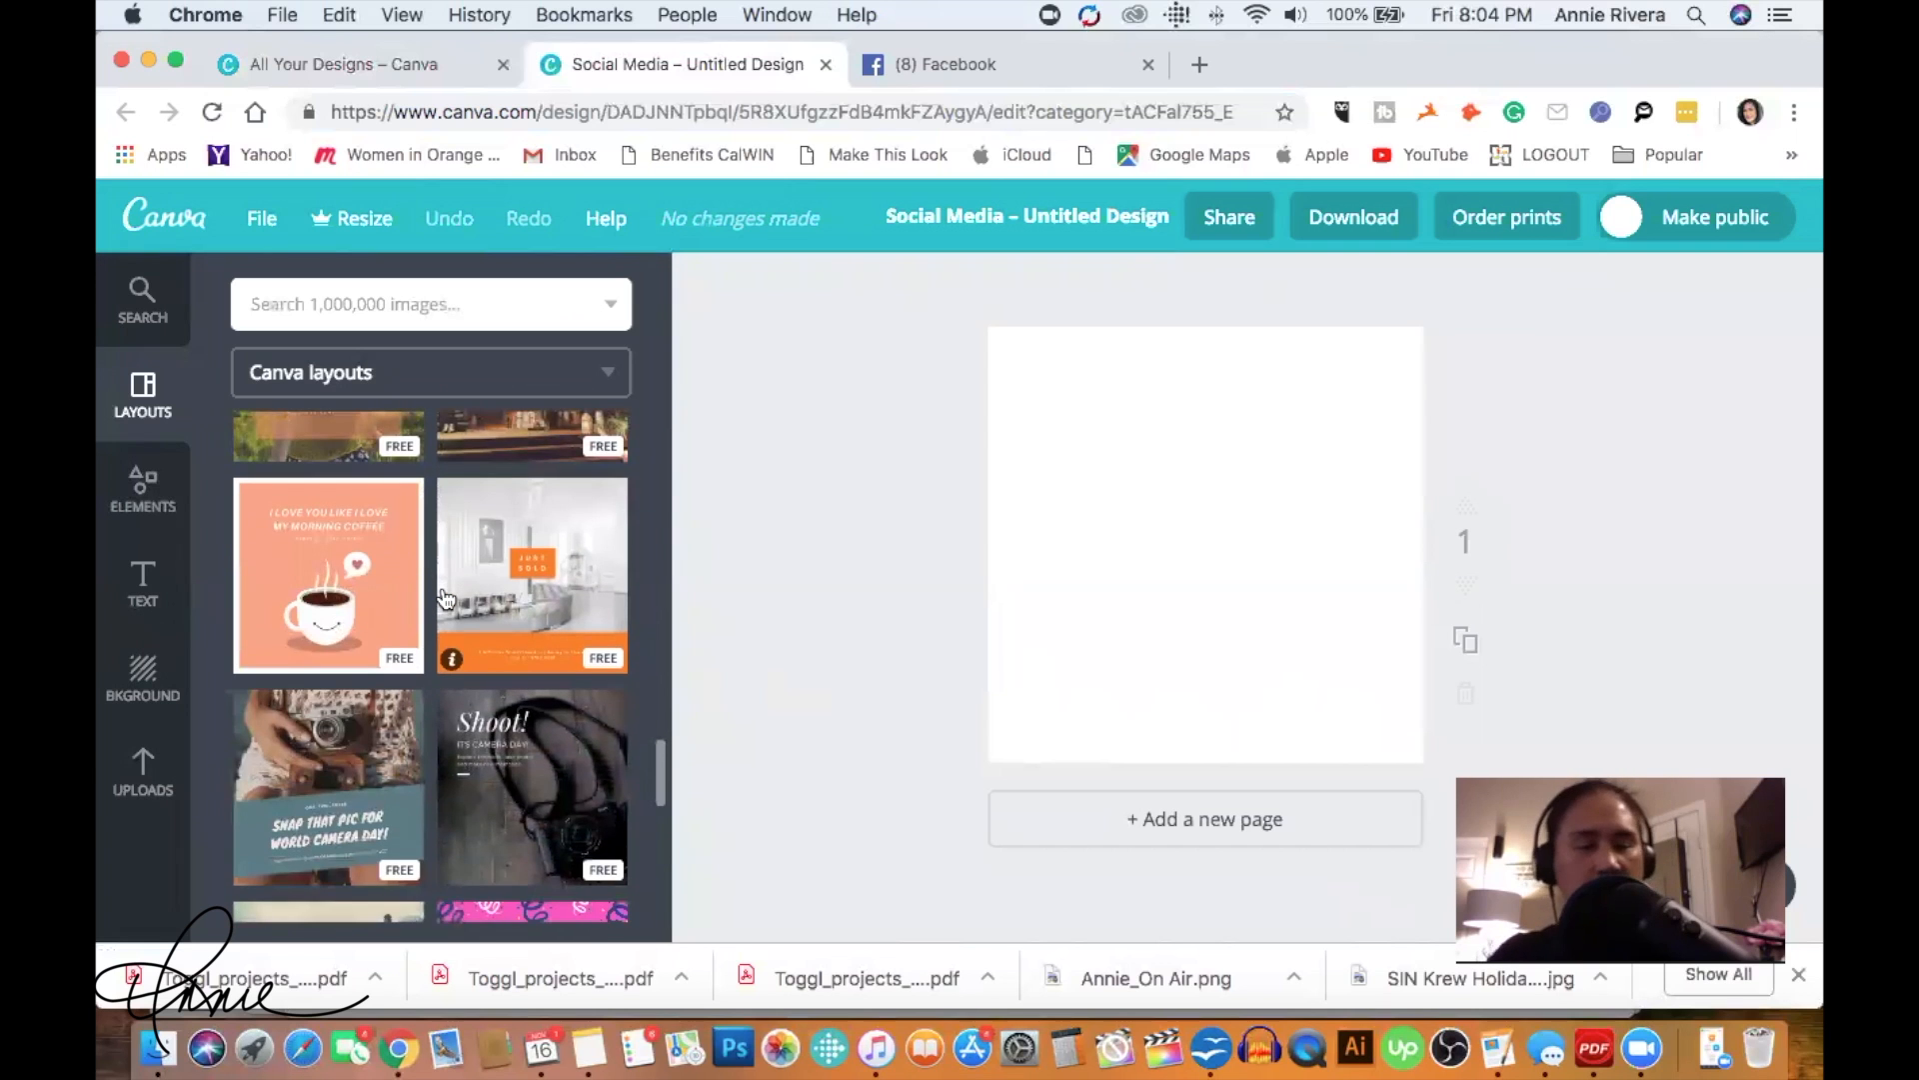
scroll(446, 598, up, 20)
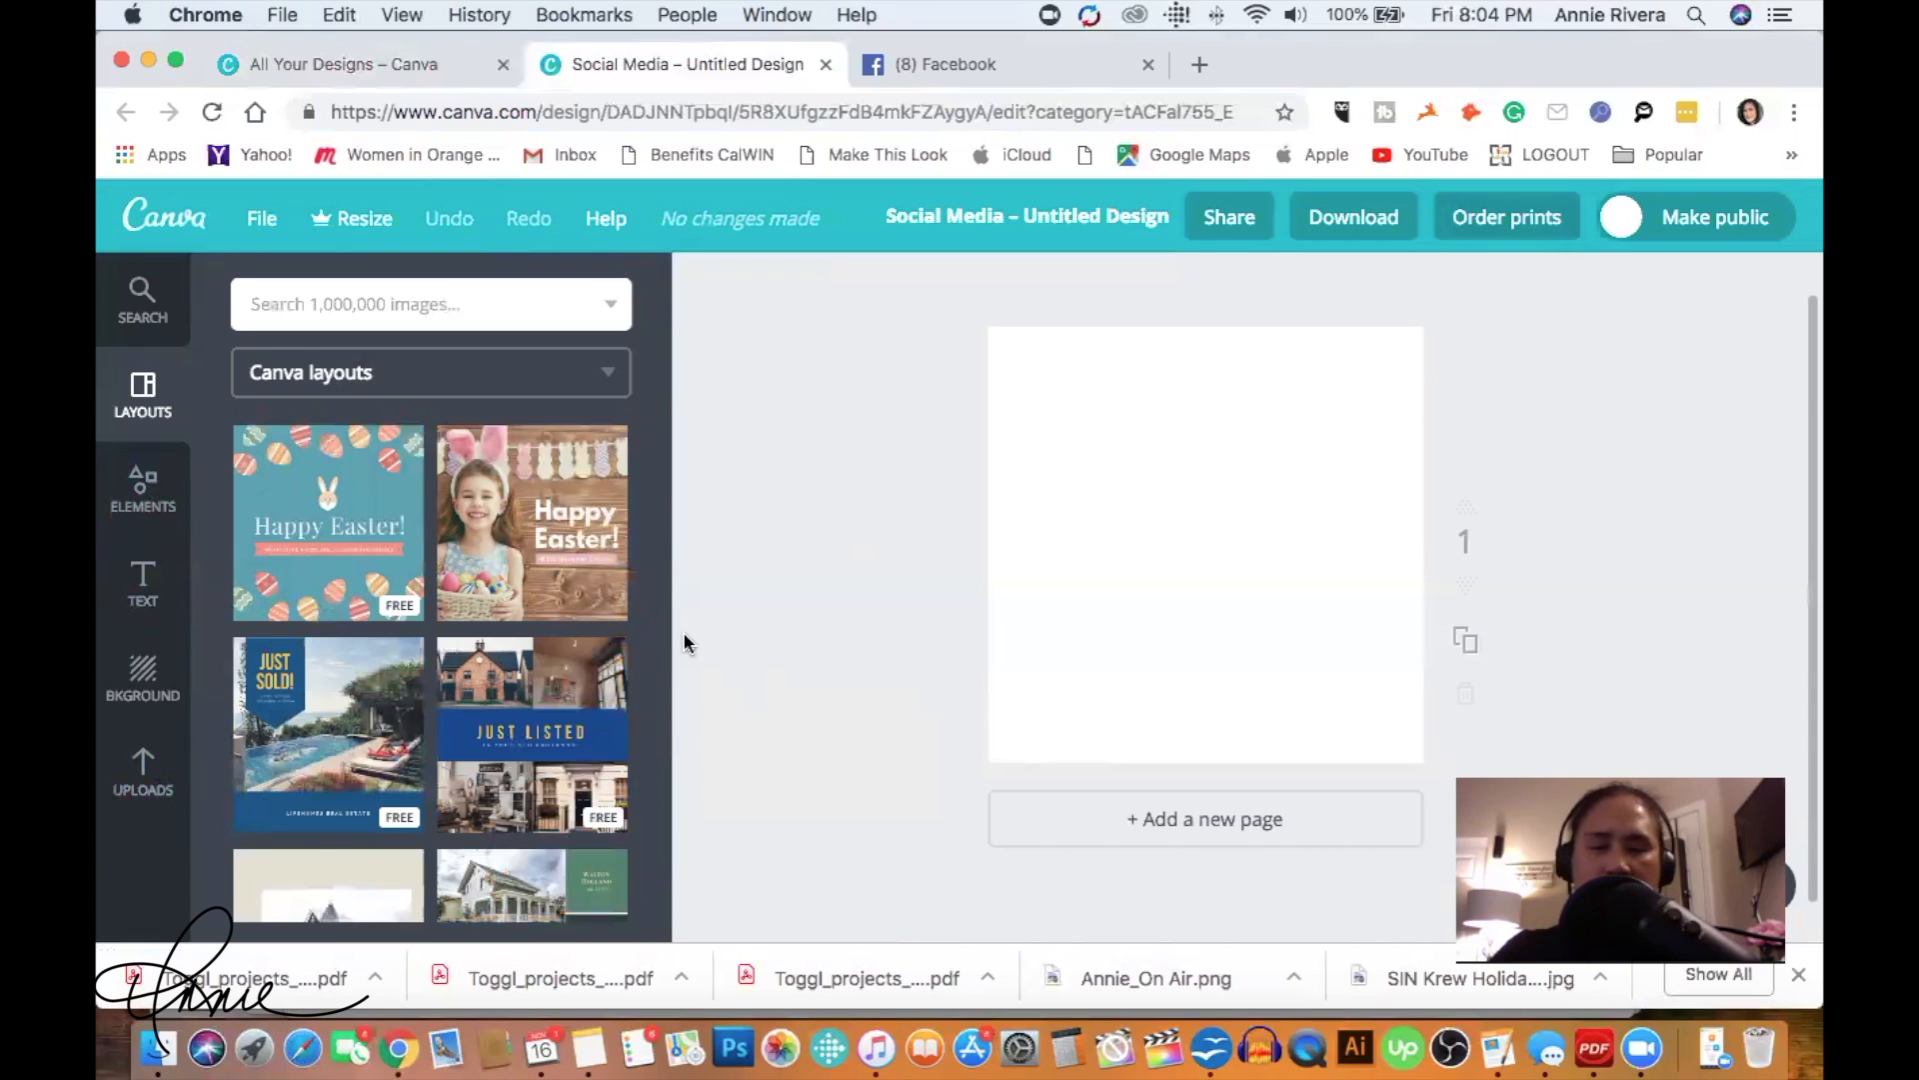
Step: Find the watercolor hibiscus flower image among the uploaded images and place it on the blank page
click(144, 777)
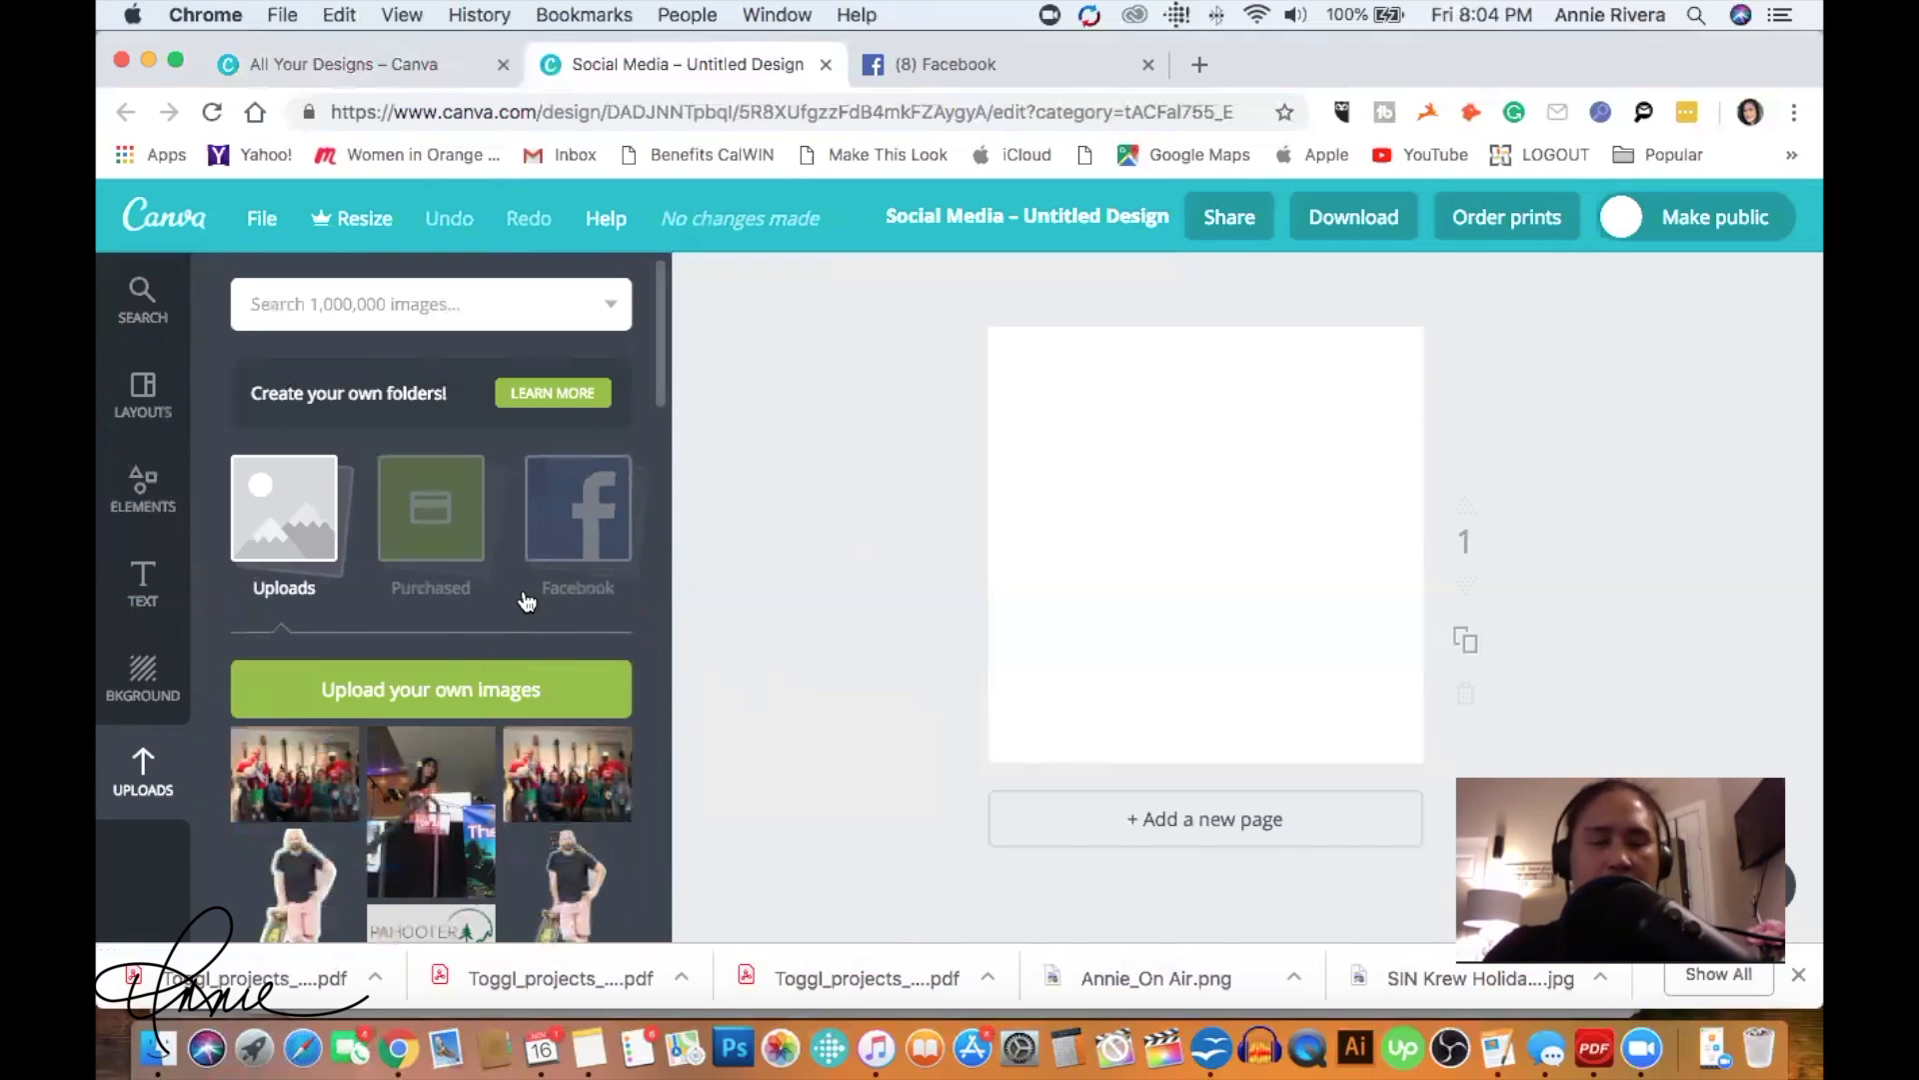
scroll(527, 599, down, 2)
scroll(527, 600, down, 2)
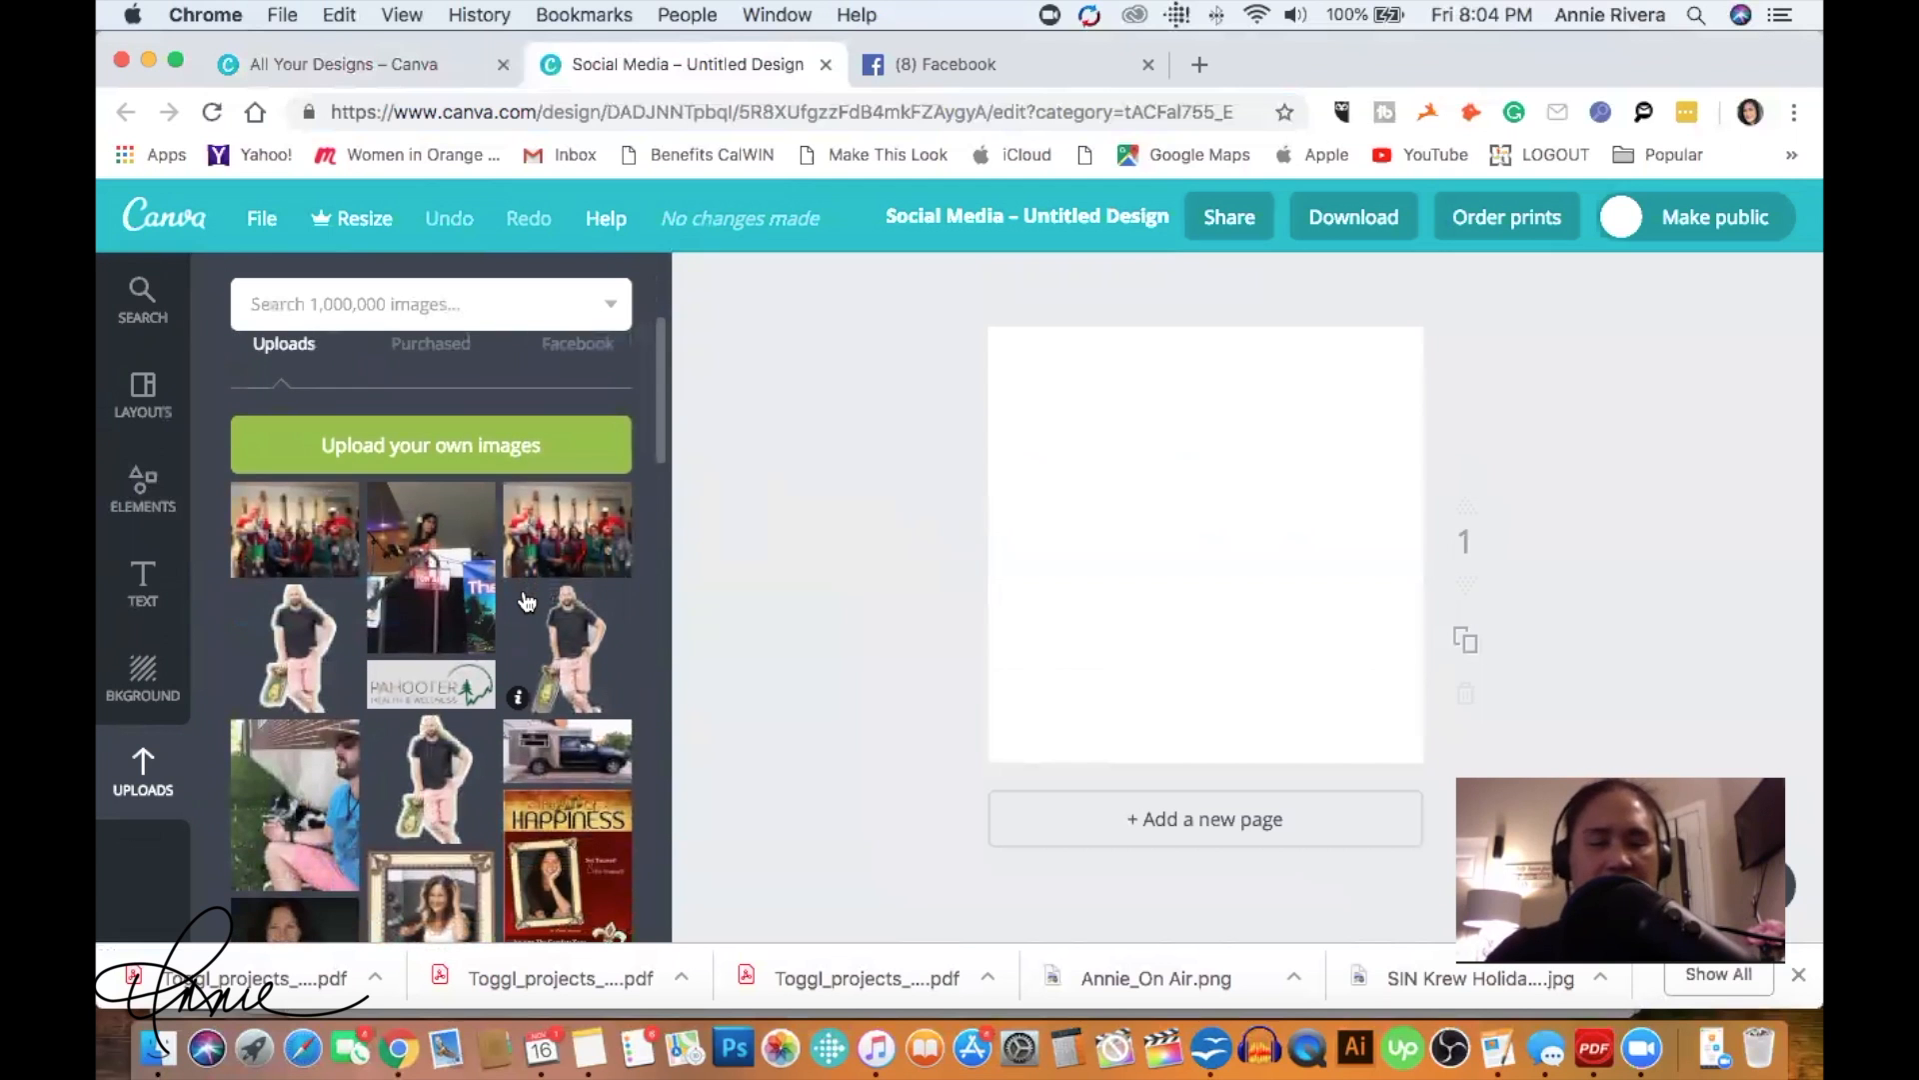
scroll(527, 600, down, 5)
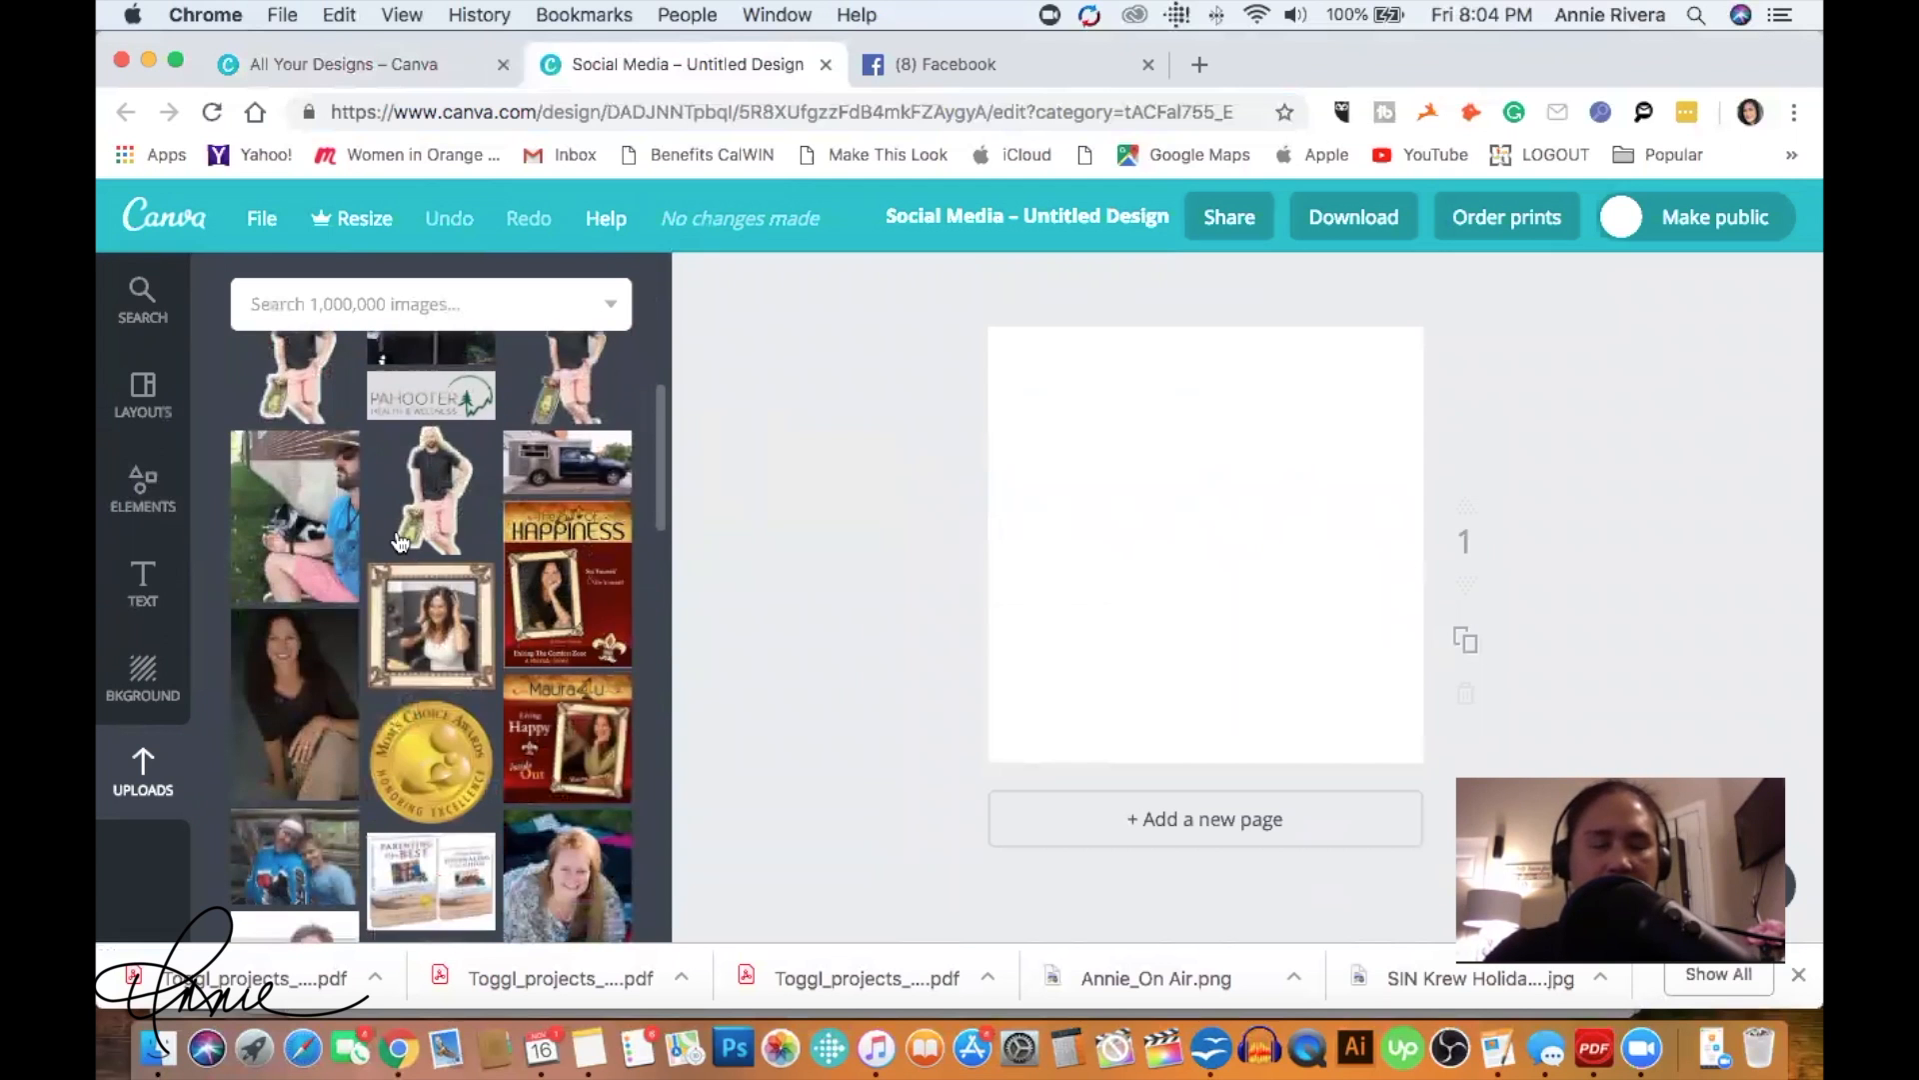
click(145, 799)
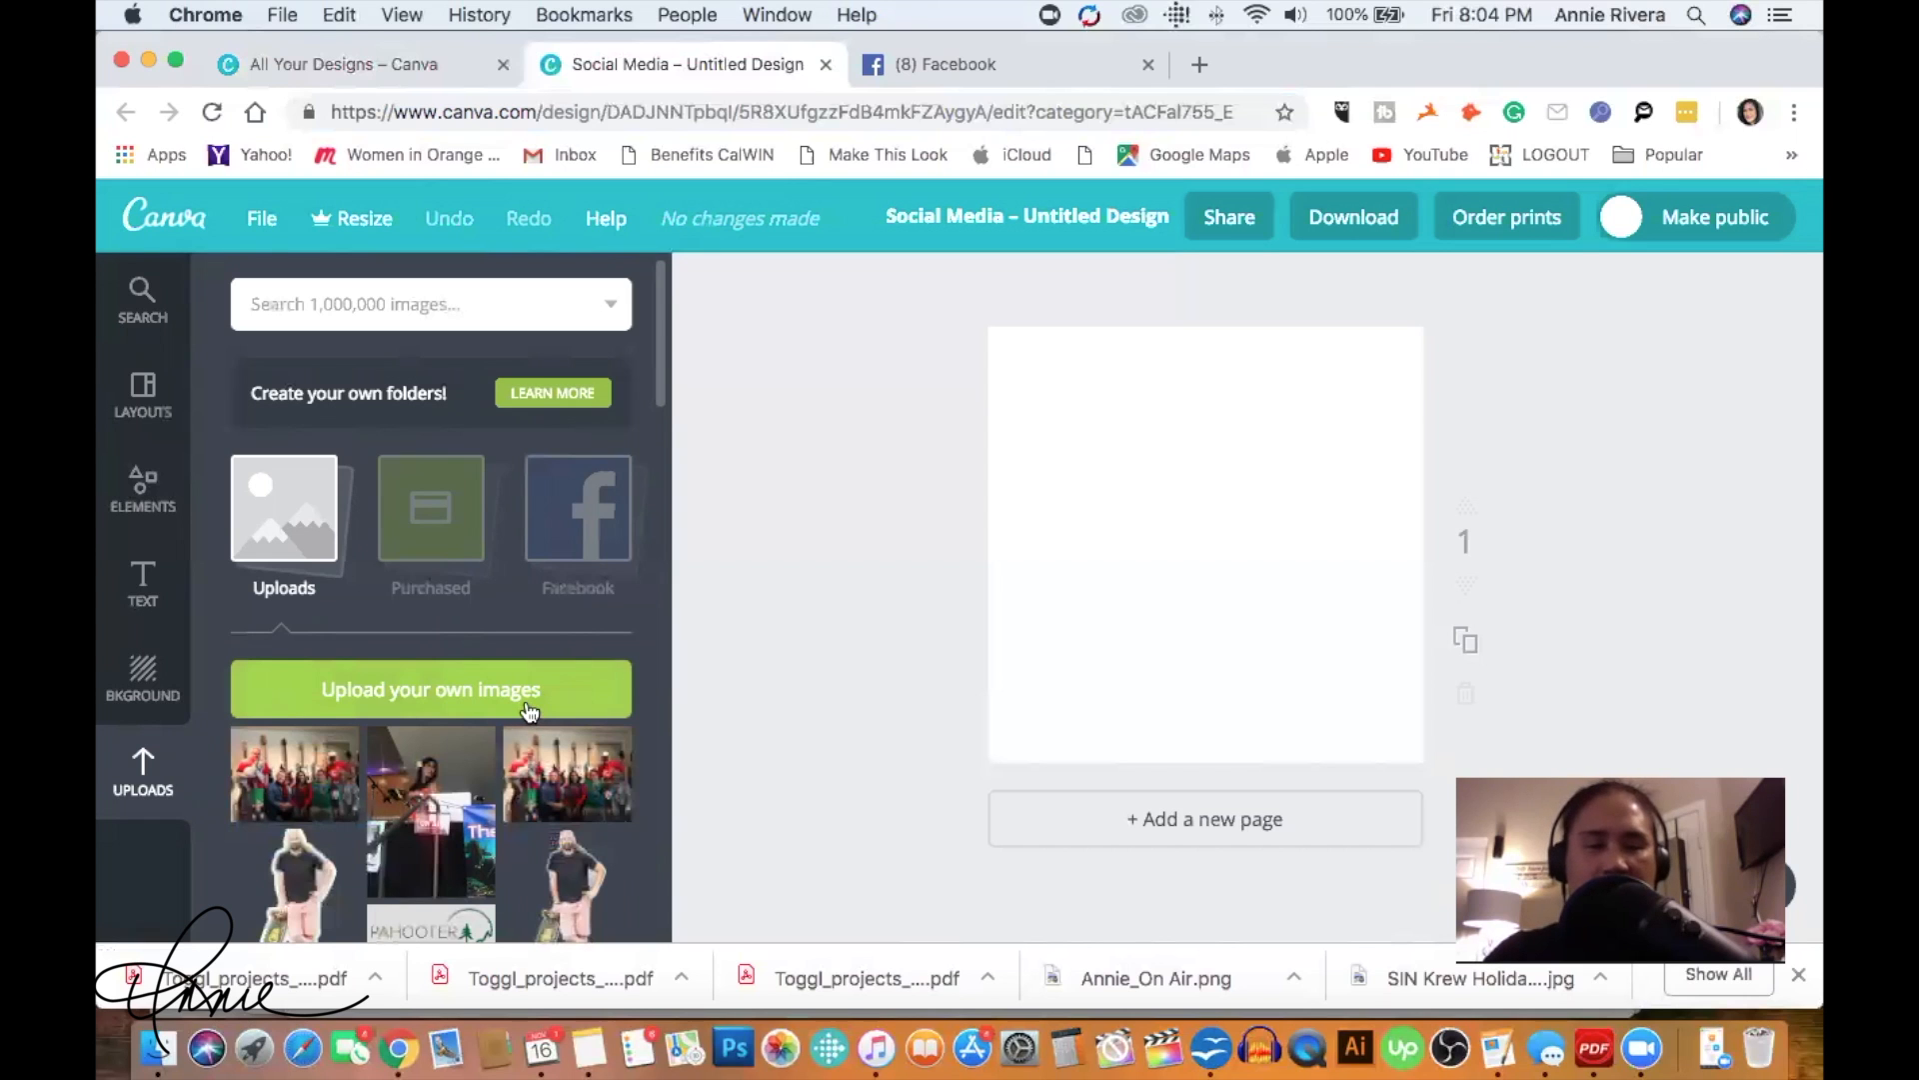
scroll(529, 705, down, 3)
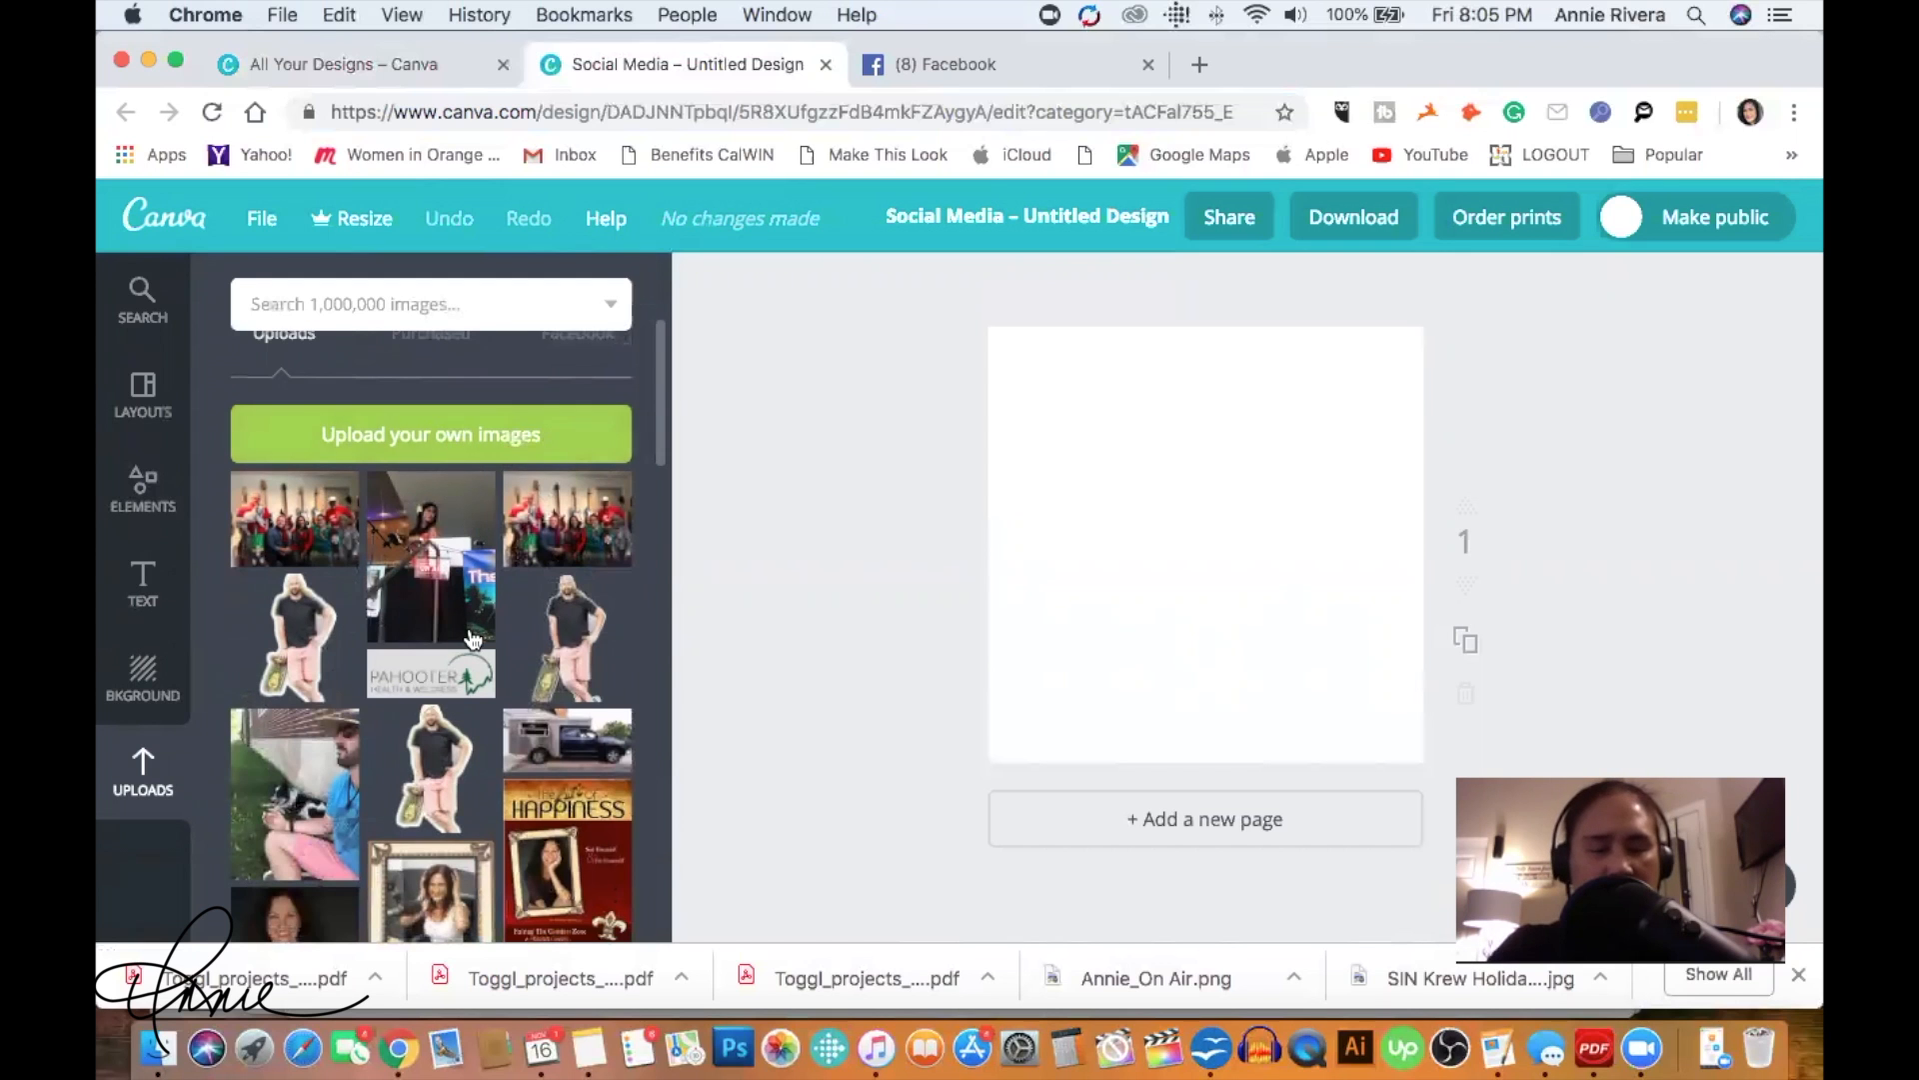
scroll(473, 640, down, 3)
scroll(474, 638, down, 4)
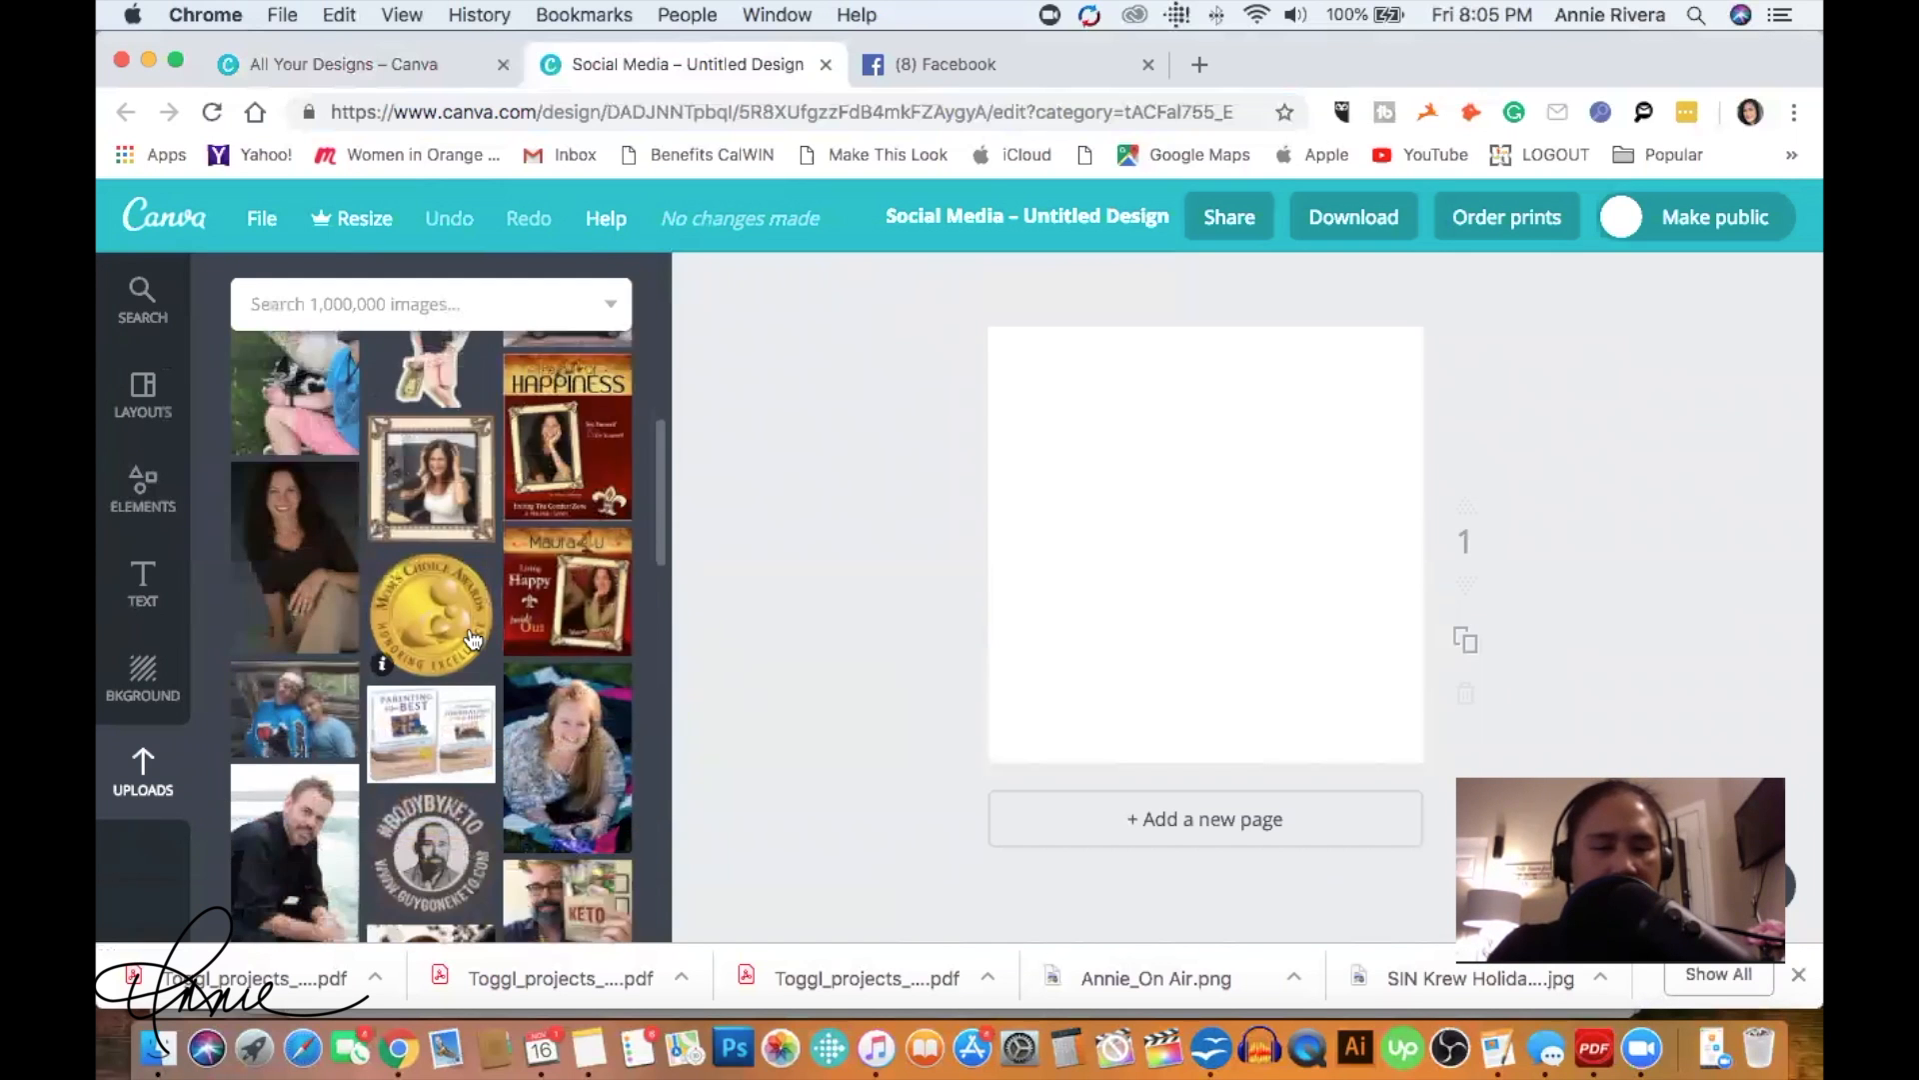
scroll(474, 640, down, 3)
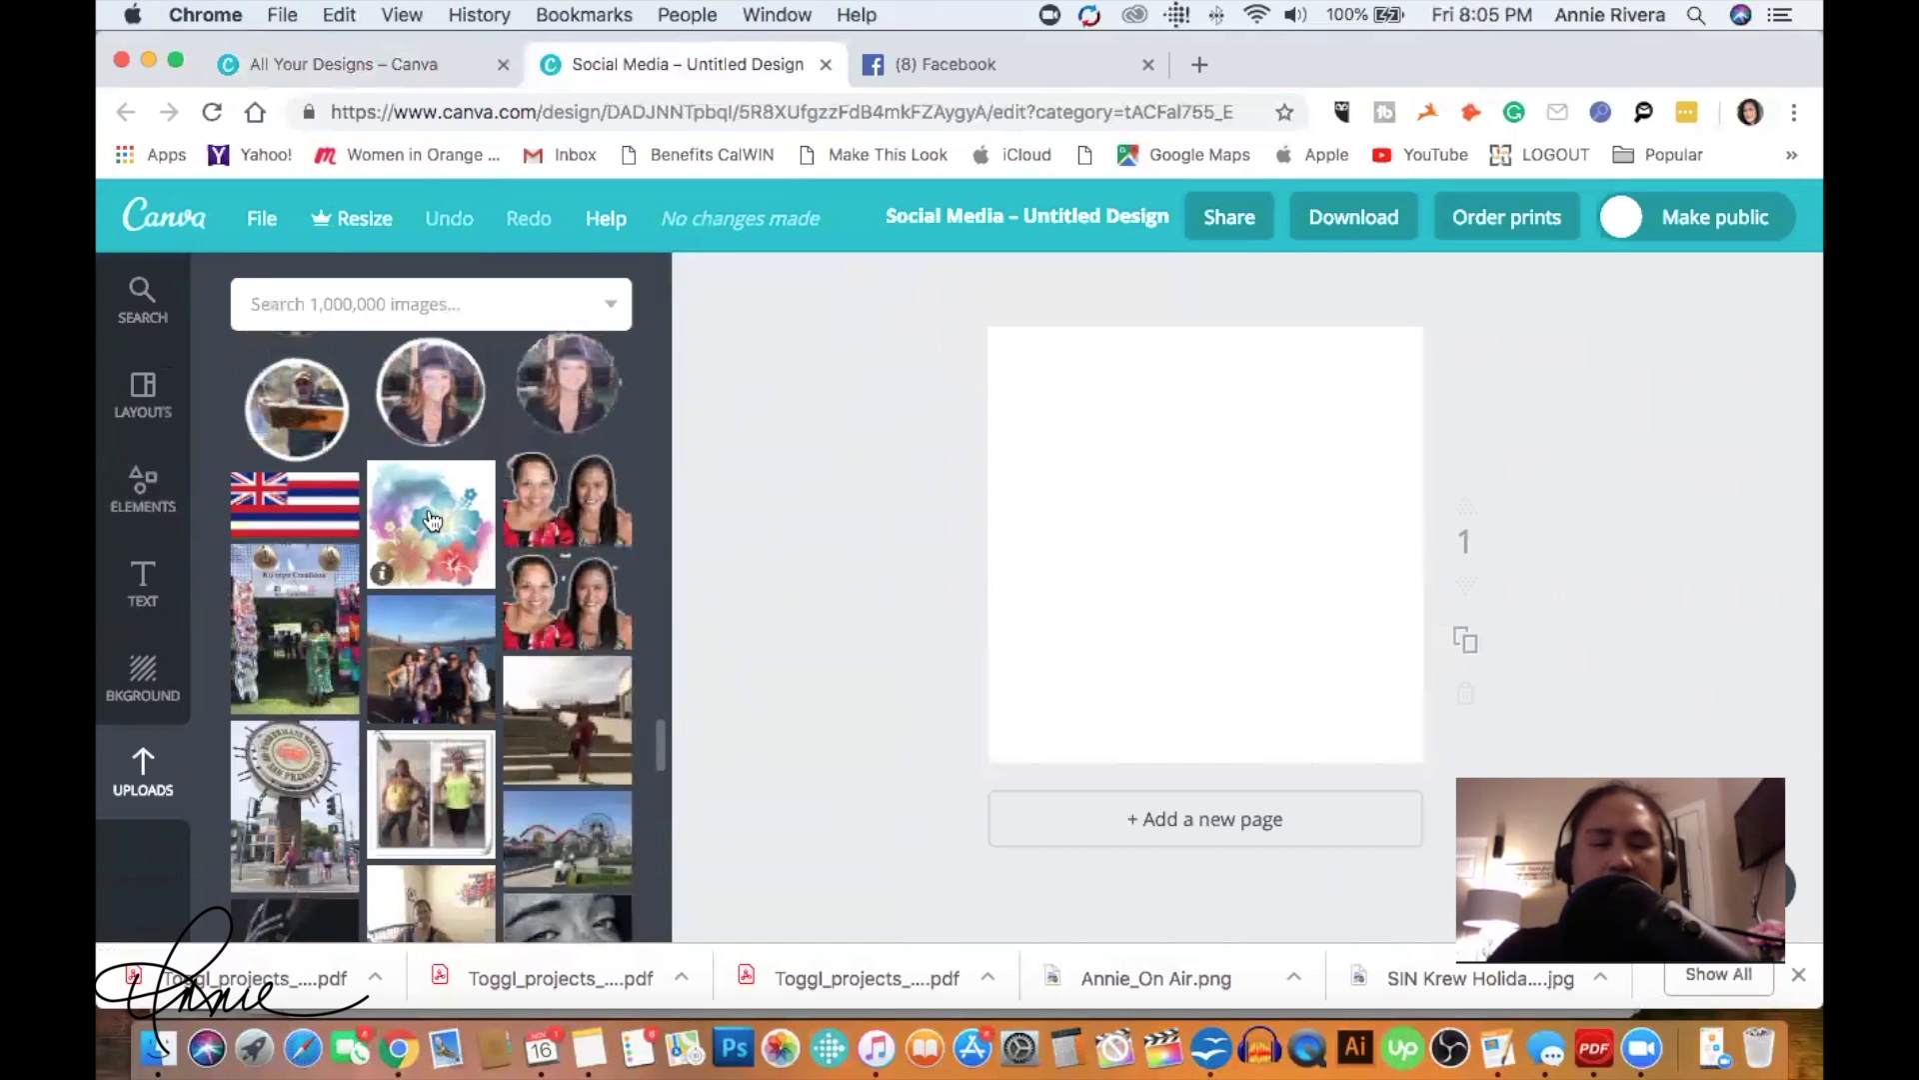
click(427, 523)
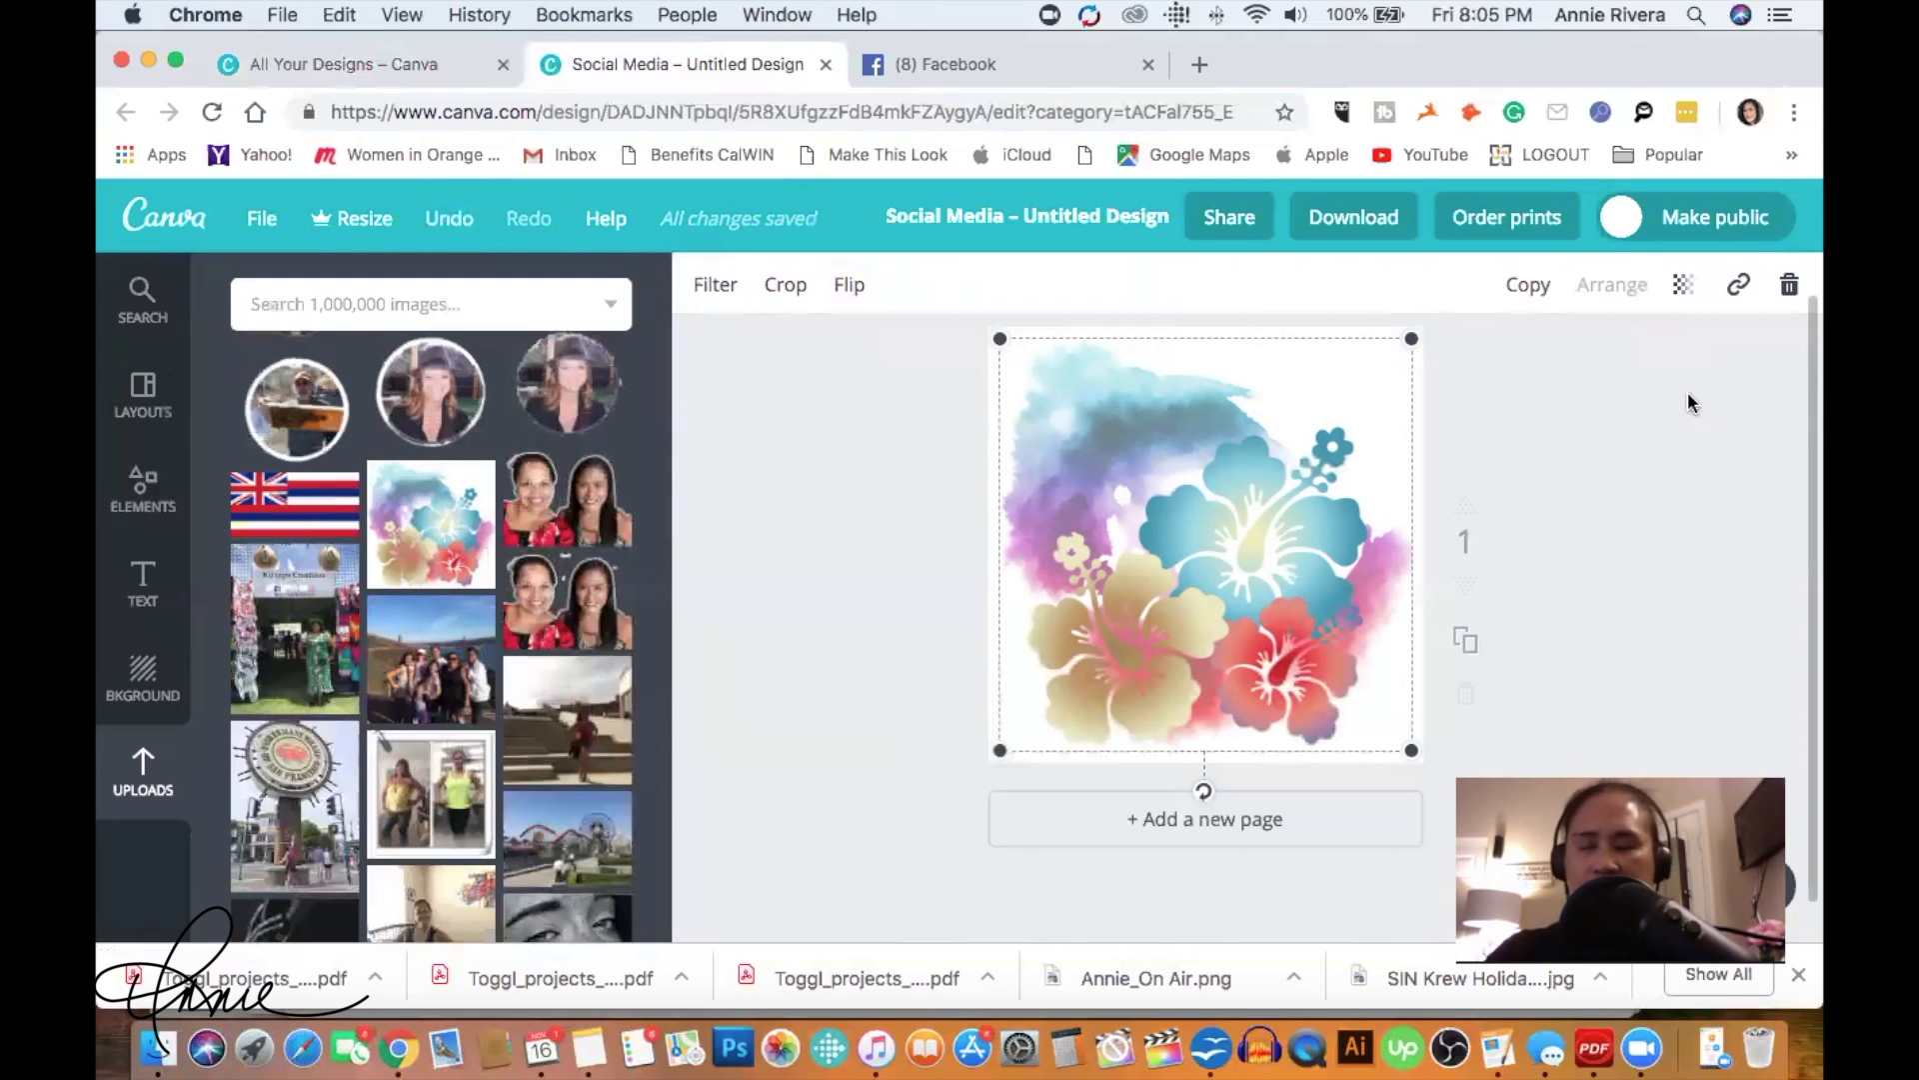
click(1507, 419)
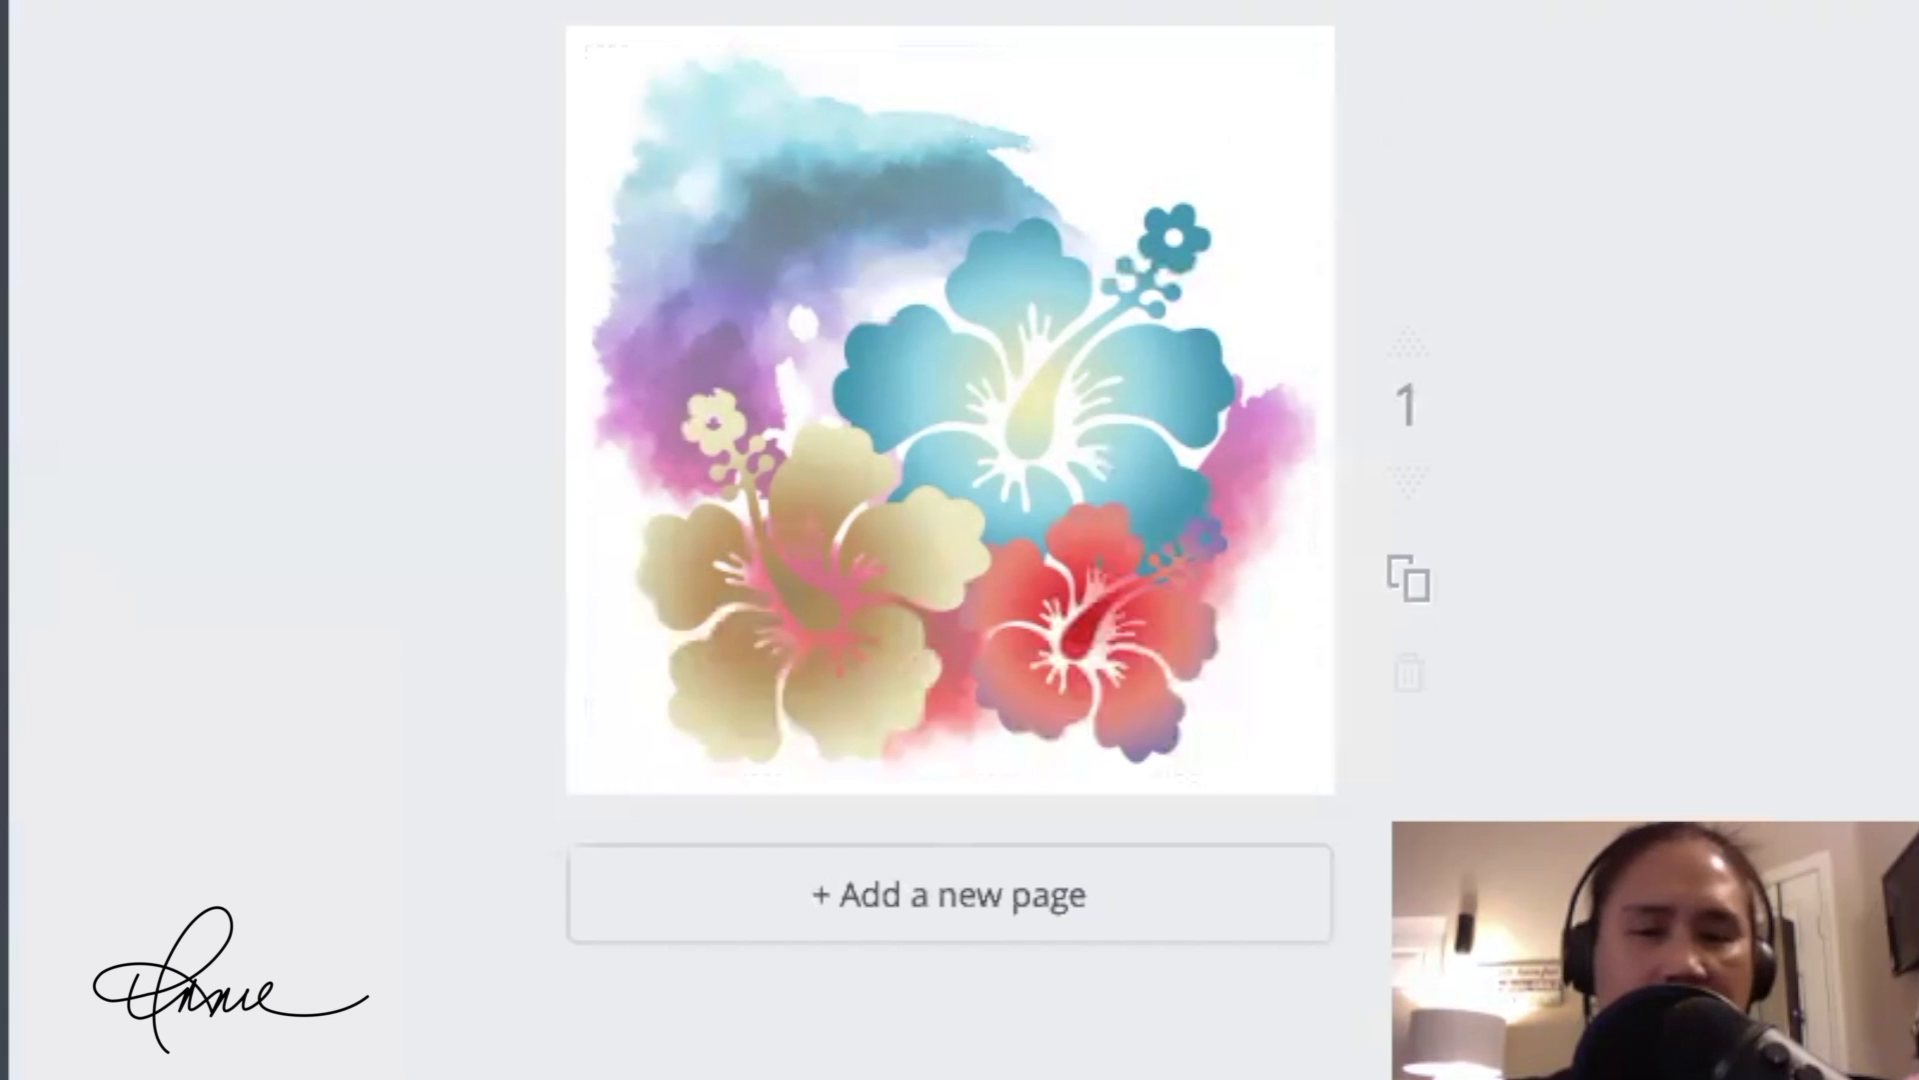
Step: Enlarge the hibiscus image slightly from its lower corner so it covers more of the page
click(1010, 325)
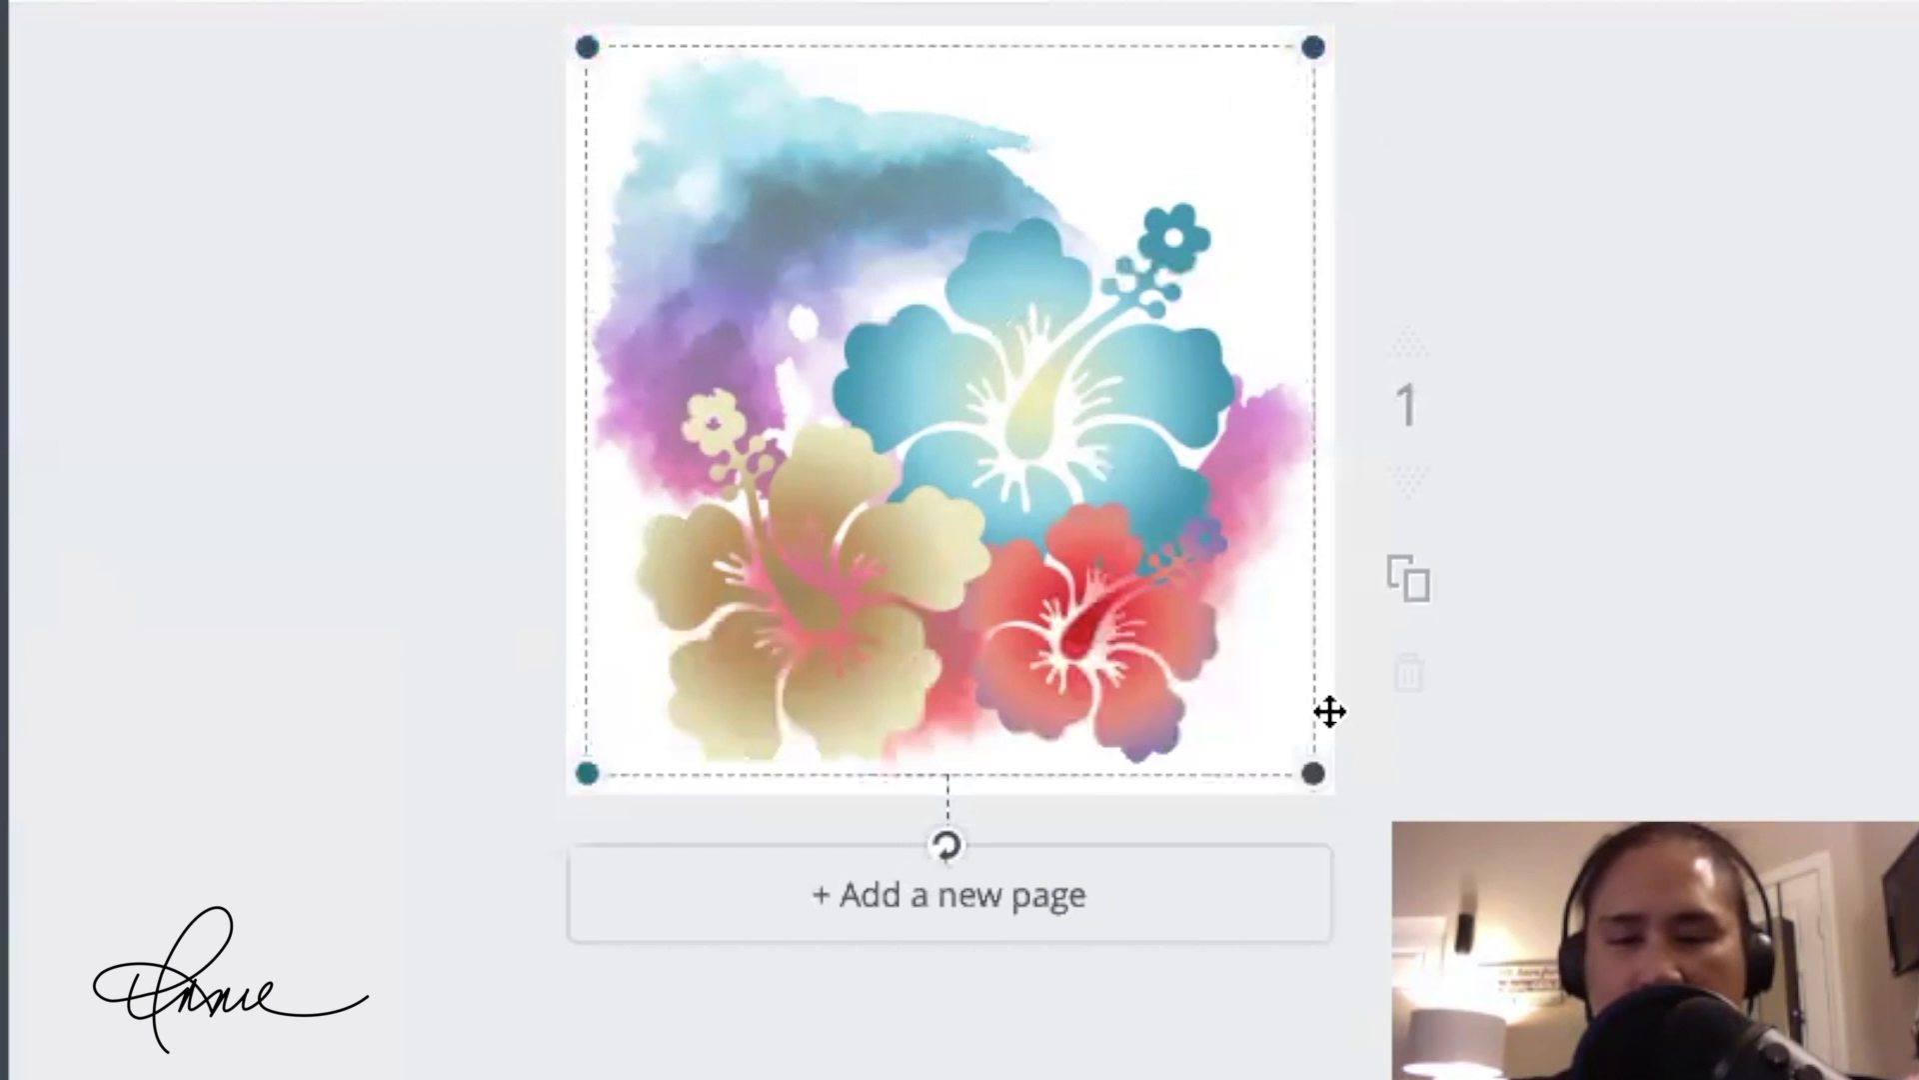
mouse_move(1306, 766)
mouse_down()
mouse_move(1055, 435)
mouse_move(964, 363)
mouse_move(1115, 590)
mouse_move(1333, 741)
mouse_up()
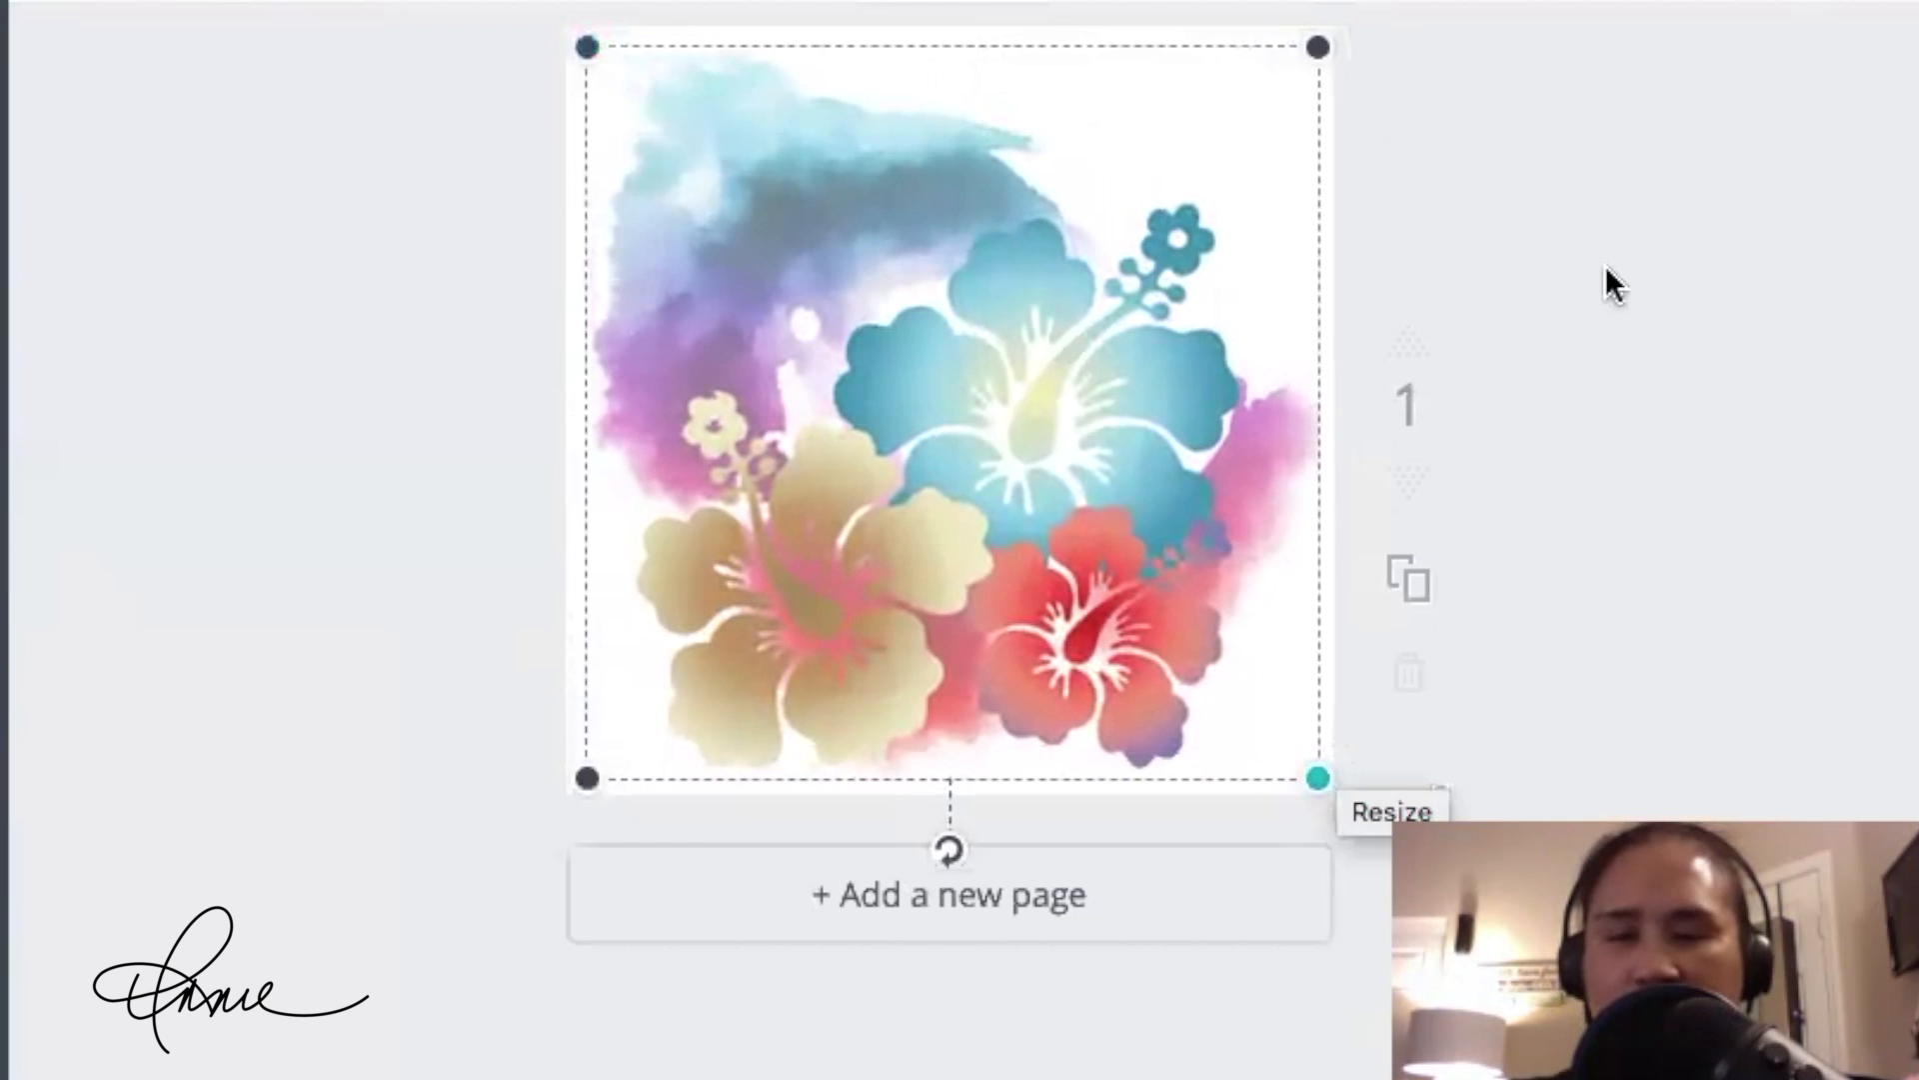
click(1725, 172)
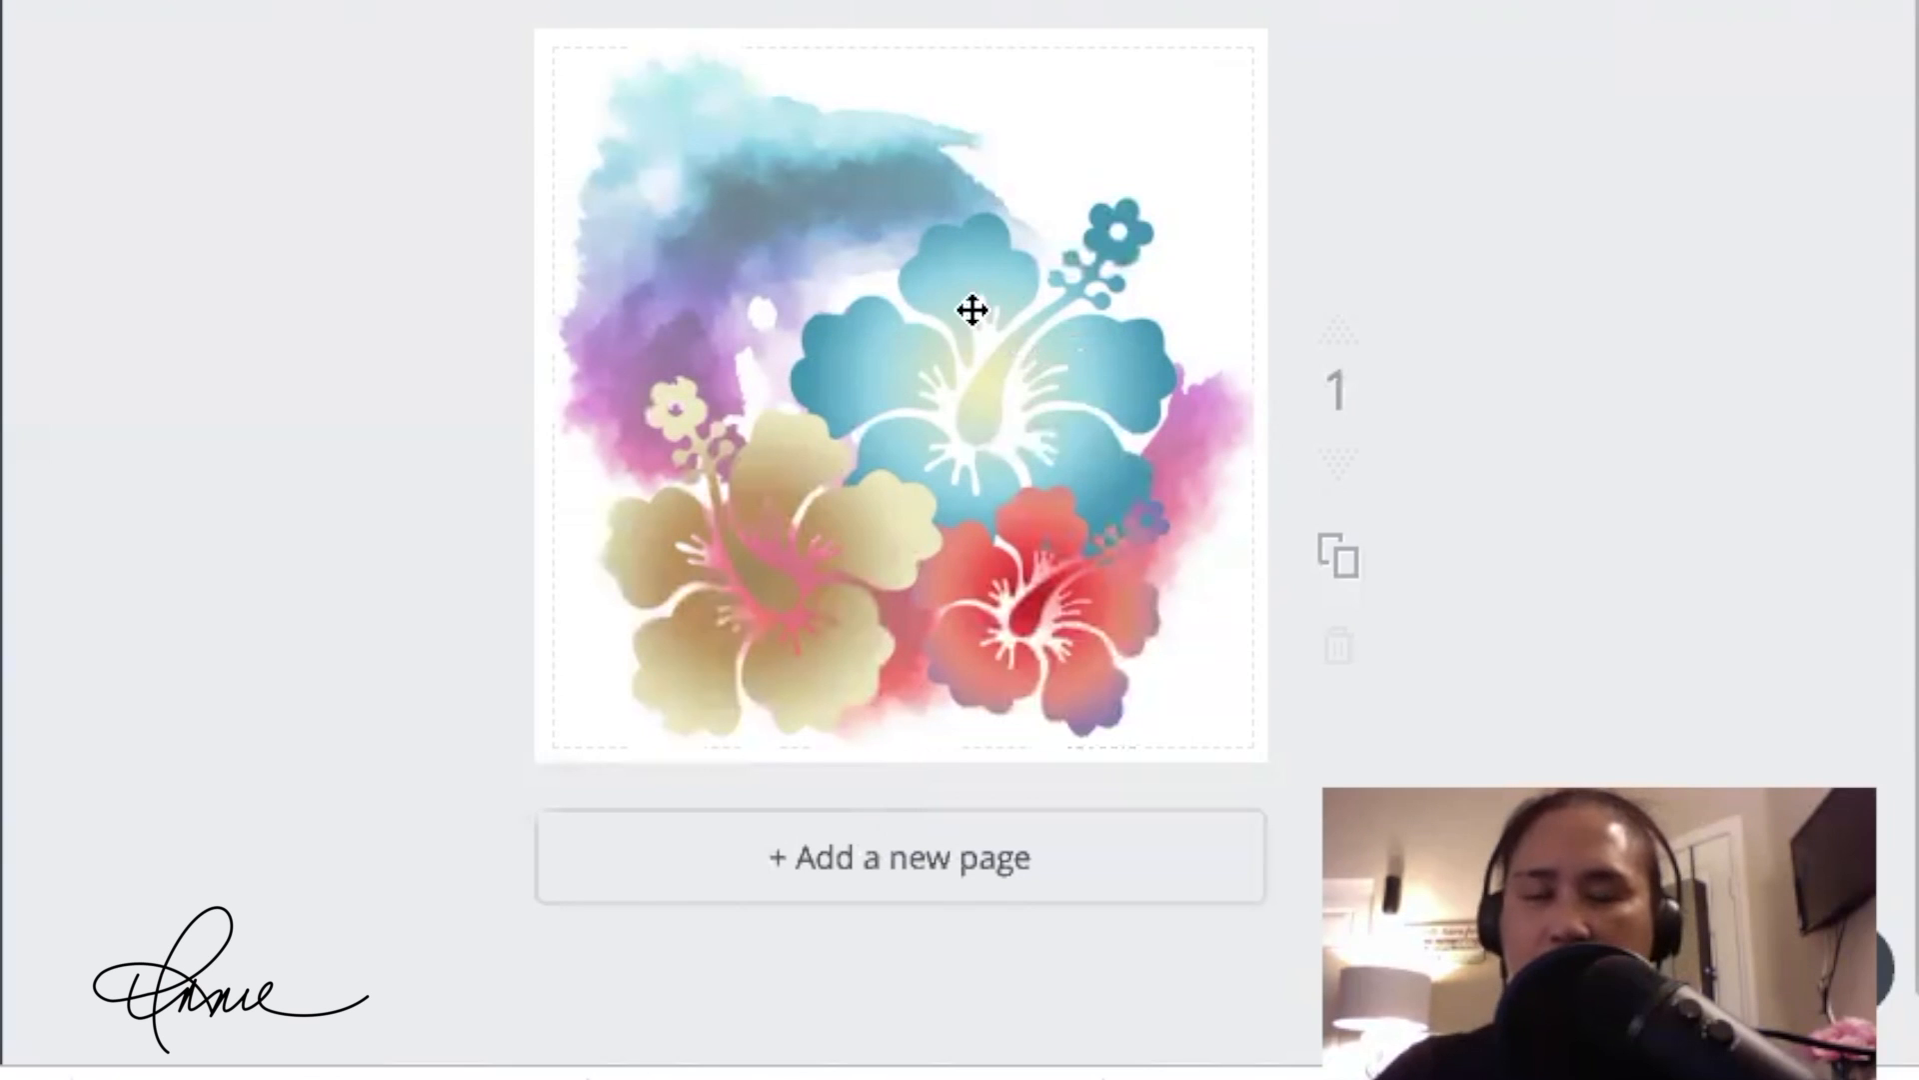
click(1105, 133)
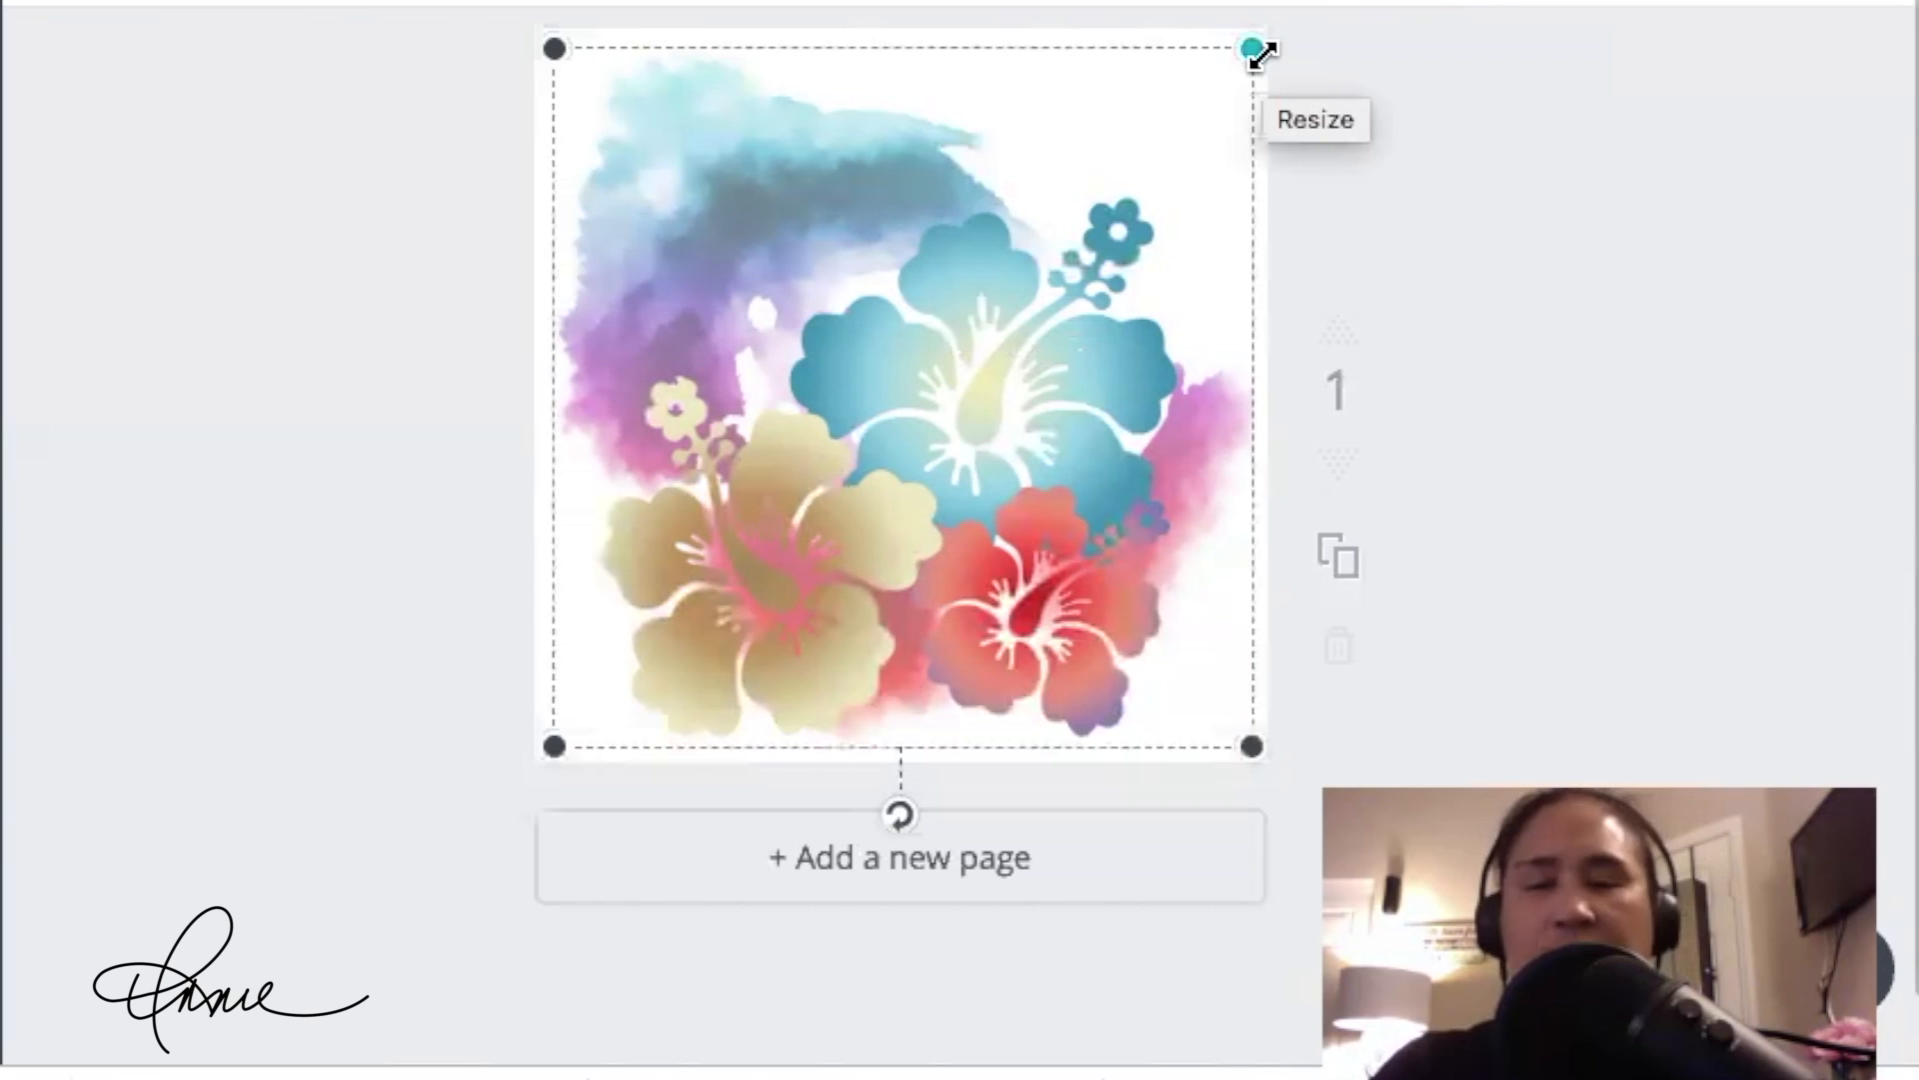
click(1426, 80)
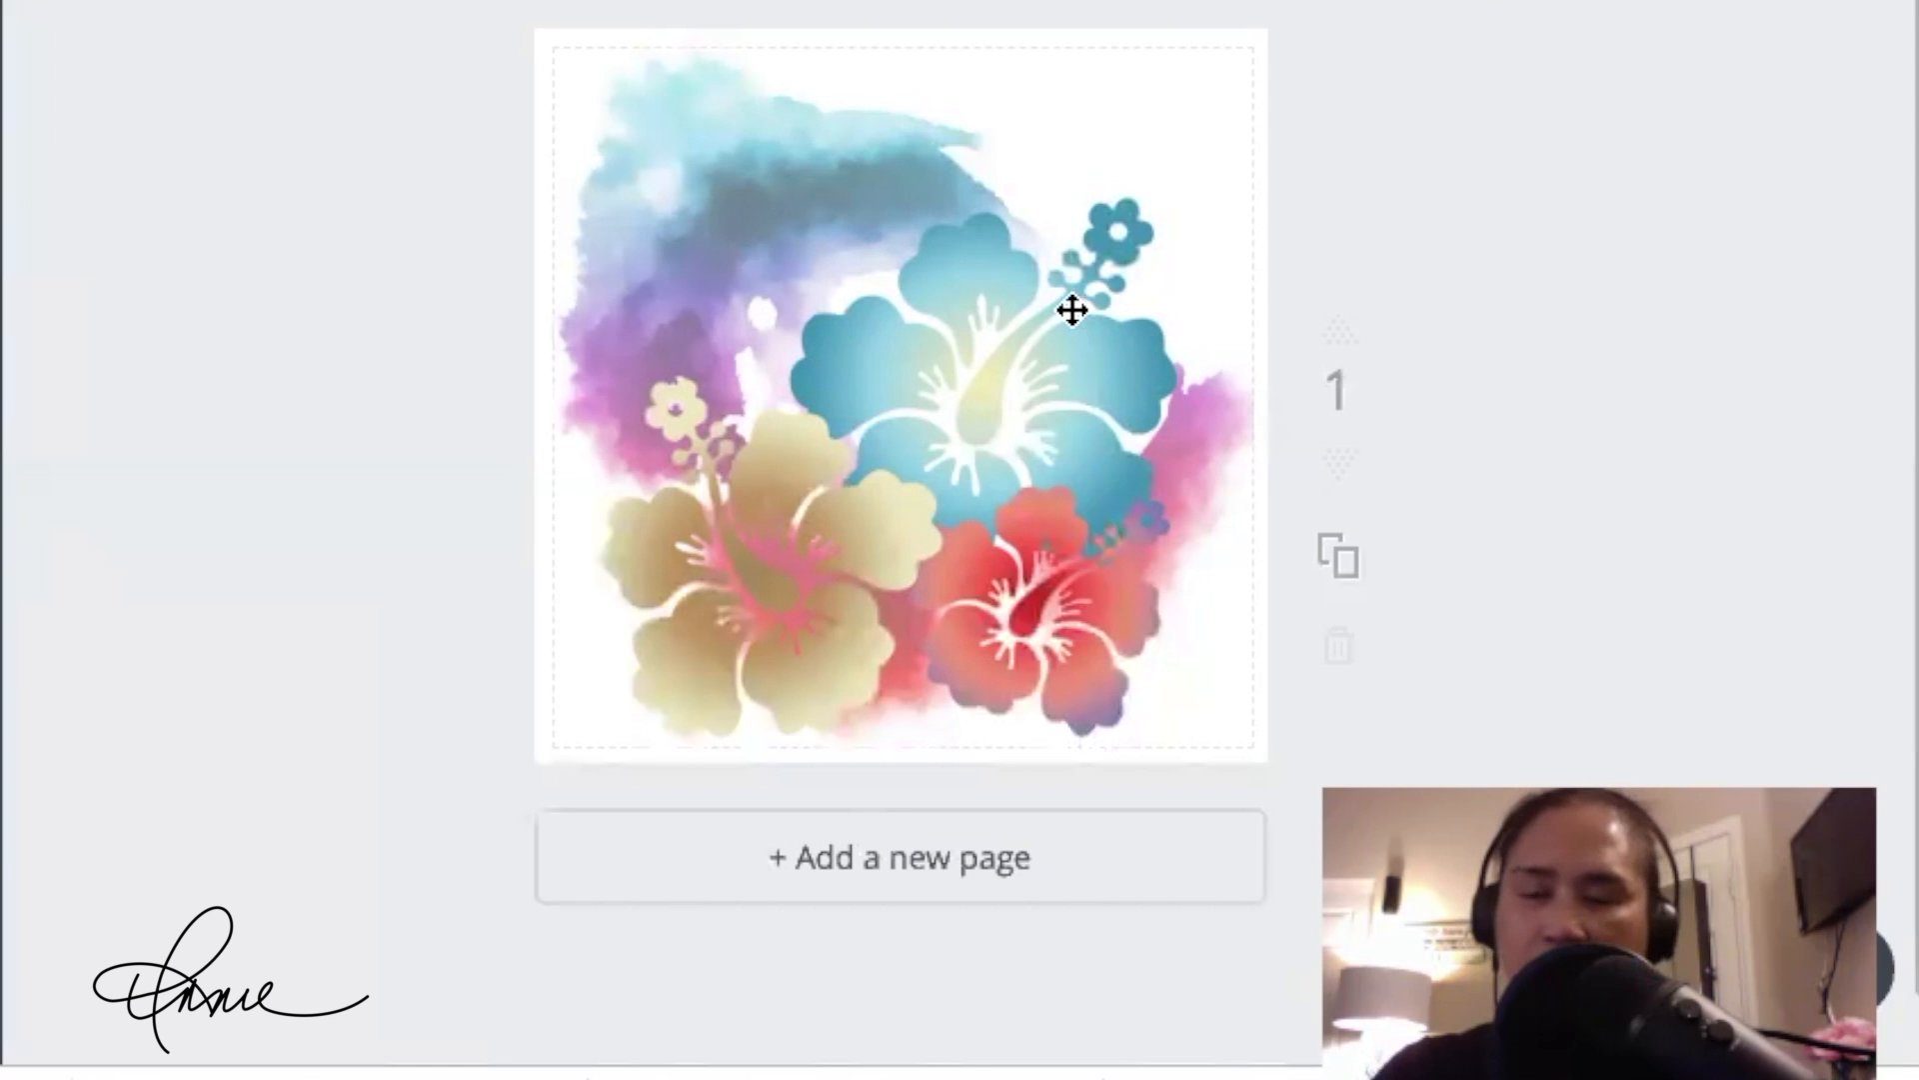
Step: Shrink the hibiscus image from its lower corner and stretch it back out to fill the square page
click(945, 317)
drag(557, 740, 611, 689)
drag(732, 659, 620, 789)
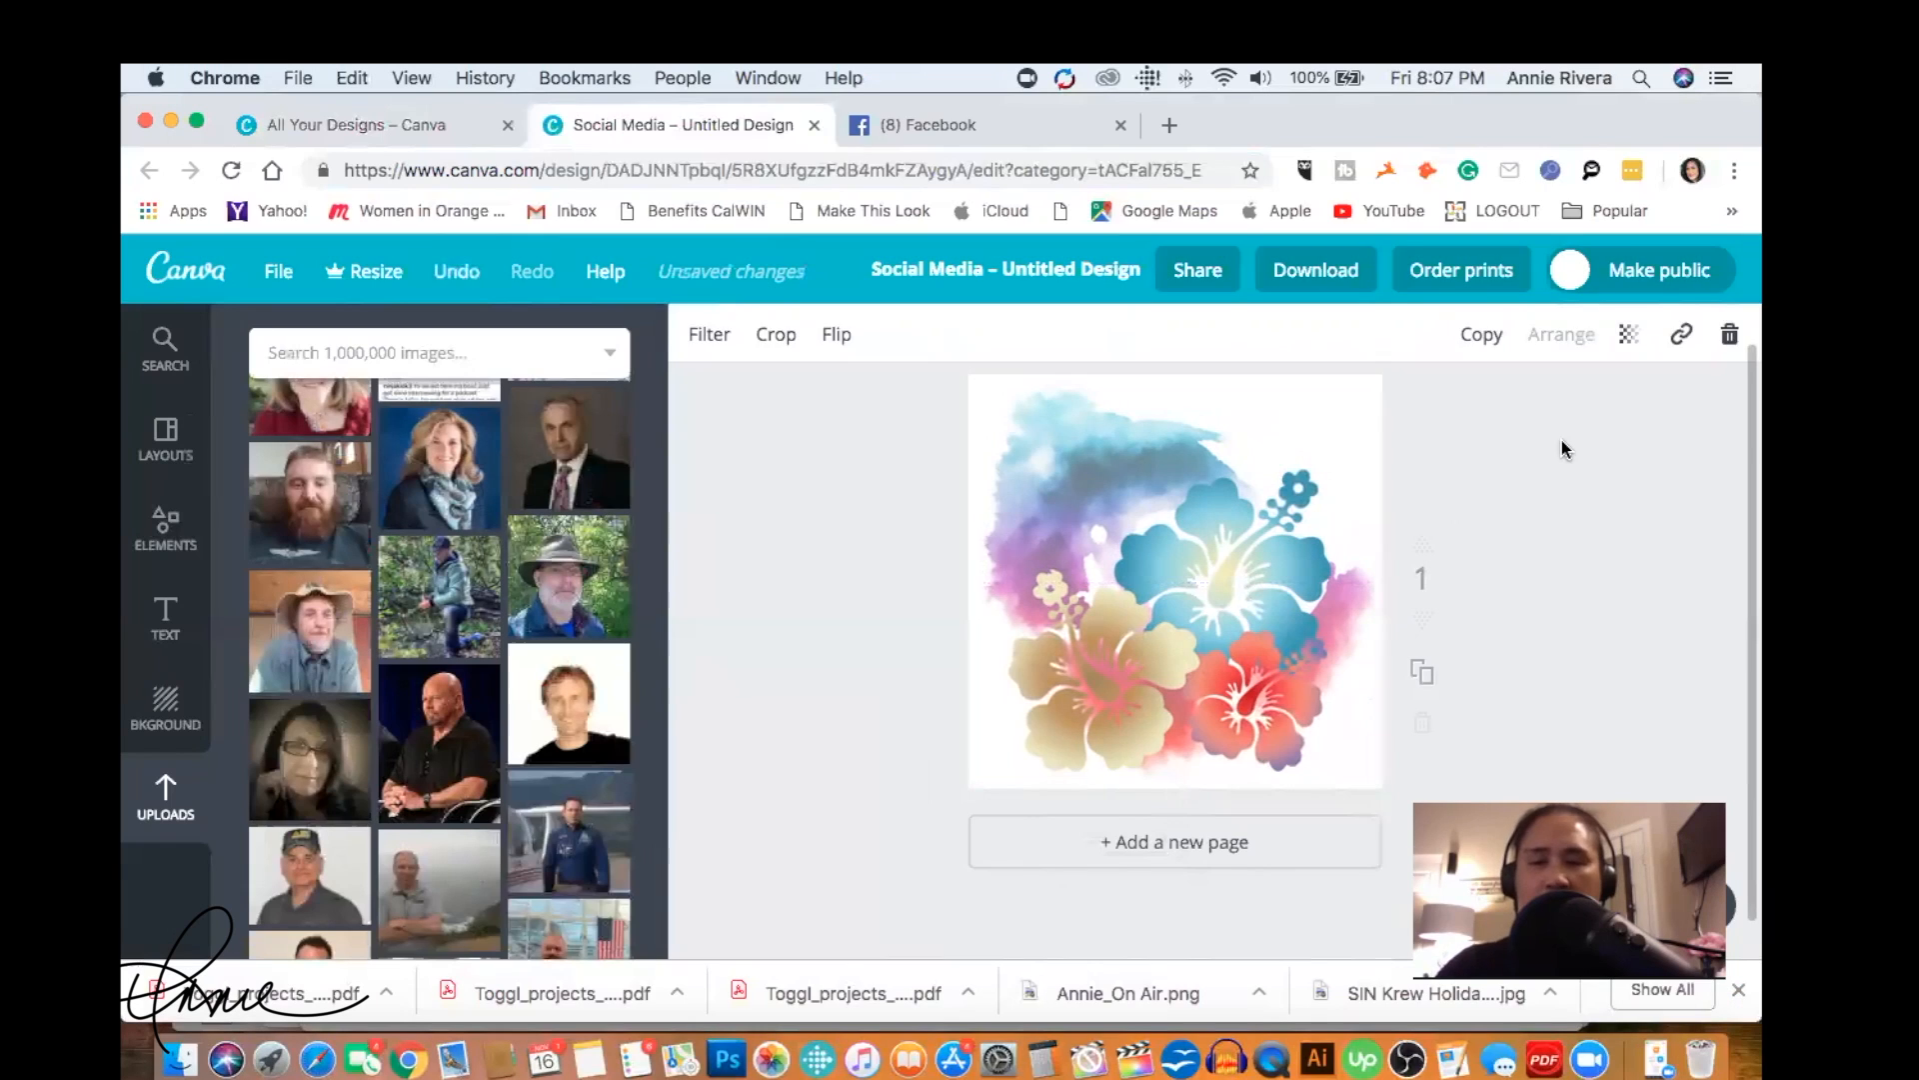
click(1586, 142)
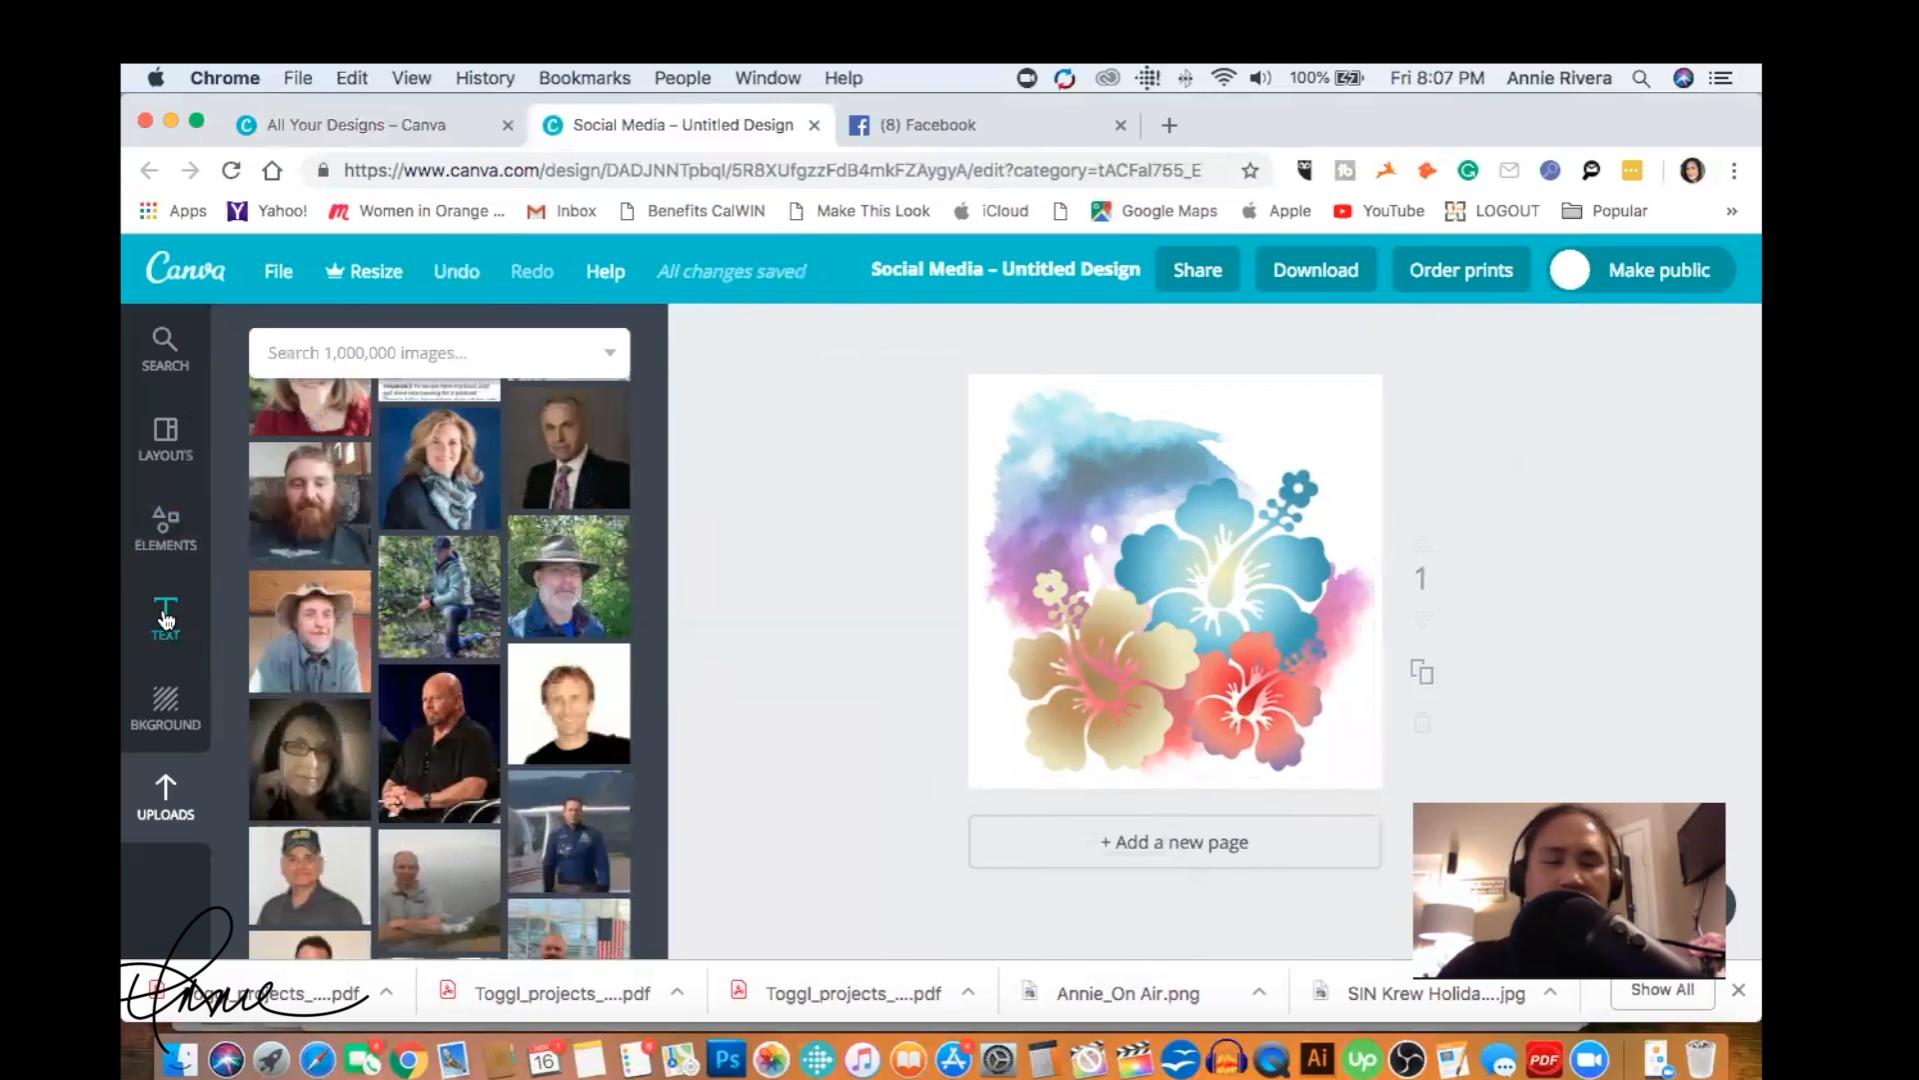
Step: Add the "Ice Cream Party" invitation text layout, move it down to the middle of the page and select its main line
click(166, 619)
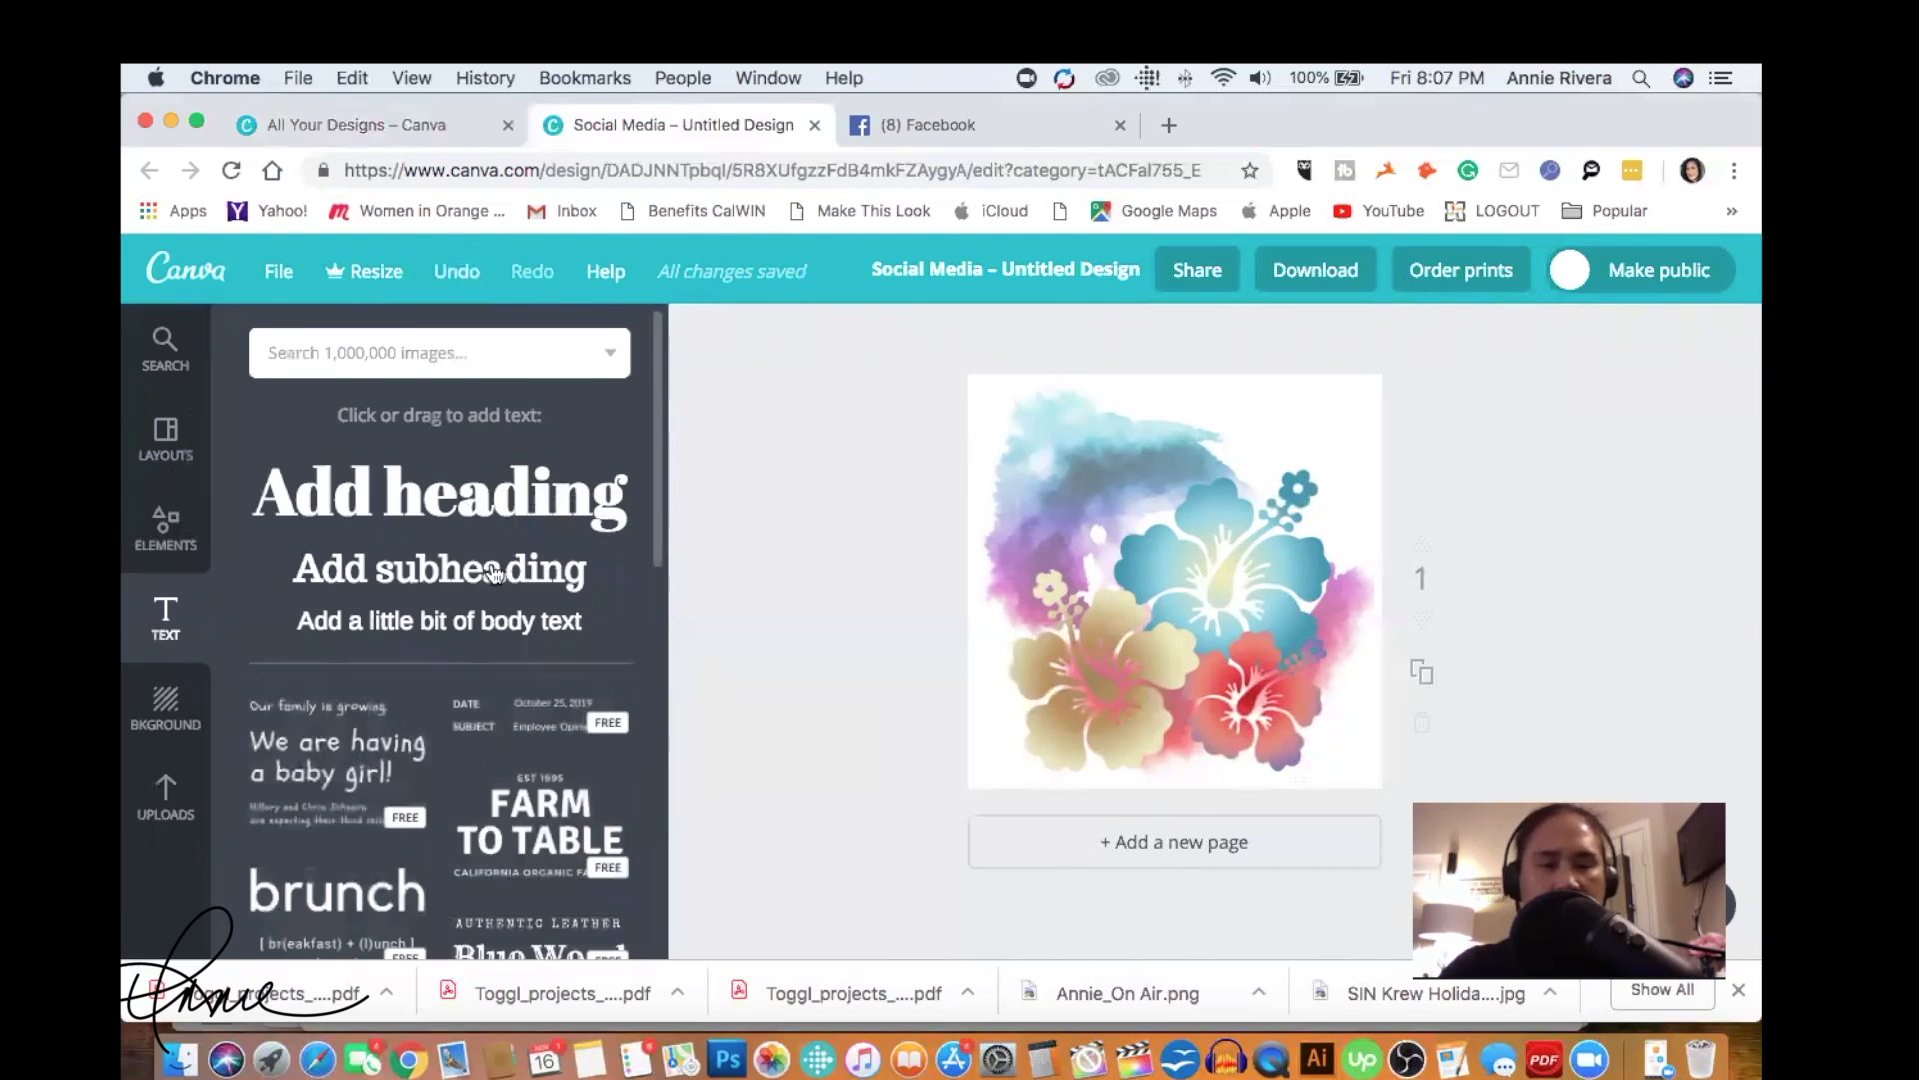
scroll(493, 573, down, 2)
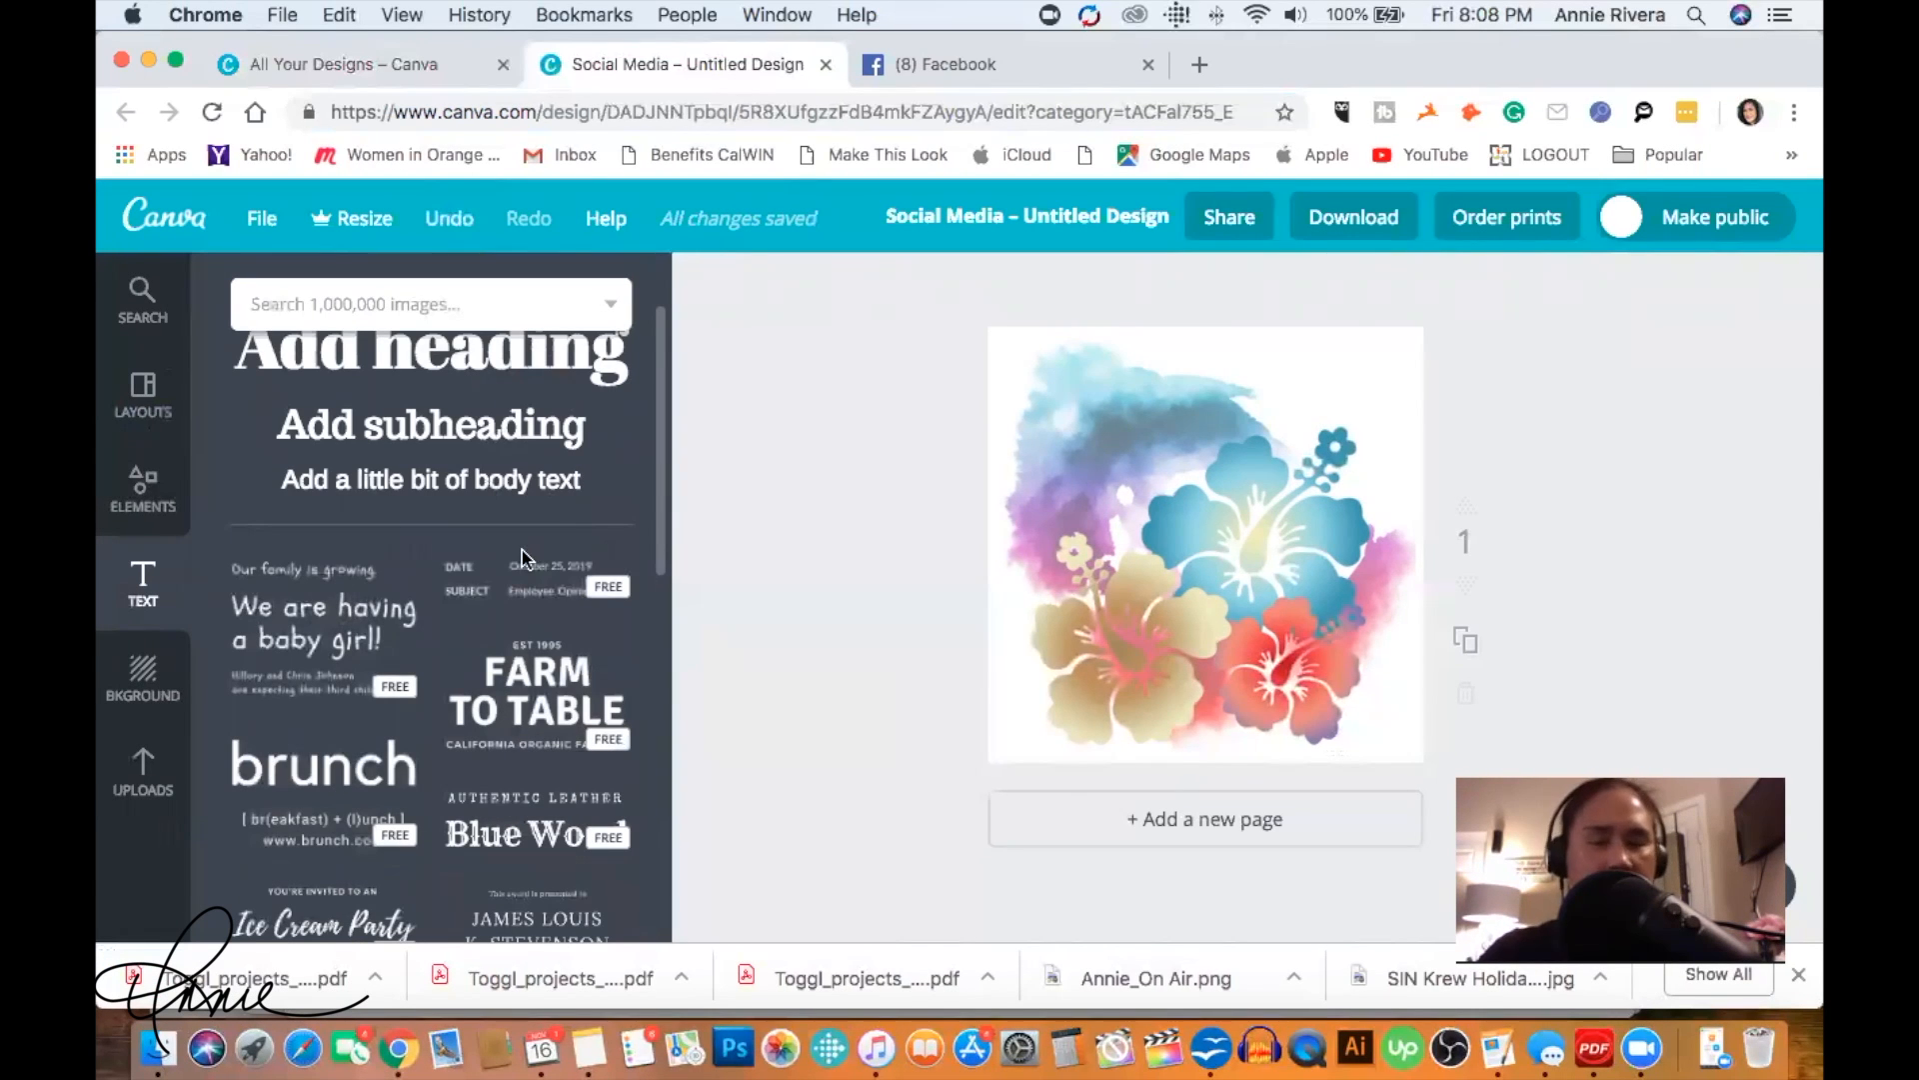
drag(660, 439, 661, 580)
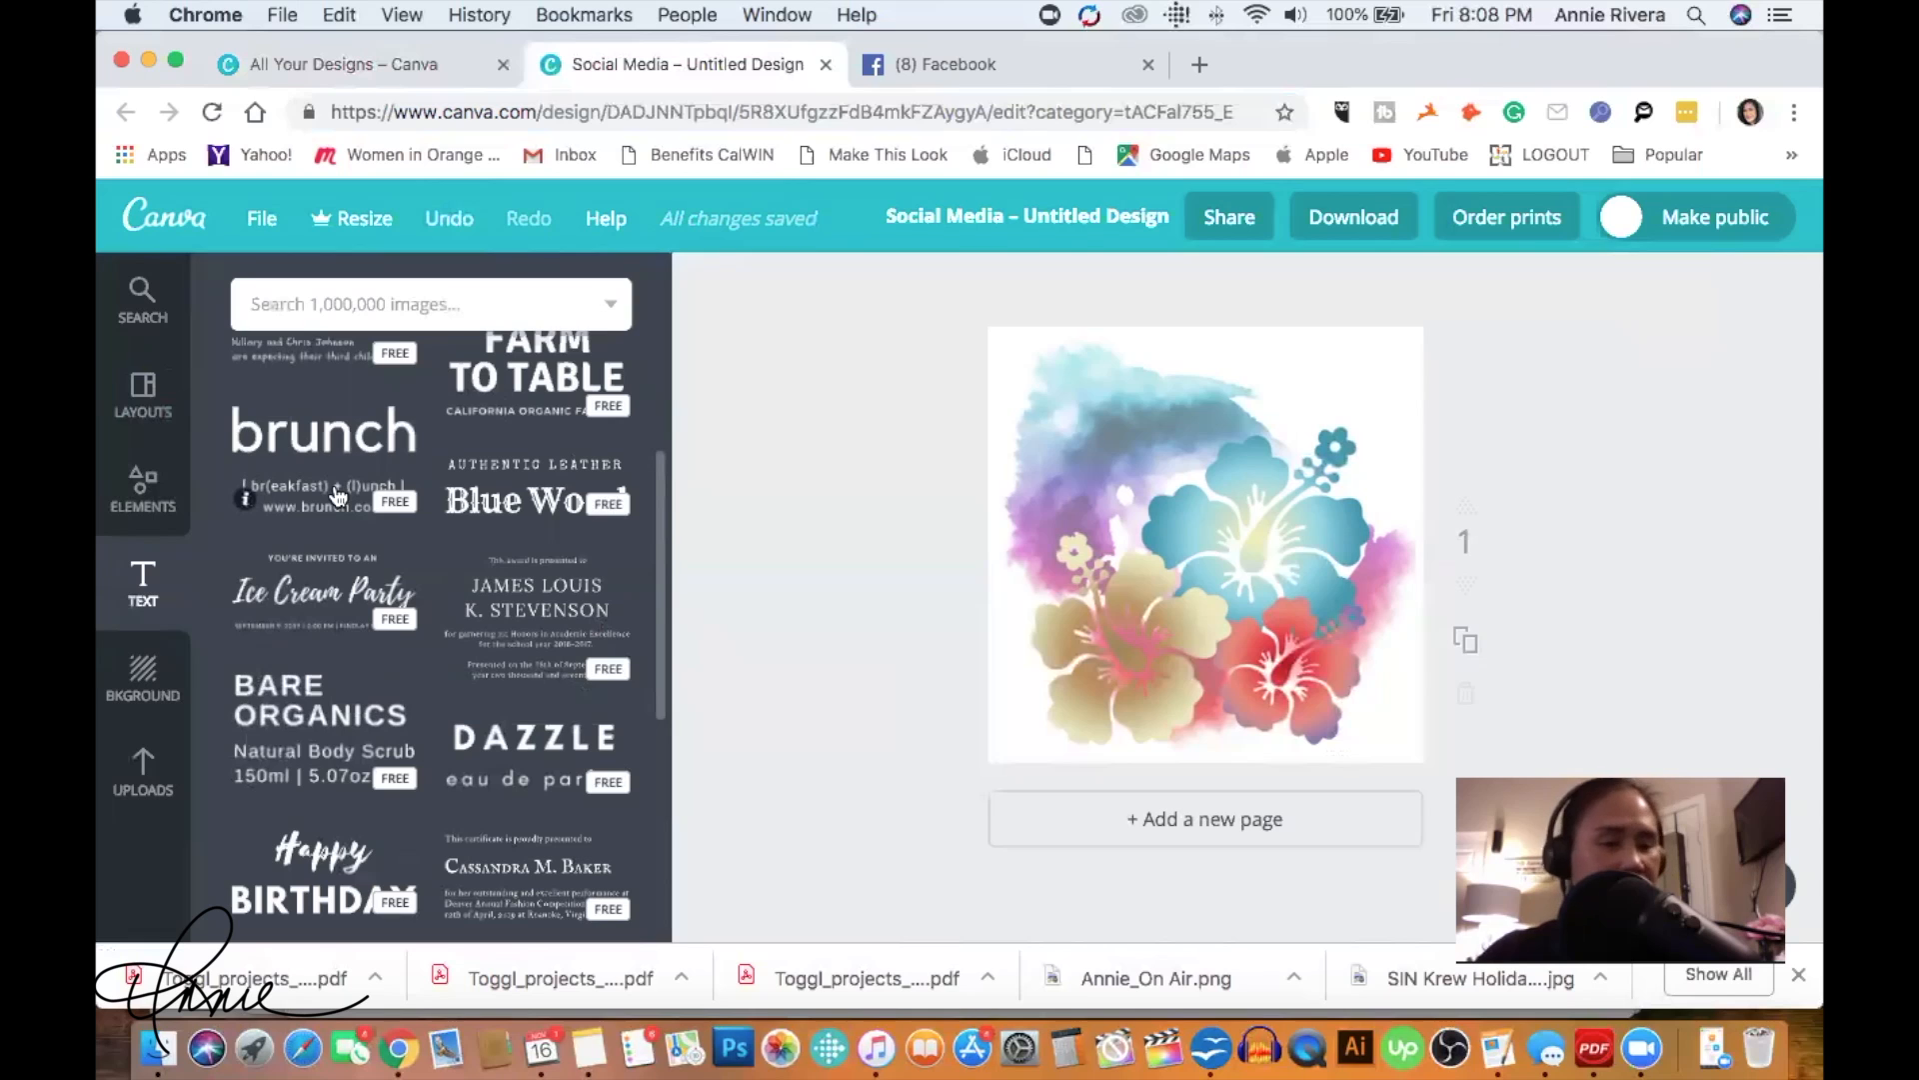
click(338, 592)
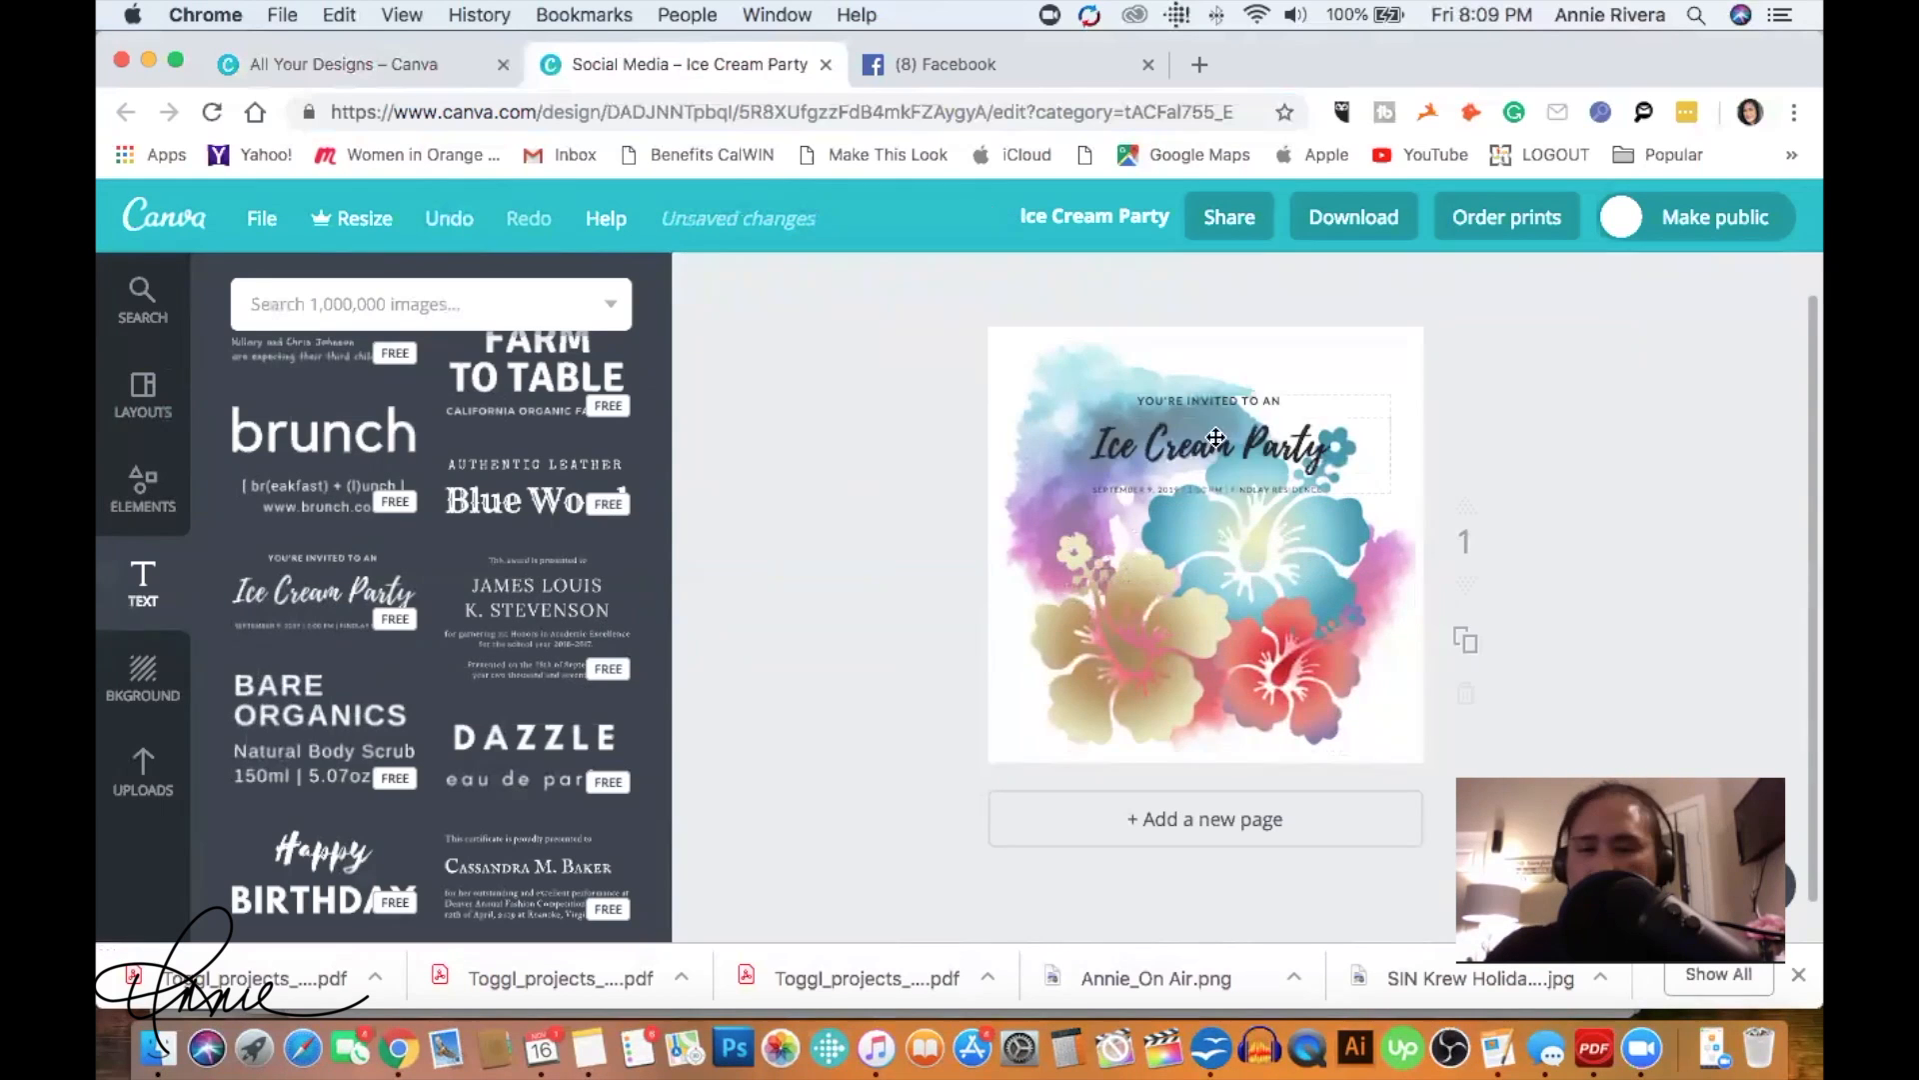
drag(1217, 441, 1220, 531)
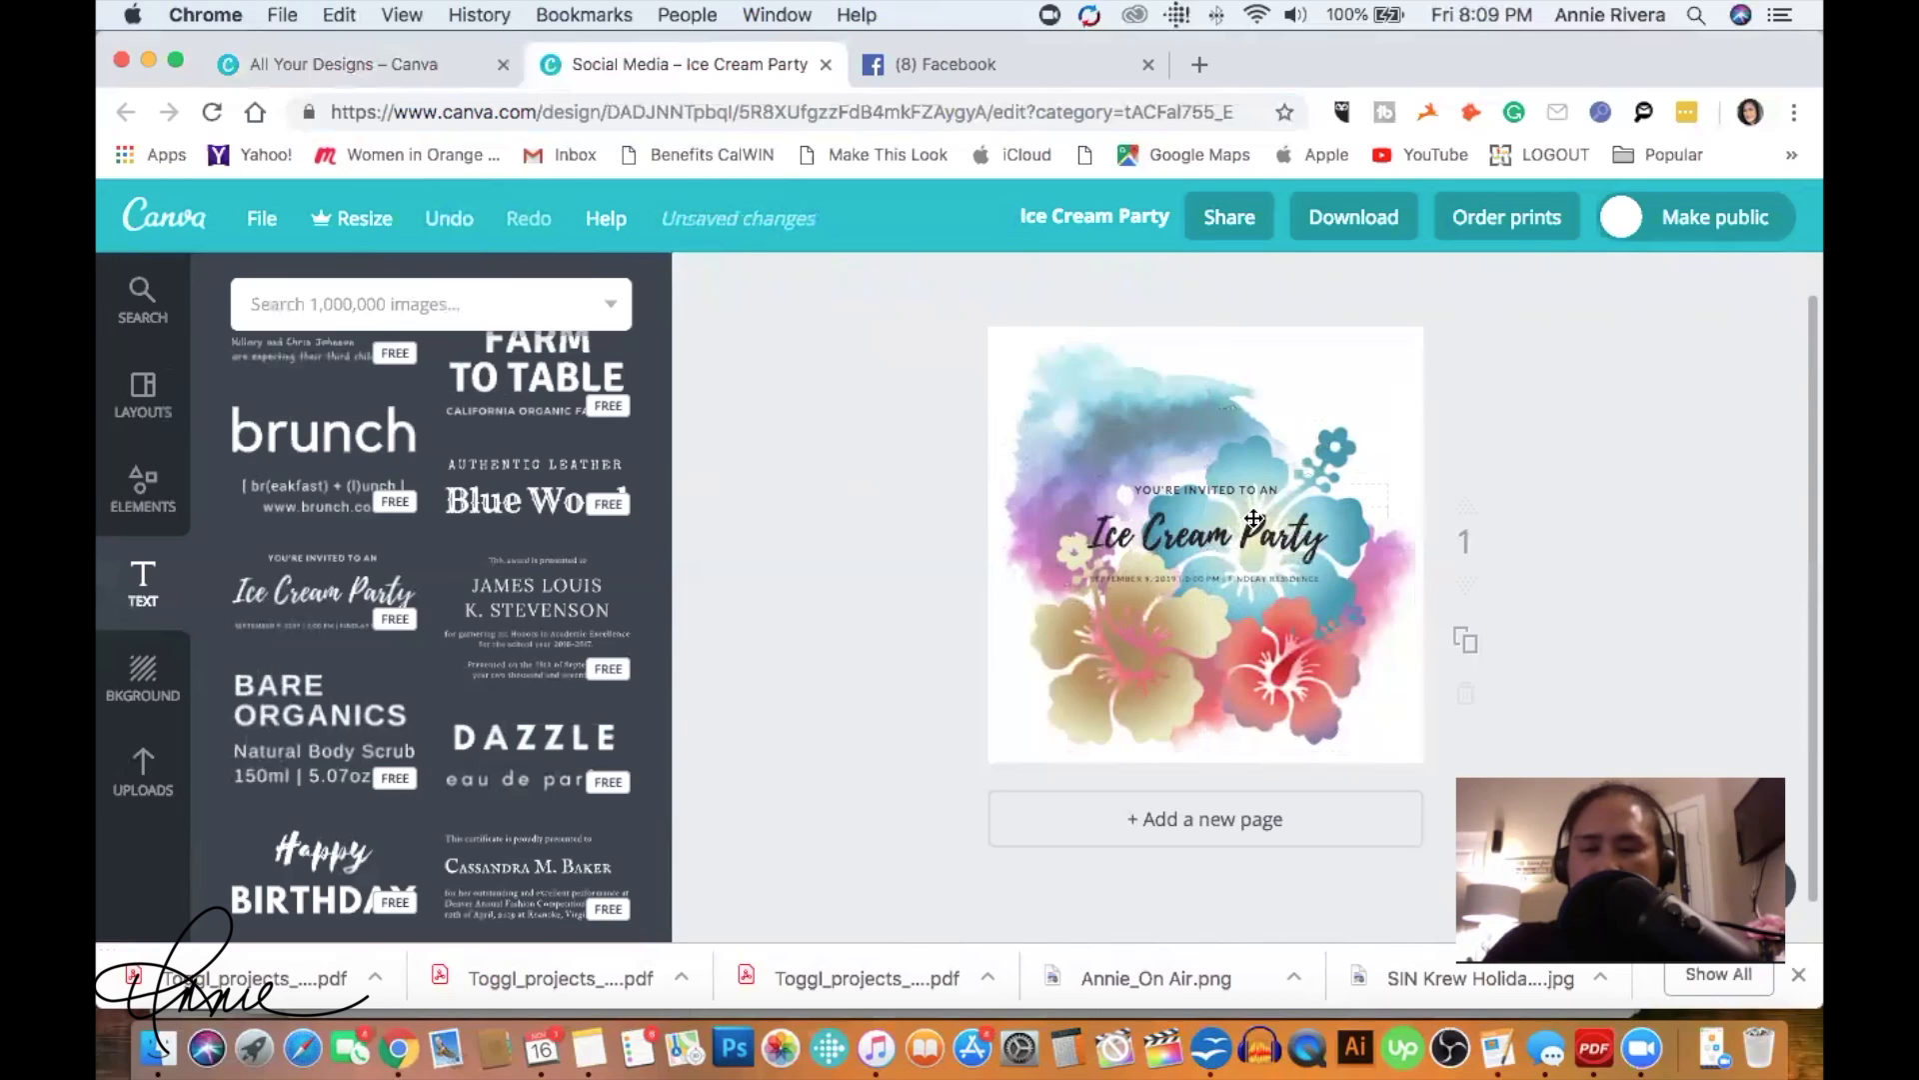
click(1272, 540)
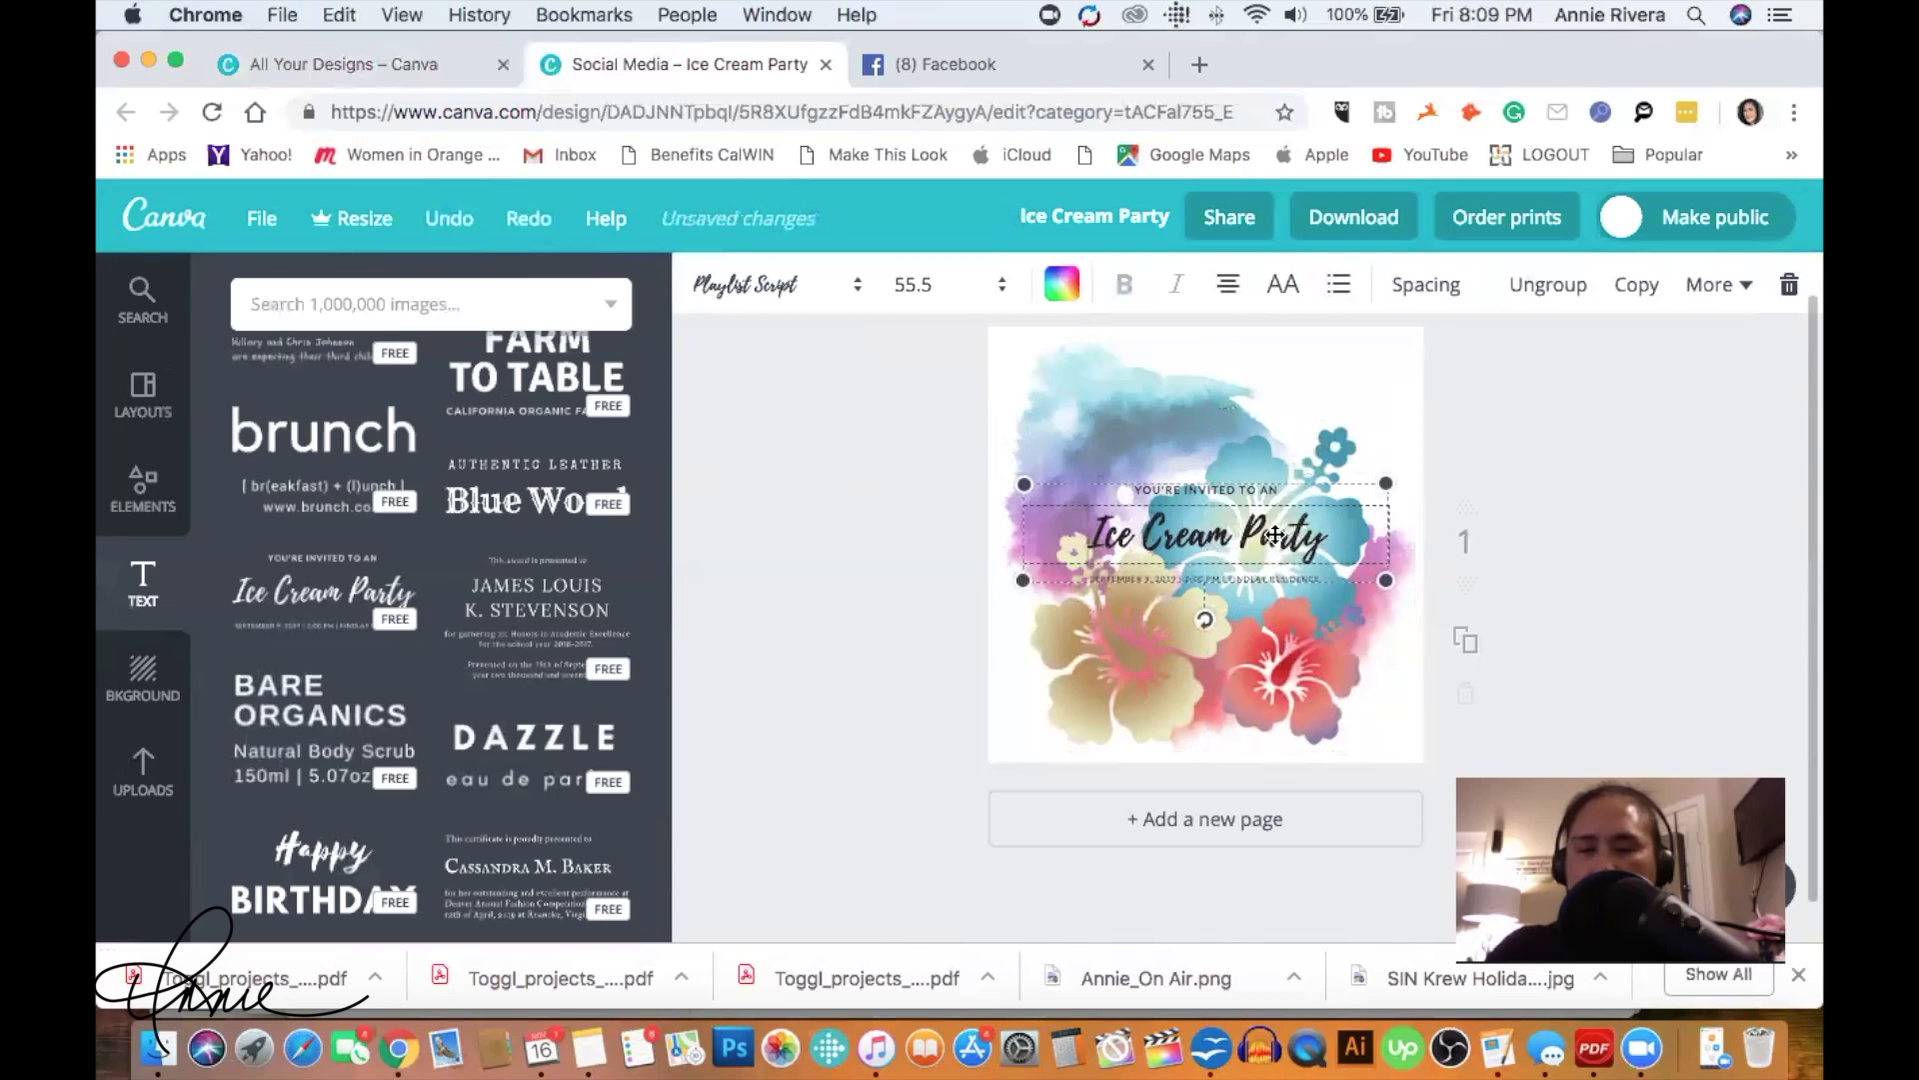
Step: Enlarge the grouped invitation text from its corners until the main line reaches font size 84.2
click(1386, 455)
click(1671, 425)
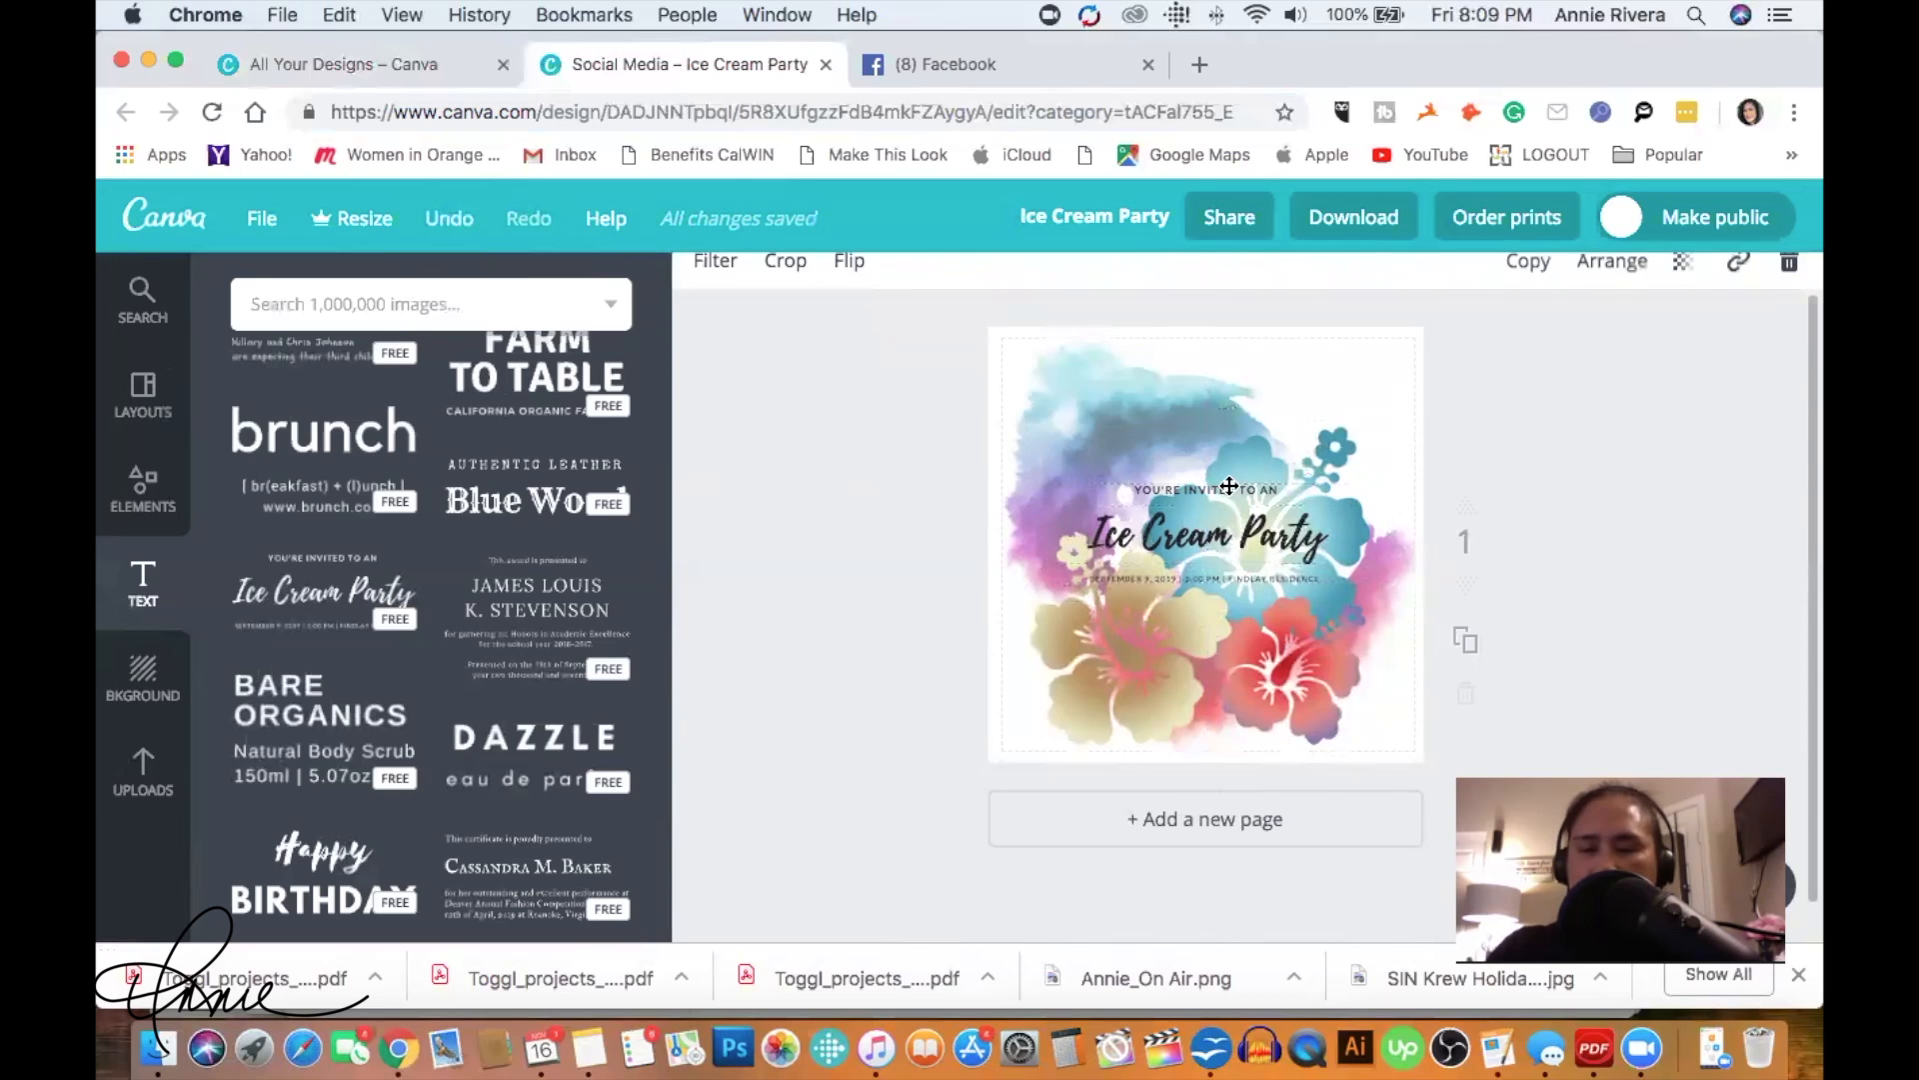
click(1339, 490)
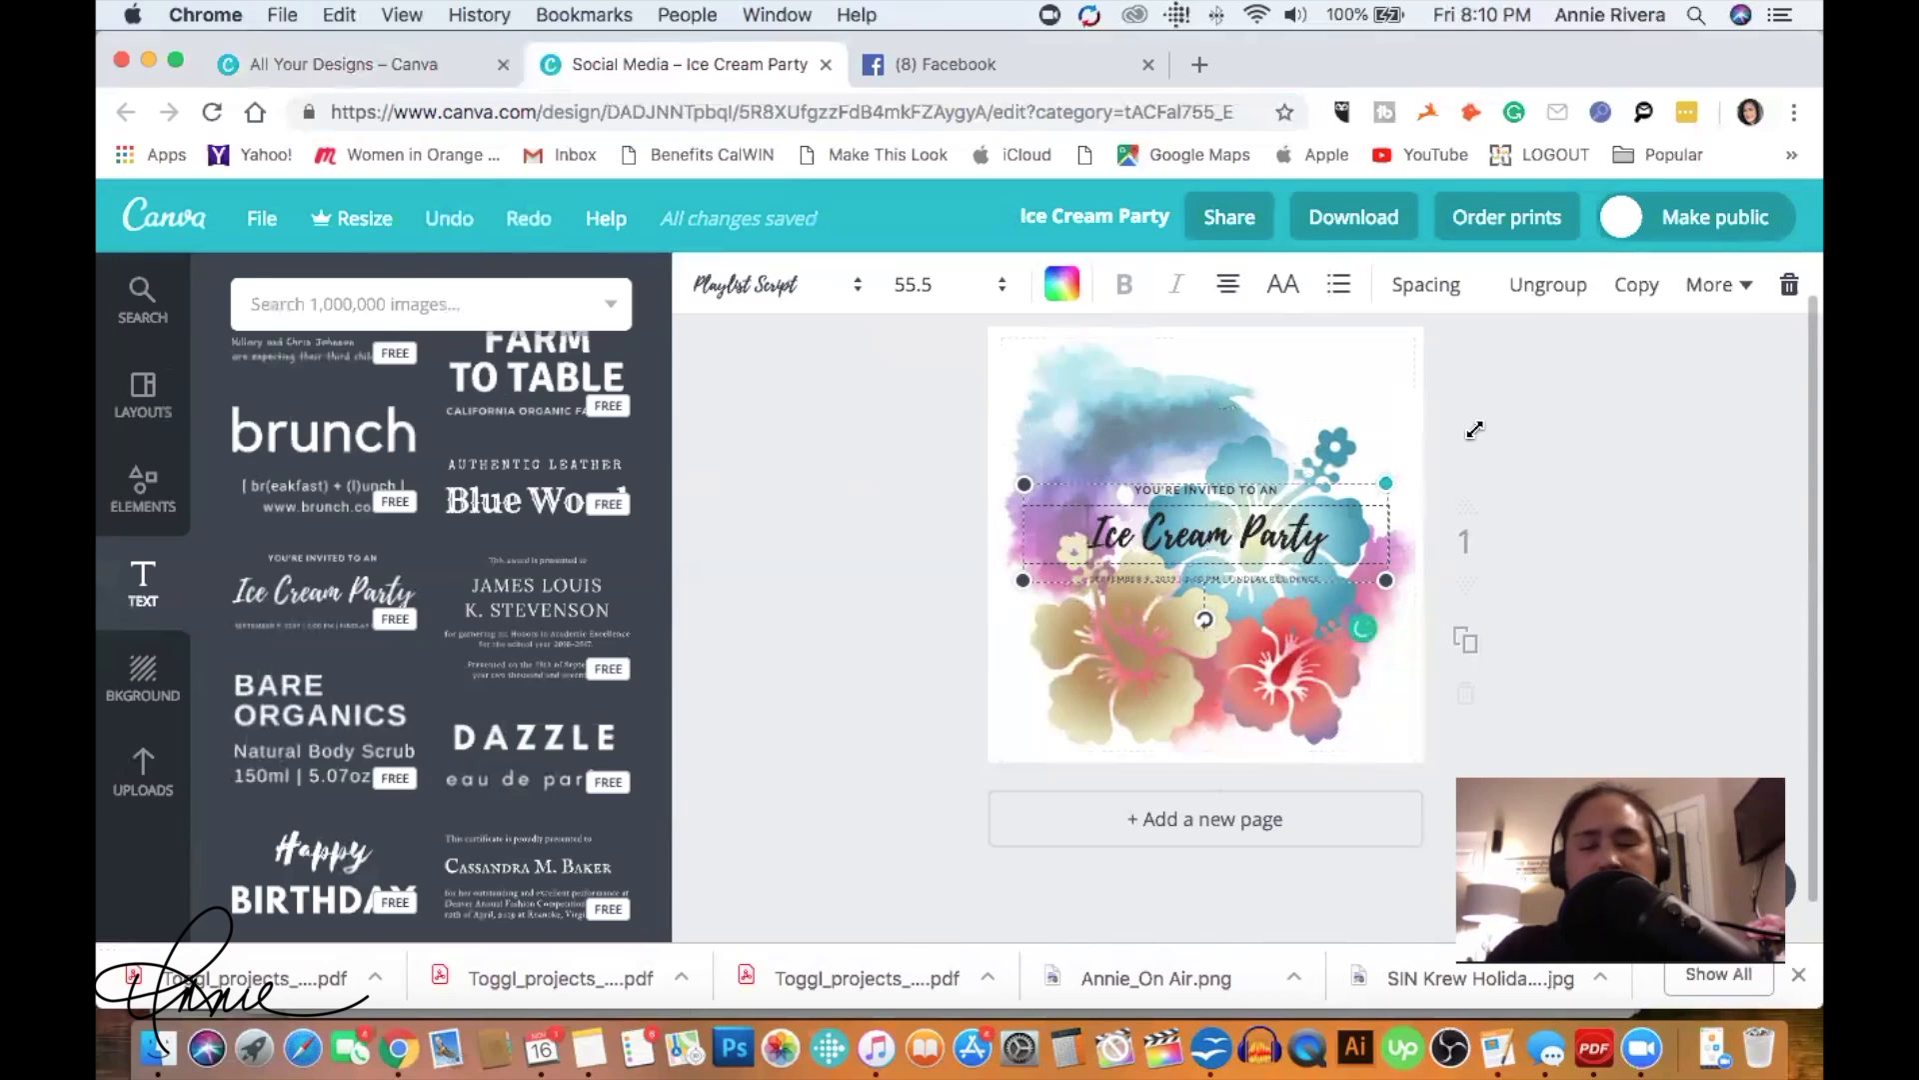
drag(1387, 484, 1475, 430)
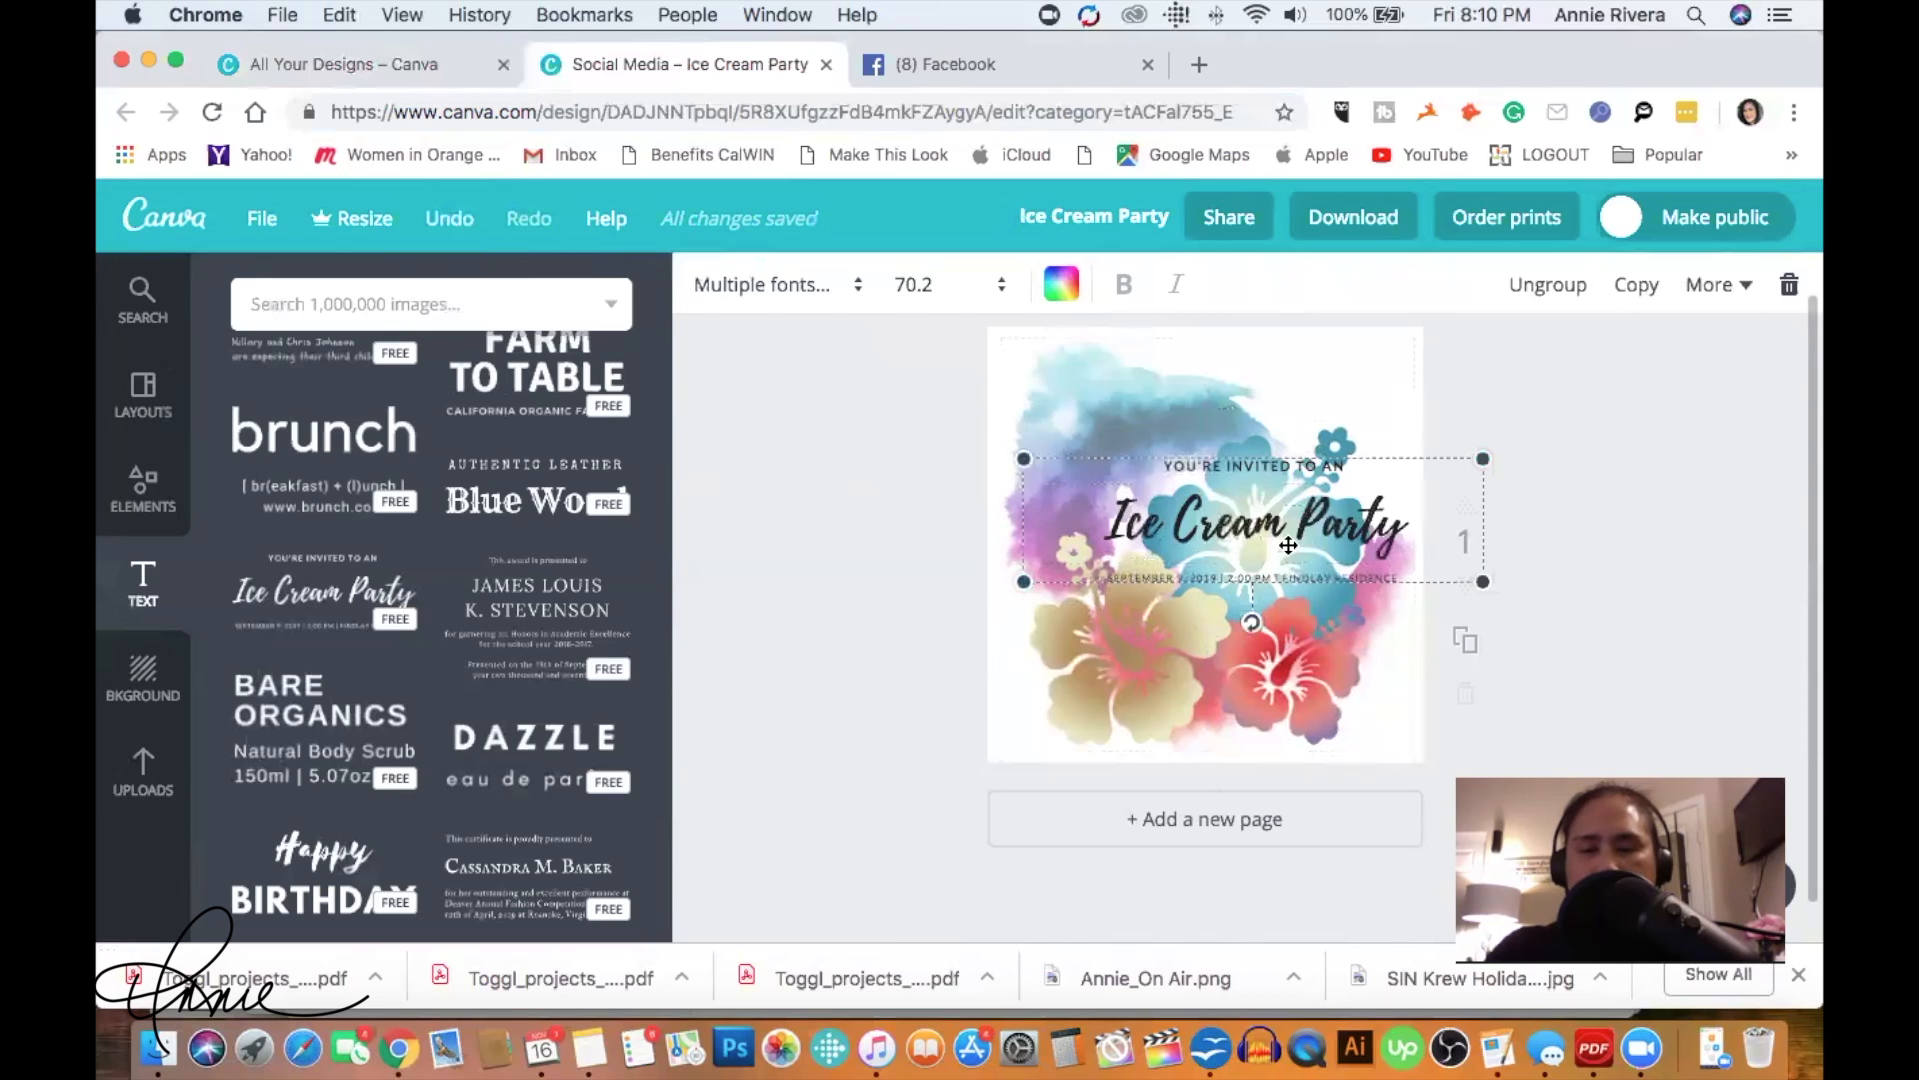
drag(1269, 524, 1243, 531)
drag(1435, 603, 1469, 658)
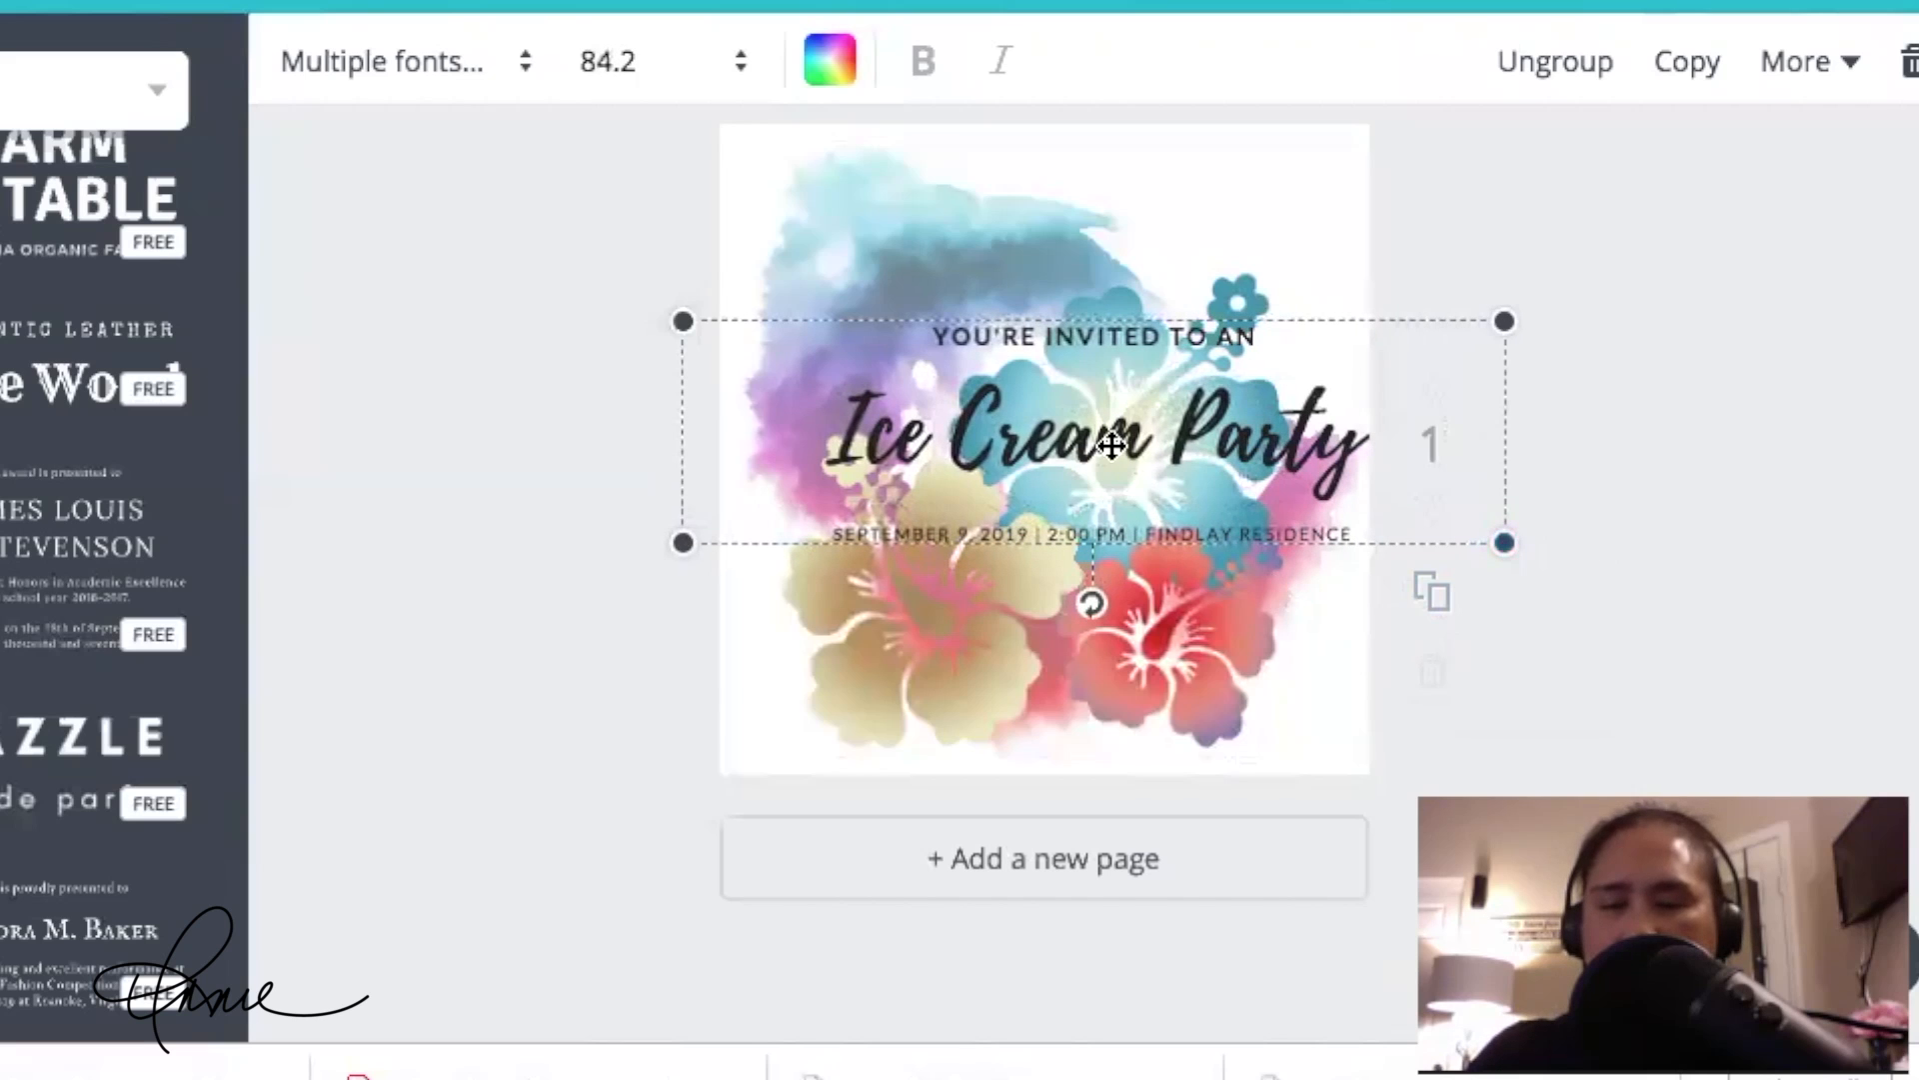
Step: Move the enlarged invitation text group up to the top of the page and deselect it
drag(1112, 445, 1042, 285)
drag(1043, 286, 1044, 286)
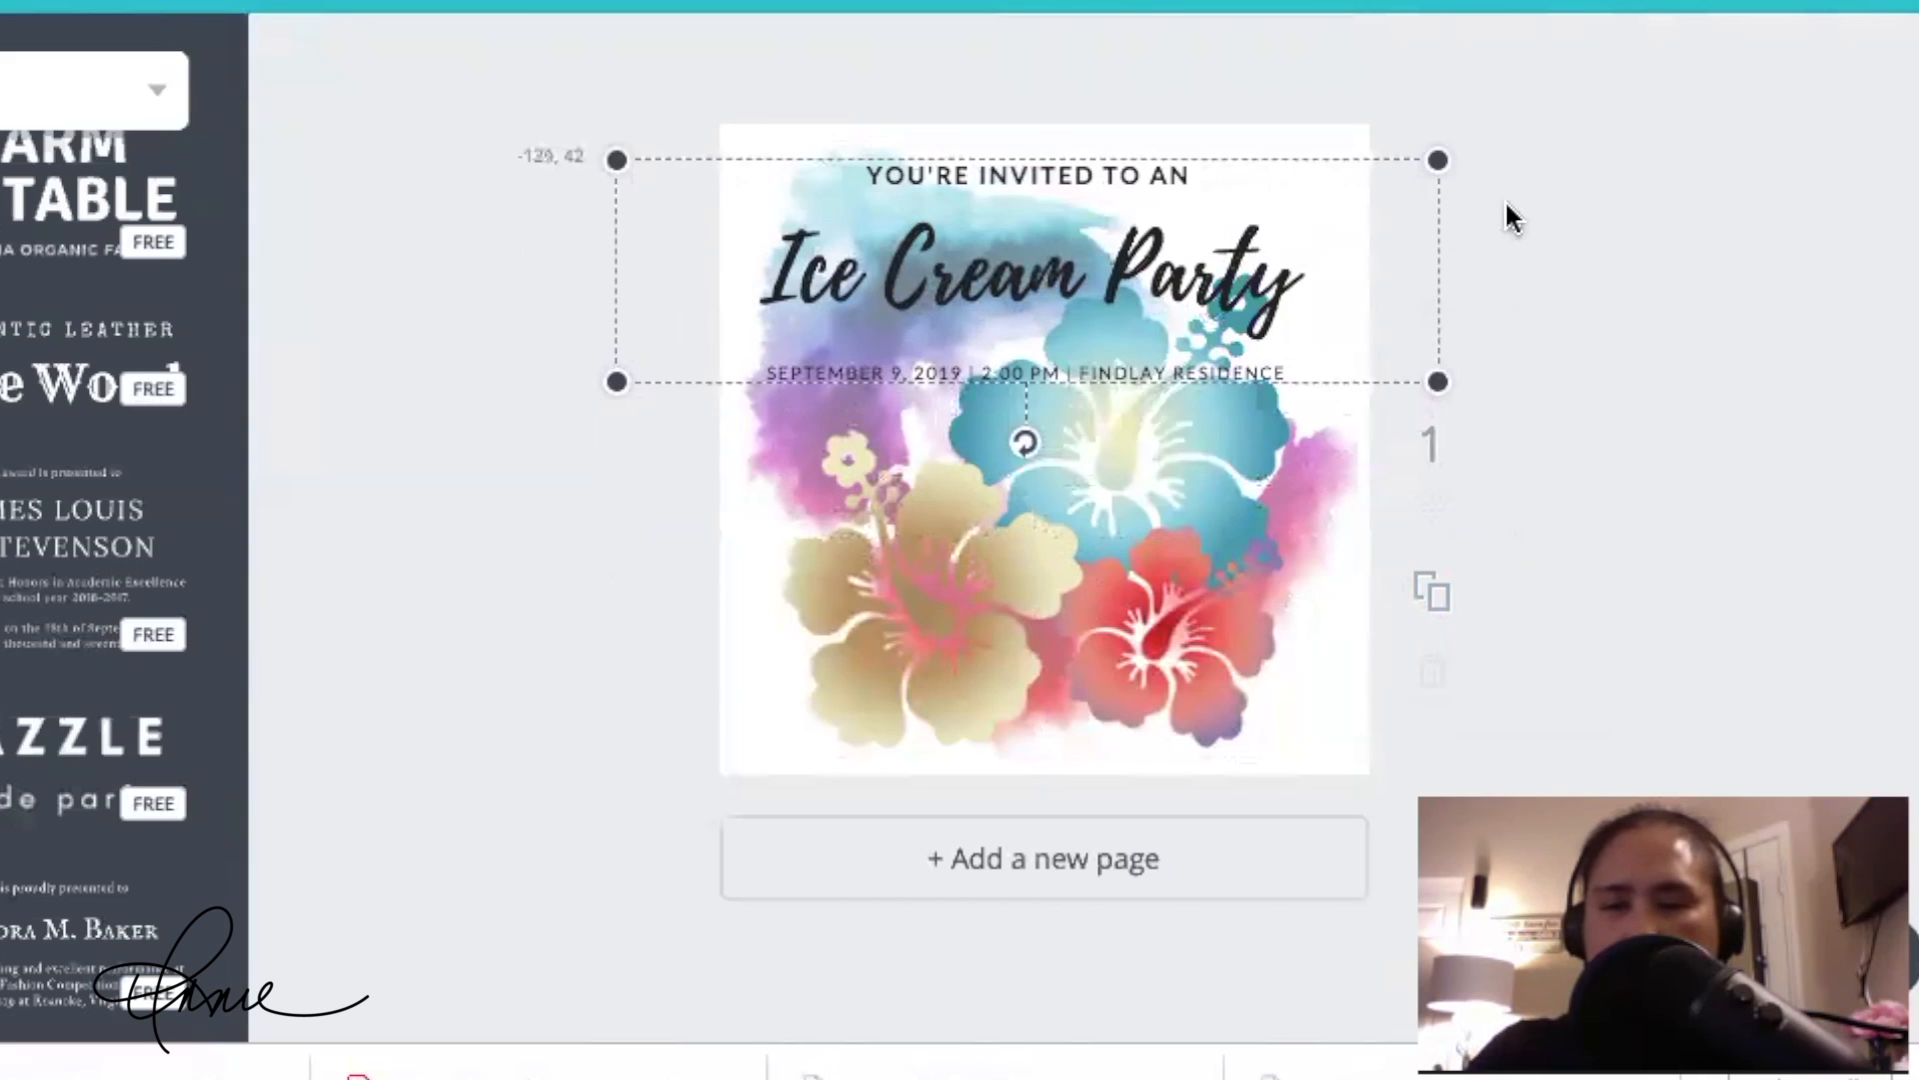
click(1642, 205)
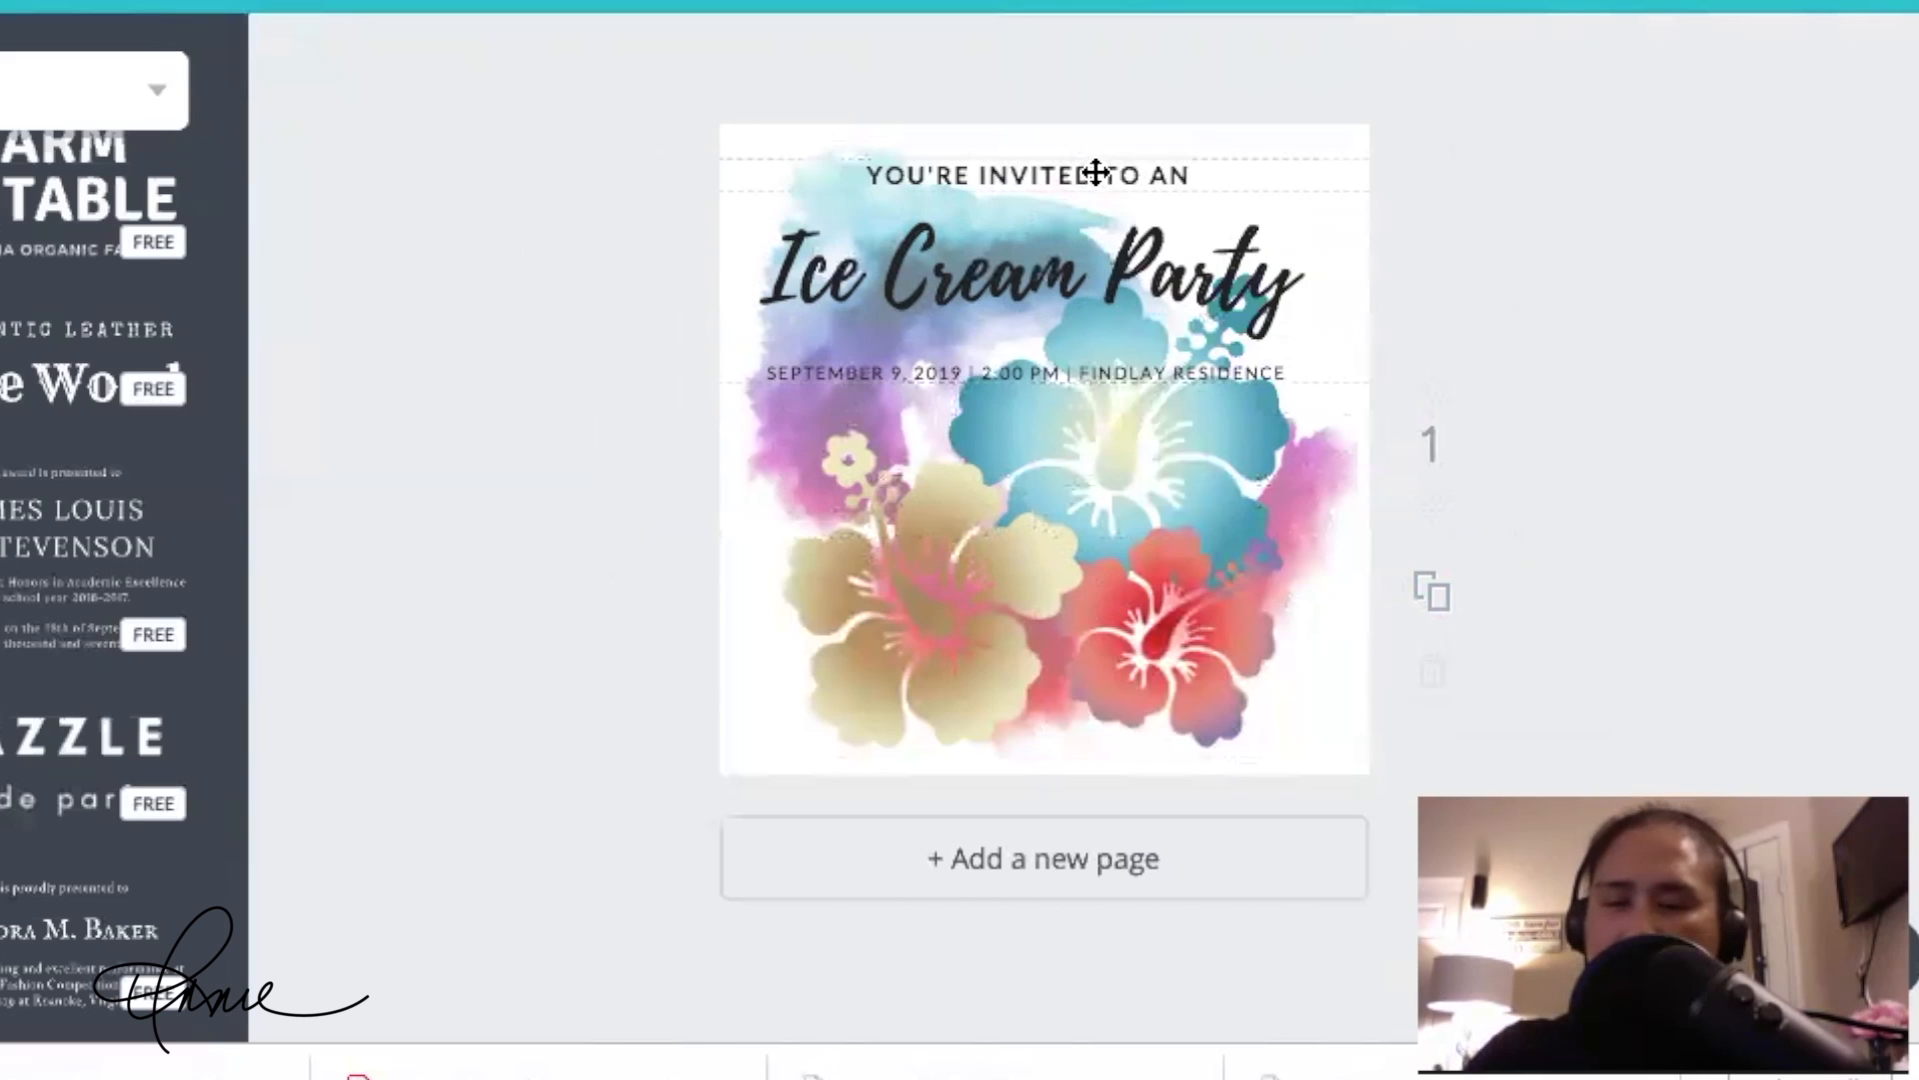
Step: Replace the main line "Ice Cream Party" with "Graduatoion Party"
click(1176, 173)
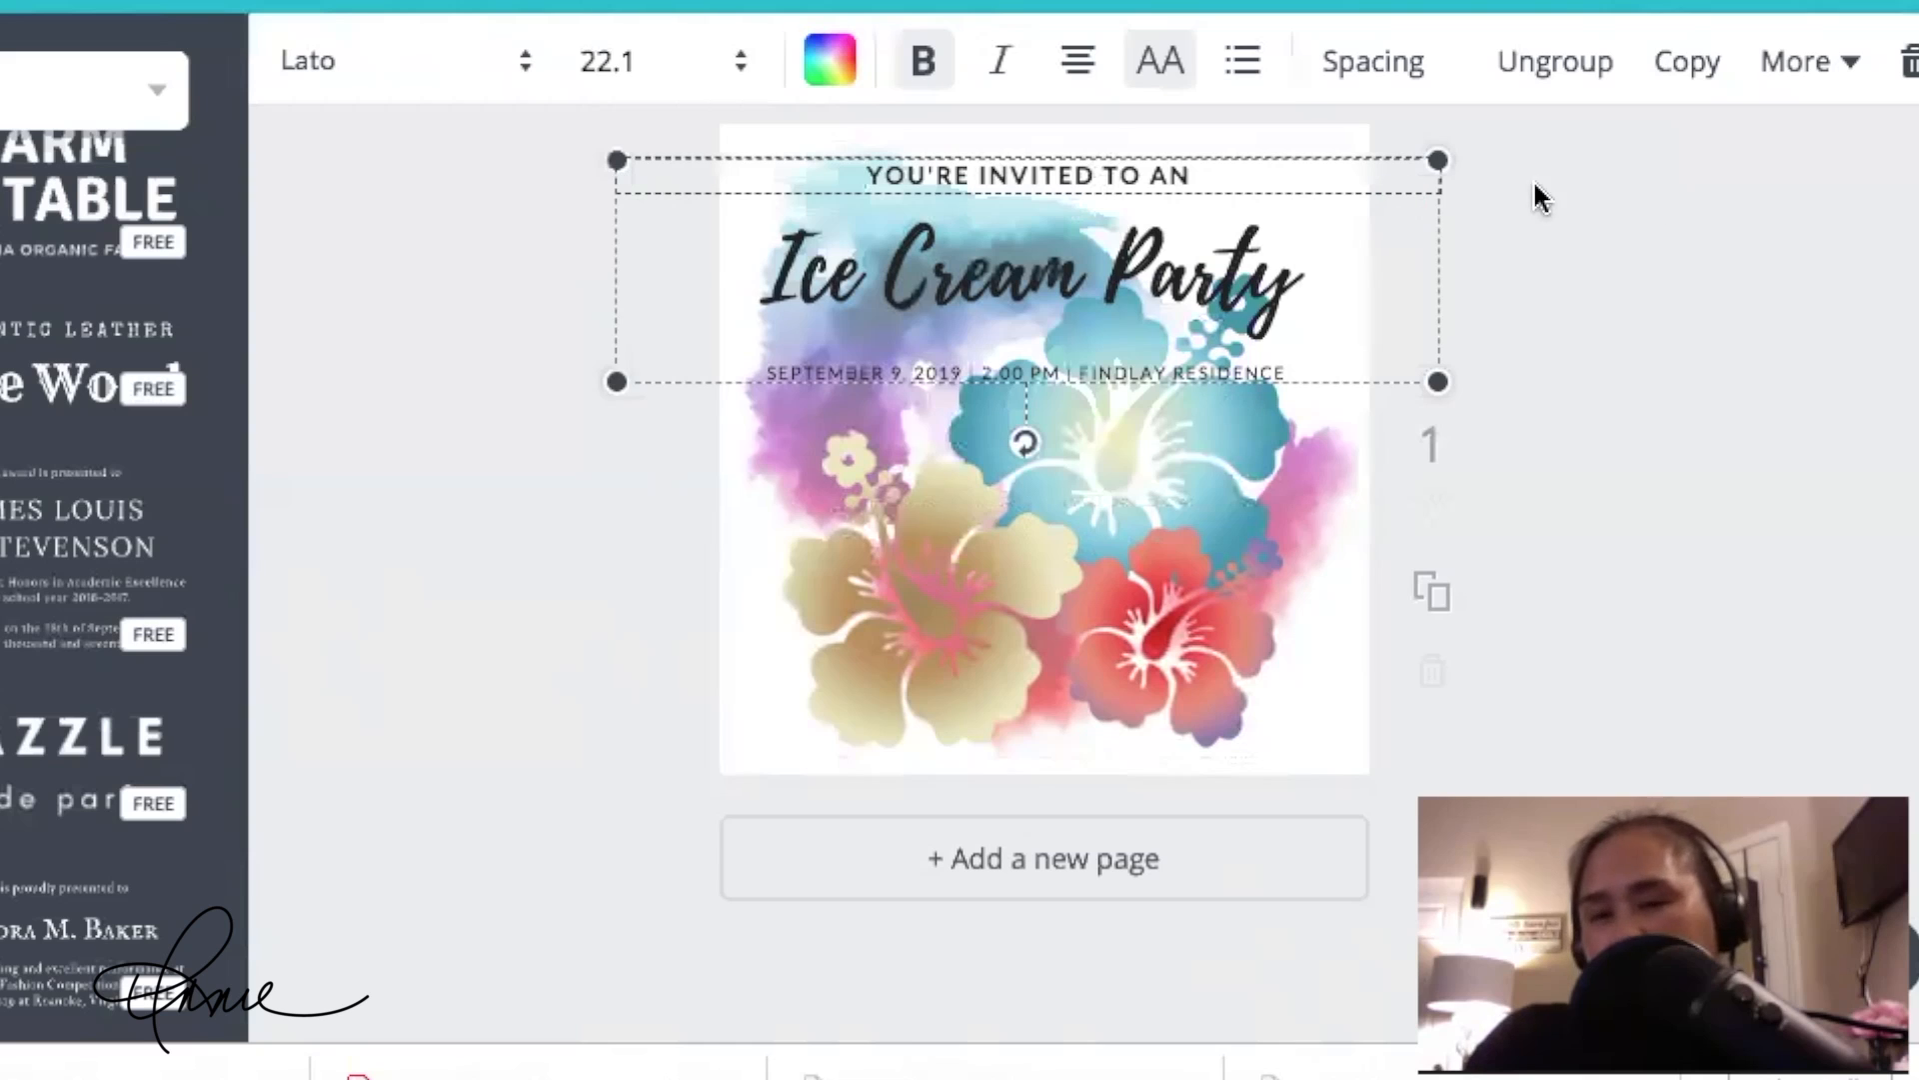
mouse_move(1032, 272)
mouse_down()
mouse_move(1010, 274)
mouse_move(1026, 273)
mouse_up()
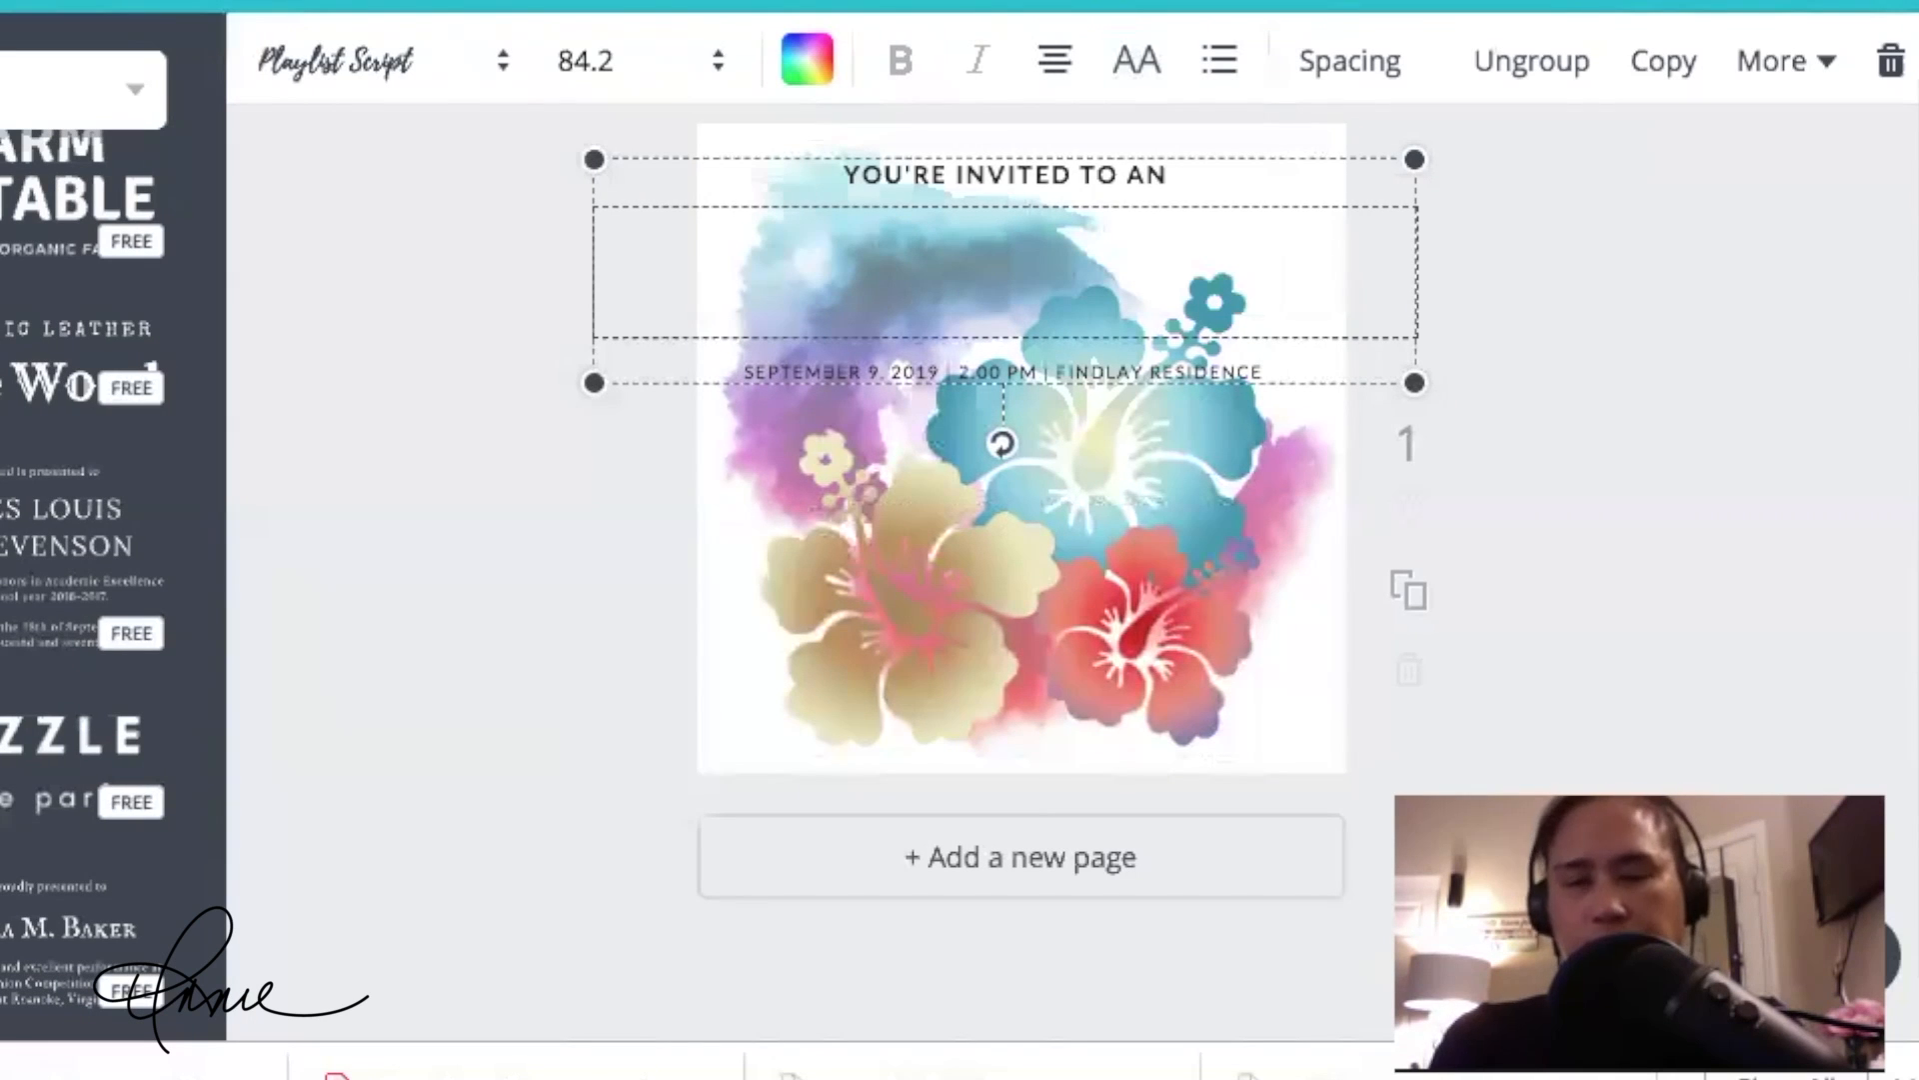
text(Gr)
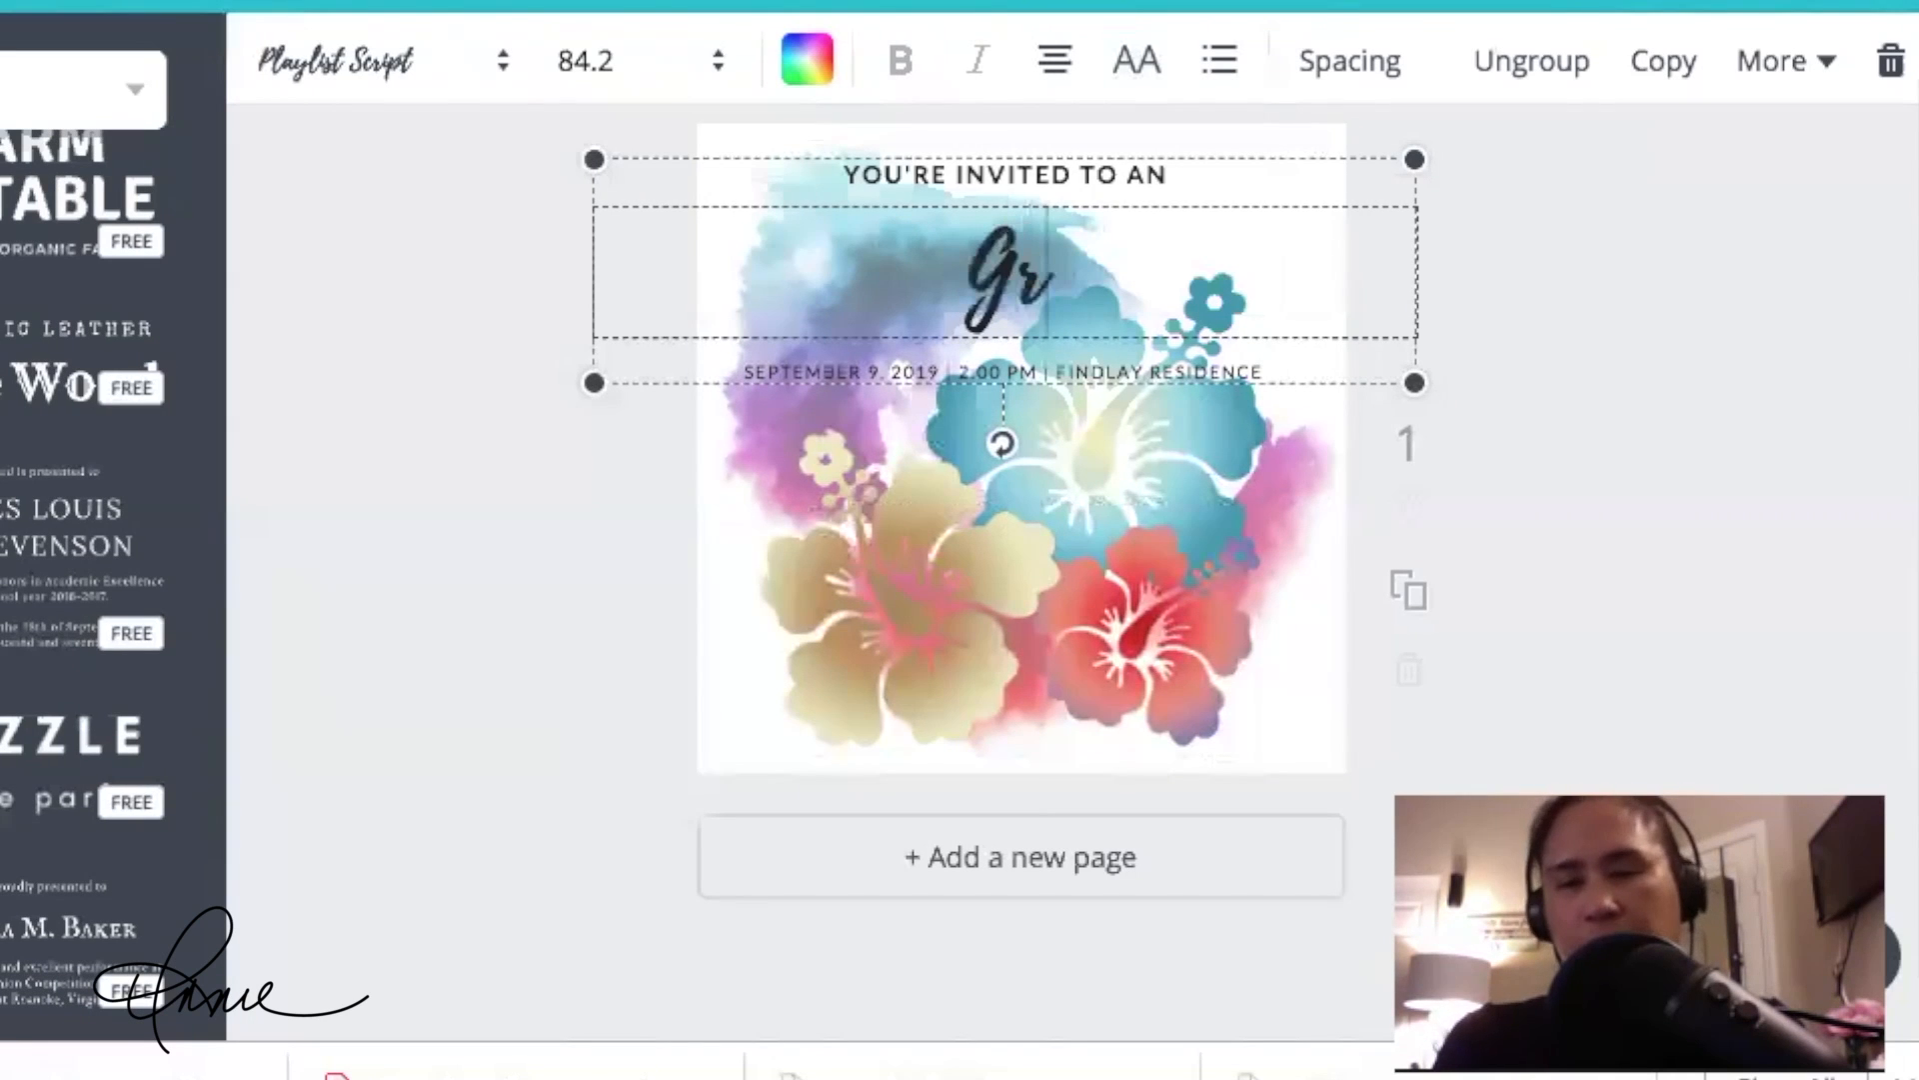
text(aduatoion)
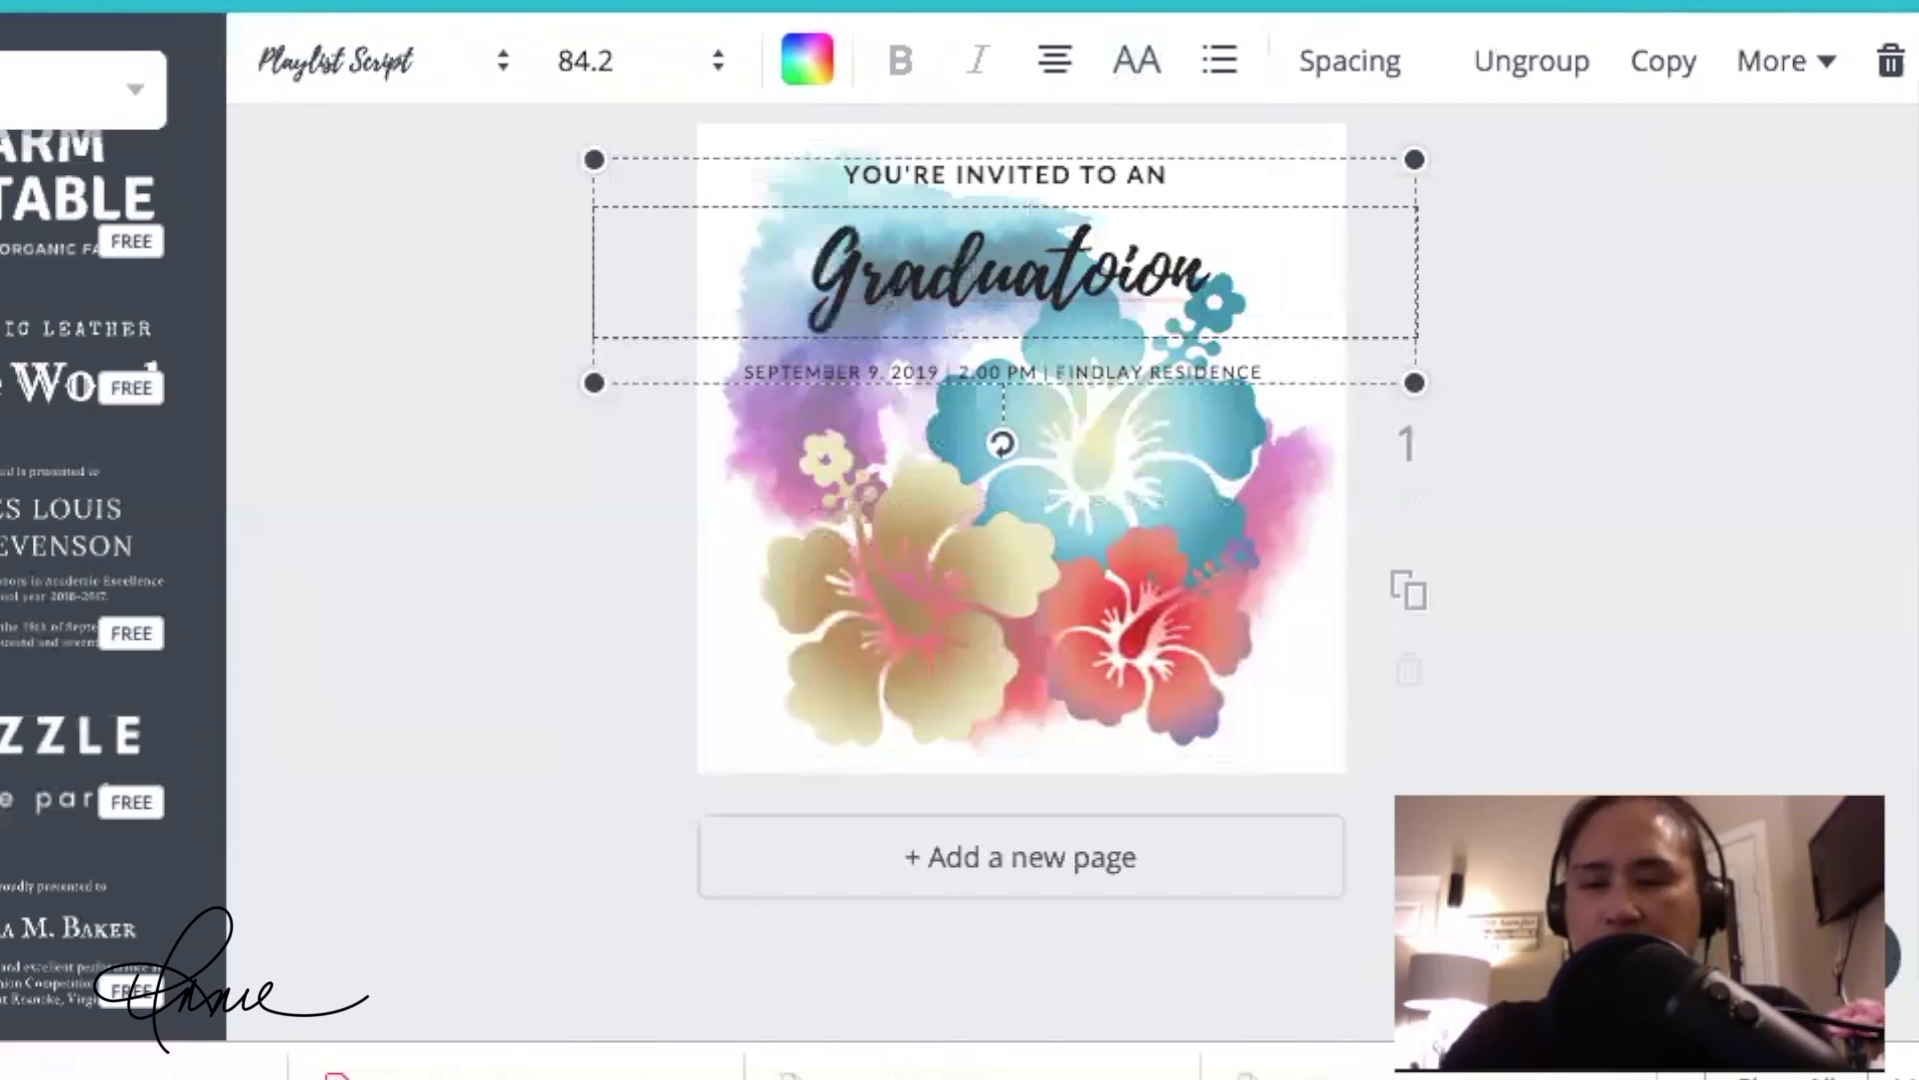
text(Party)
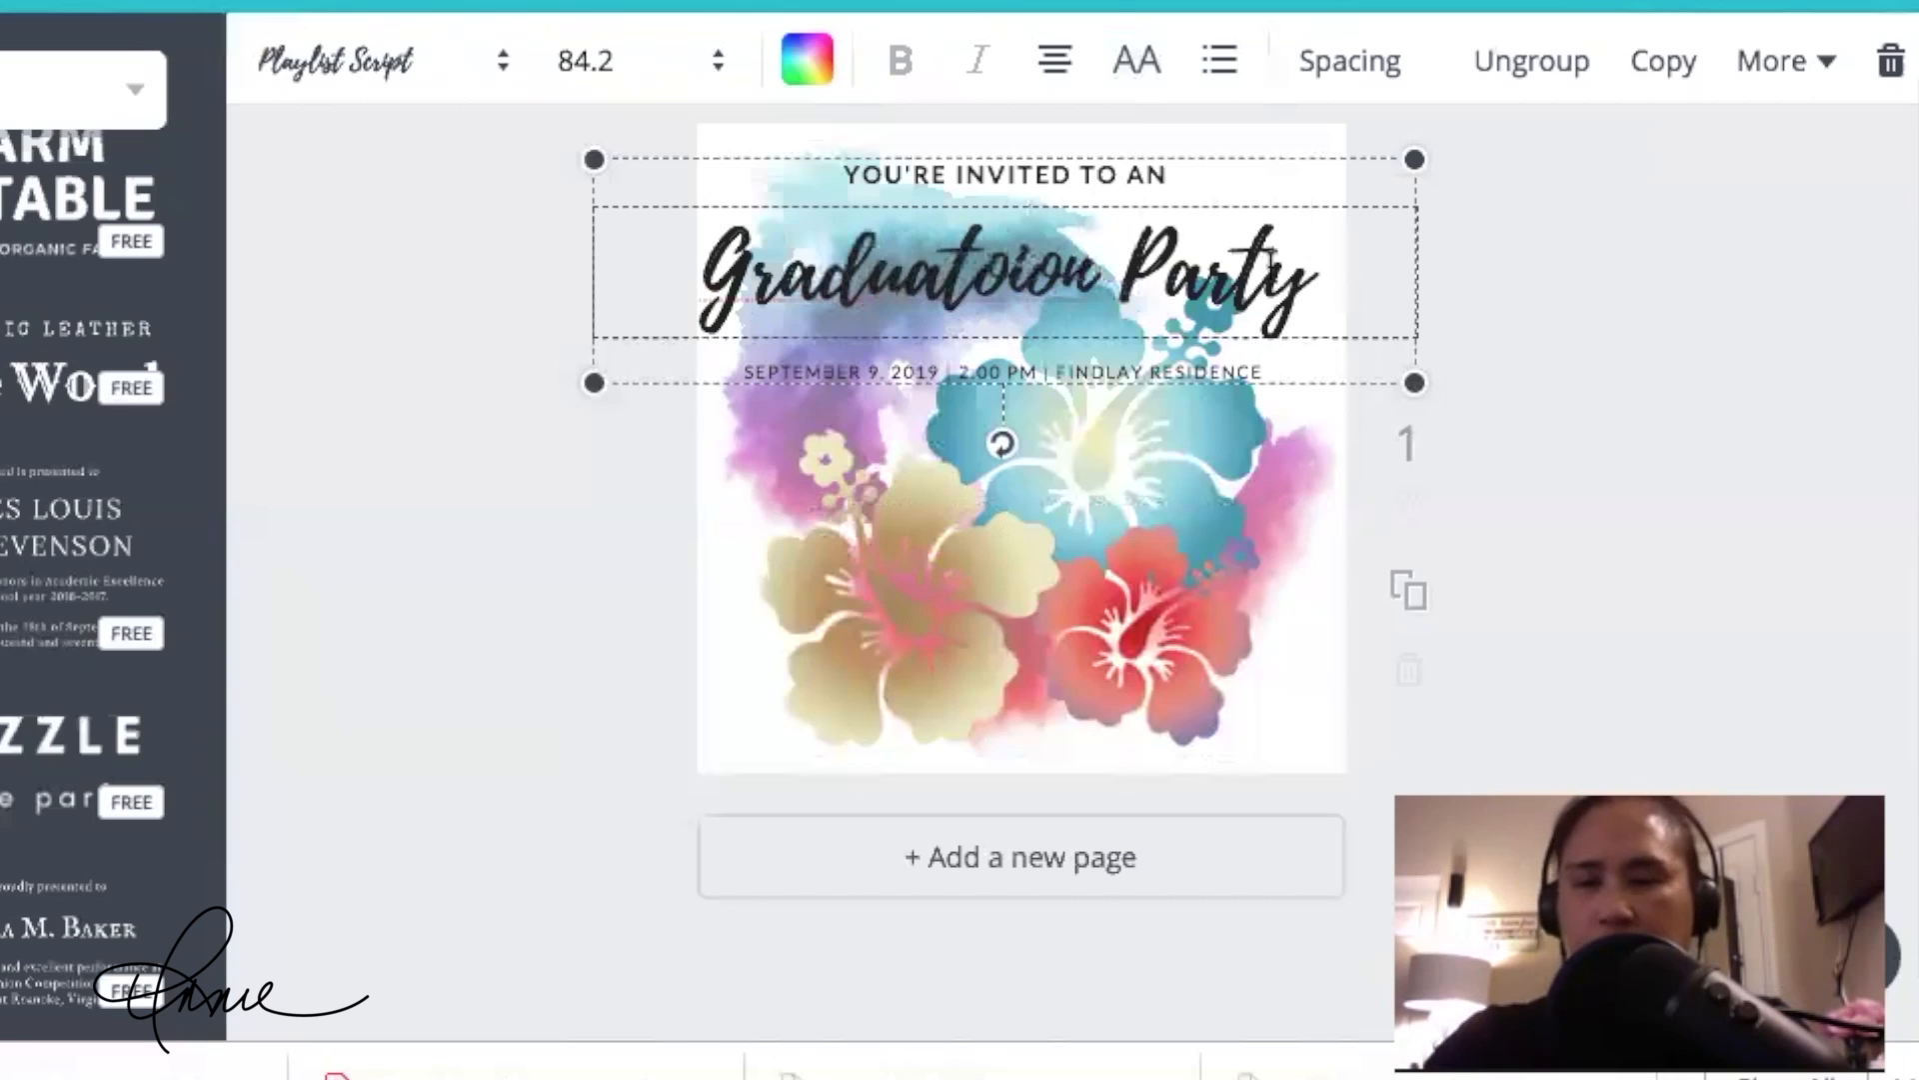
Step: Change the line above the title to "YOU'RE INVITED TO A" and nudge the text group slightly down and right
click(1164, 175)
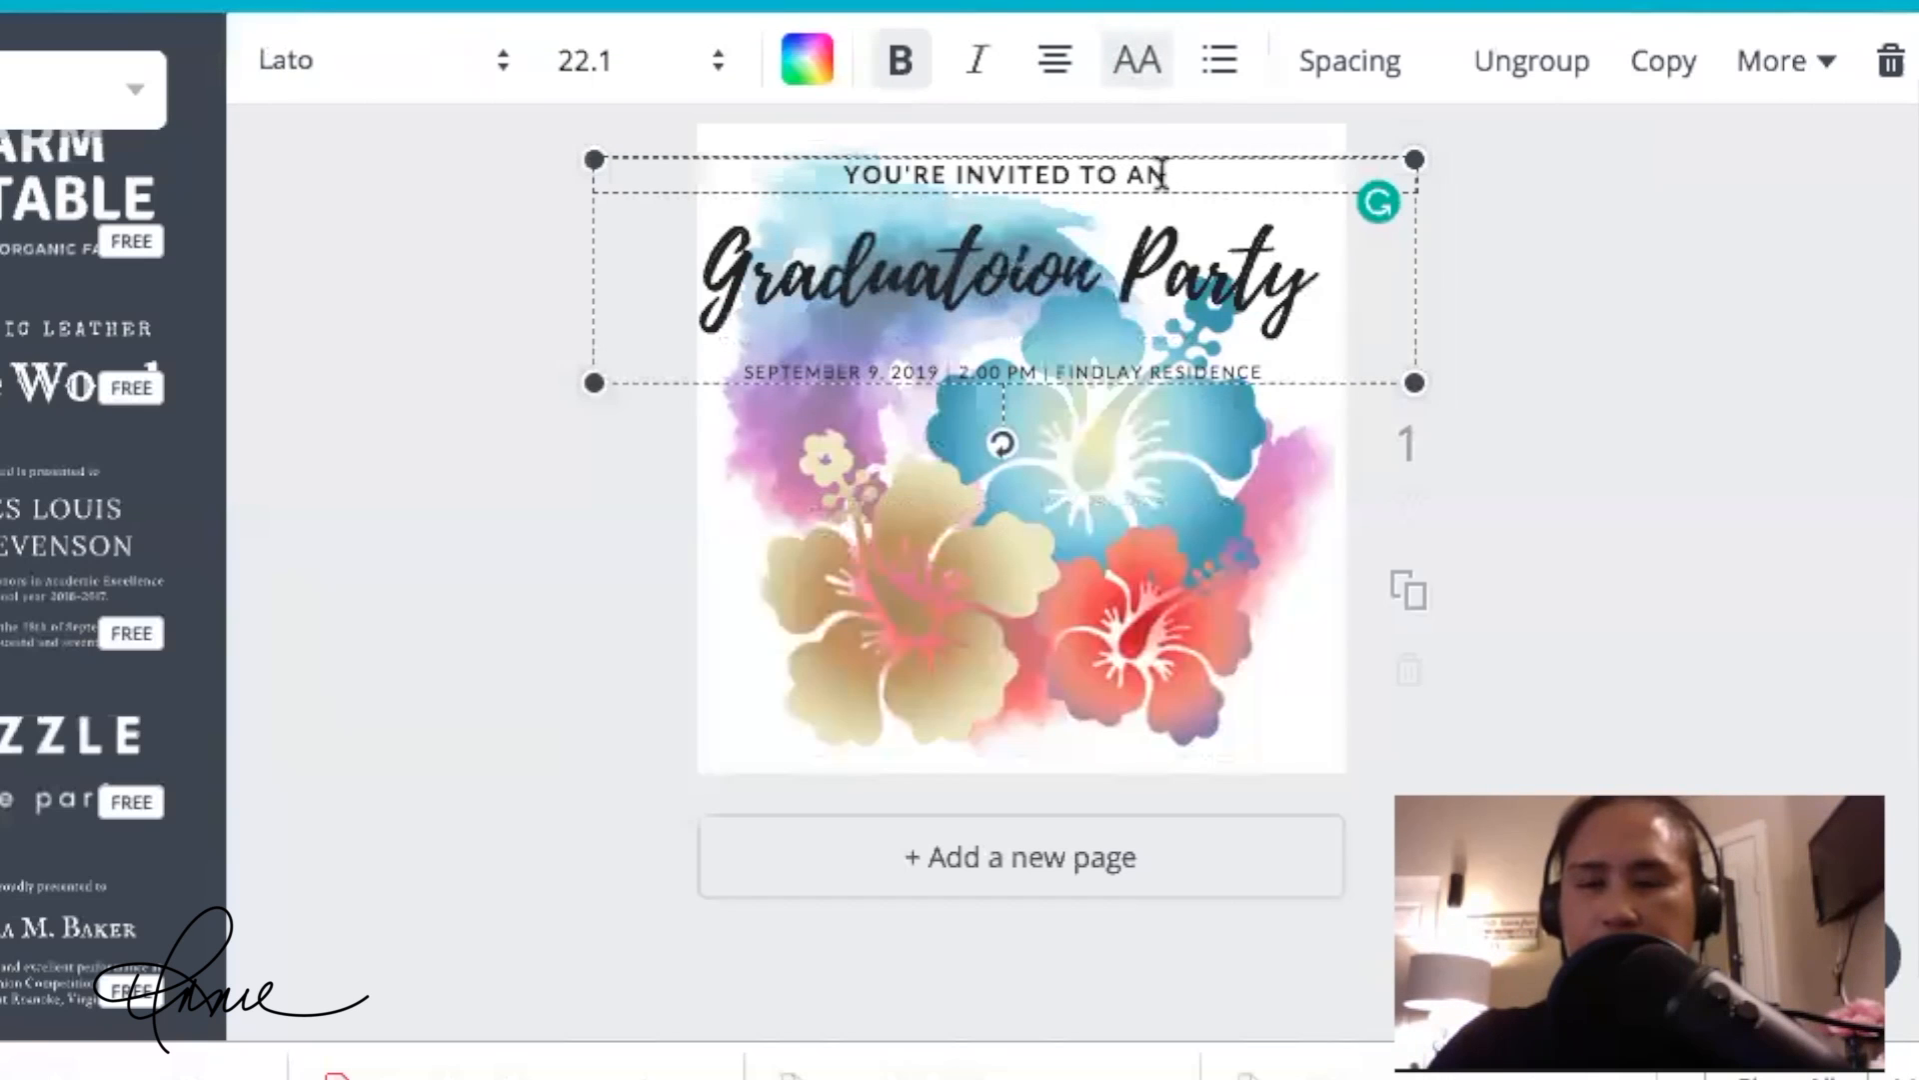
key(BackSpace)
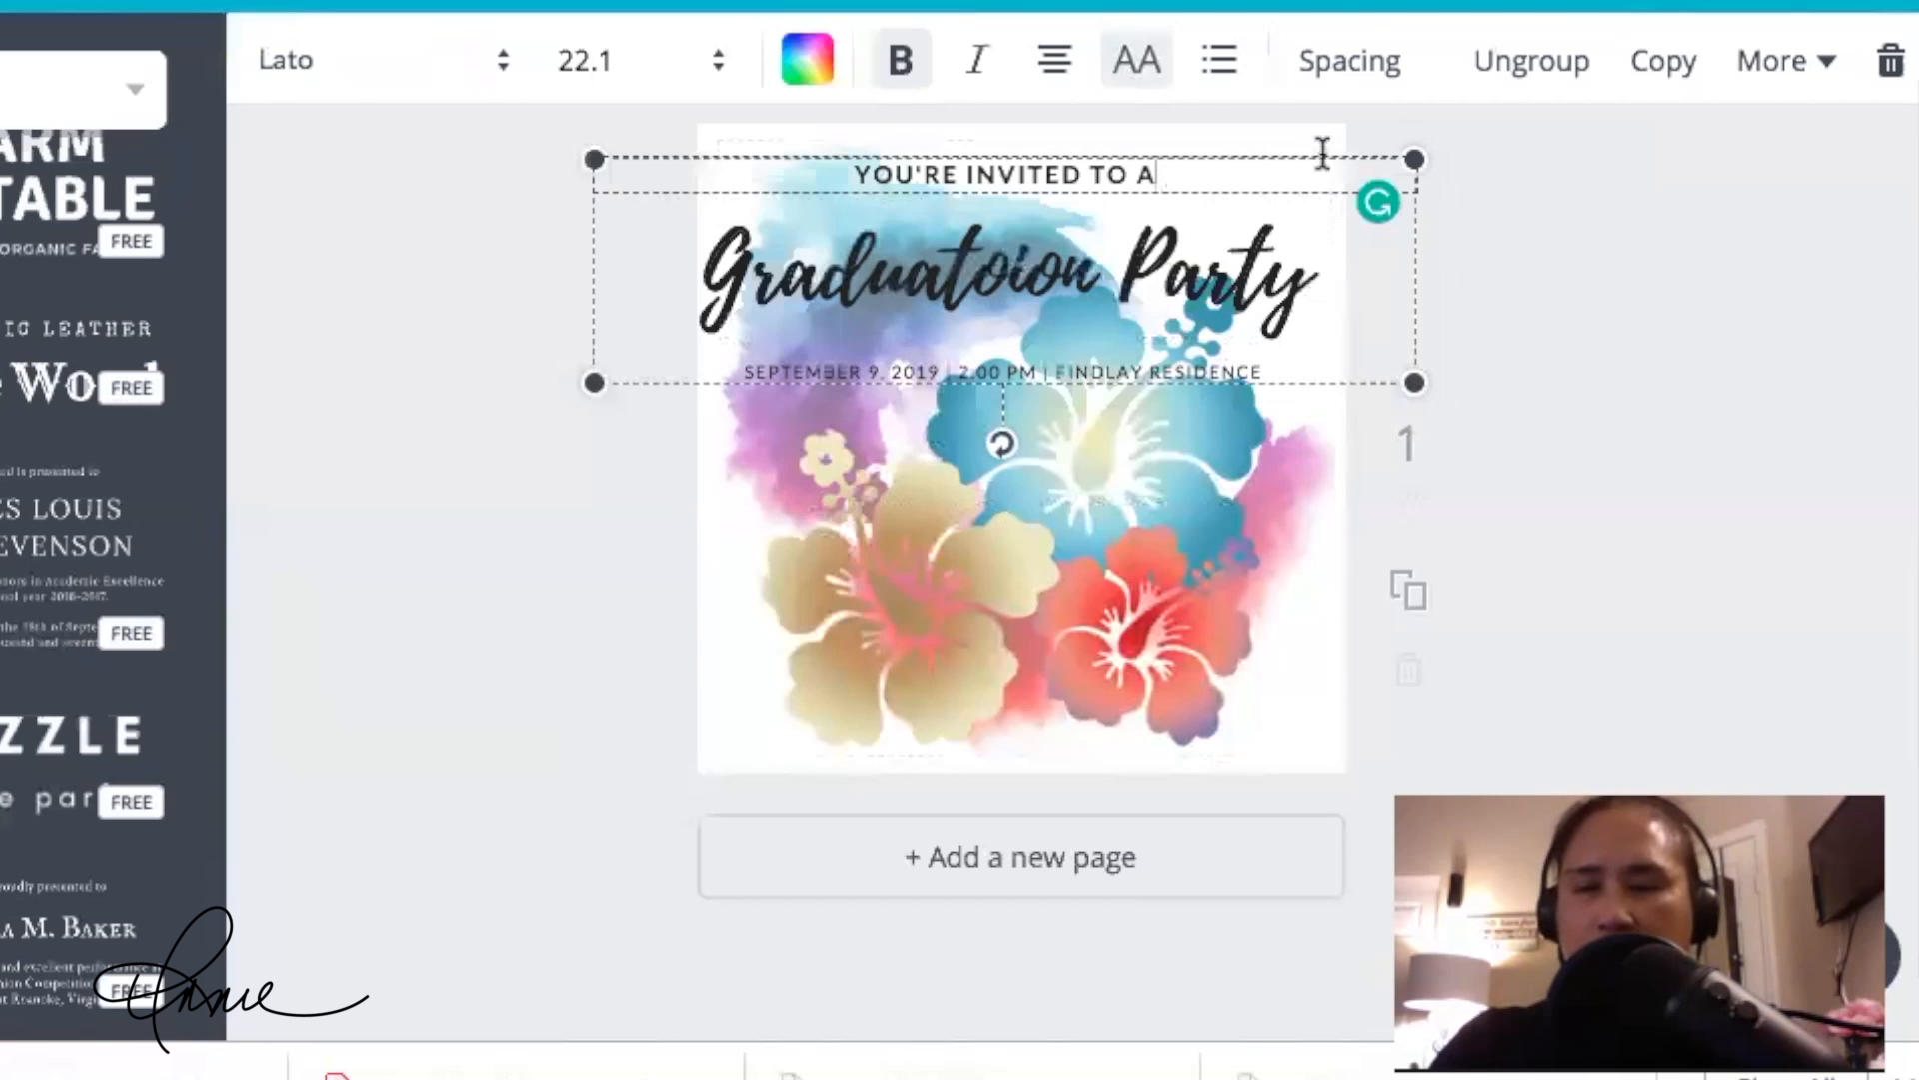
drag(1318, 377, 1325, 383)
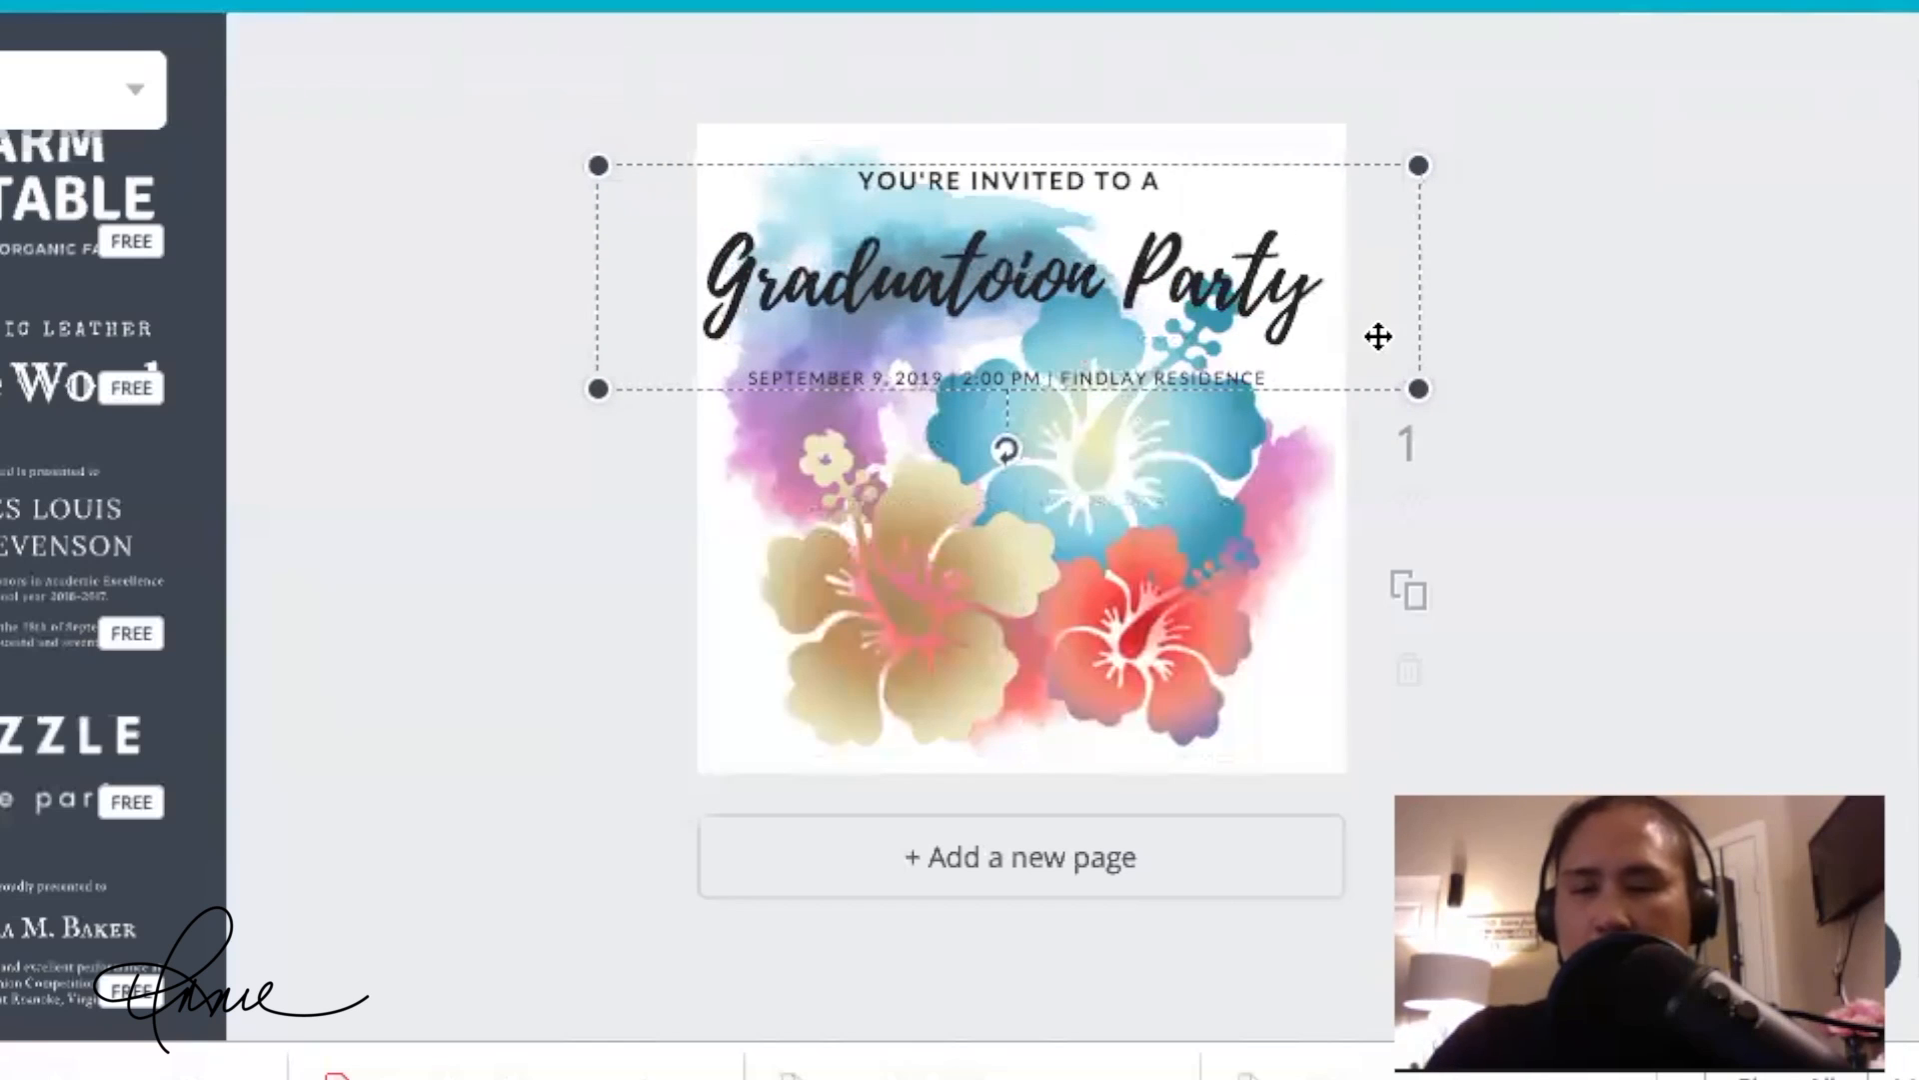
Step: Delete the whole date, time and location line below the "Graduatoion Party" title
click(968, 365)
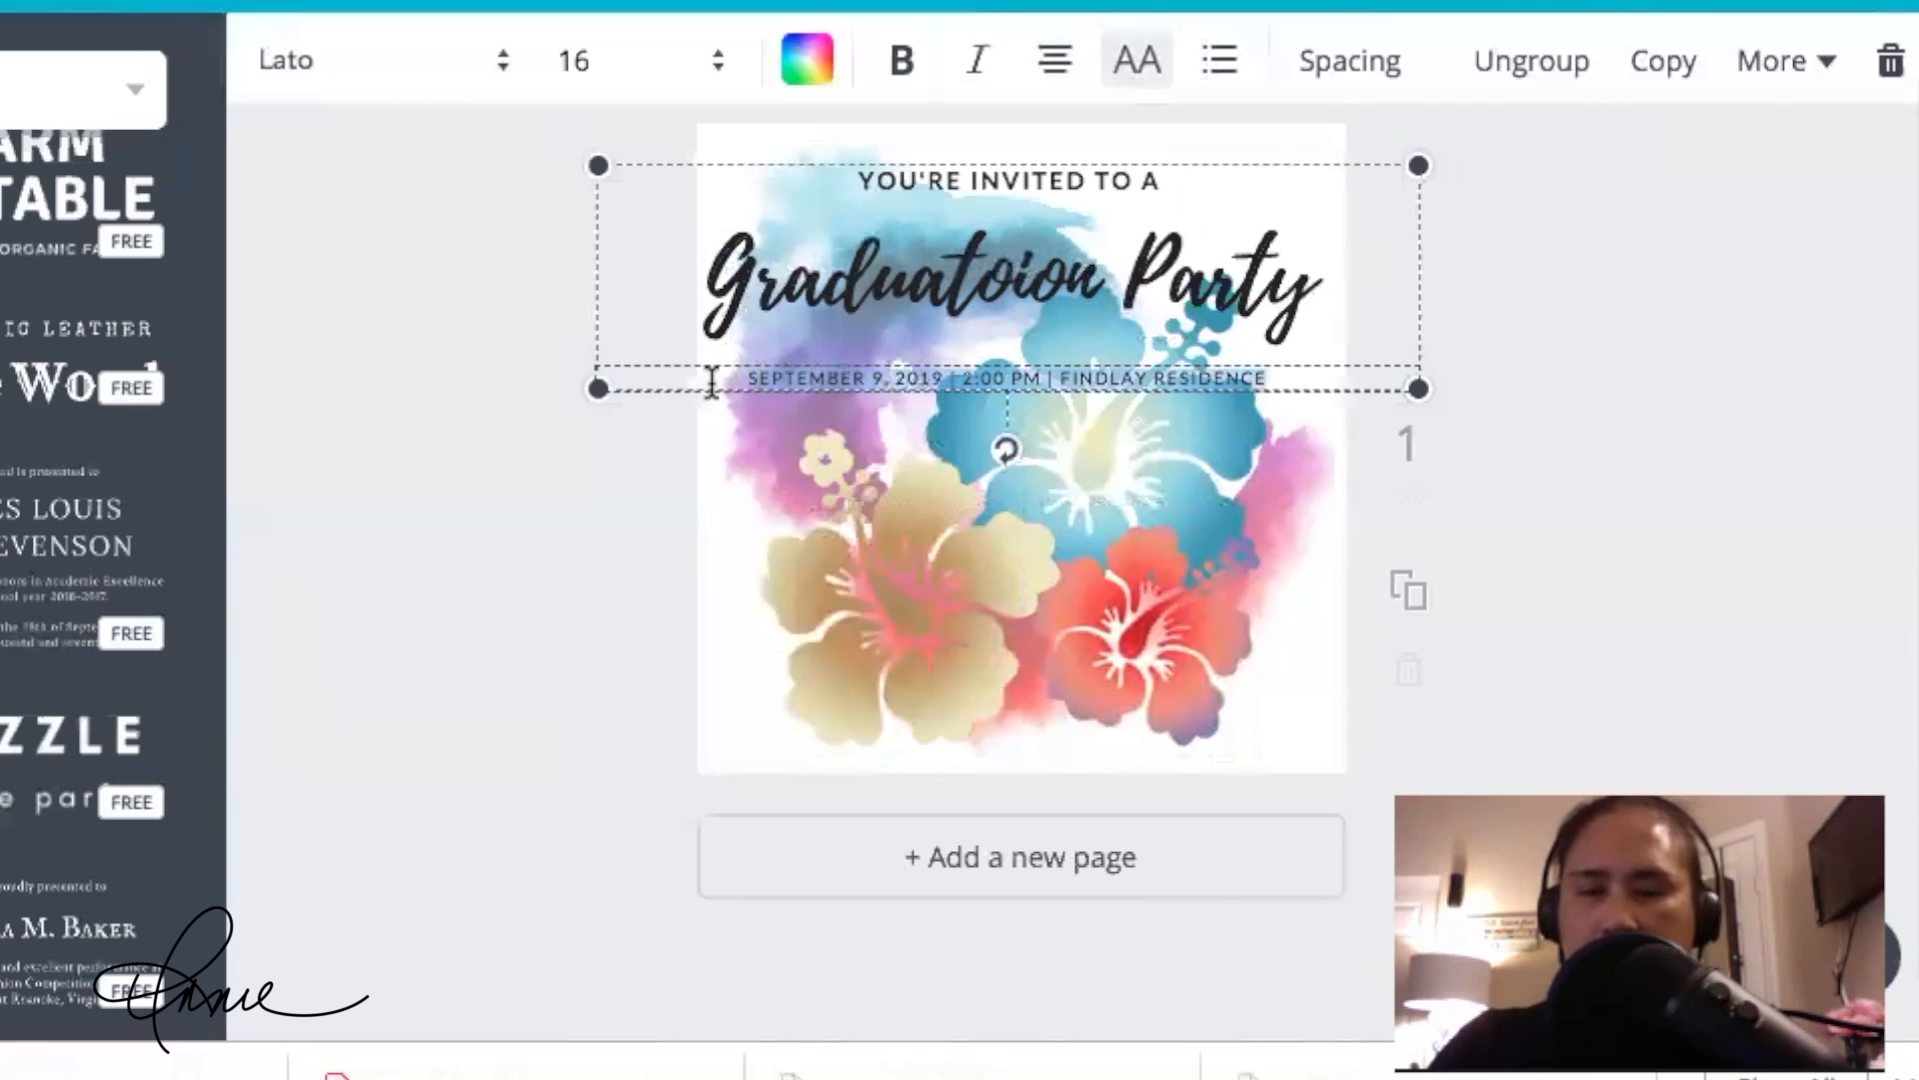
drag(738, 381, 1306, 372)
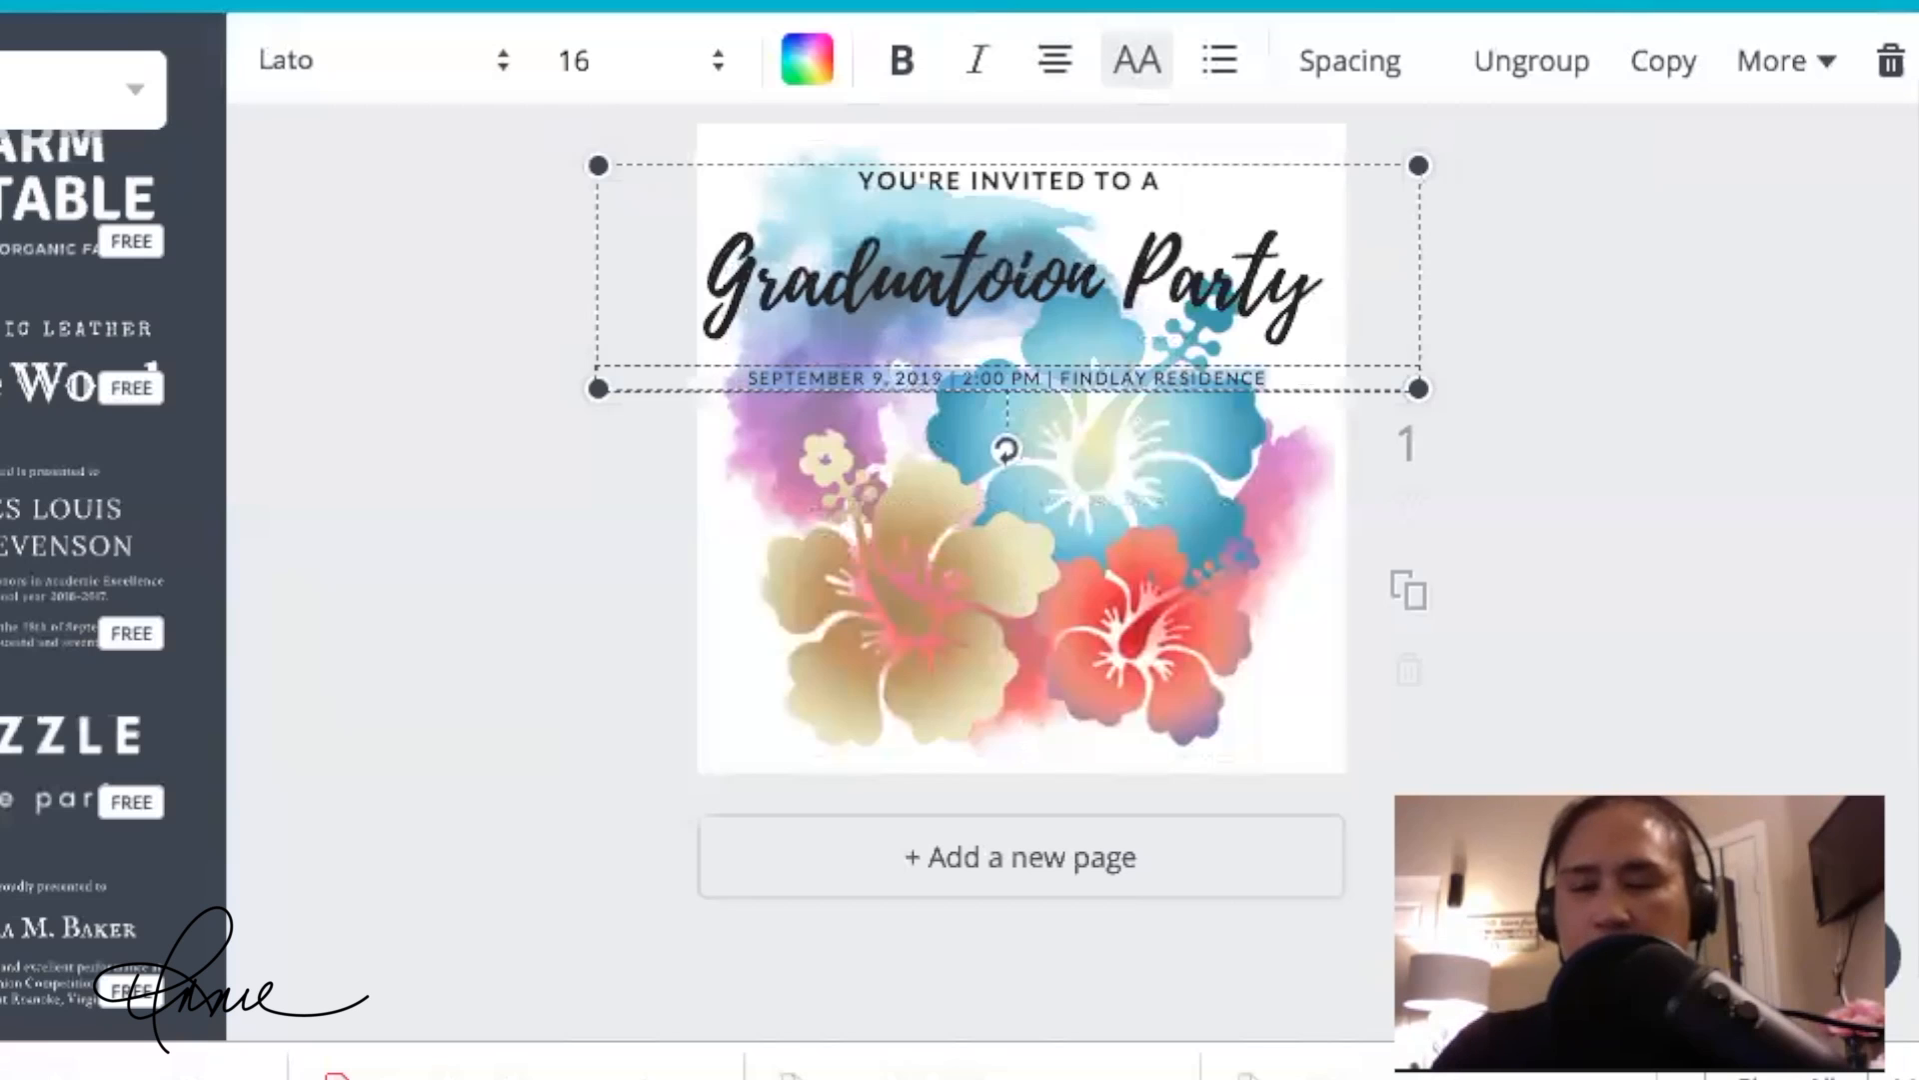
key(BackSpace)
click(1808, 317)
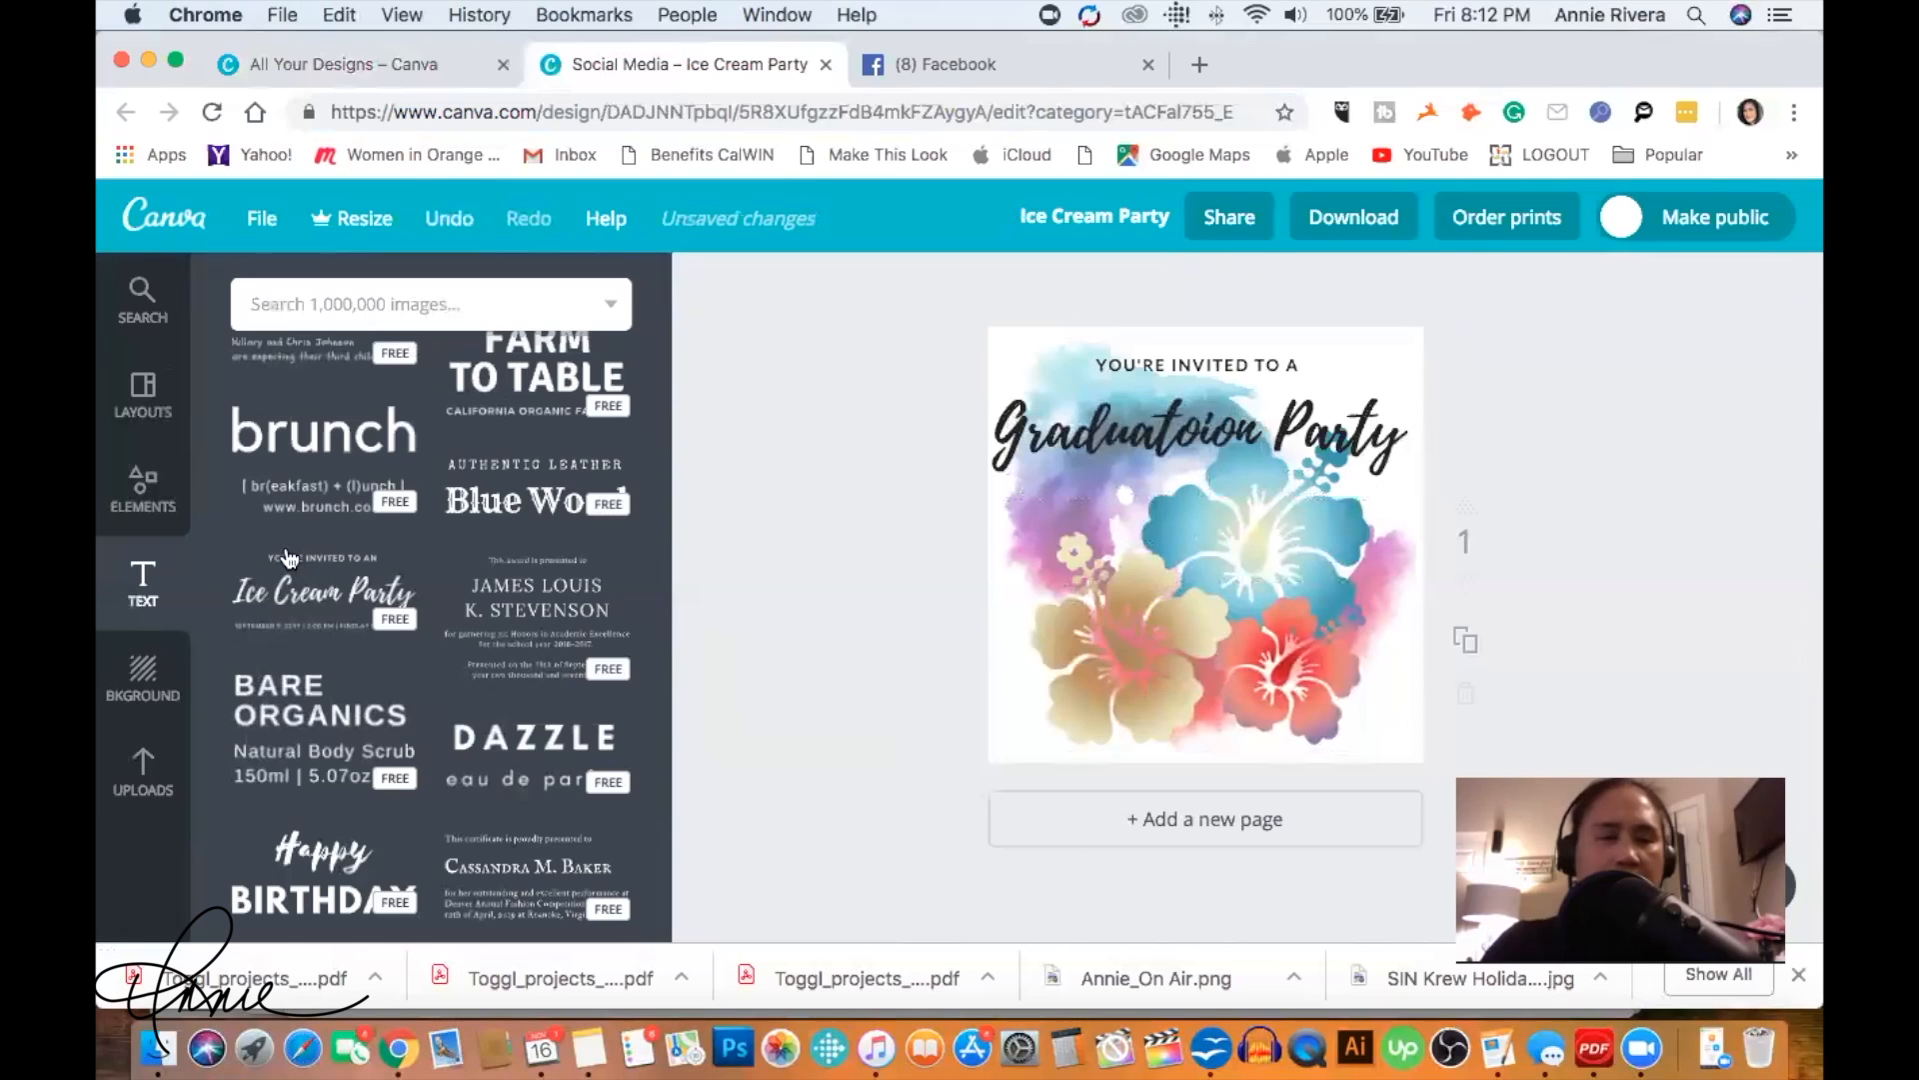
Step: Add a heading and replace its text with three lines: "at the", the family's surname plus "Family", and "residence"
scroll(459, 473, up, 4)
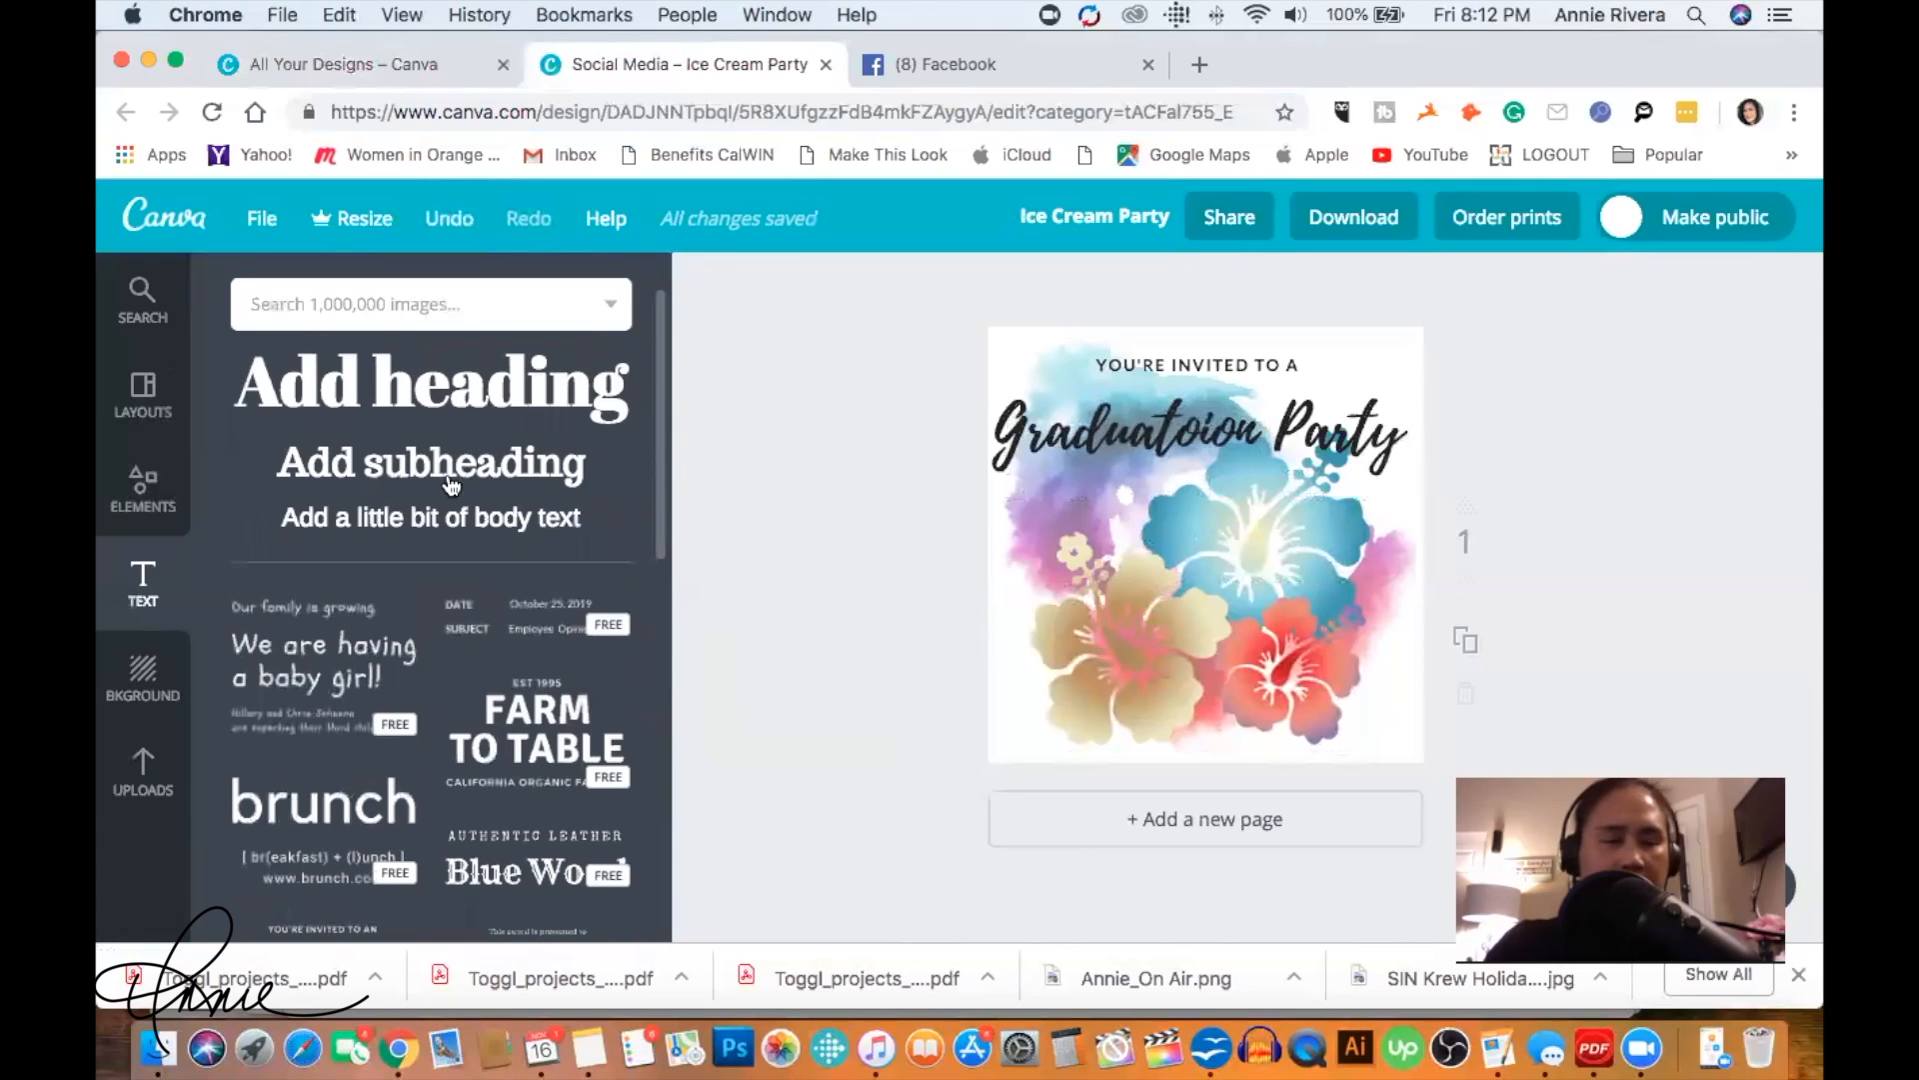
click(455, 400)
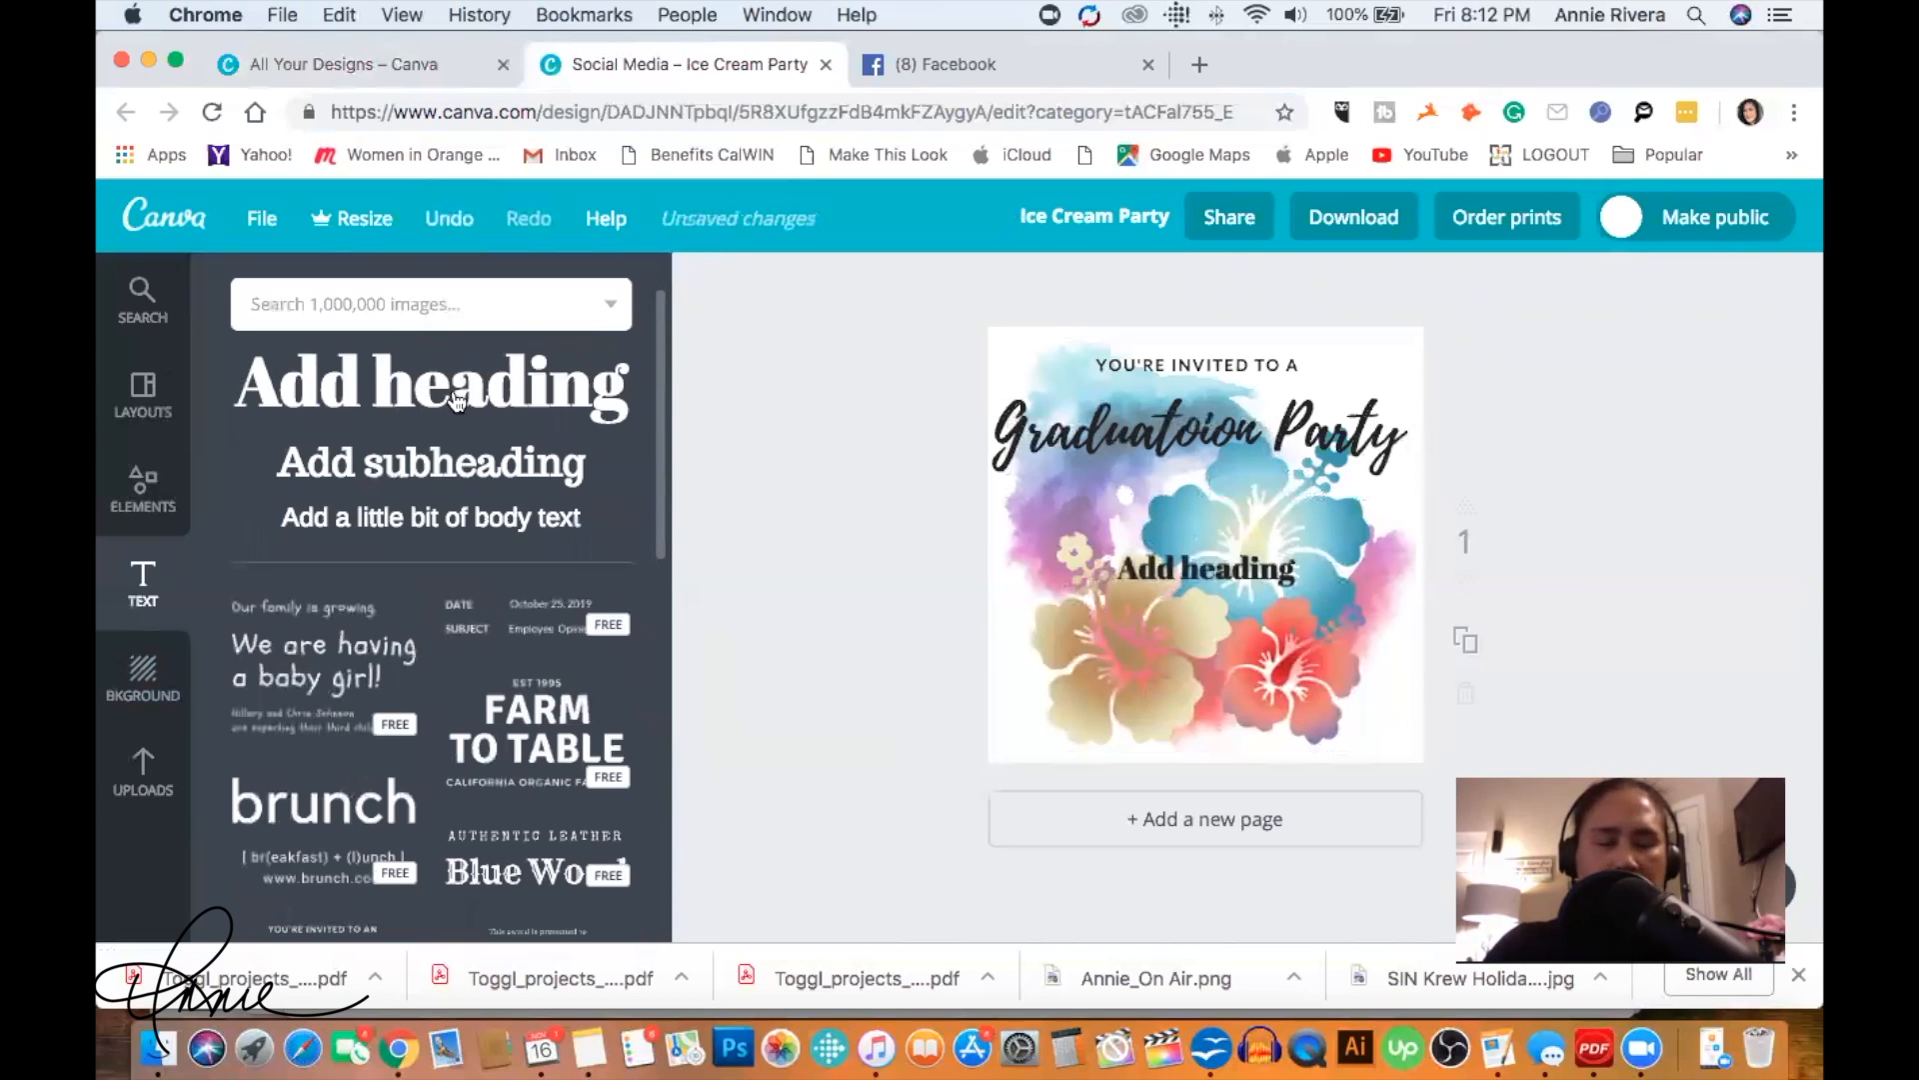
double_click(1290, 568)
text(at the)
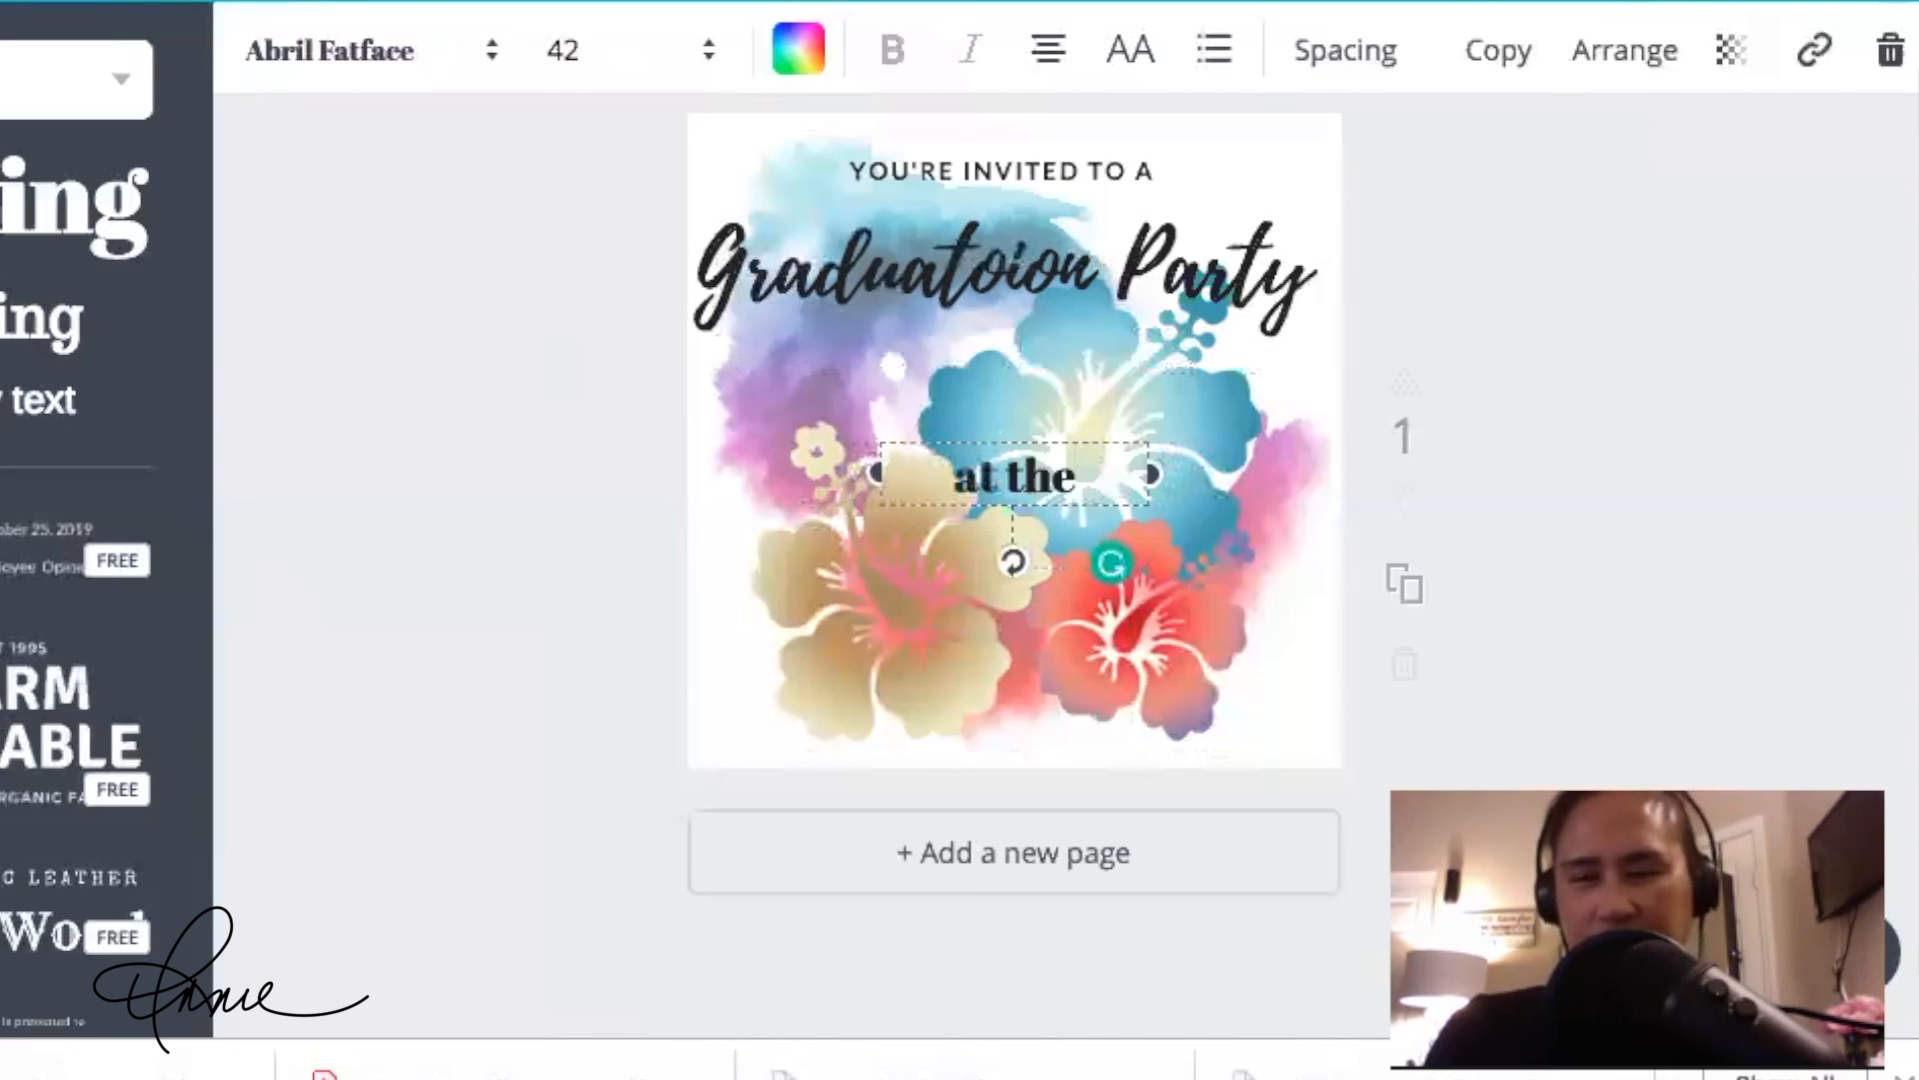
key(Return)
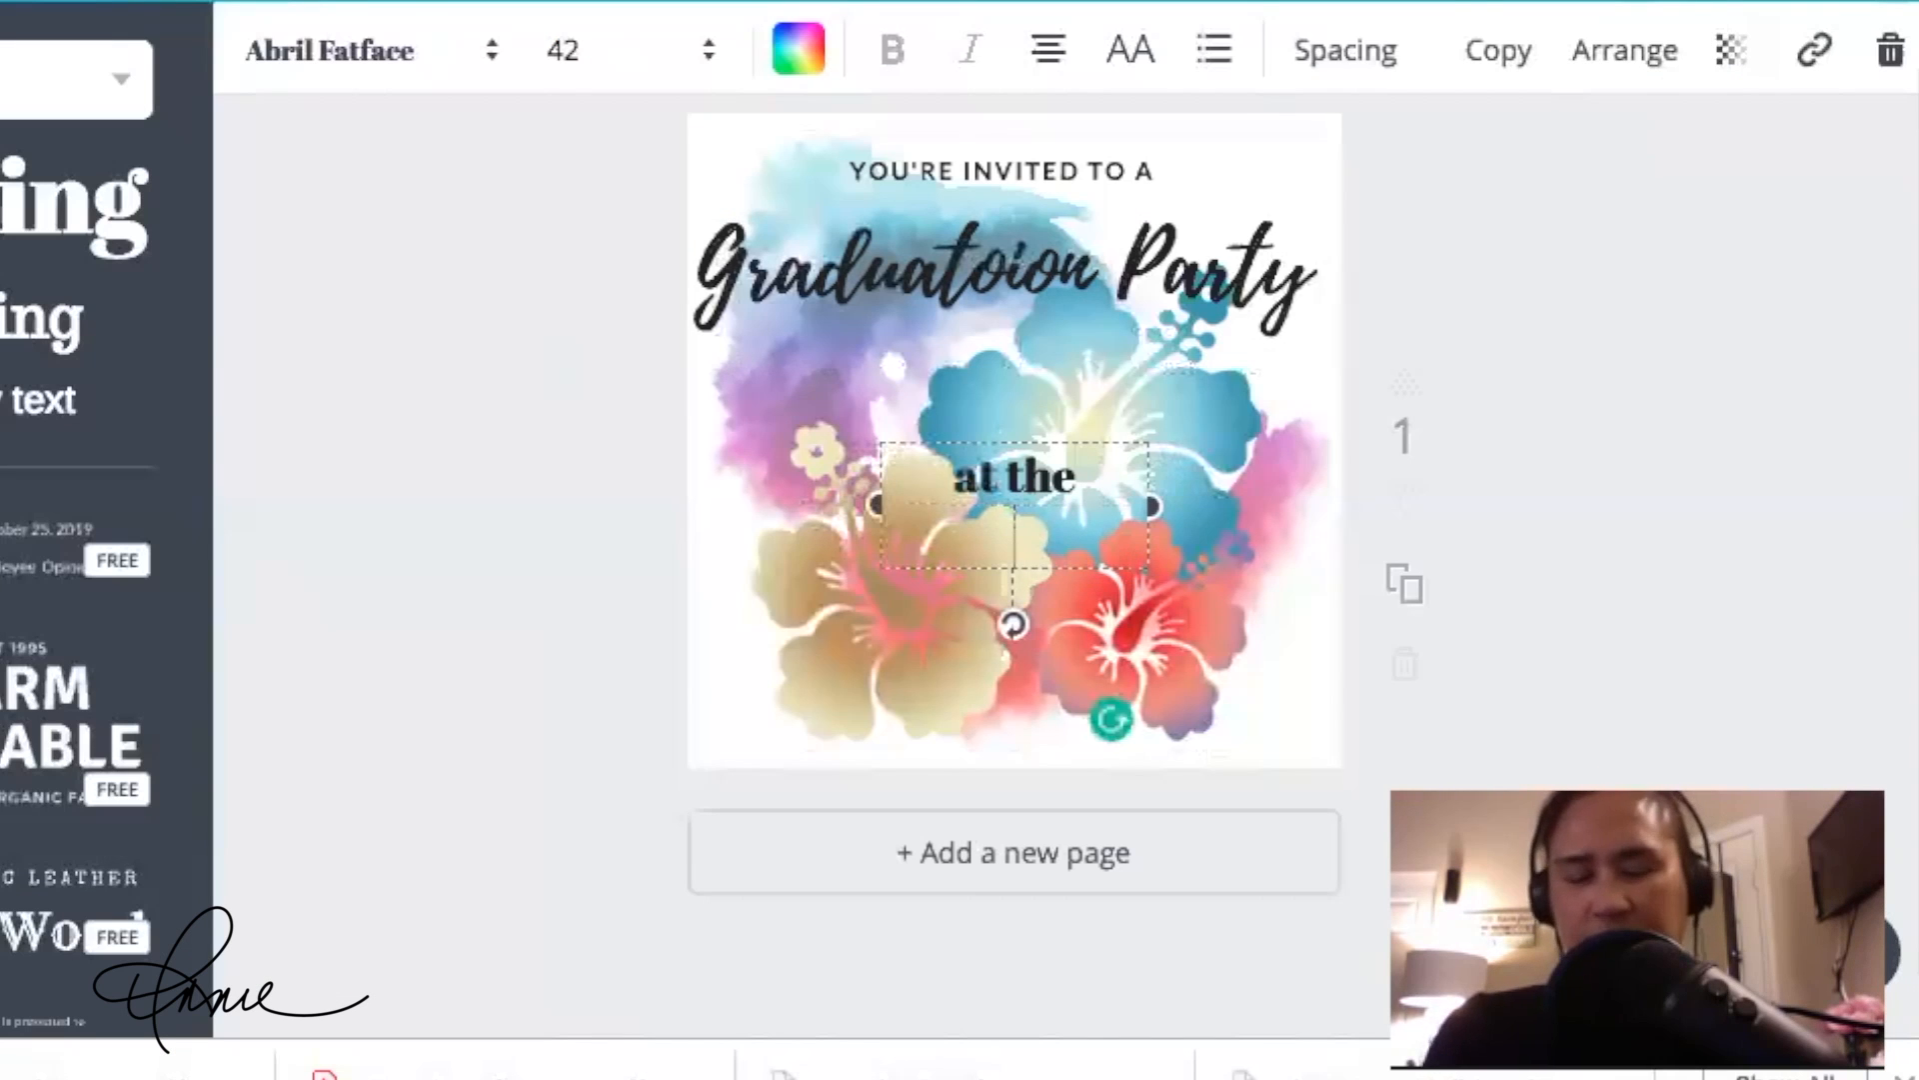
text(Rivera)
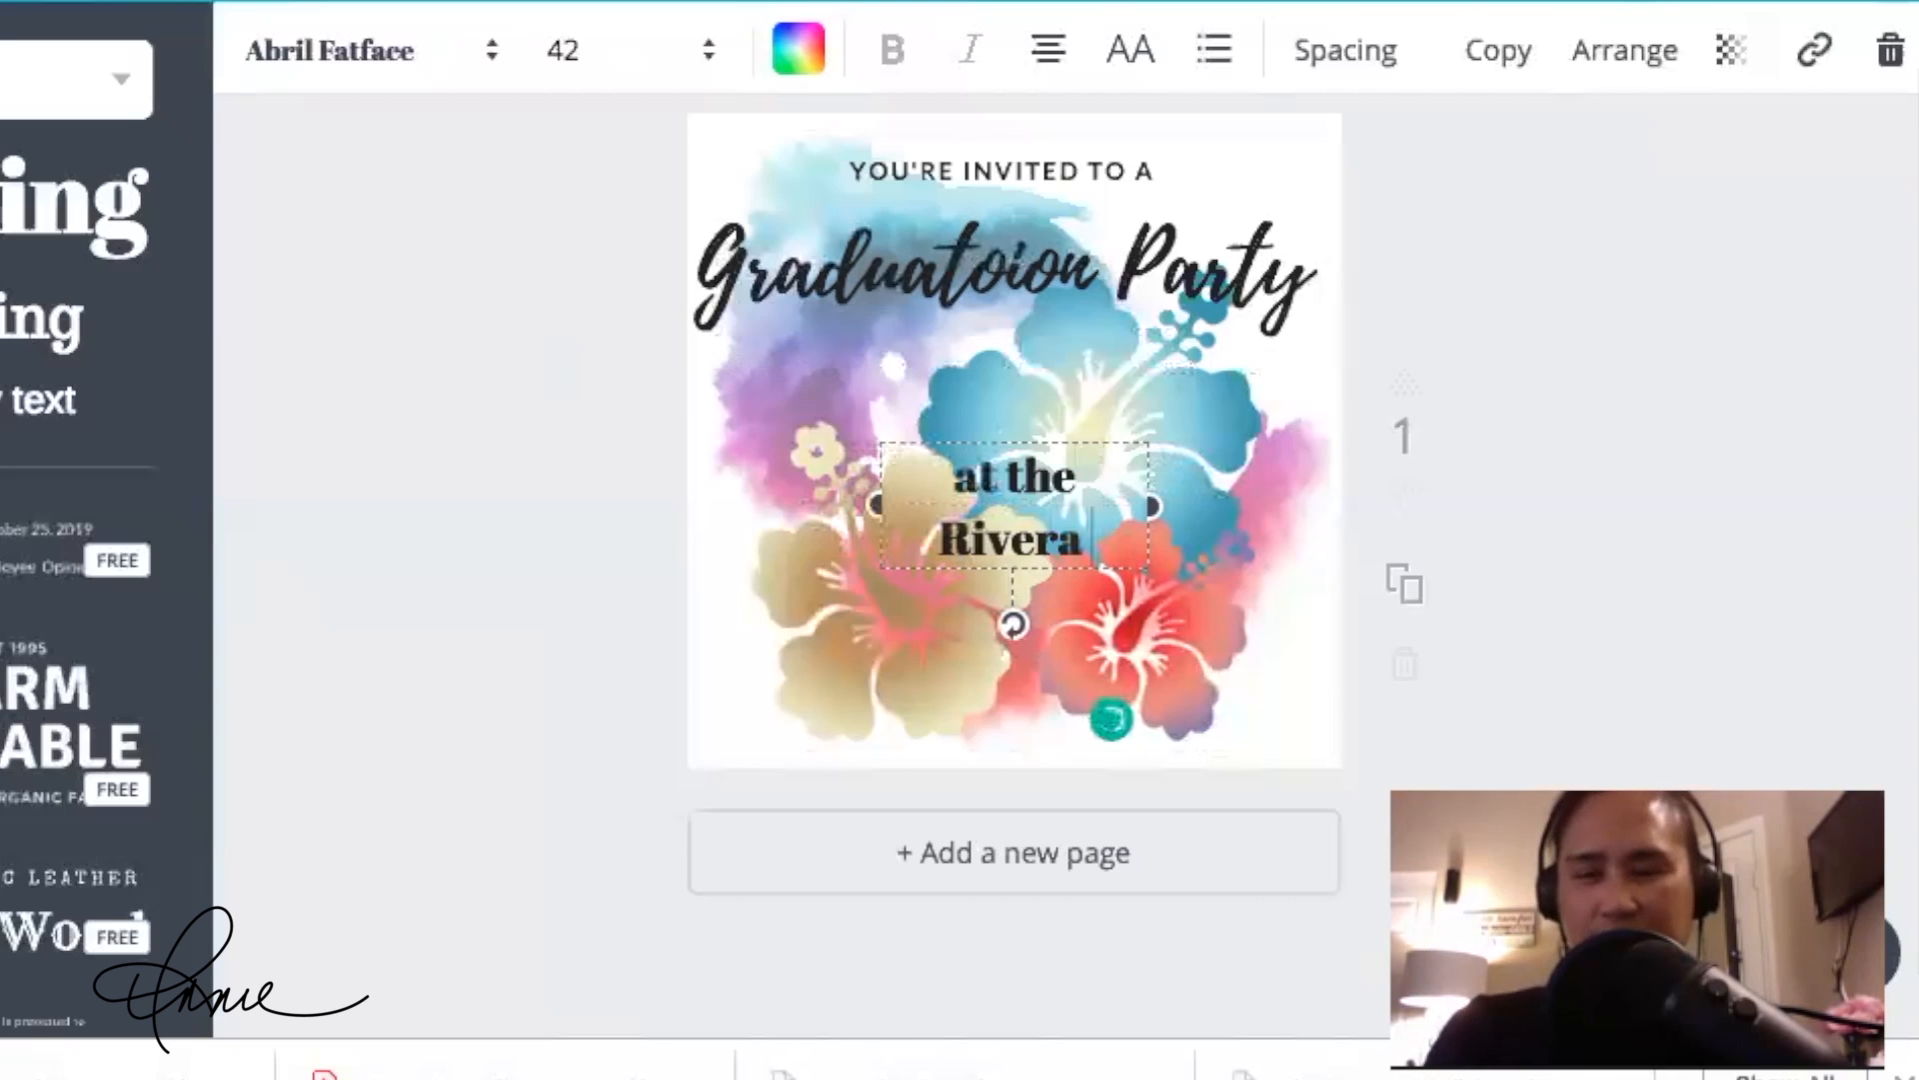
text( F)
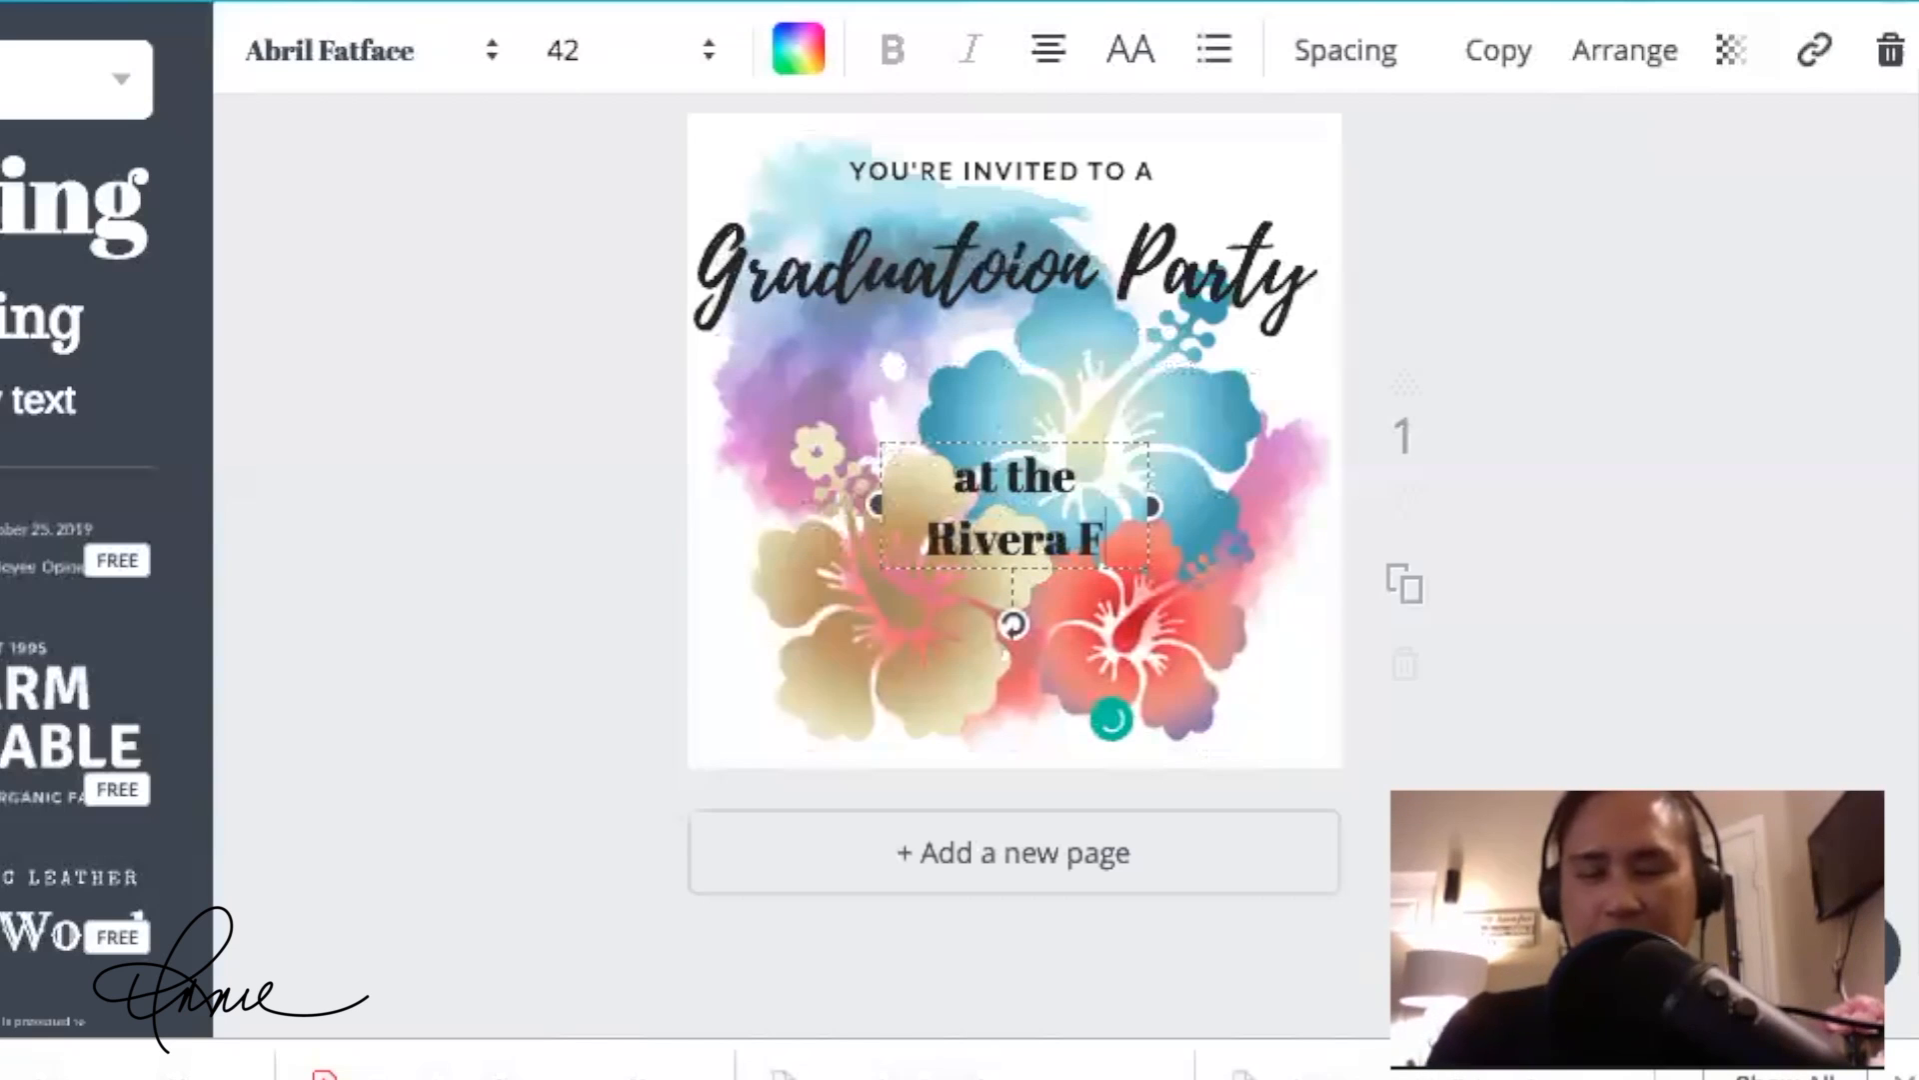
text(amily)
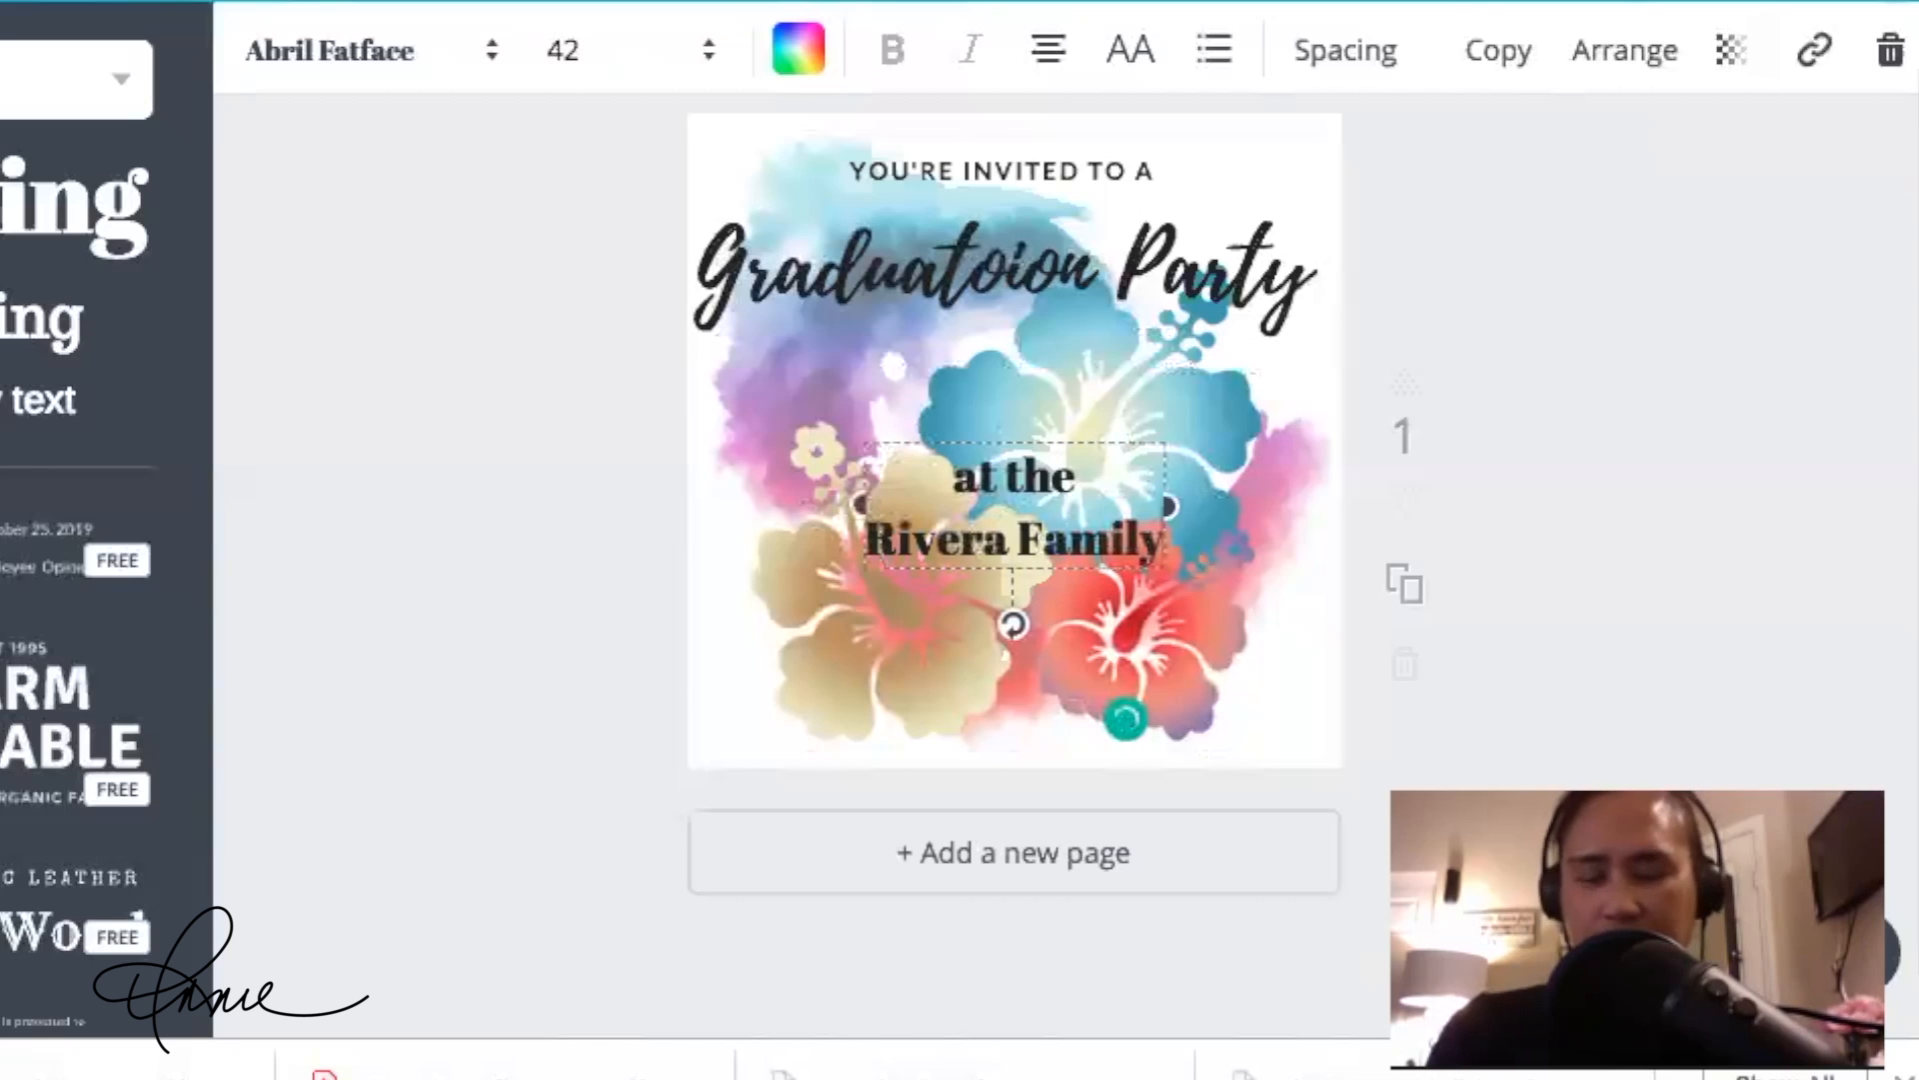
key(Return)
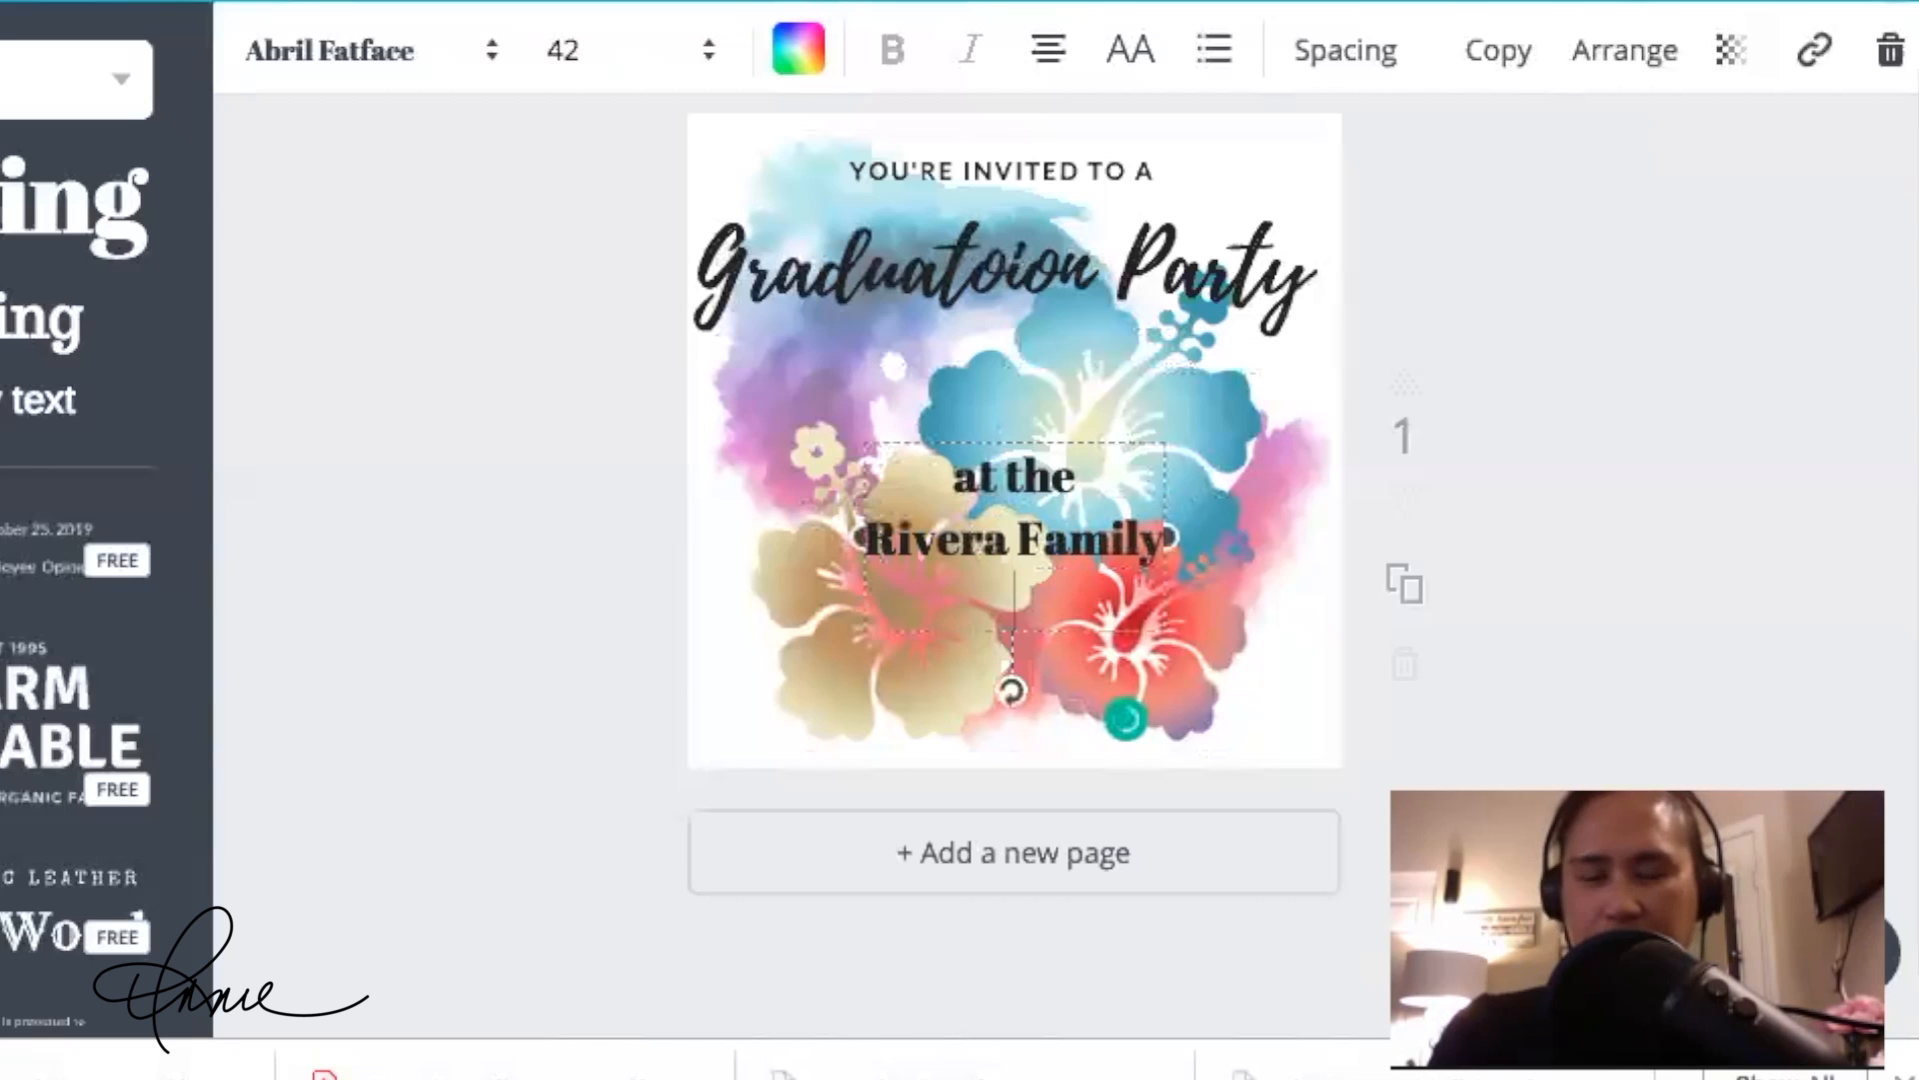
text(residence)
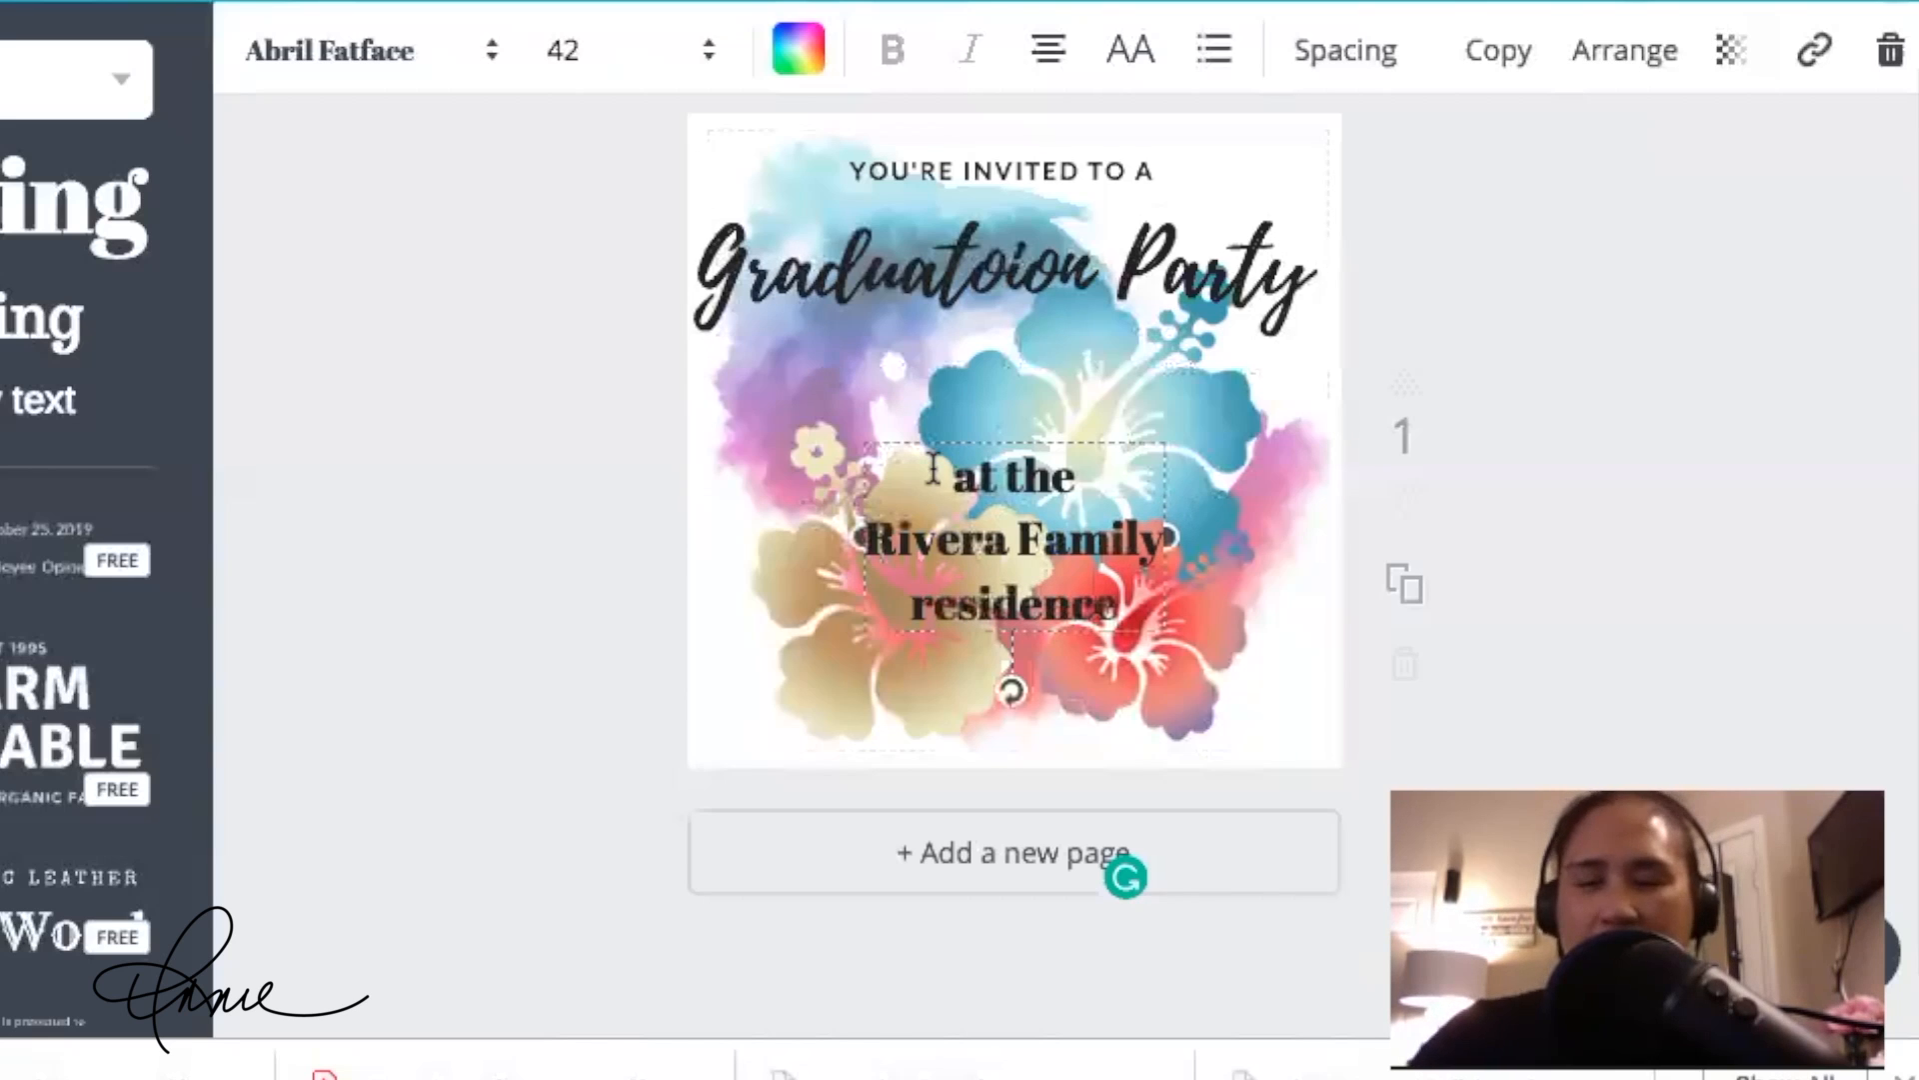
Step: Set the three-line residence text to font size 72 and move it up directly below the title
drag(932, 470, 1135, 618)
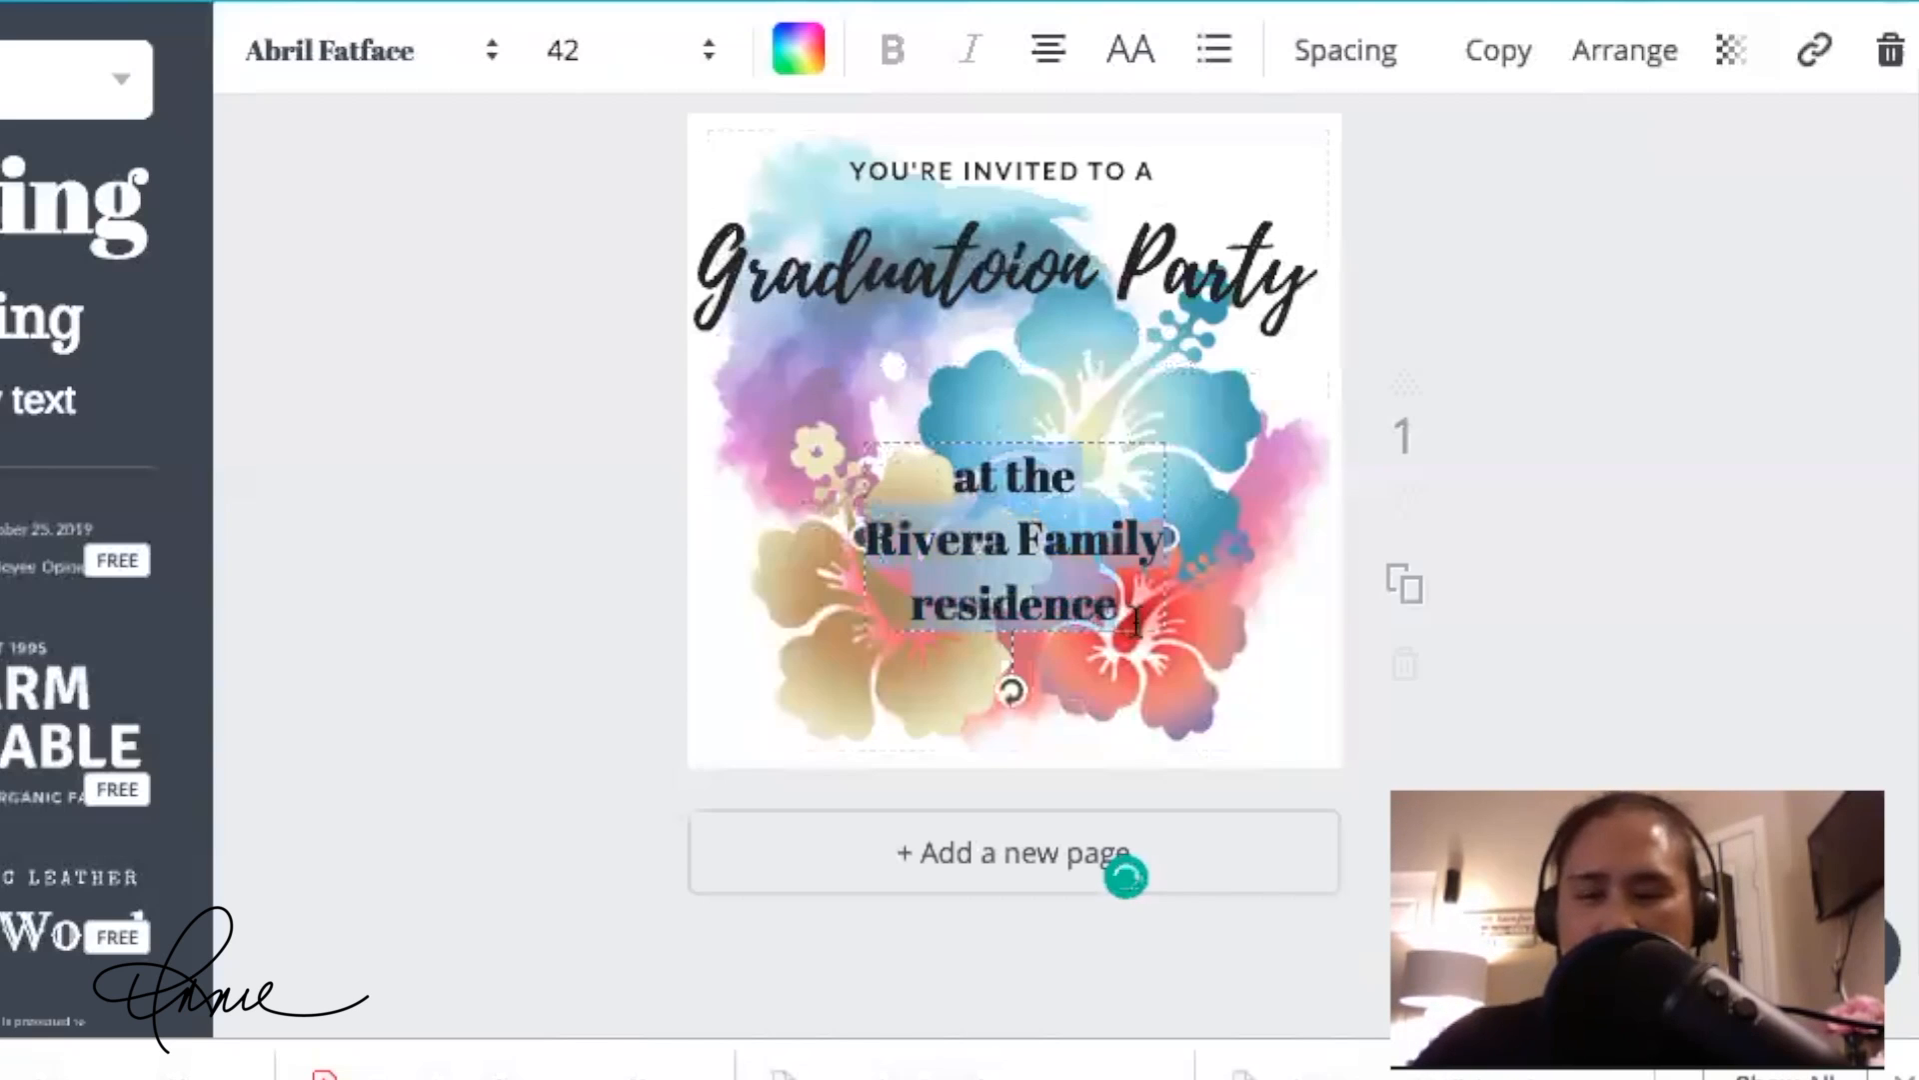
click(610, 72)
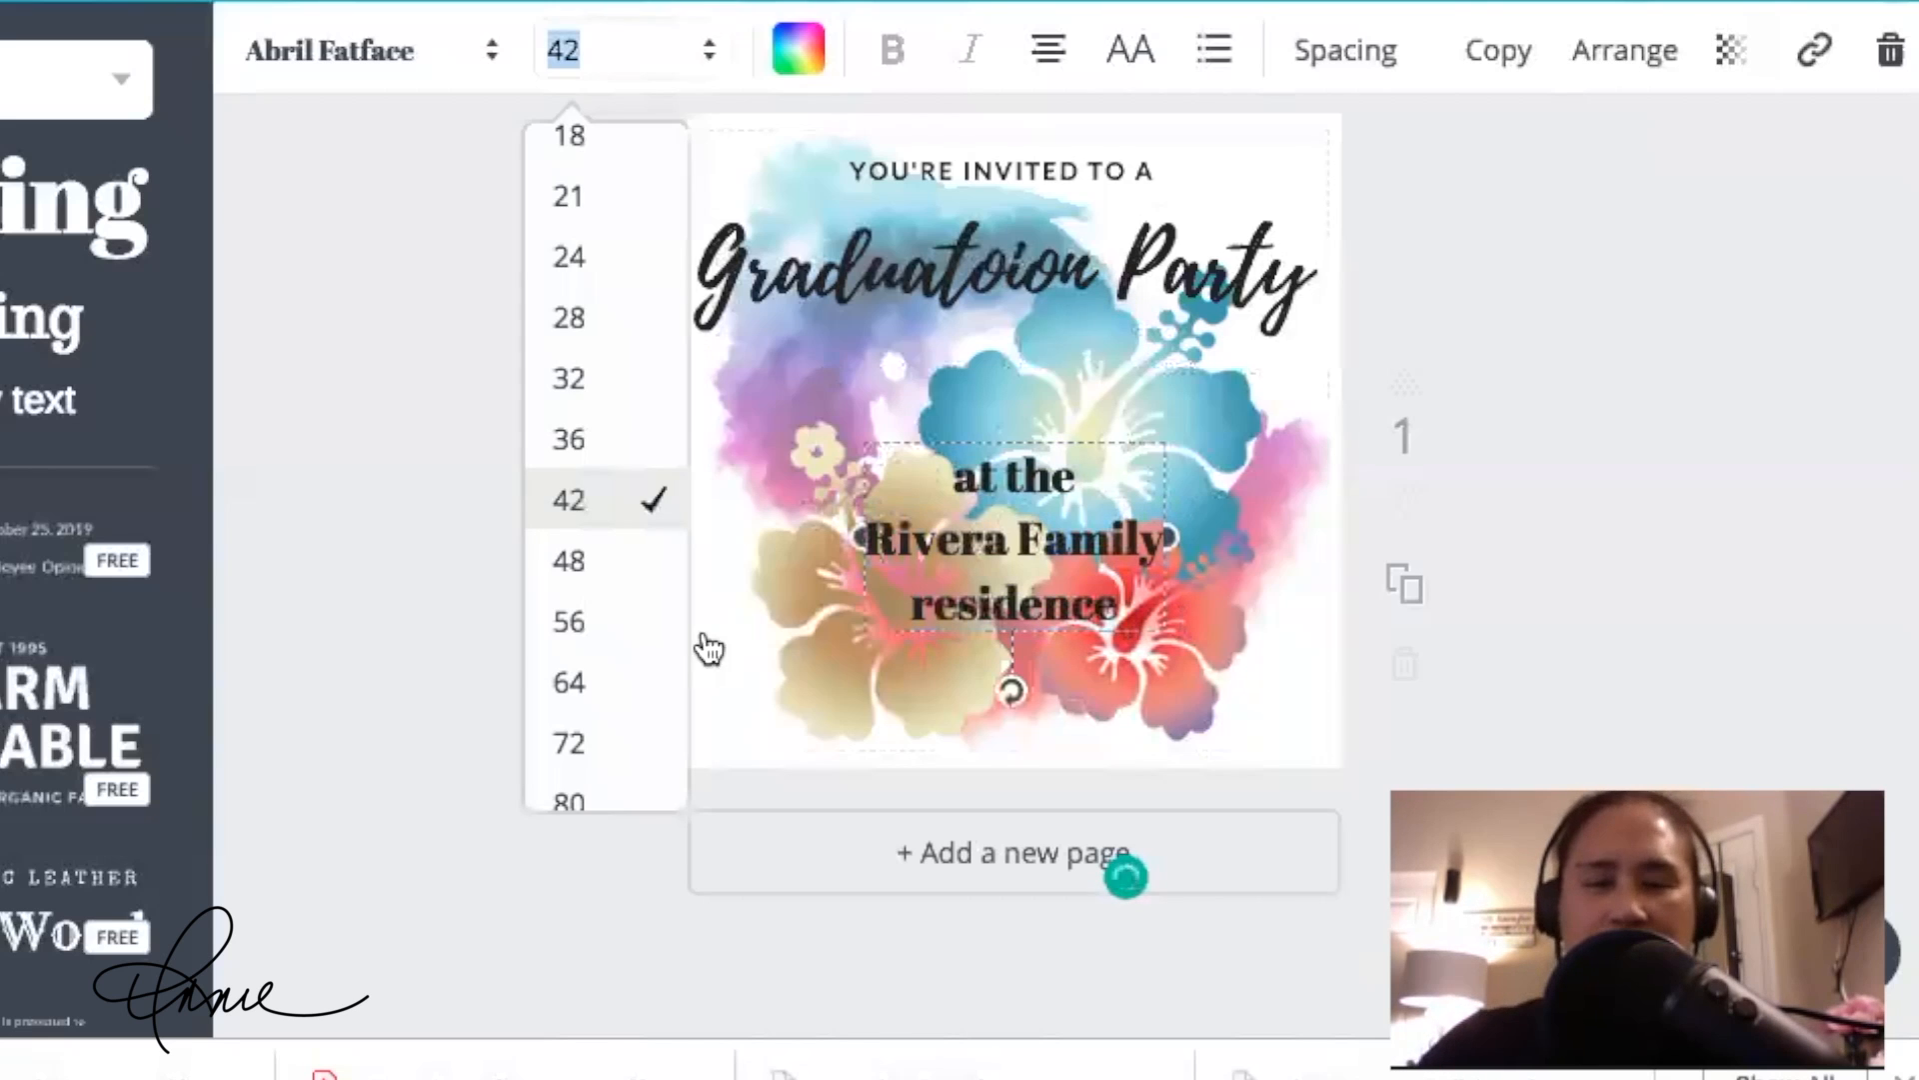
click(582, 748)
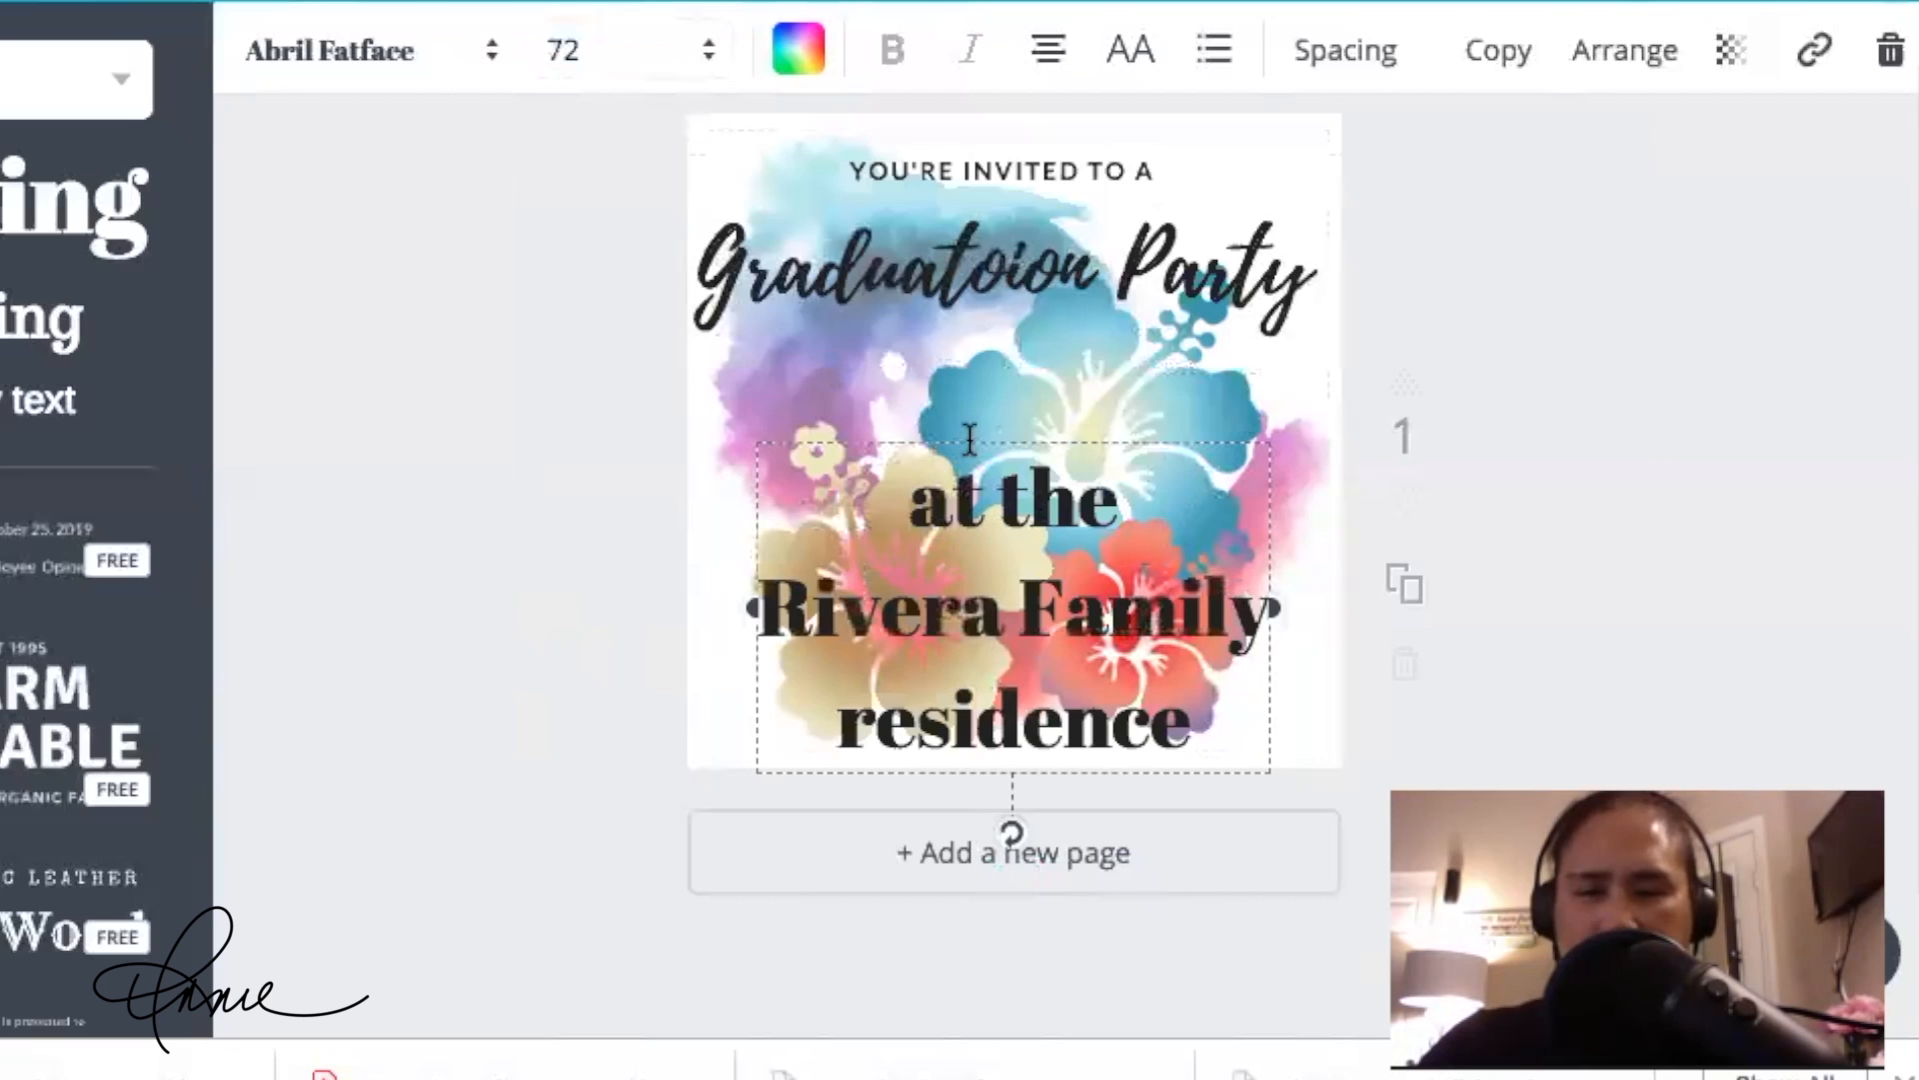
drag(978, 398, 965, 340)
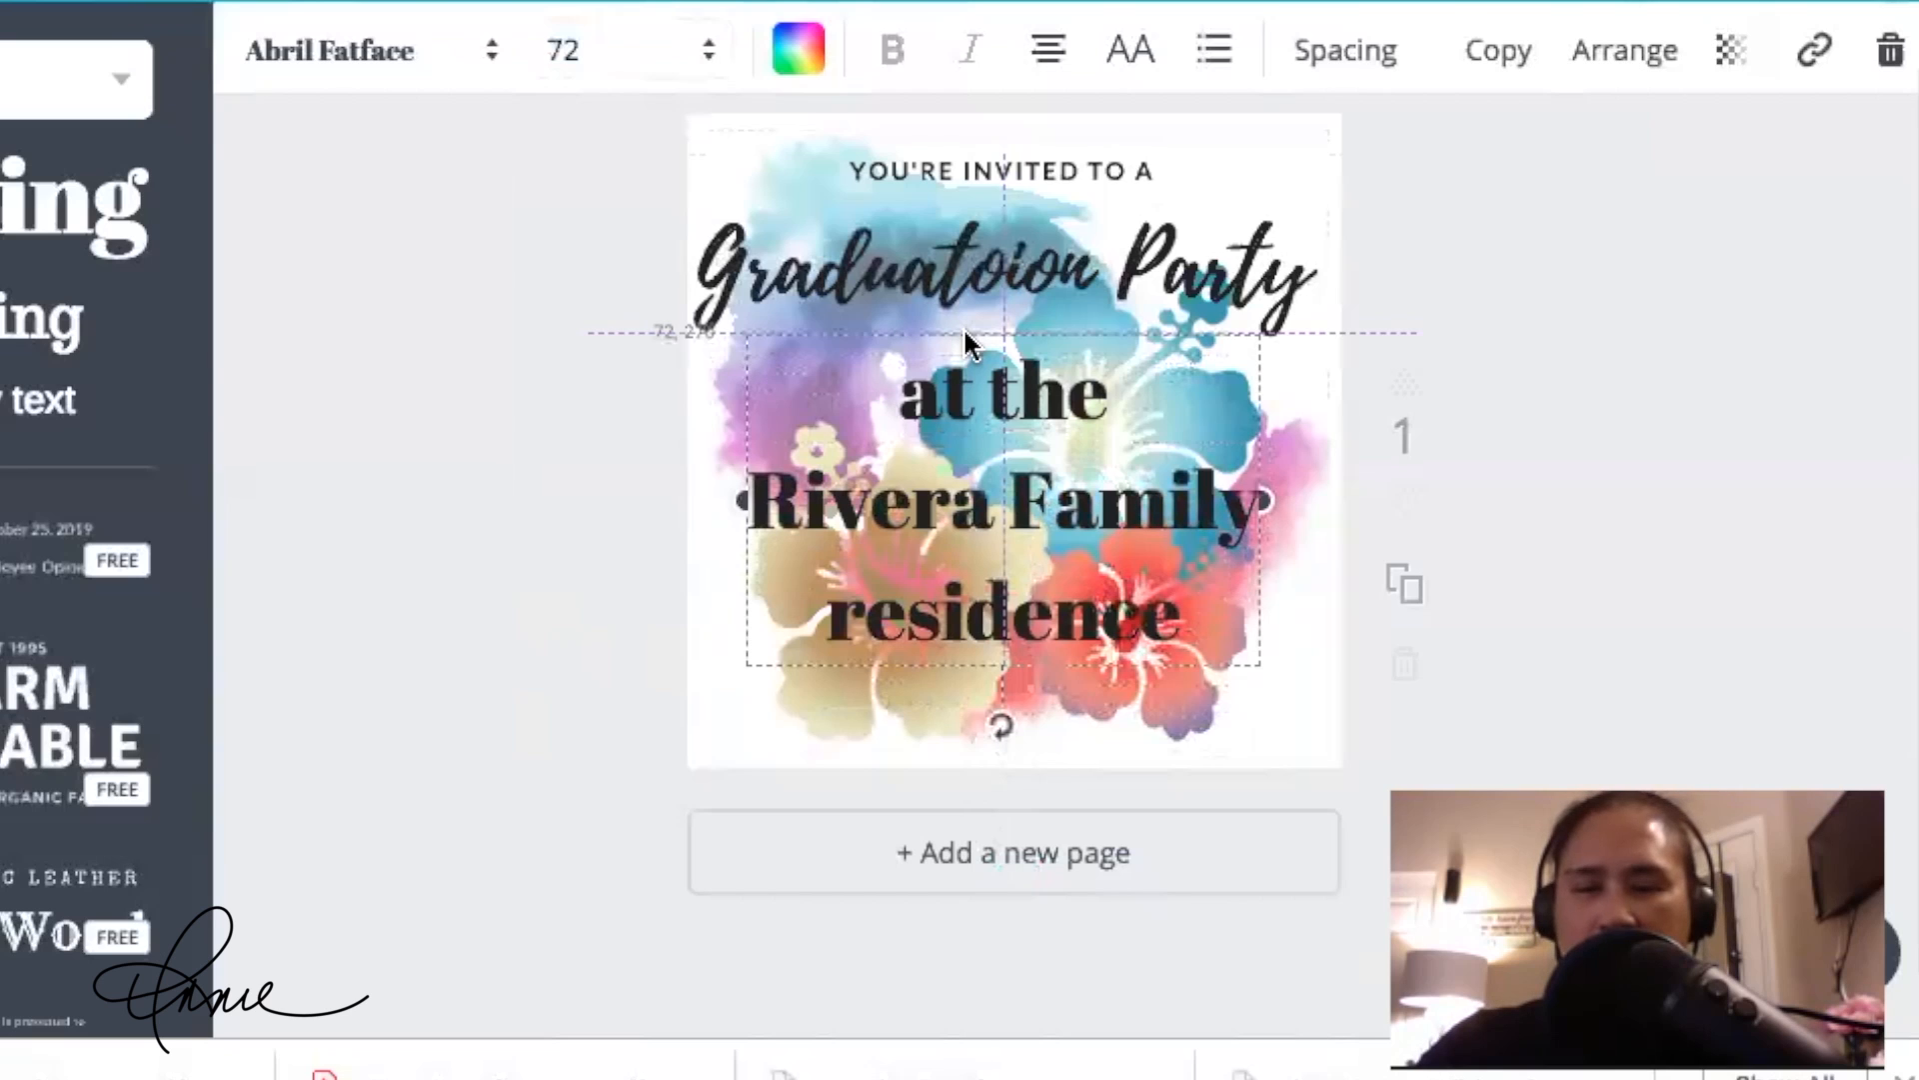
Step: Change the font of all three residence lines below the title to Comfortaa Bold
drag(898, 395, 1204, 626)
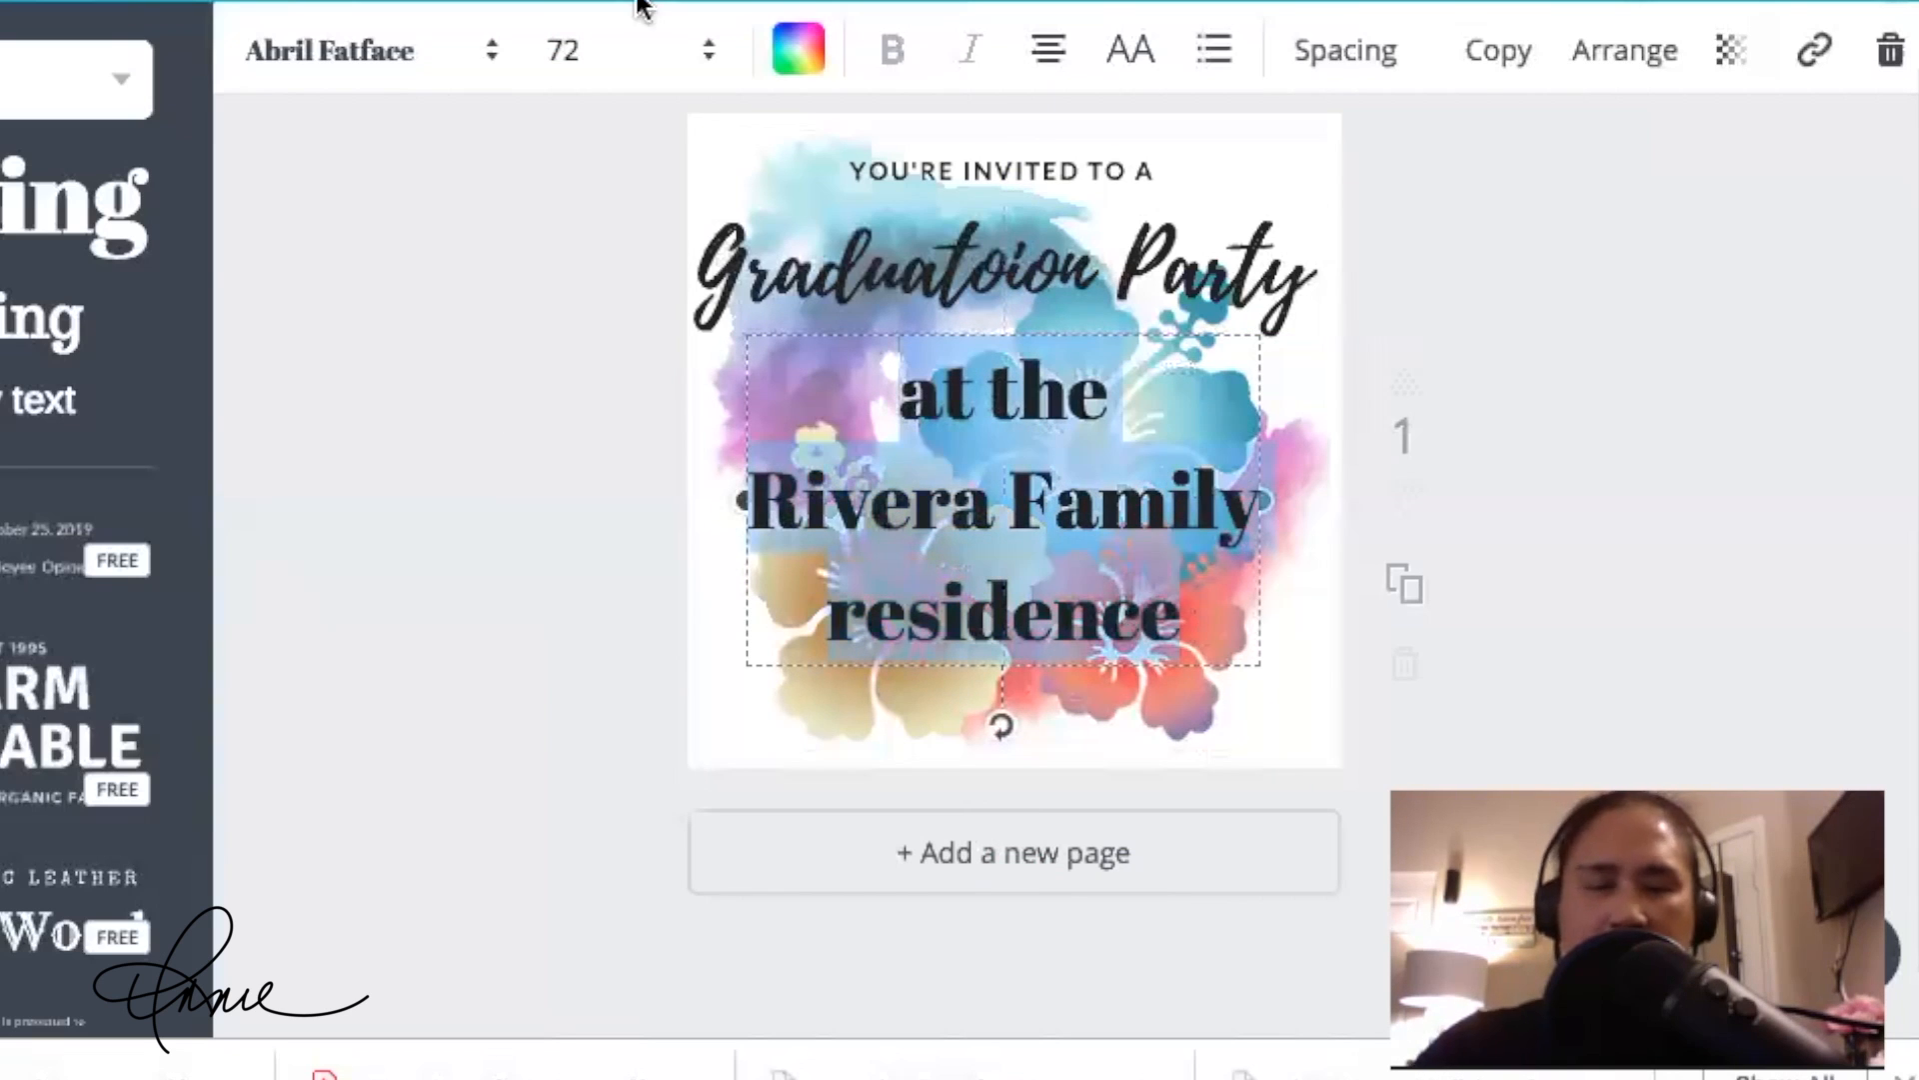
click(368, 62)
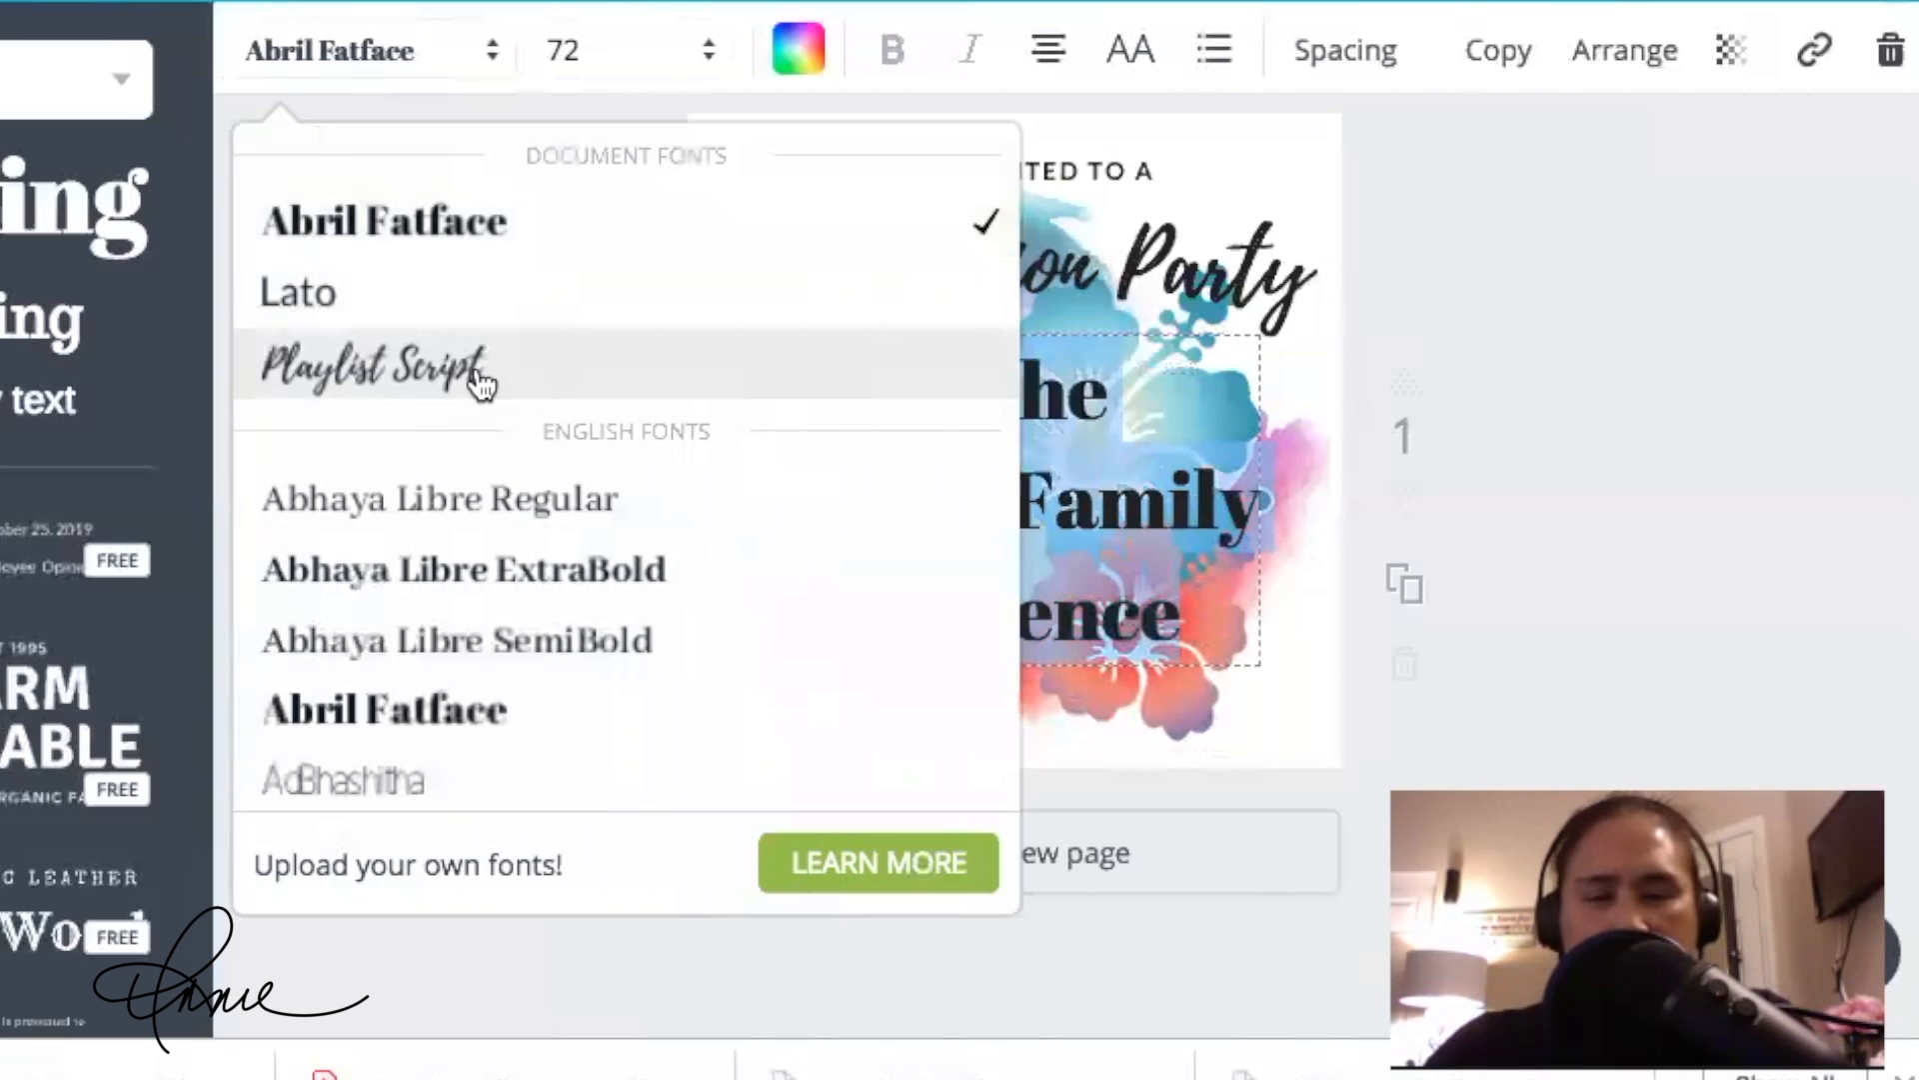
scroll(513, 385, down, 10)
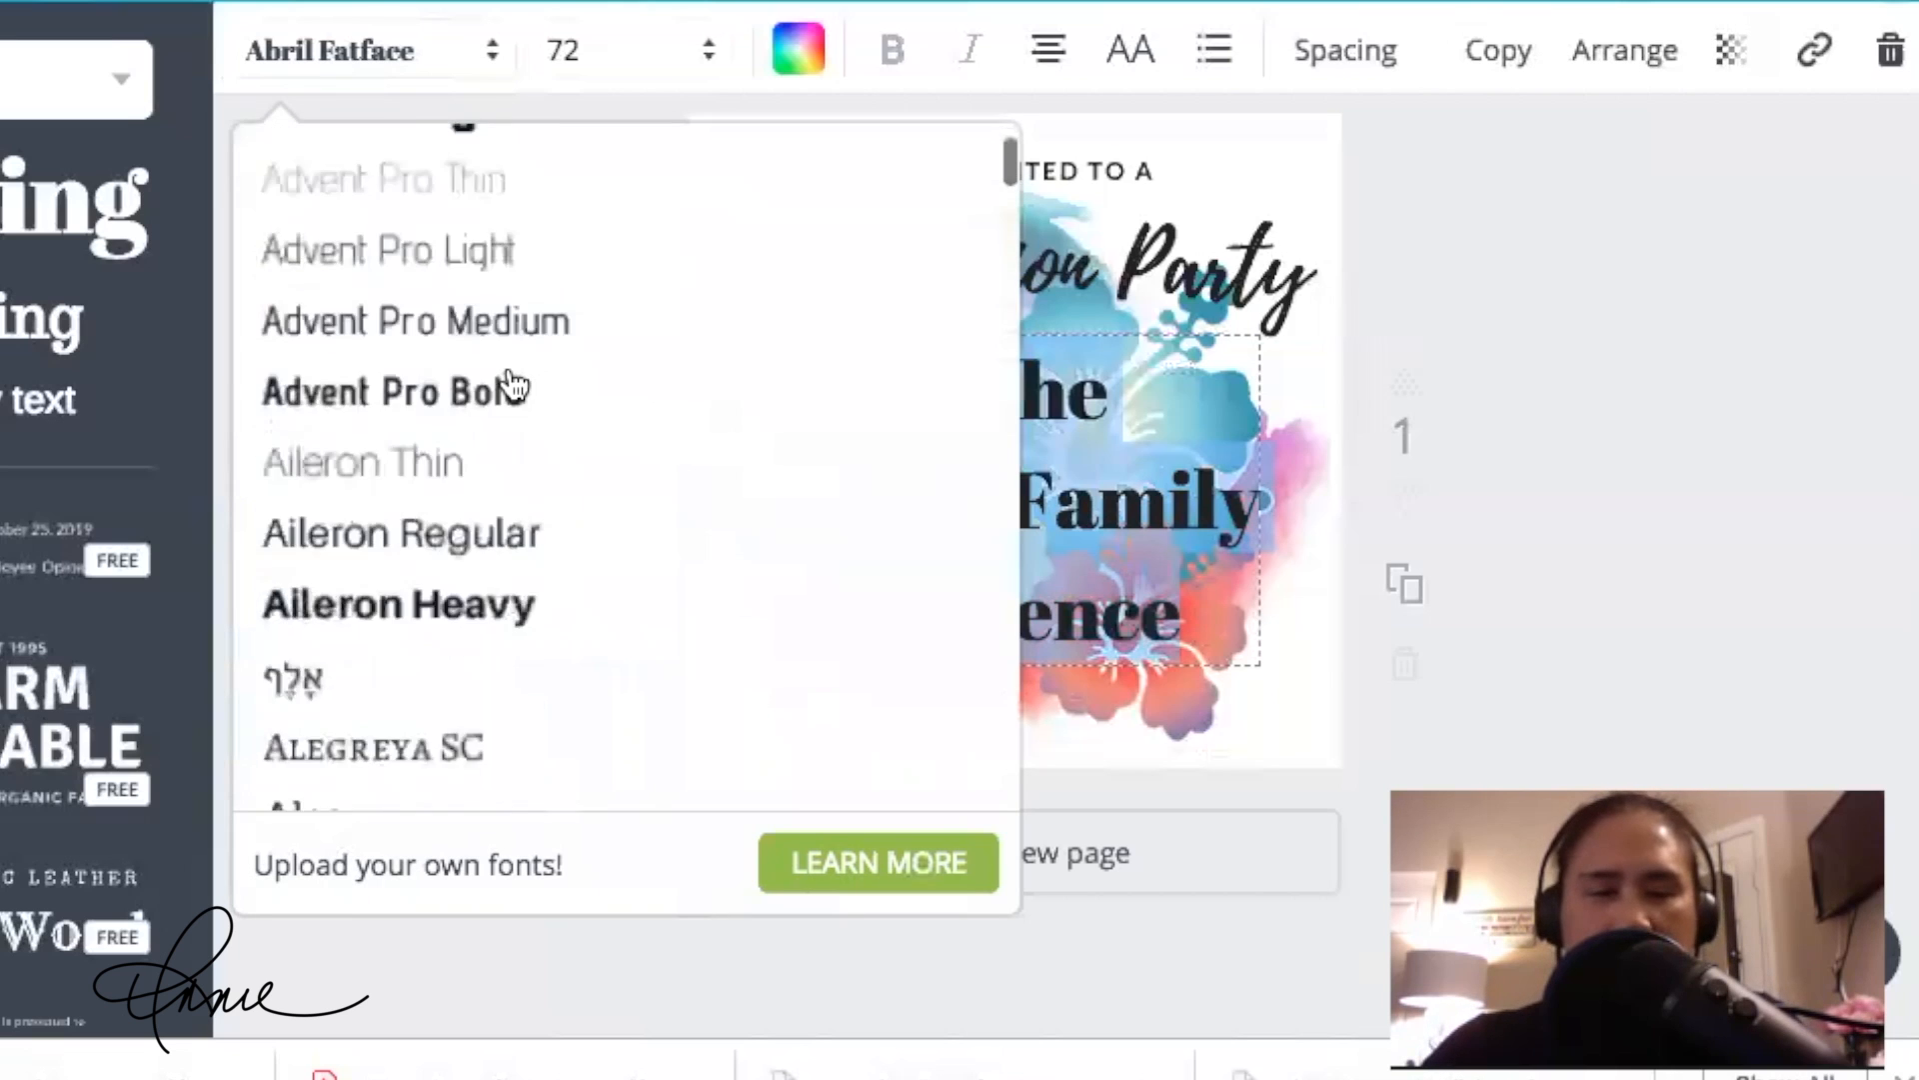
scroll(513, 385, down, 10)
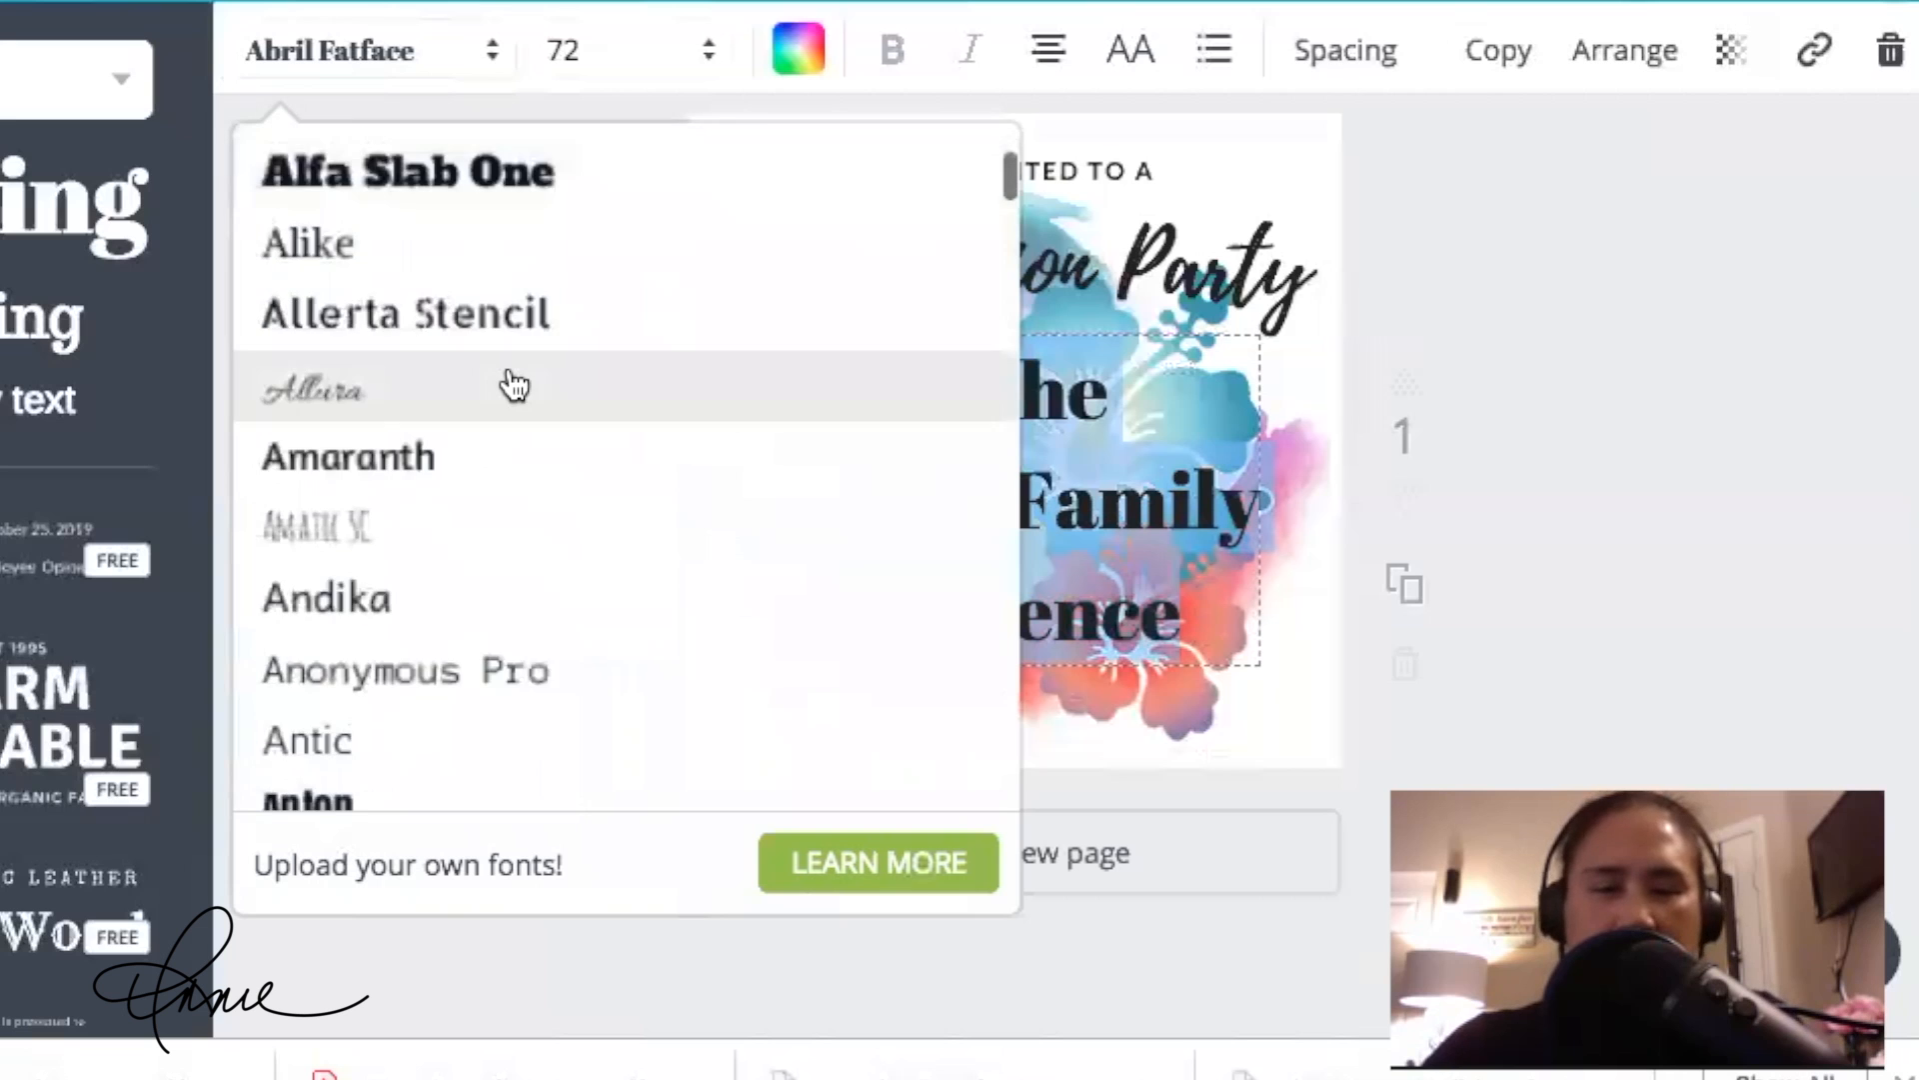
scroll(513, 385, down, 5)
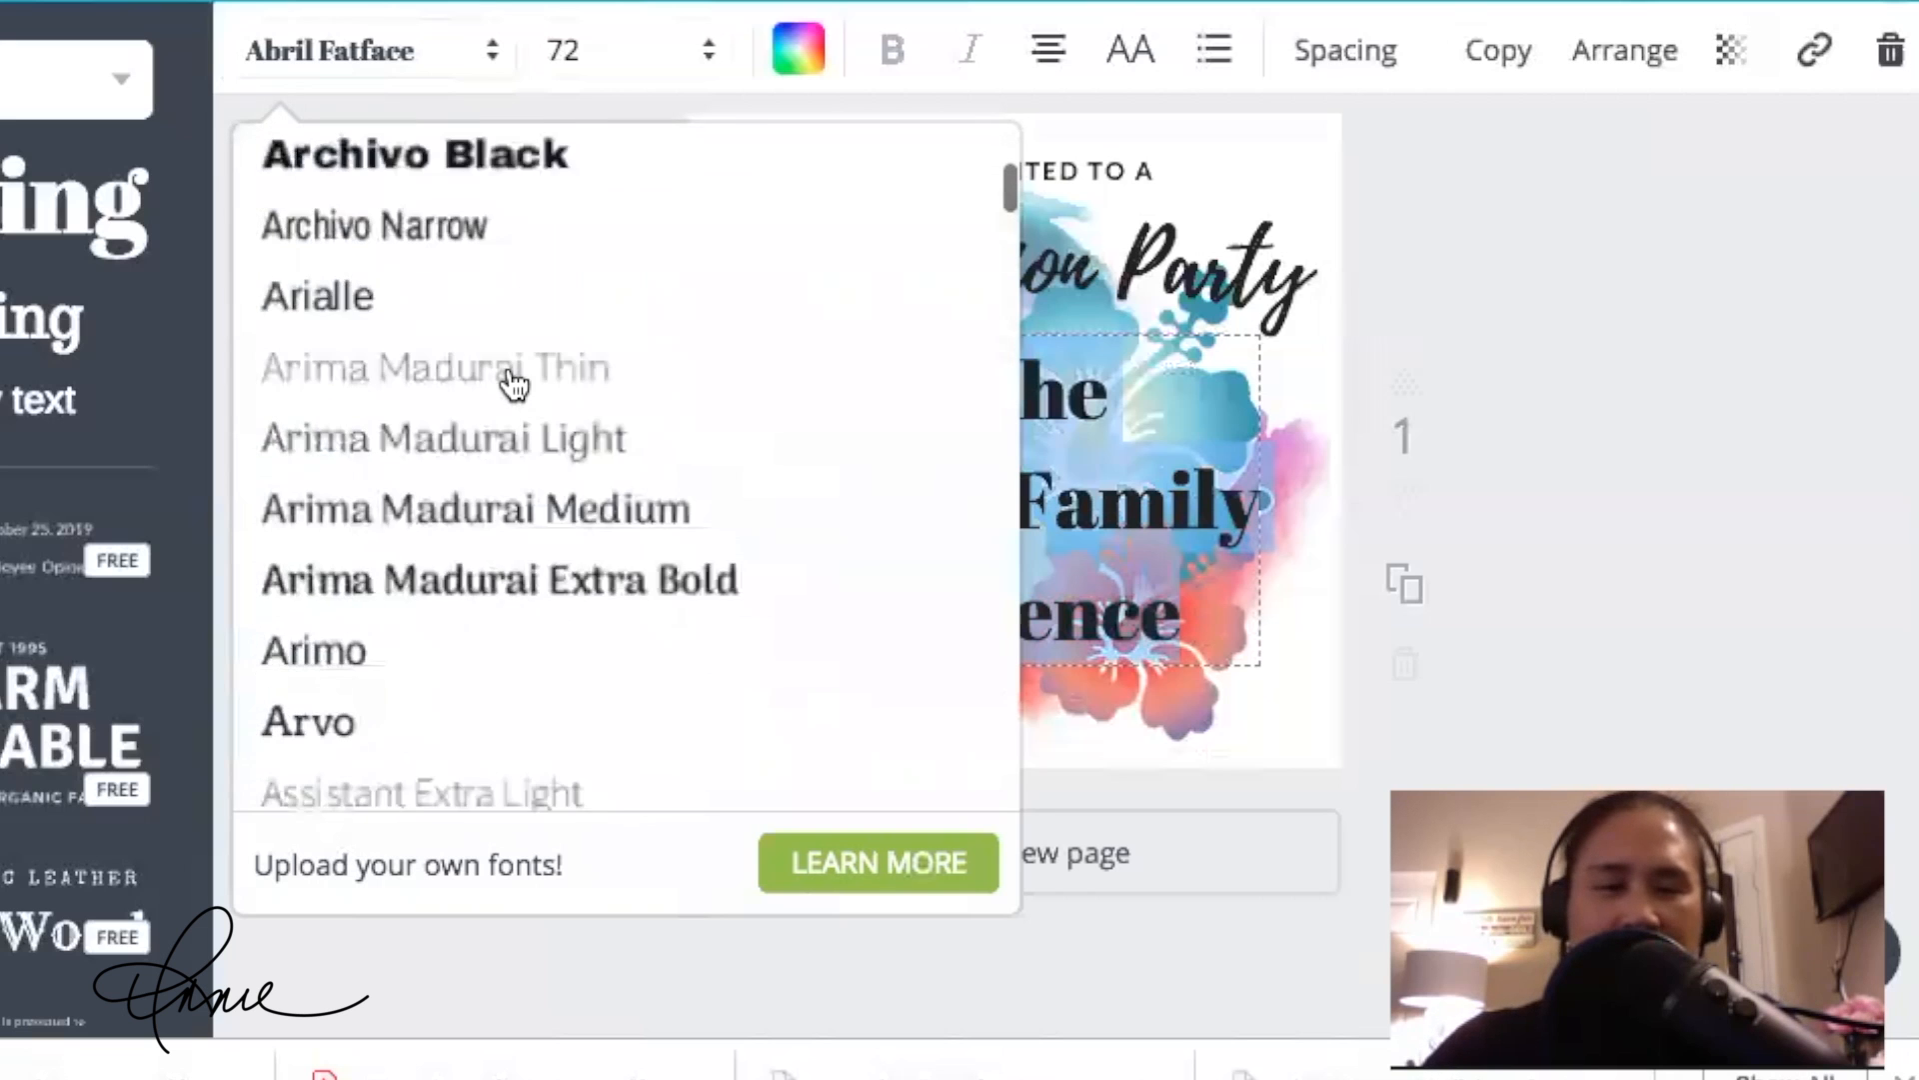
scroll(513, 385, down, 2)
scroll(513, 385, down, 7)
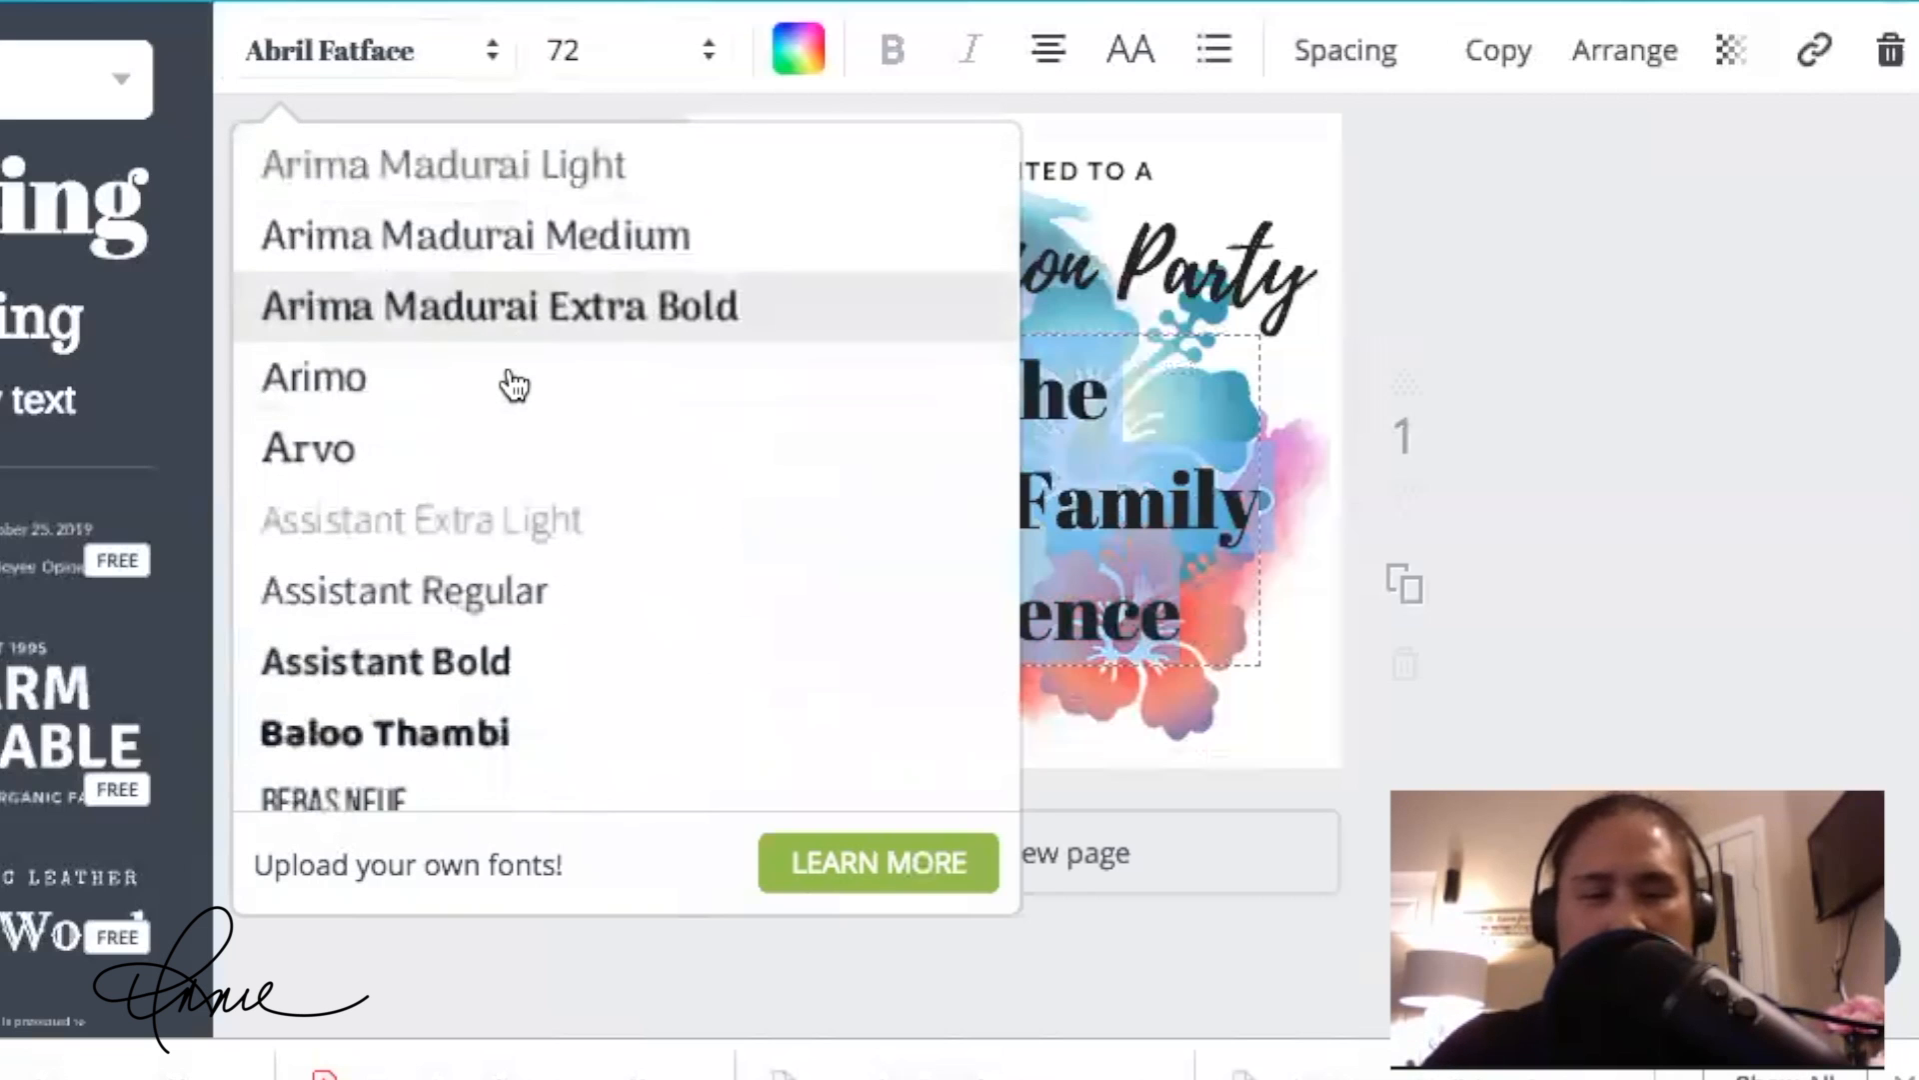
scroll(512, 385, down, 7)
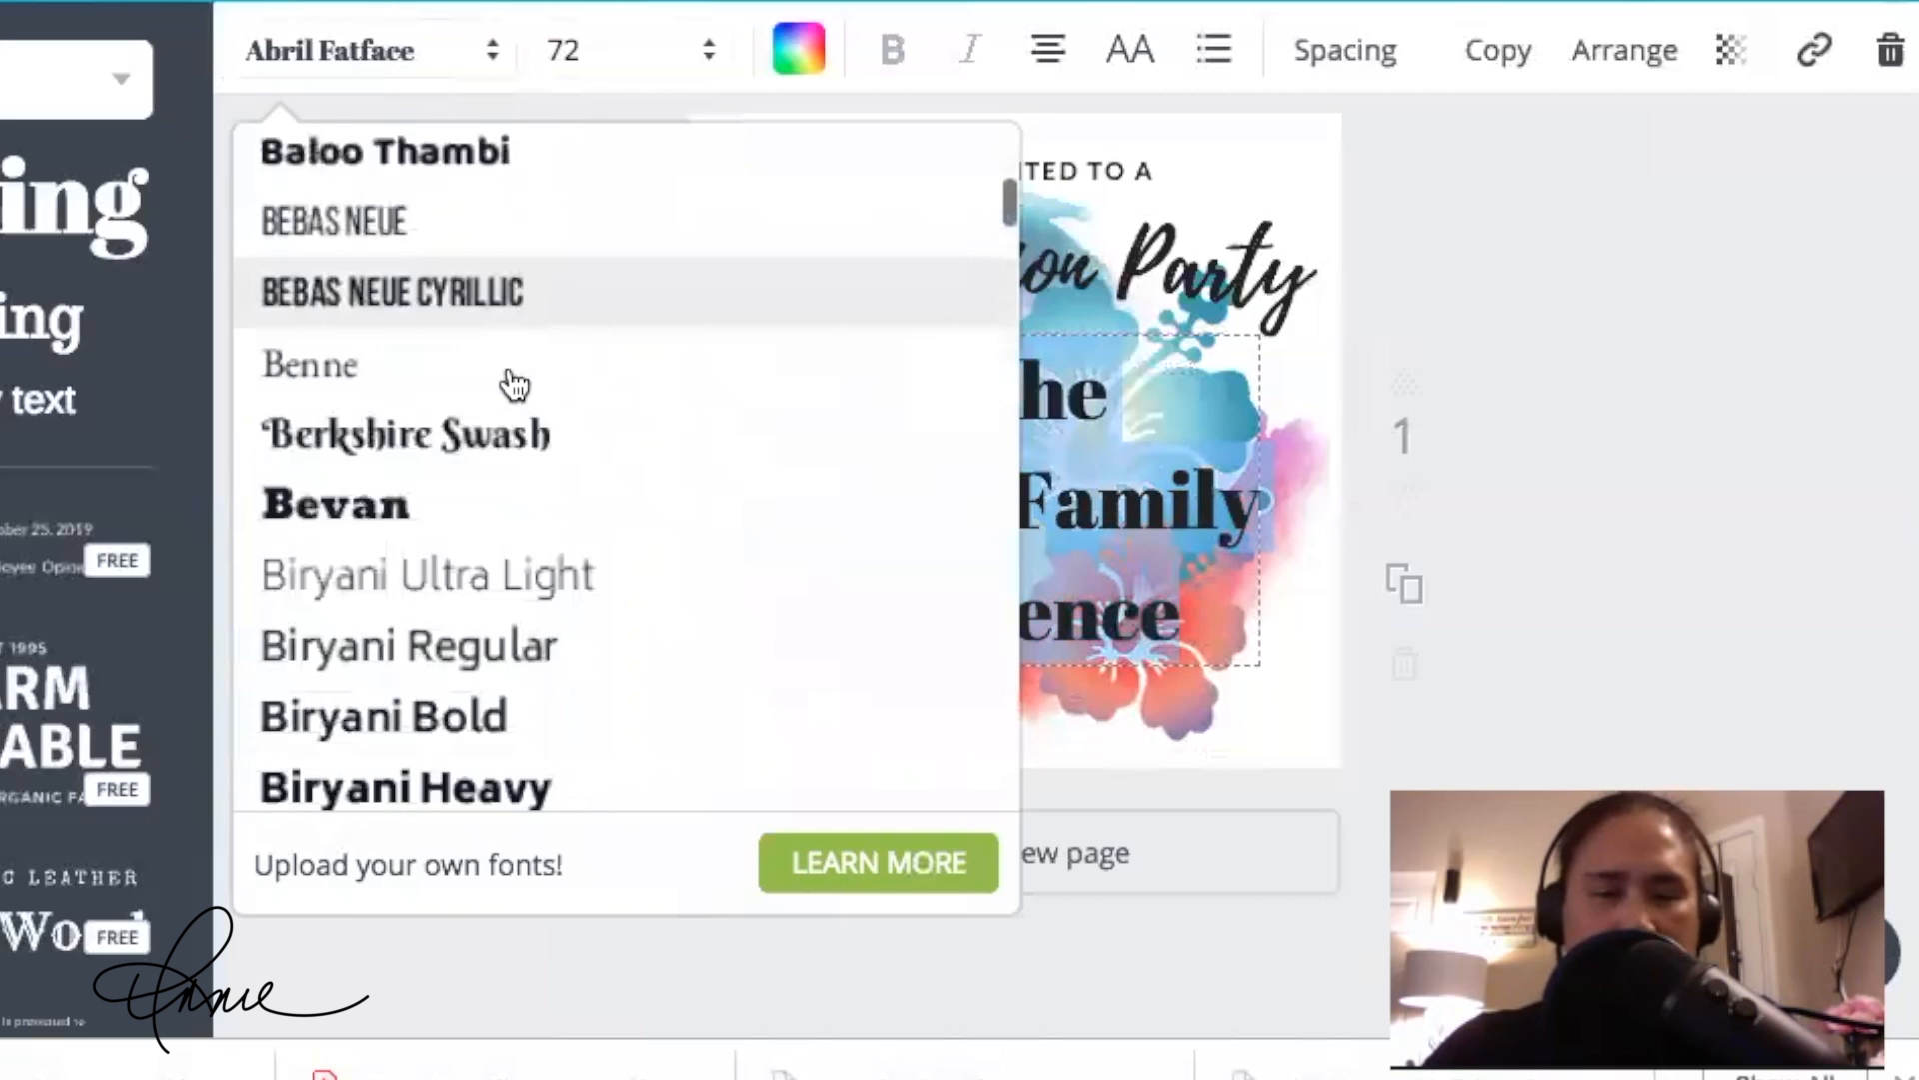
scroll(513, 385, down, 14)
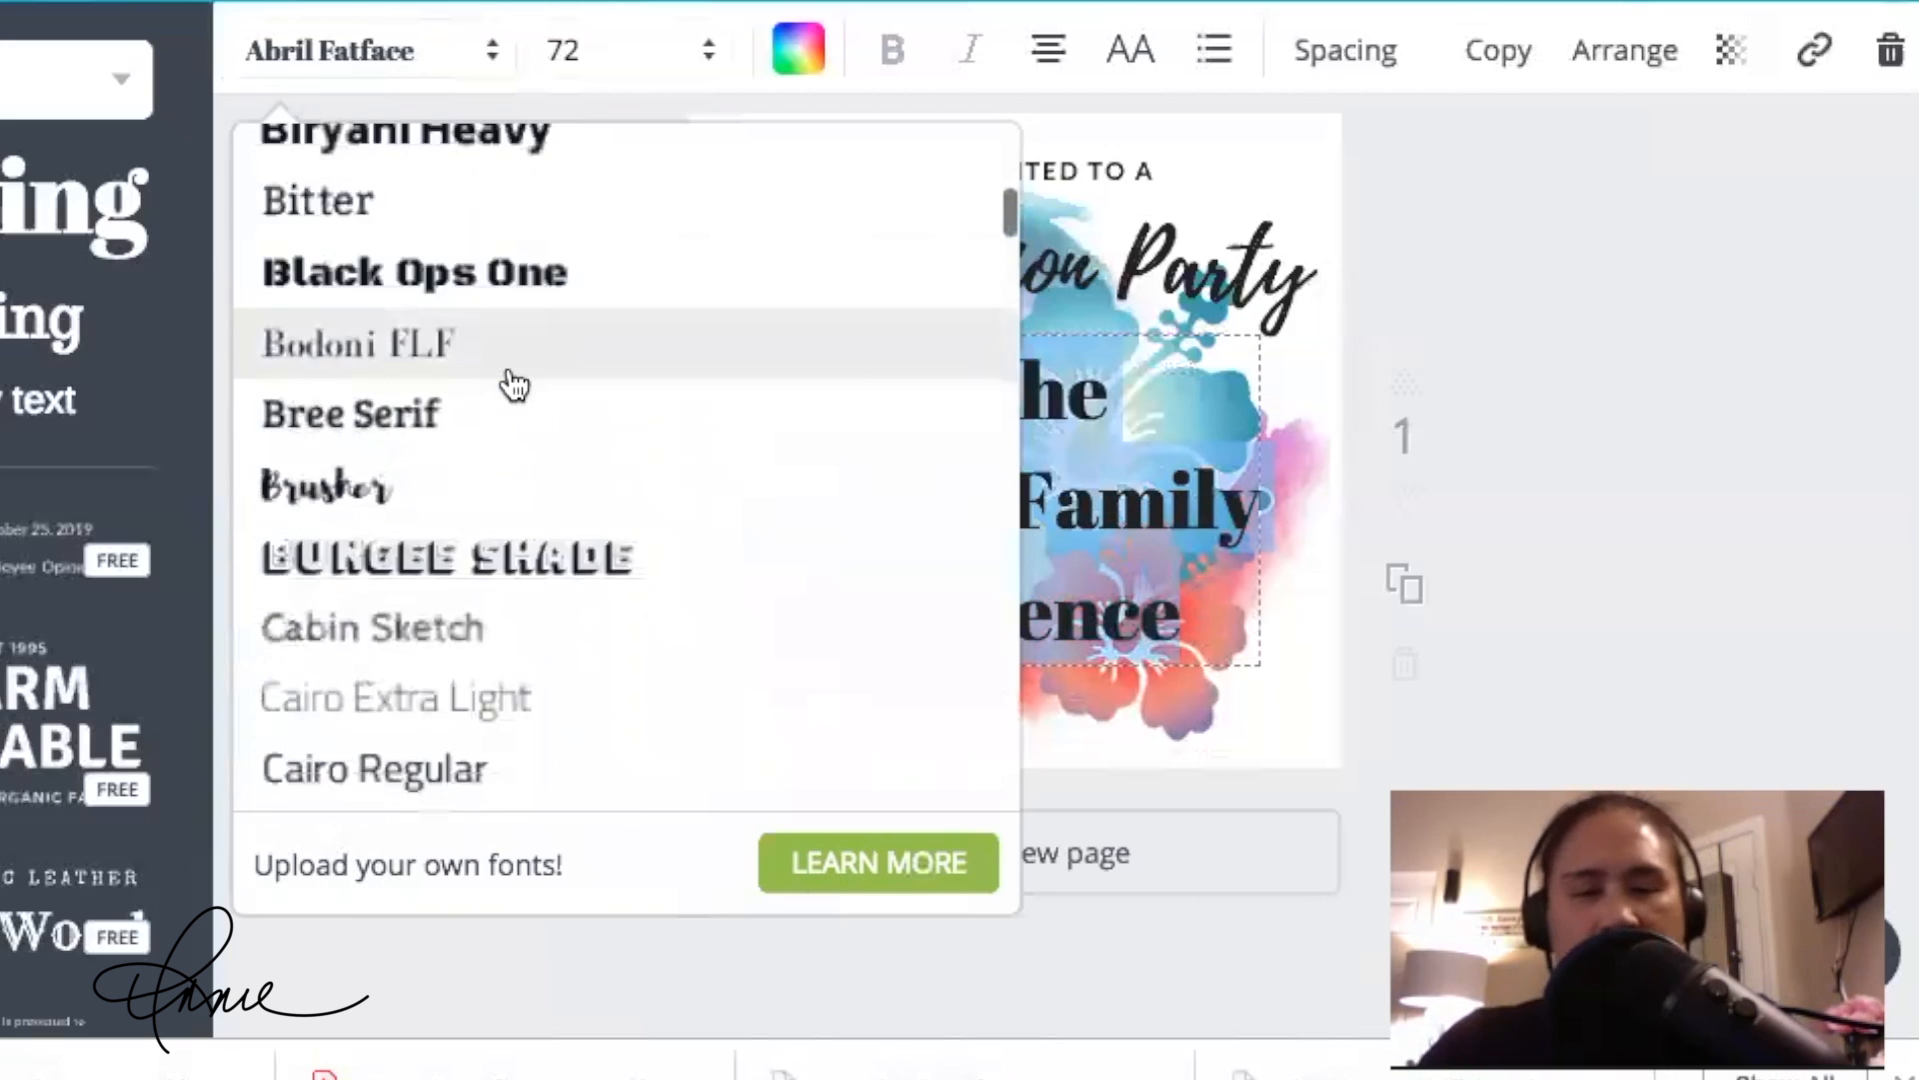
scroll(513, 385, down, 20)
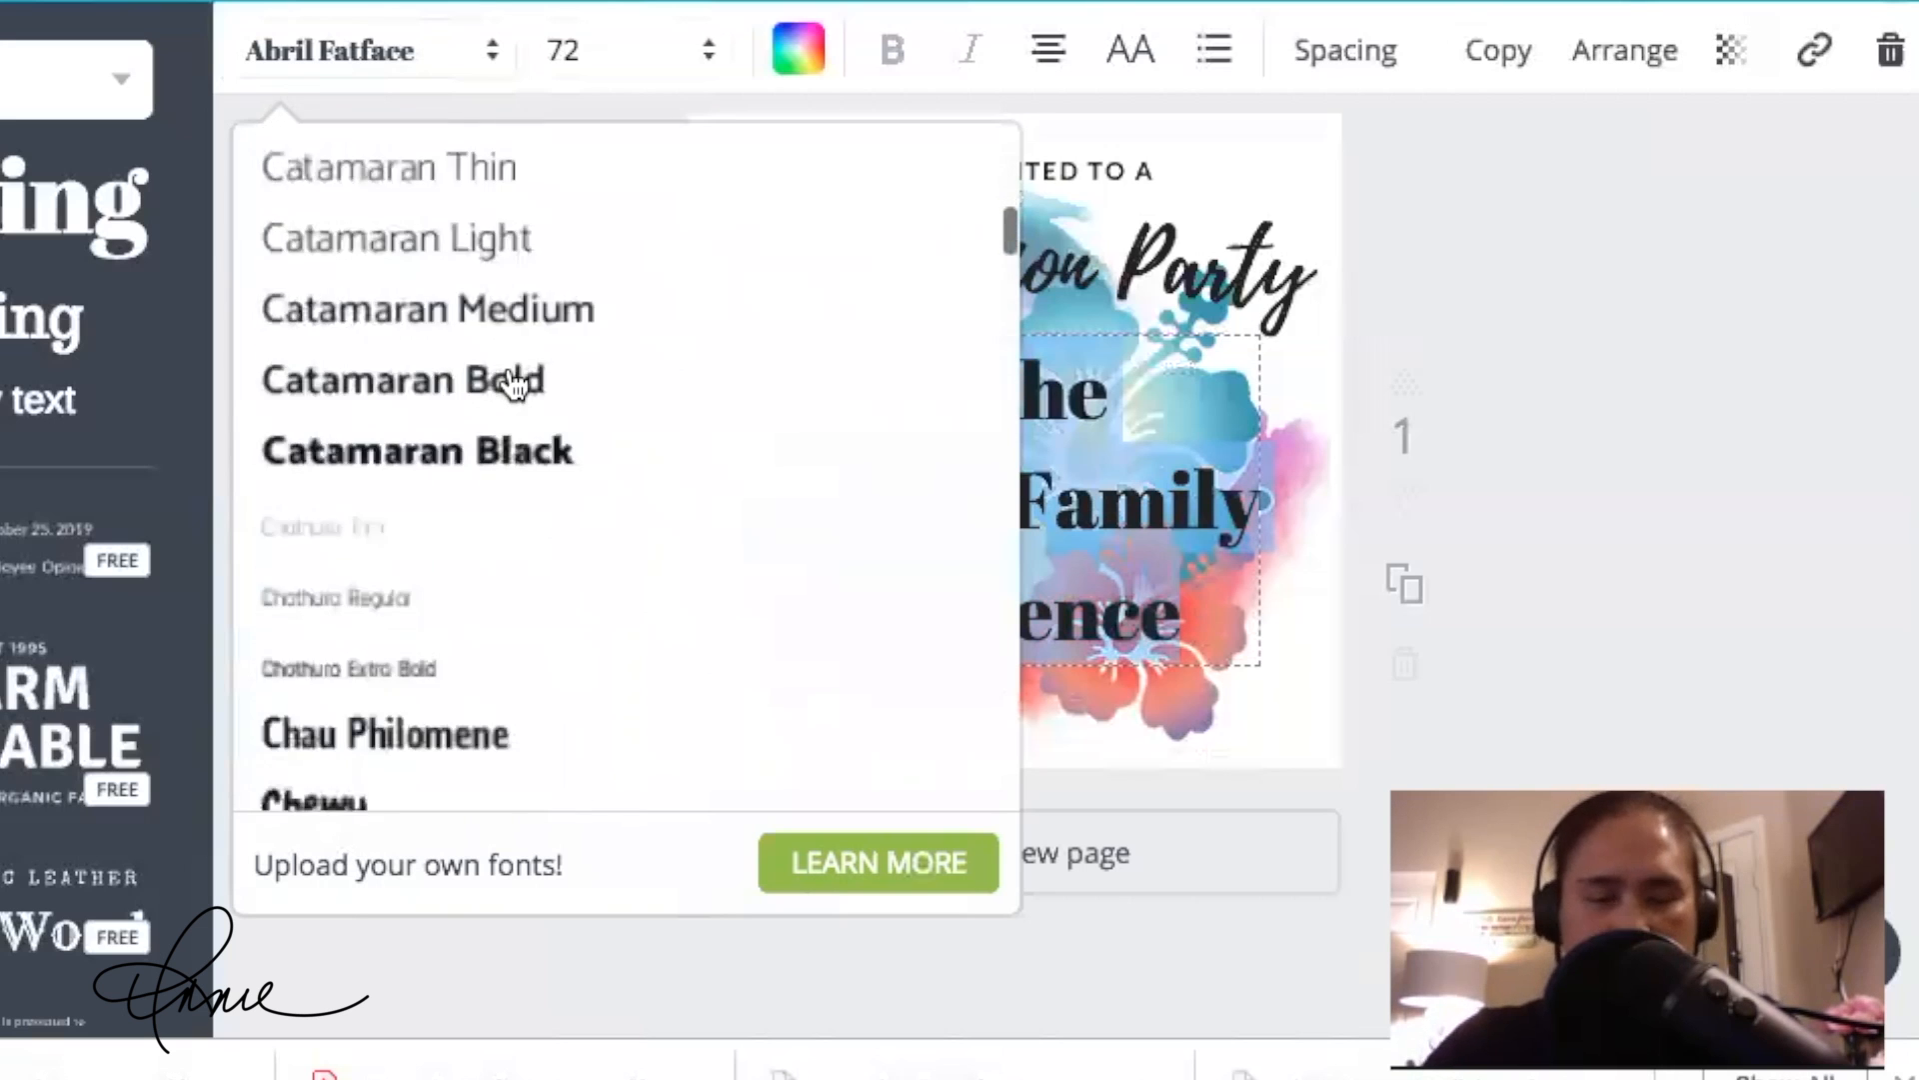
scroll(513, 385, down, 3)
scroll(513, 385, up, 1)
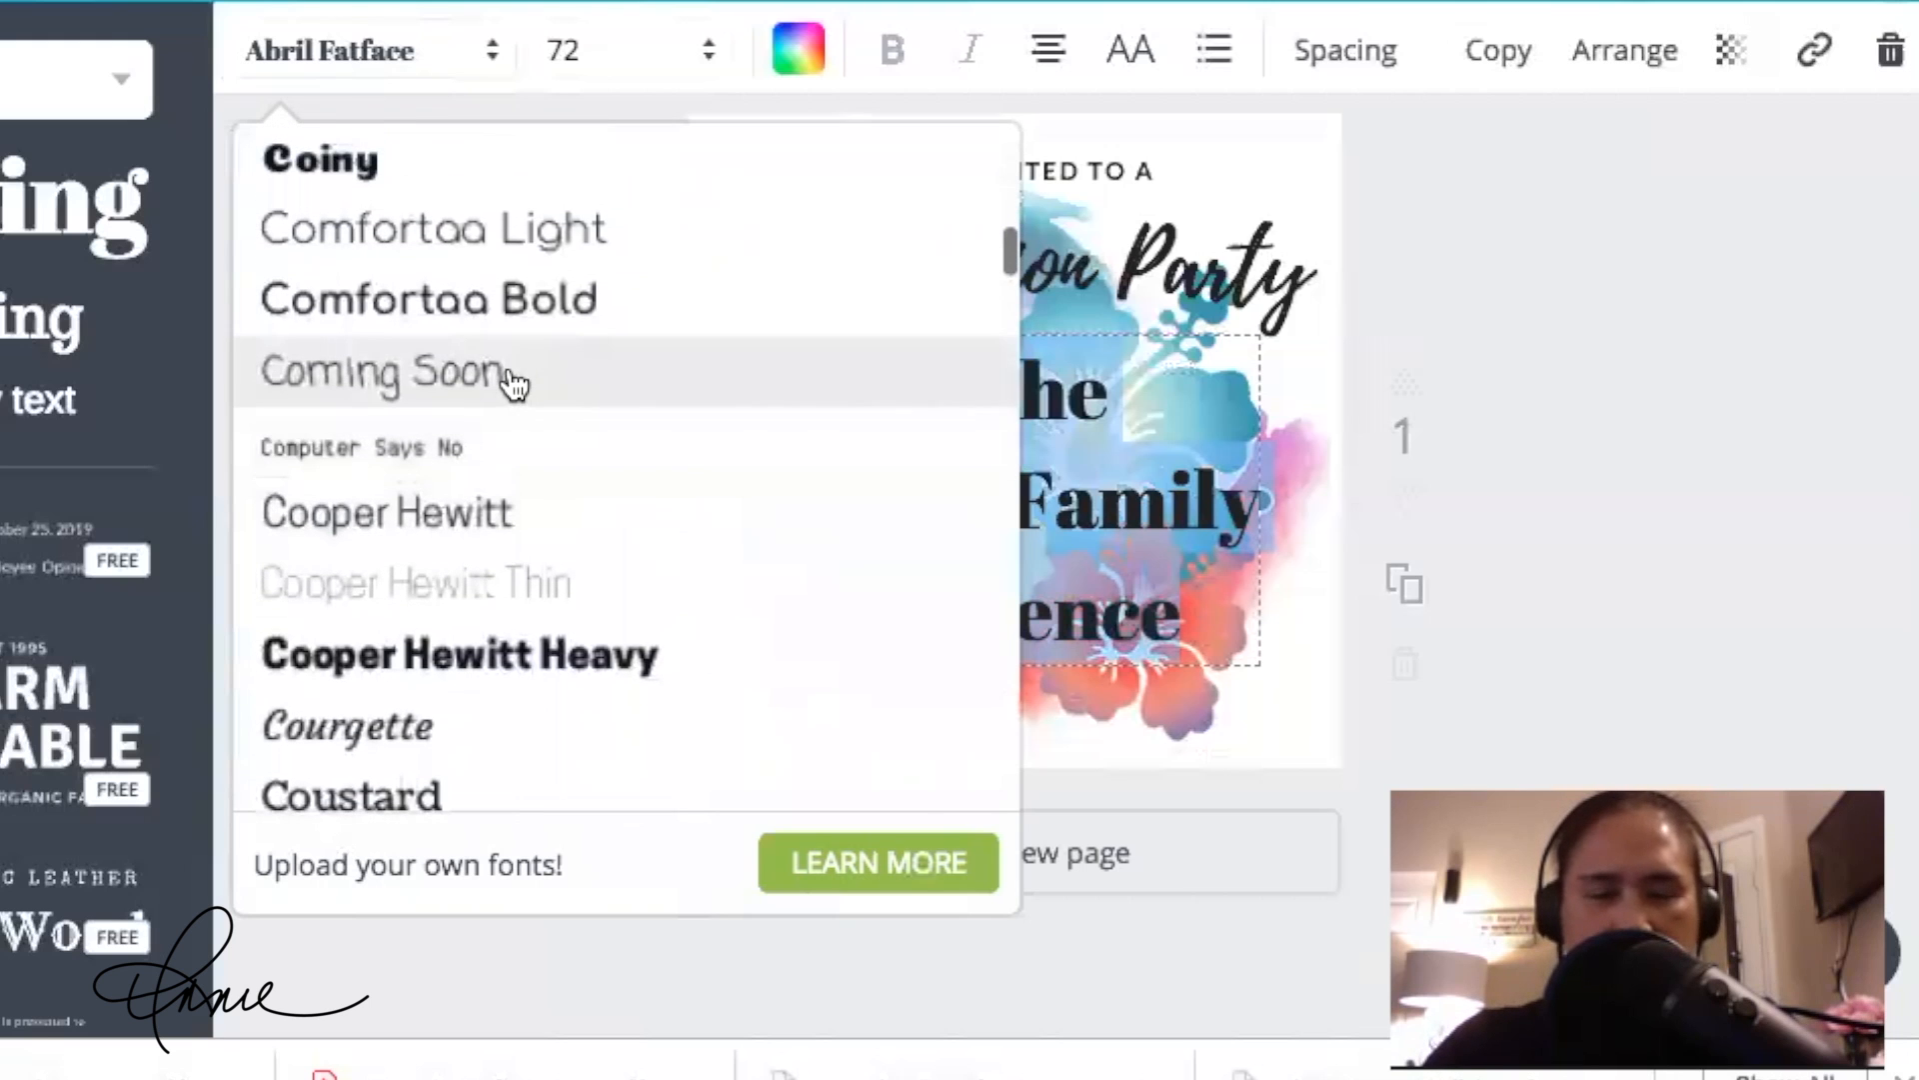
scroll(512, 385, down, 1)
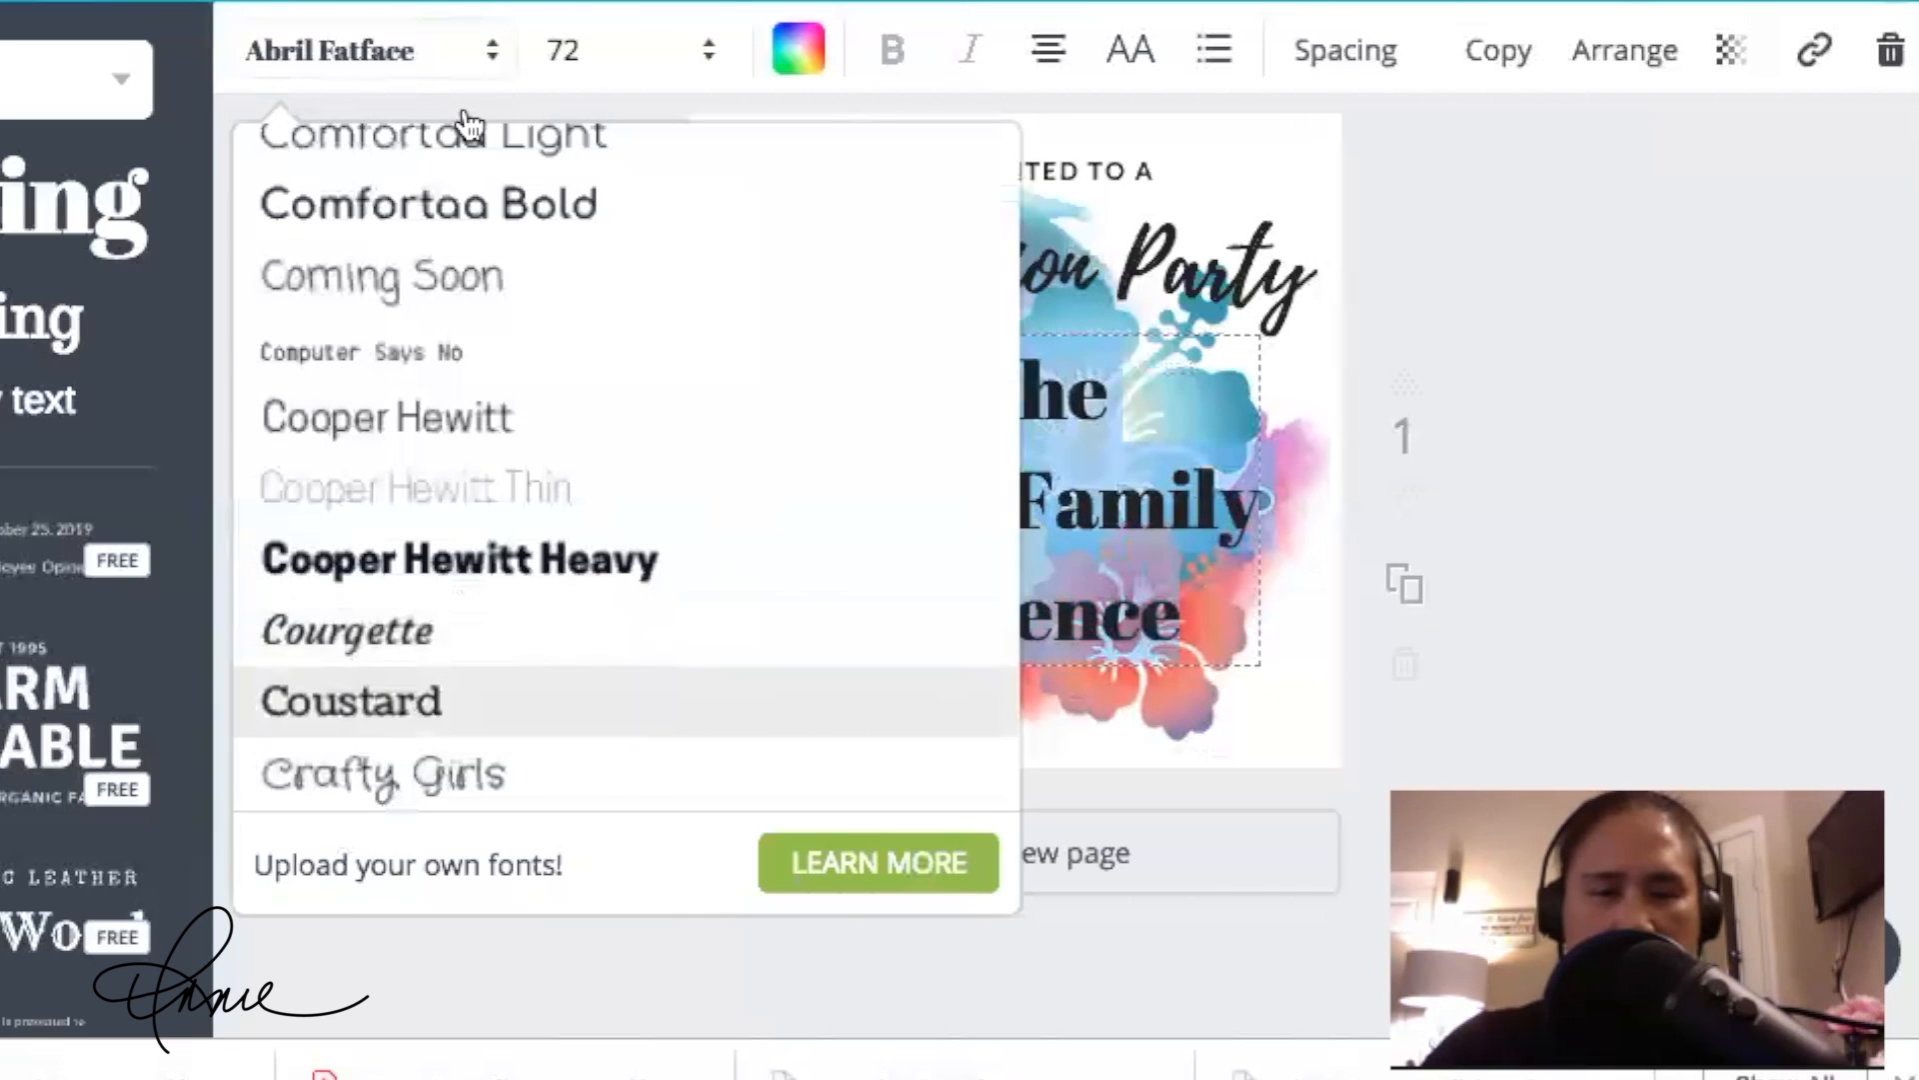
click(940, 213)
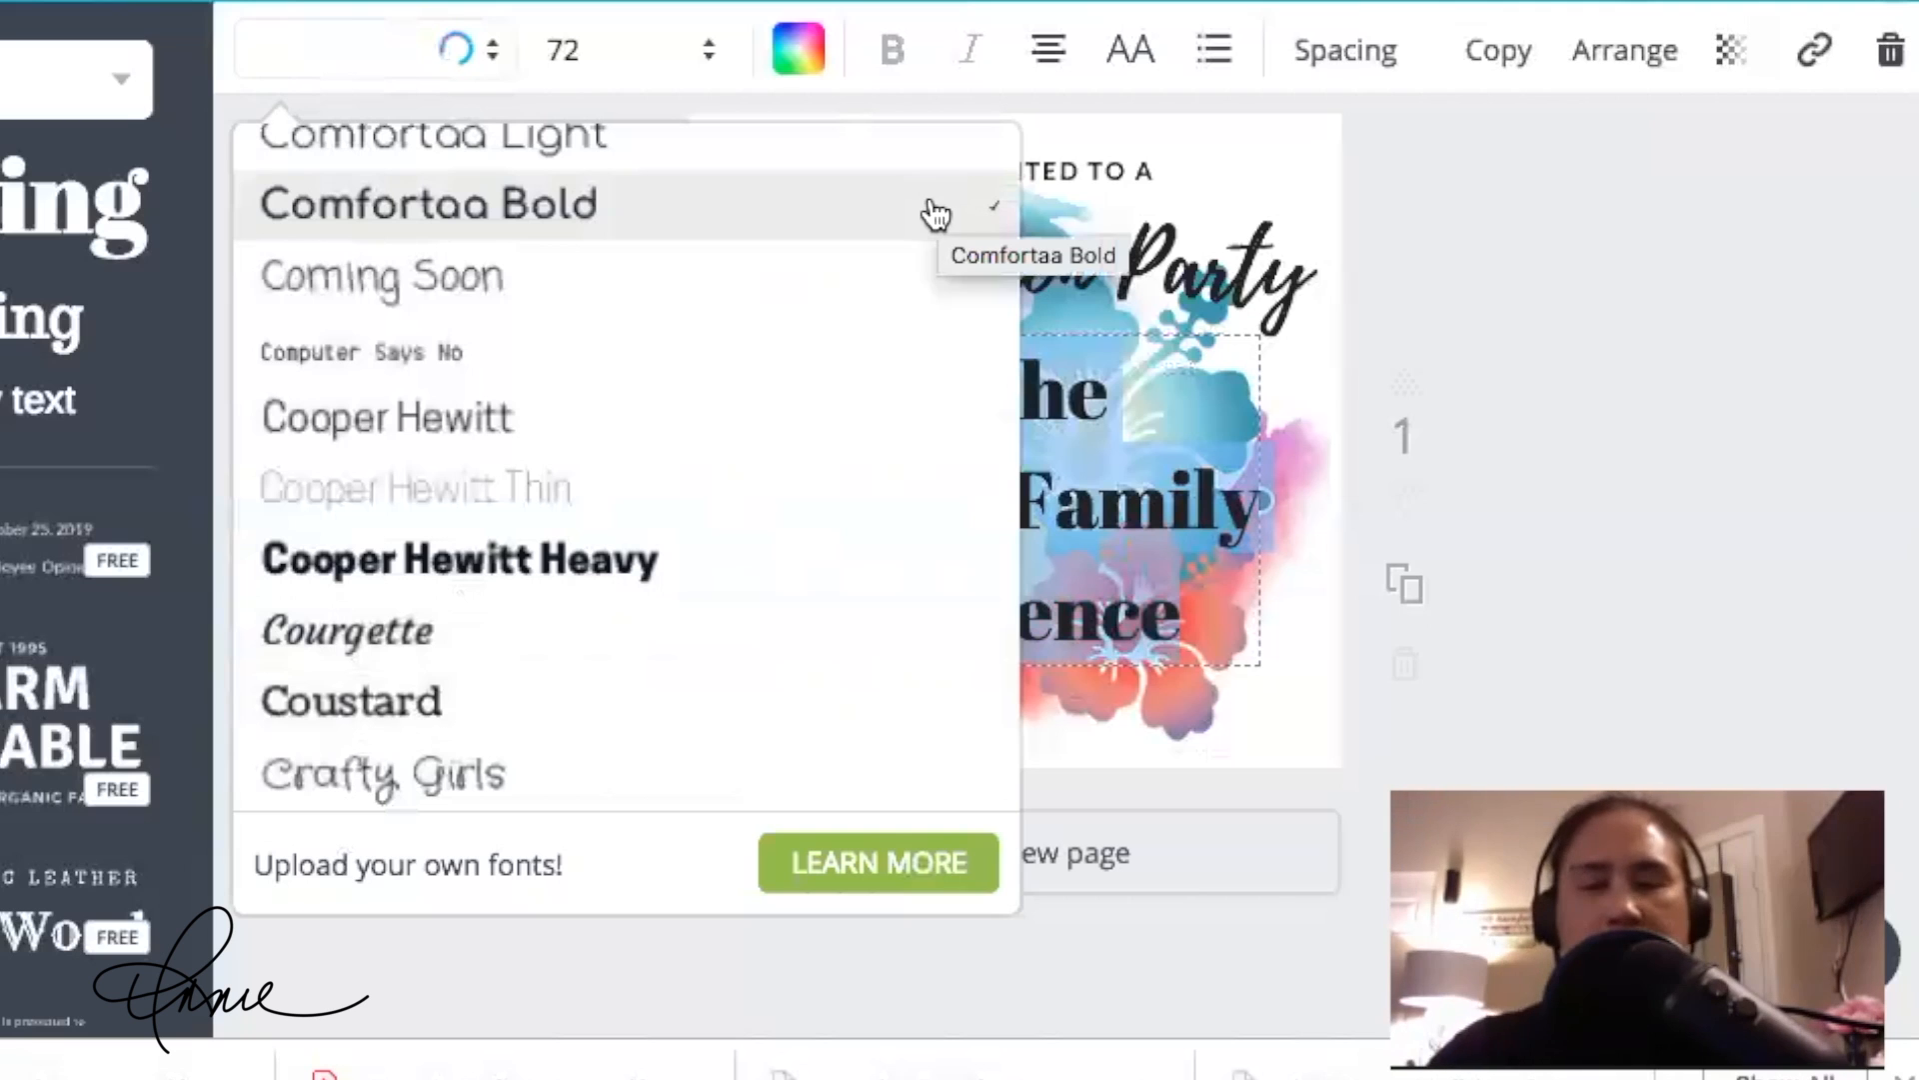
click(1836, 224)
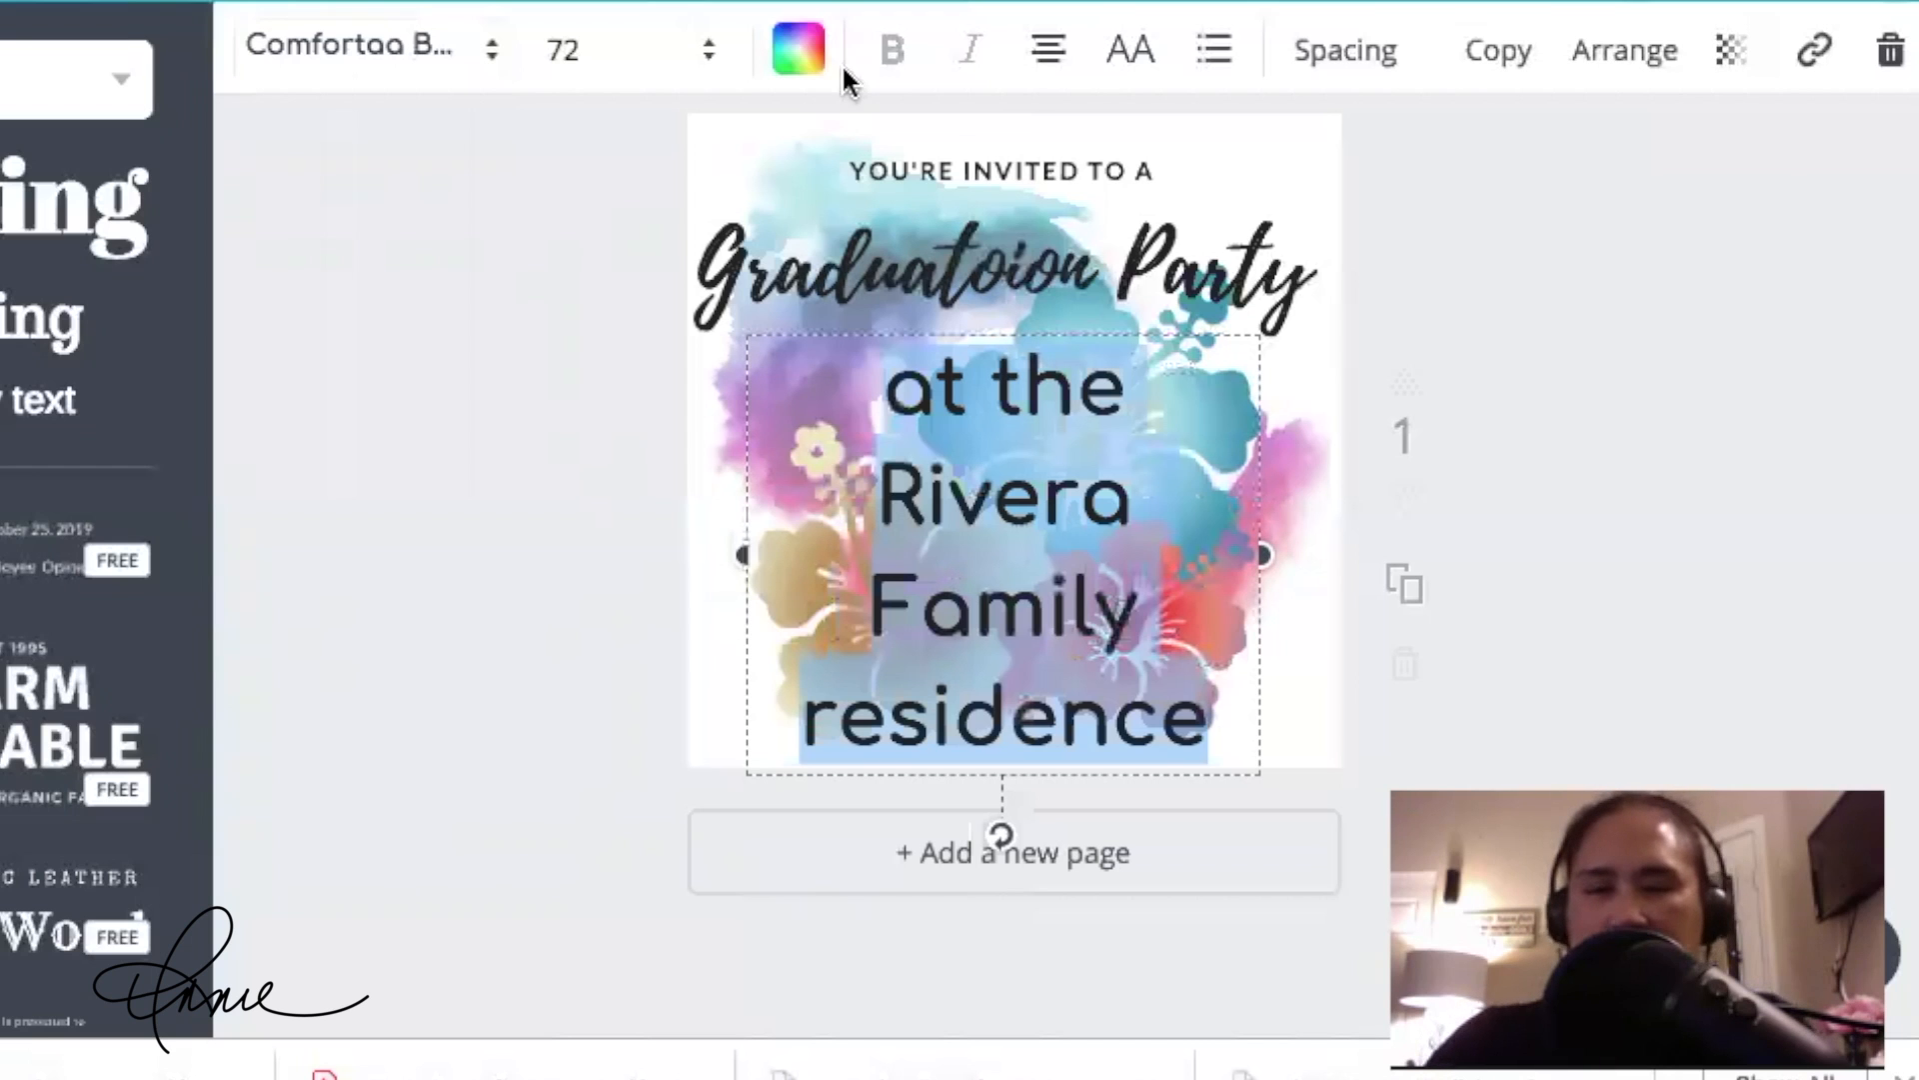
Step: Reduce the three-line residence text to font size 56, trying 64 first
click(677, 60)
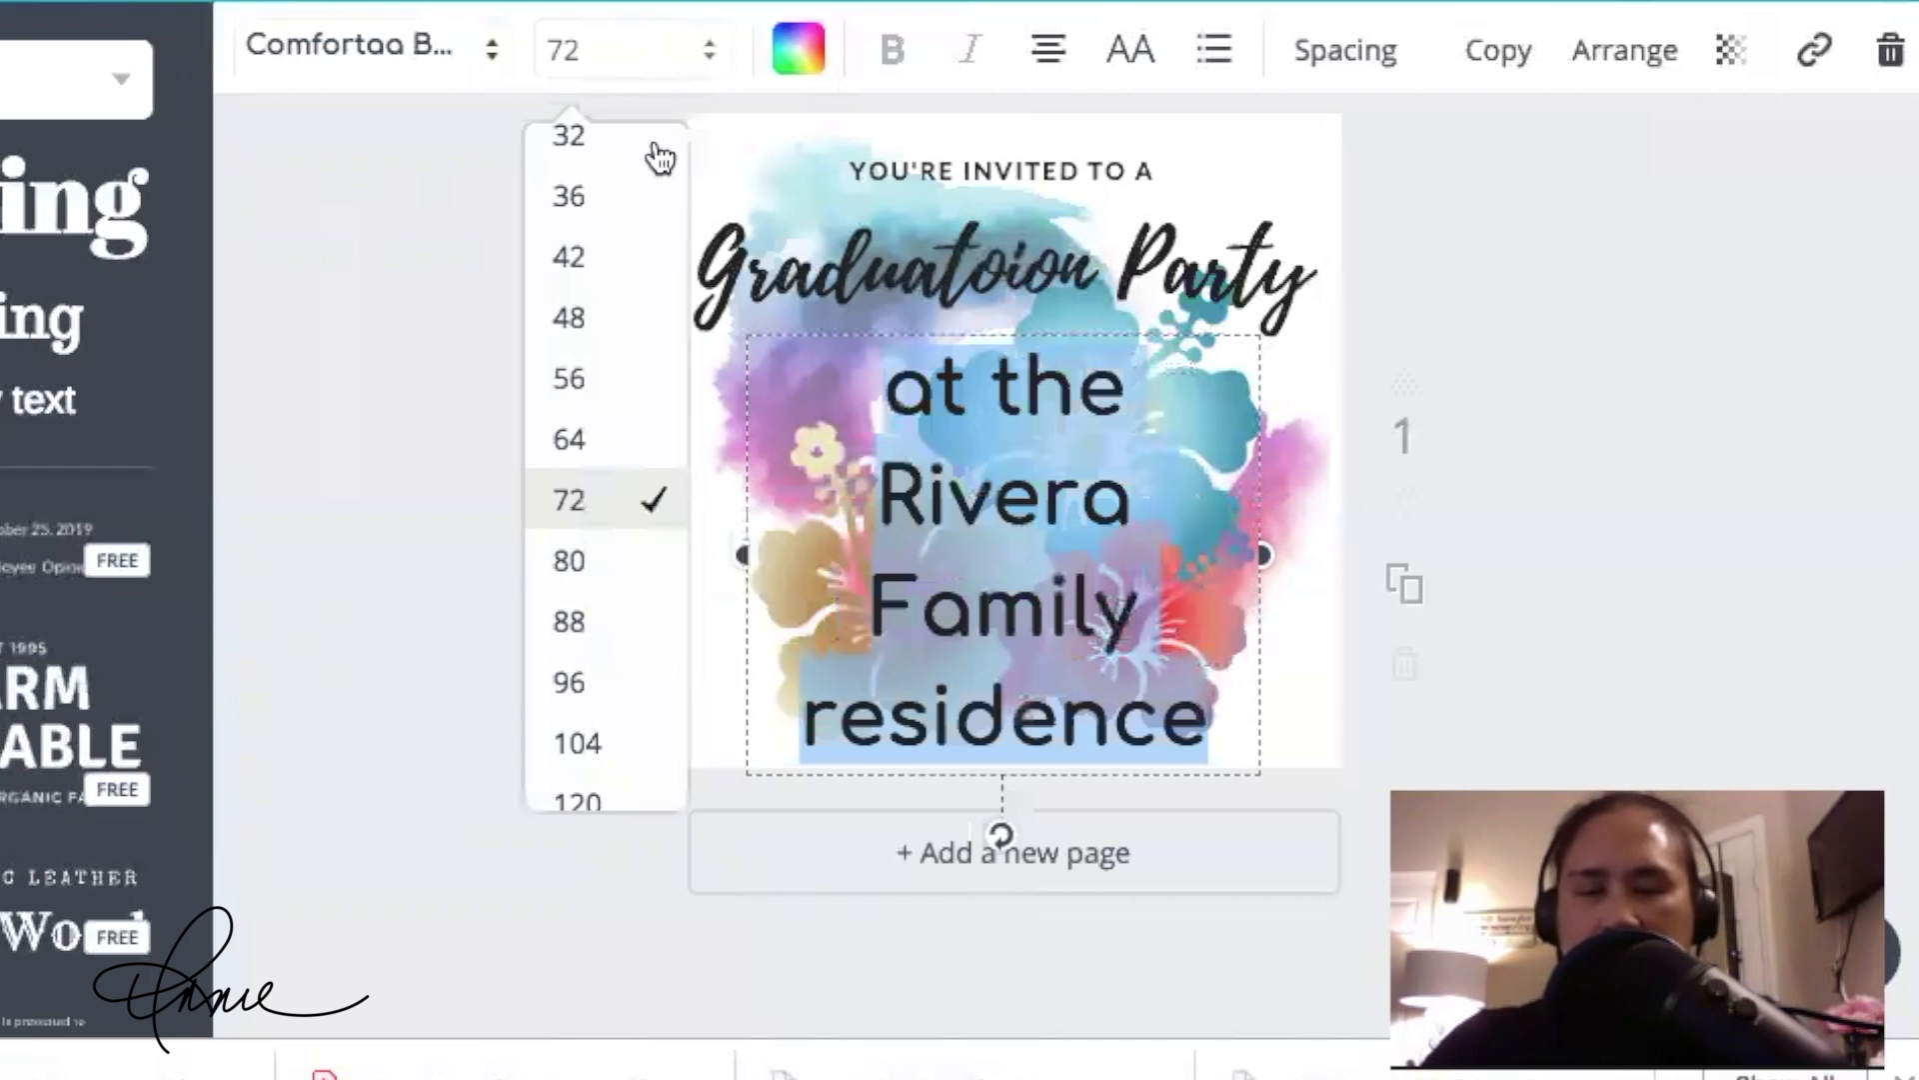
click(596, 440)
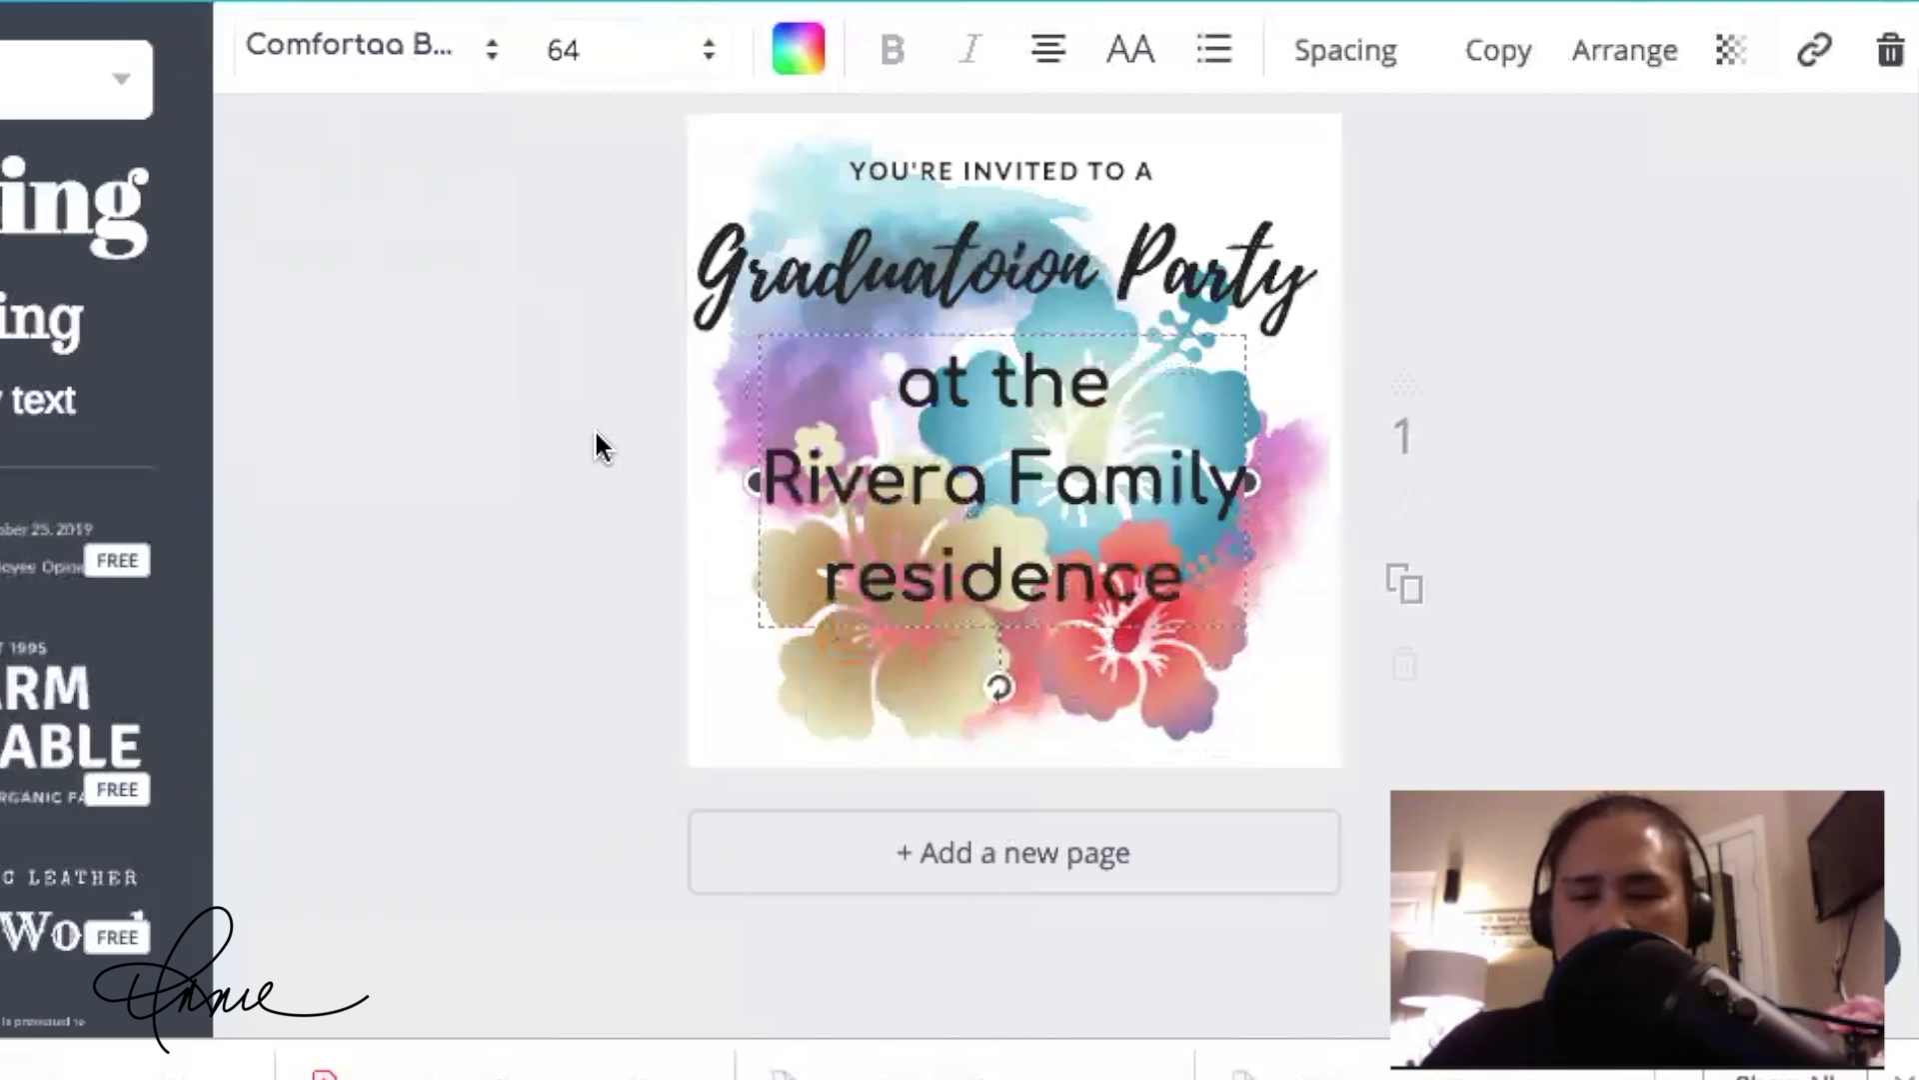
click(590, 70)
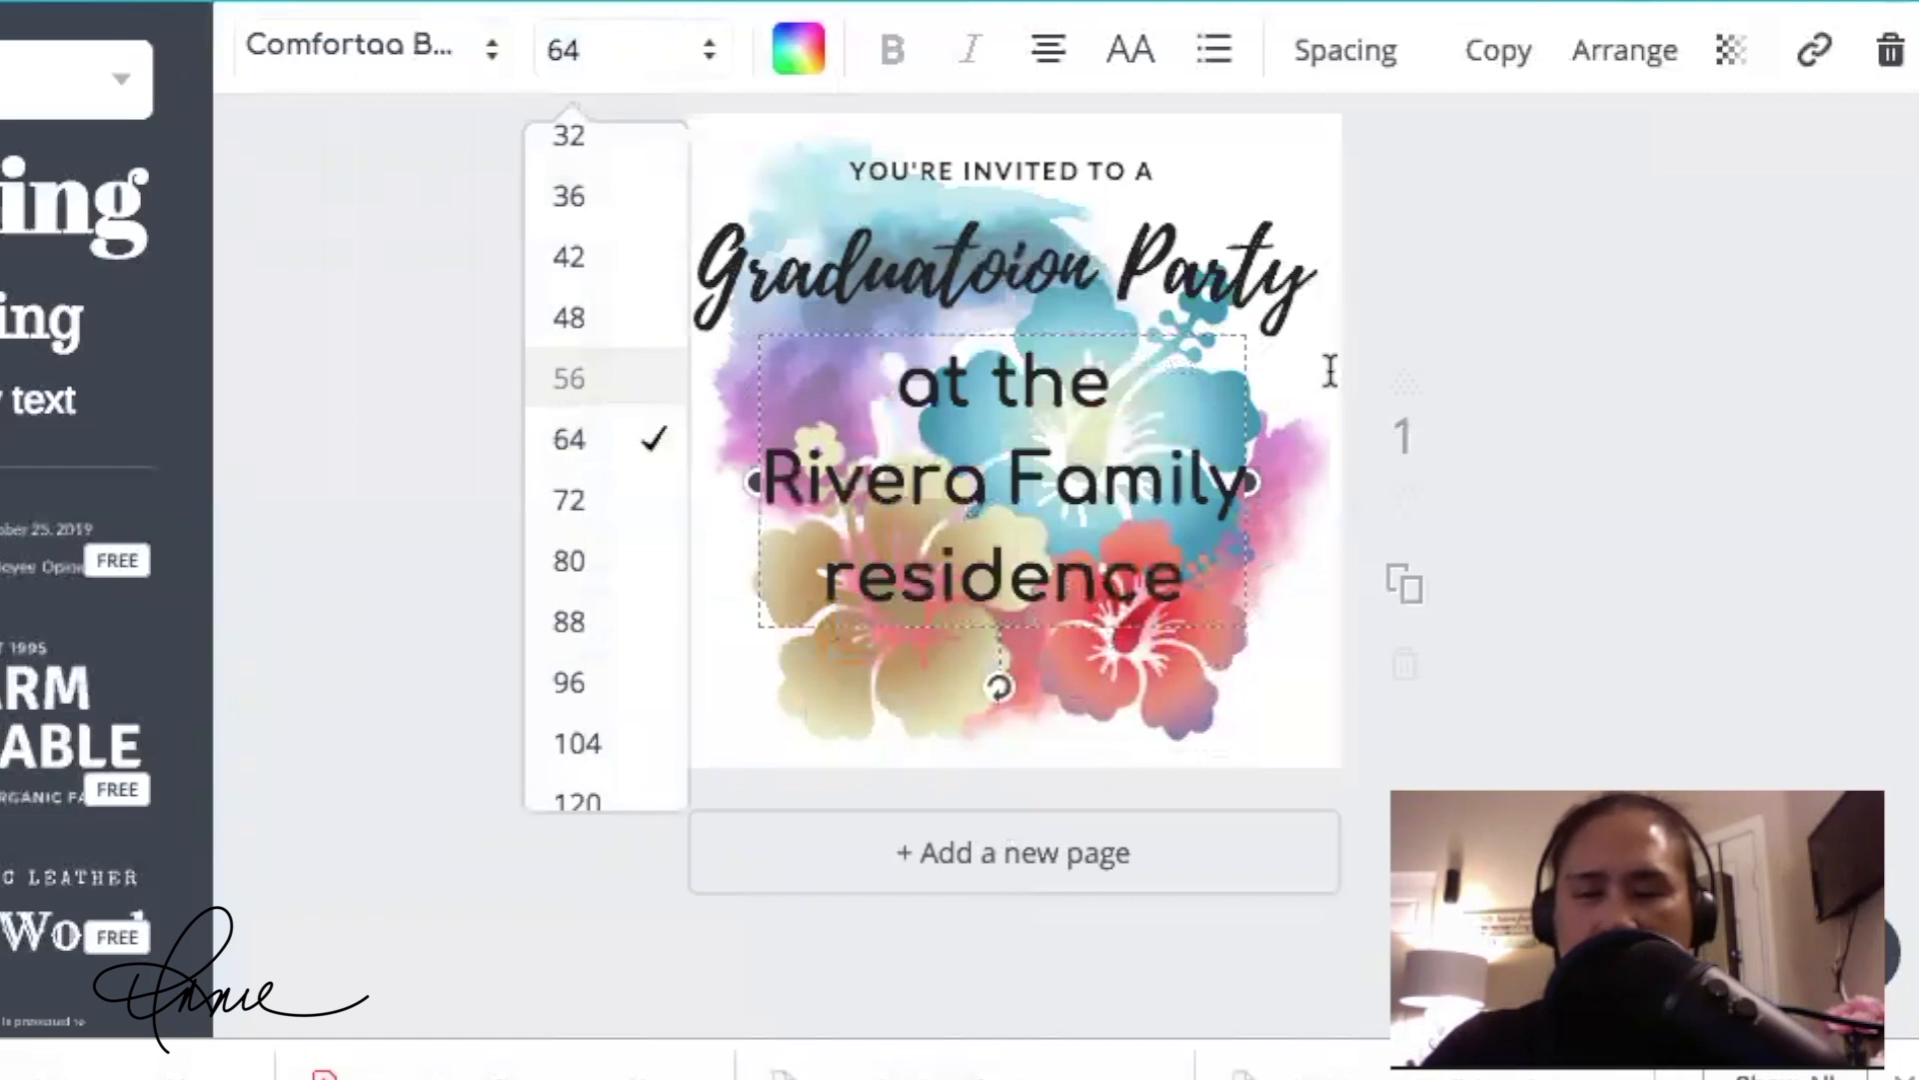
click(1677, 368)
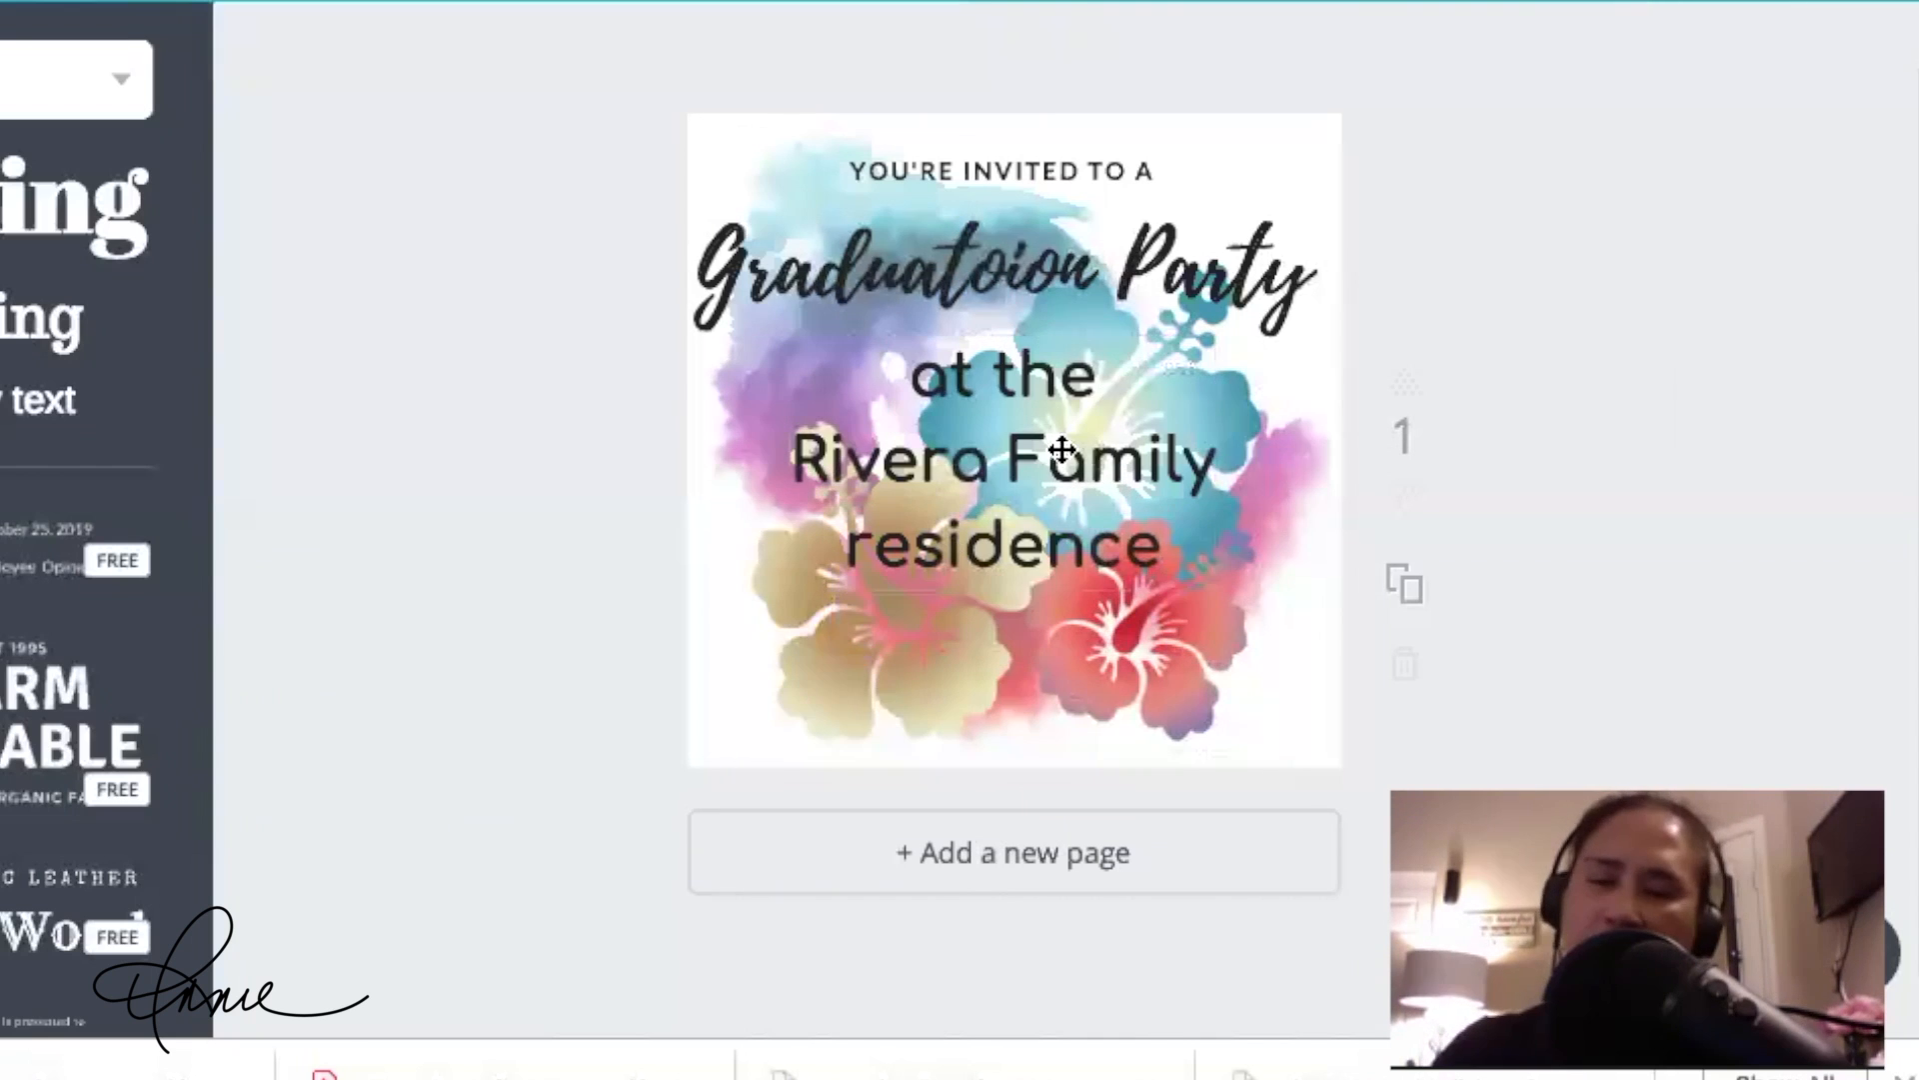
Step: Move the residence text slightly down, and nudge the title group with its invitation line slightly down as well
drag(1053, 467, 1054, 503)
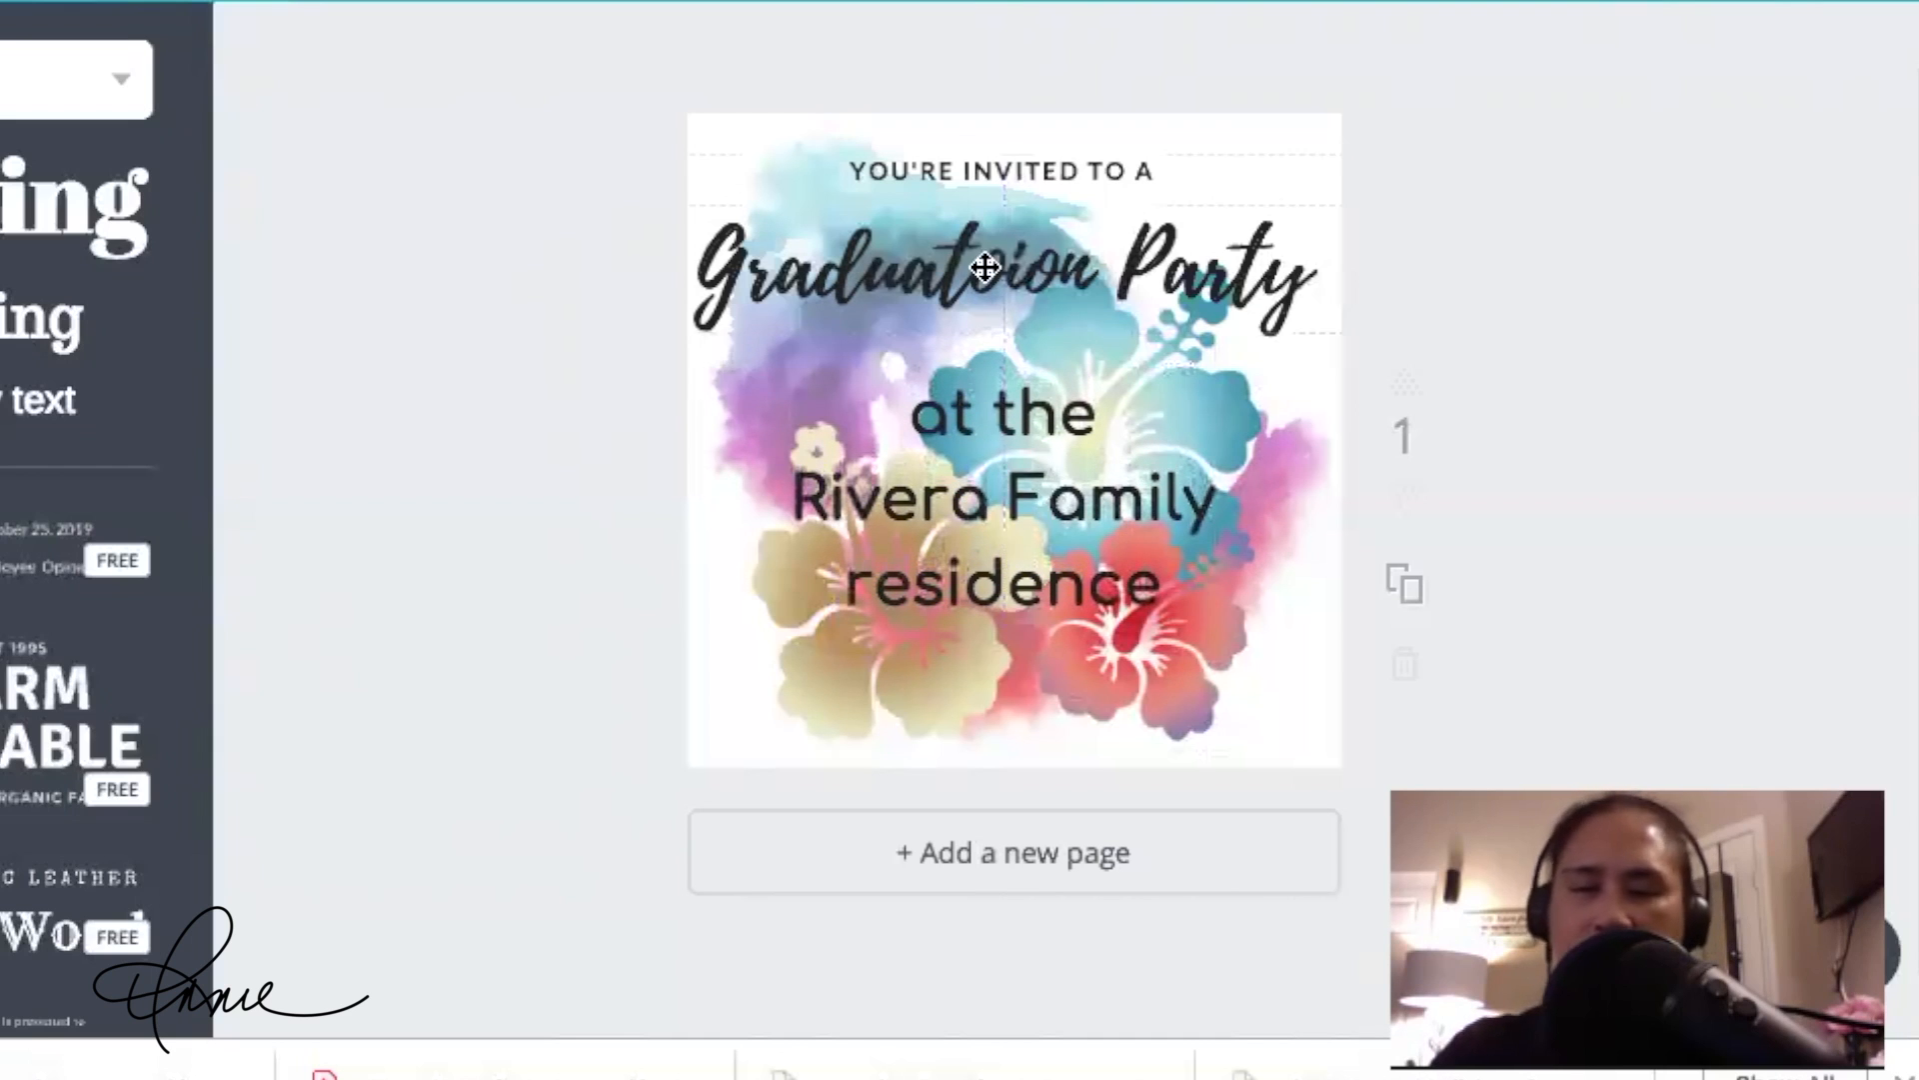
mouse_move(999, 257)
mouse_down()
mouse_move(1000, 282)
mouse_move(1014, 270)
mouse_up()
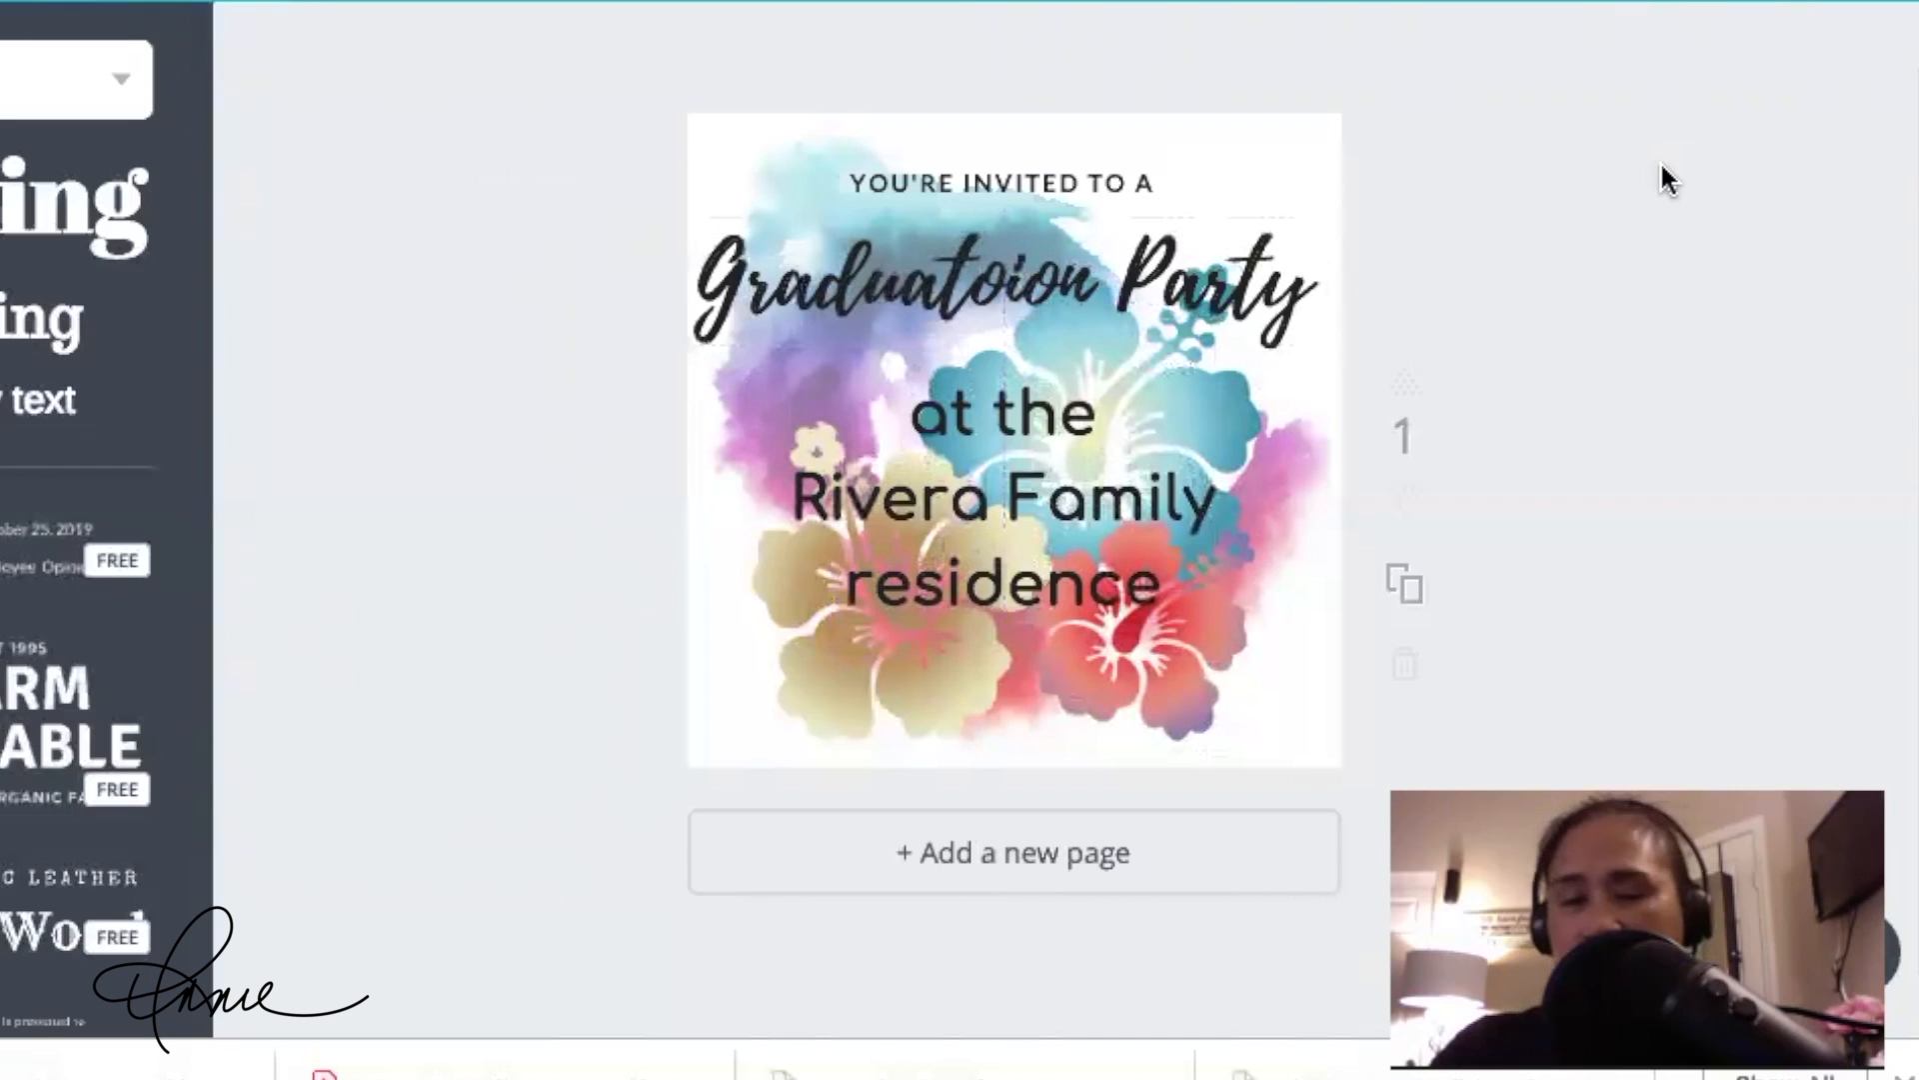
click(1273, 405)
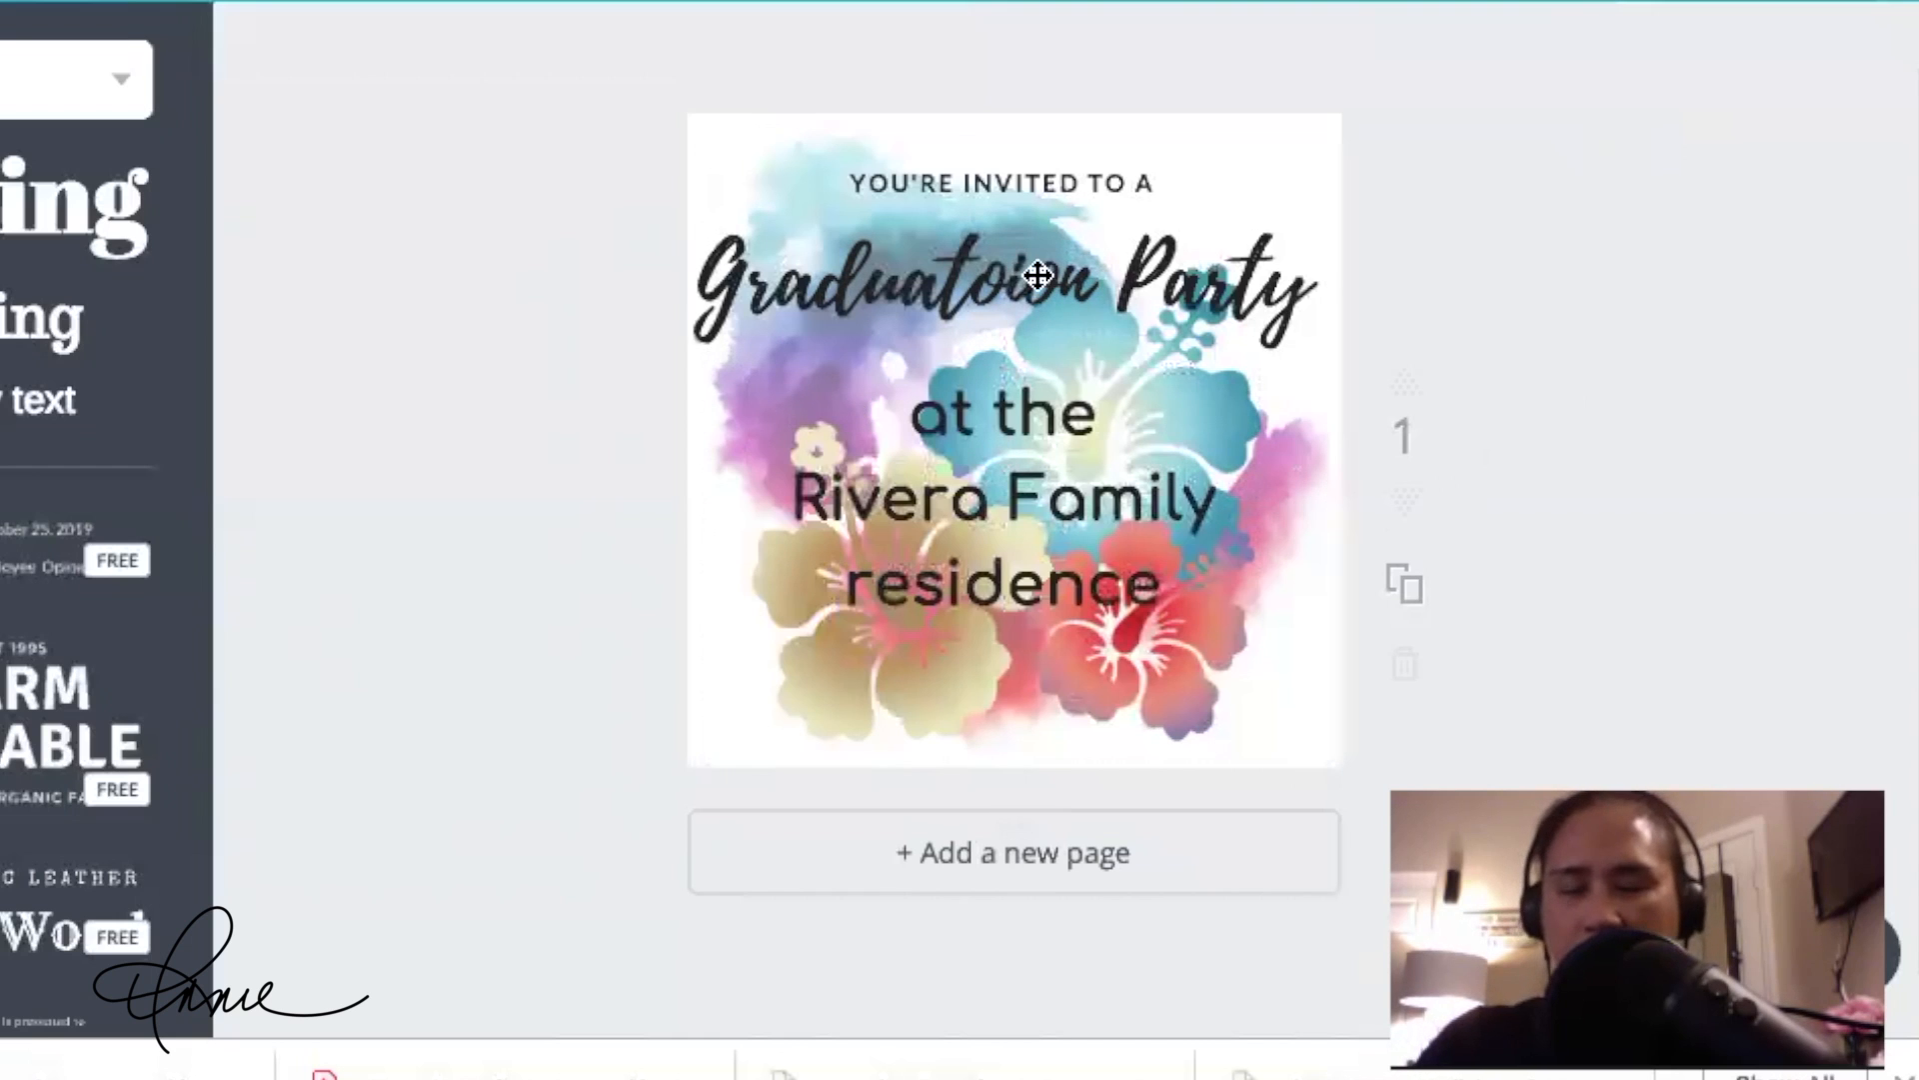
Step: Correct the misspelled title so it reads "Graduation Party"
click(1019, 279)
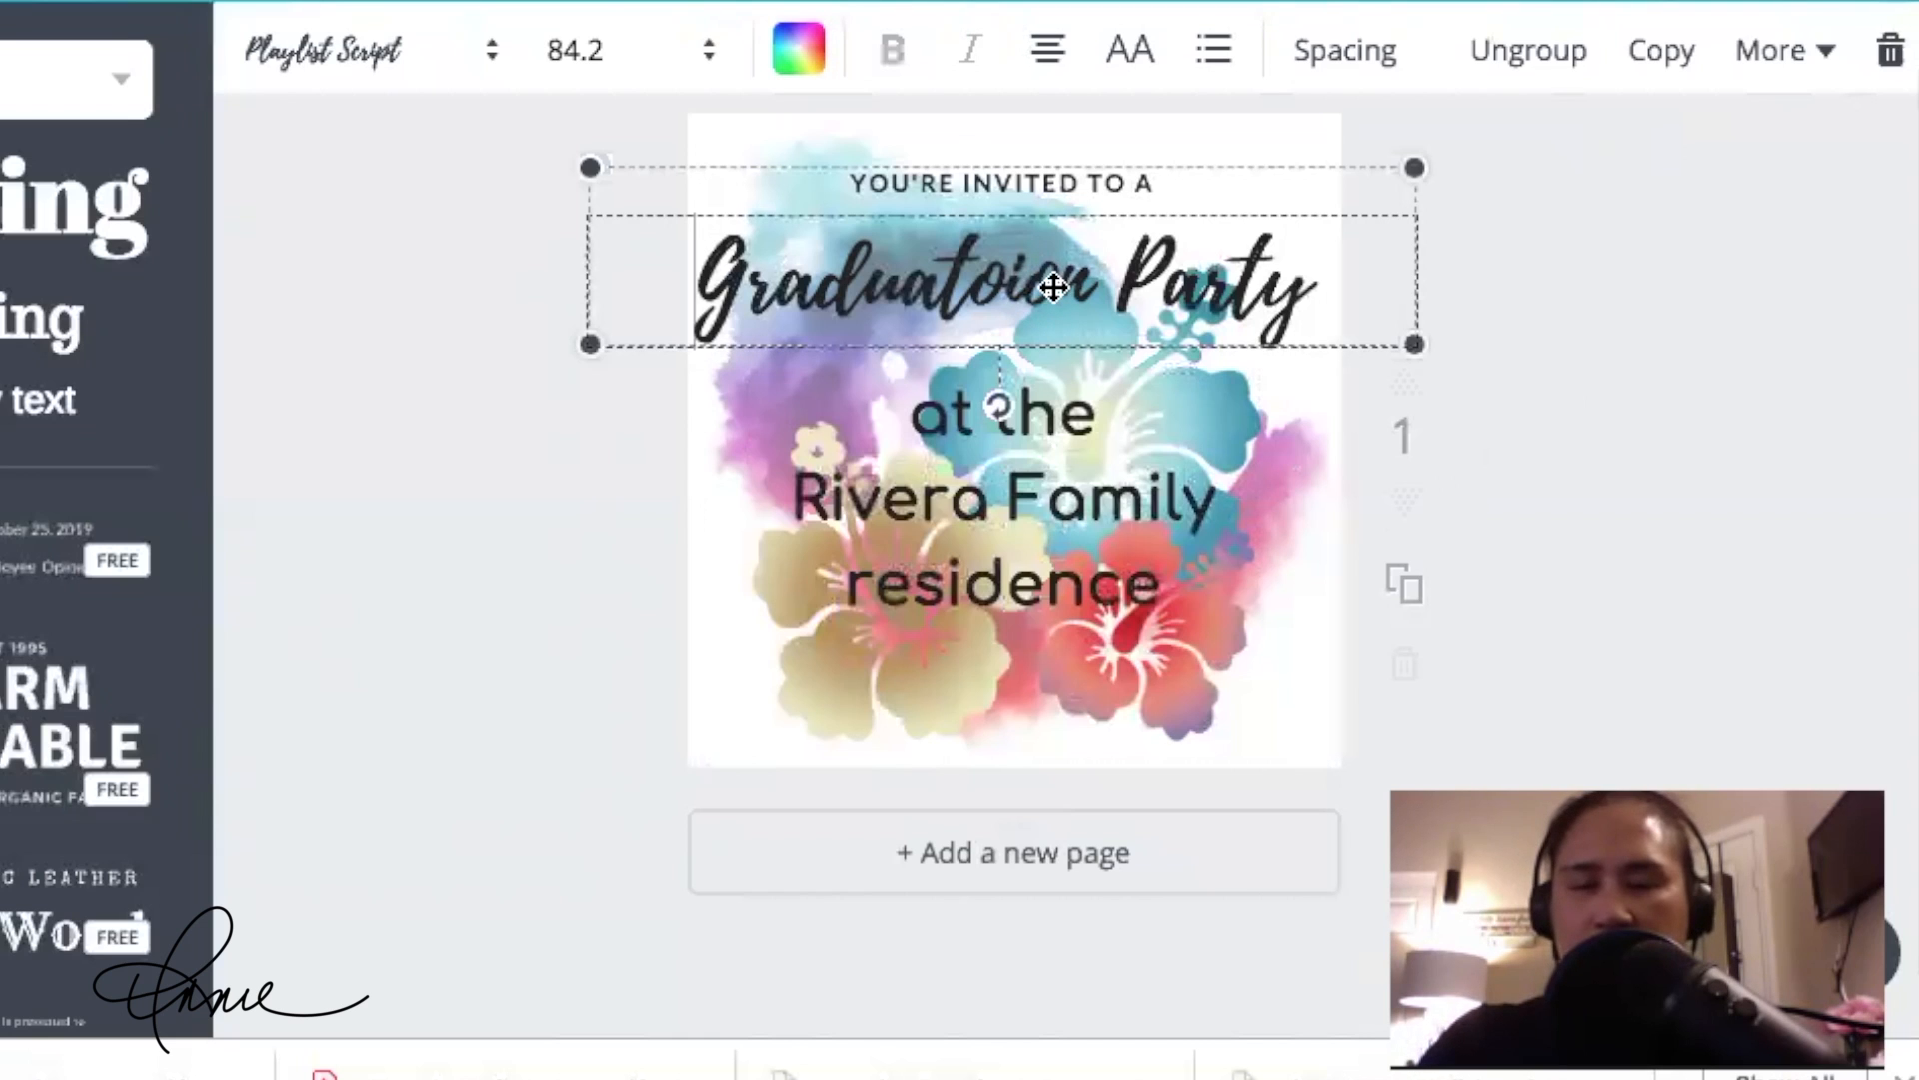
click(1084, 279)
key(Left)
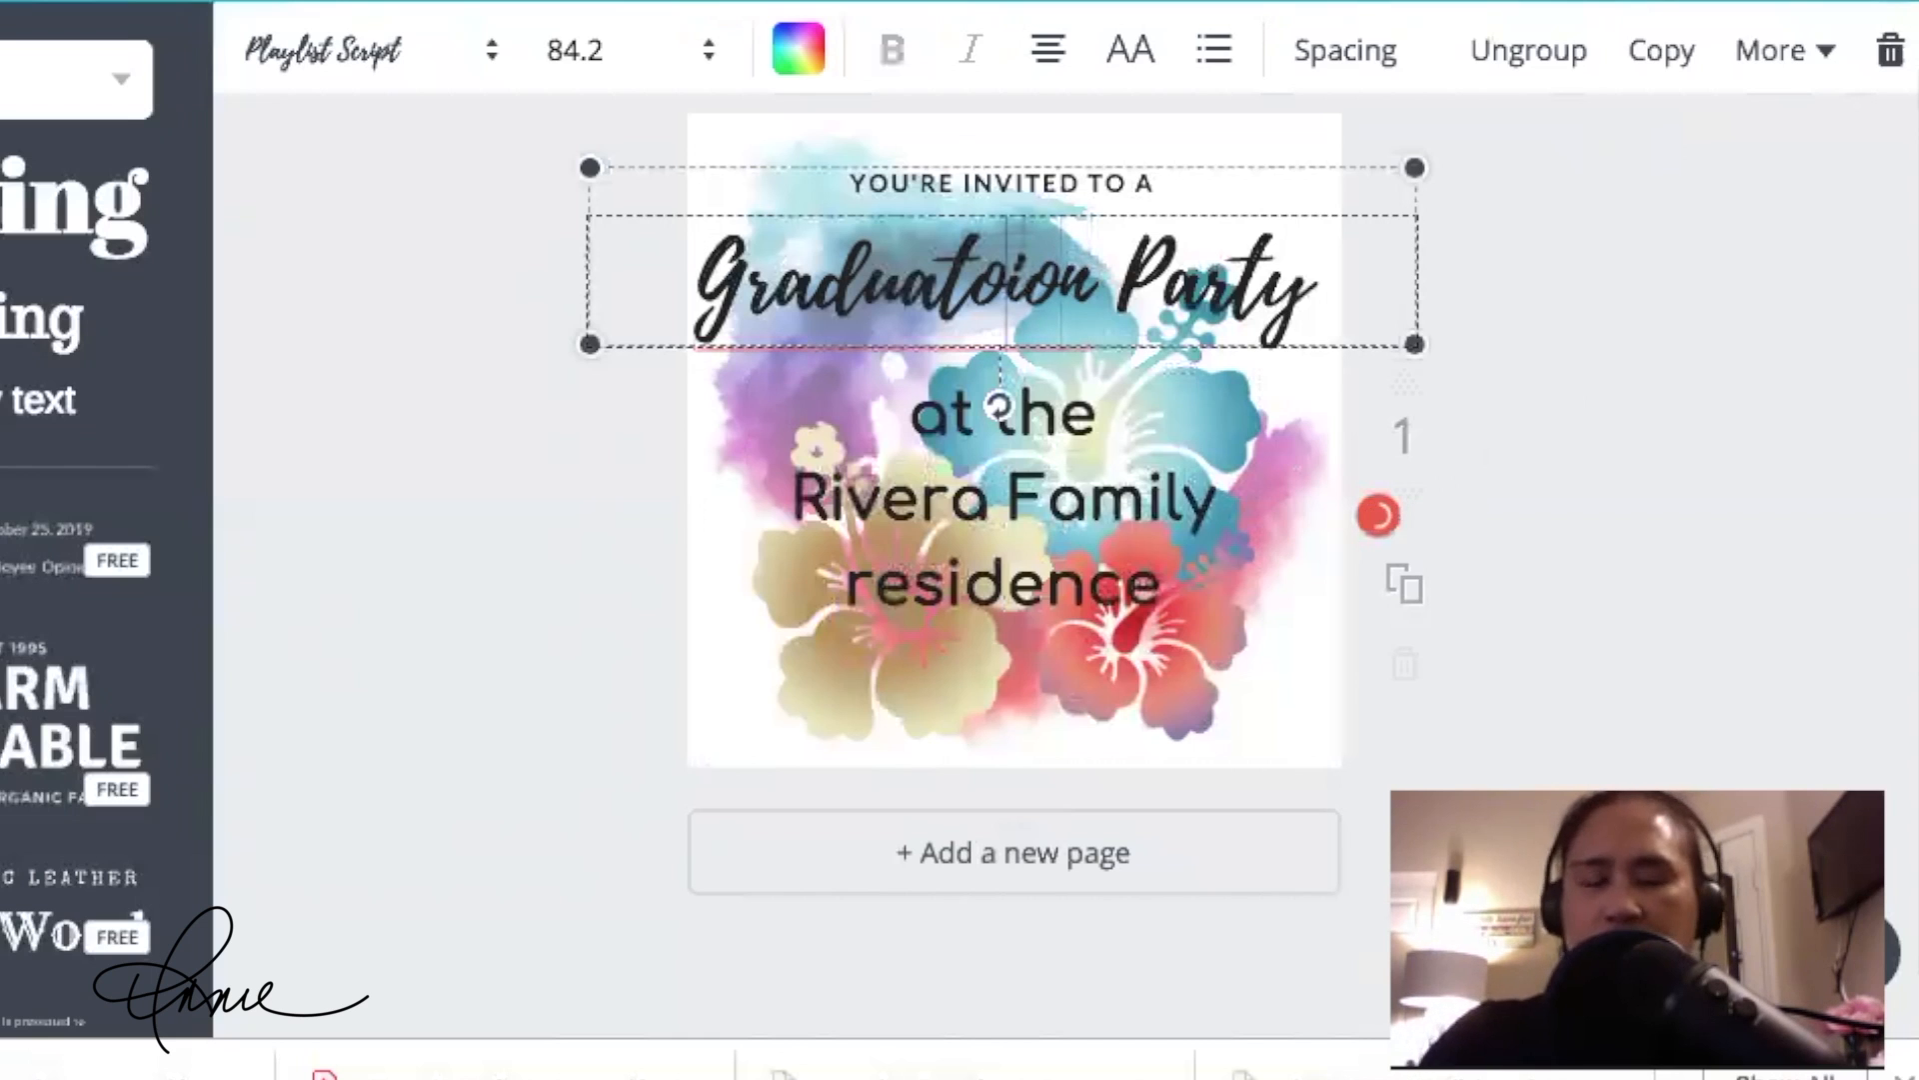
key(BackSpace)
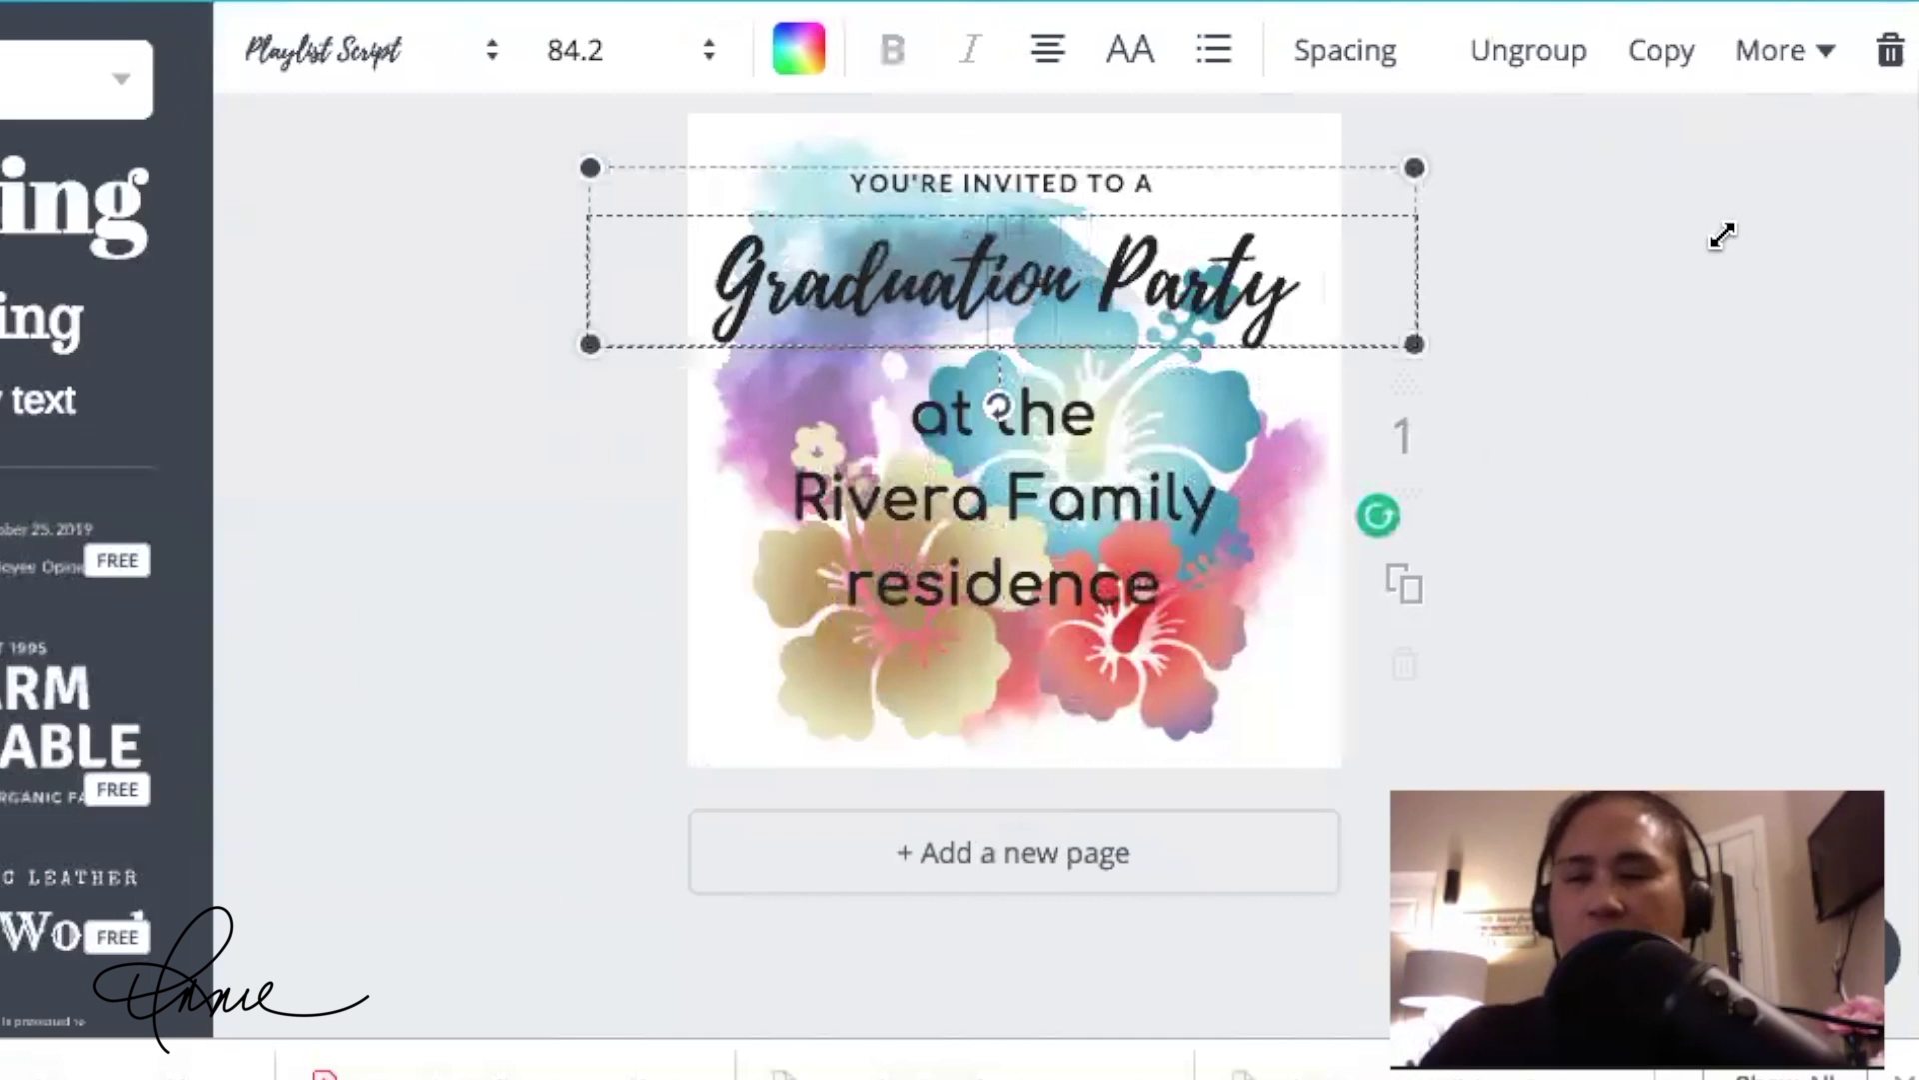
click(1640, 220)
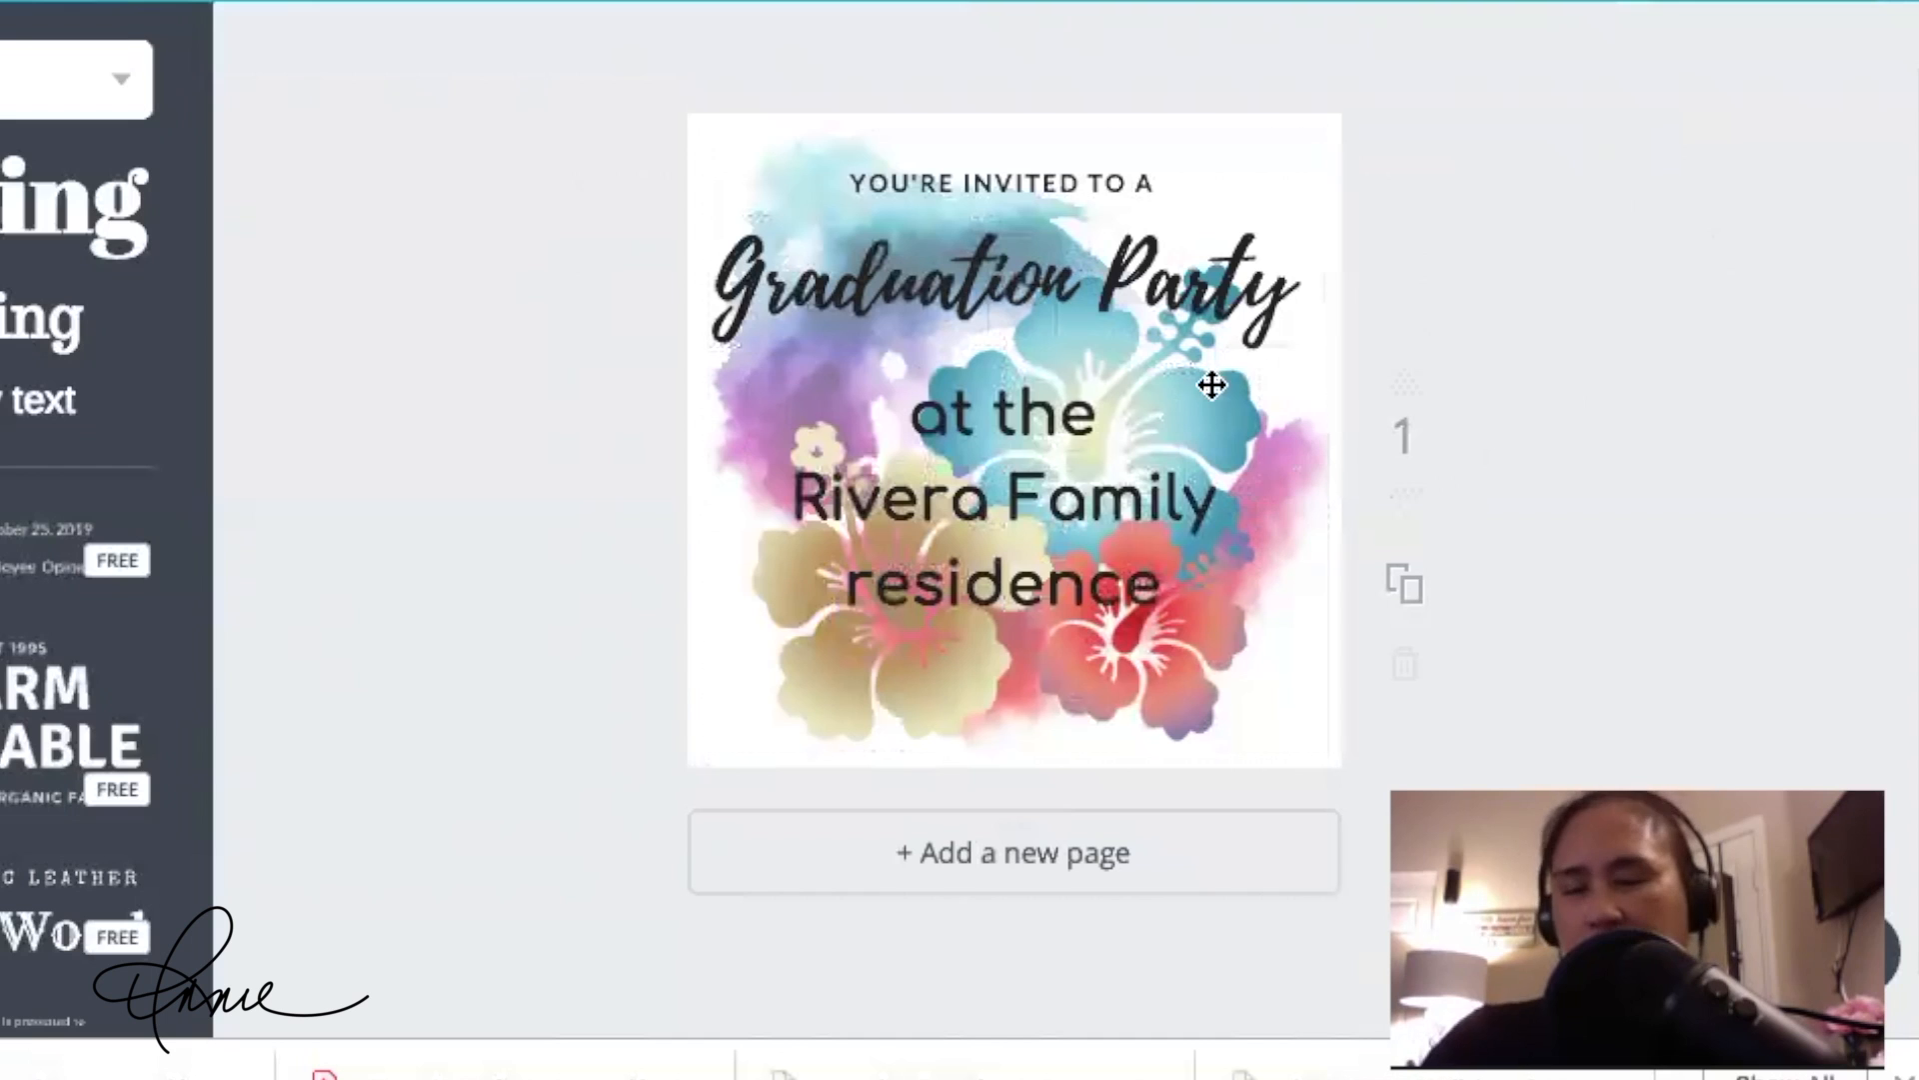
Step: Adjust the hibiscus background image's transparency, trying 53 before settling just below full opacity
click(1264, 446)
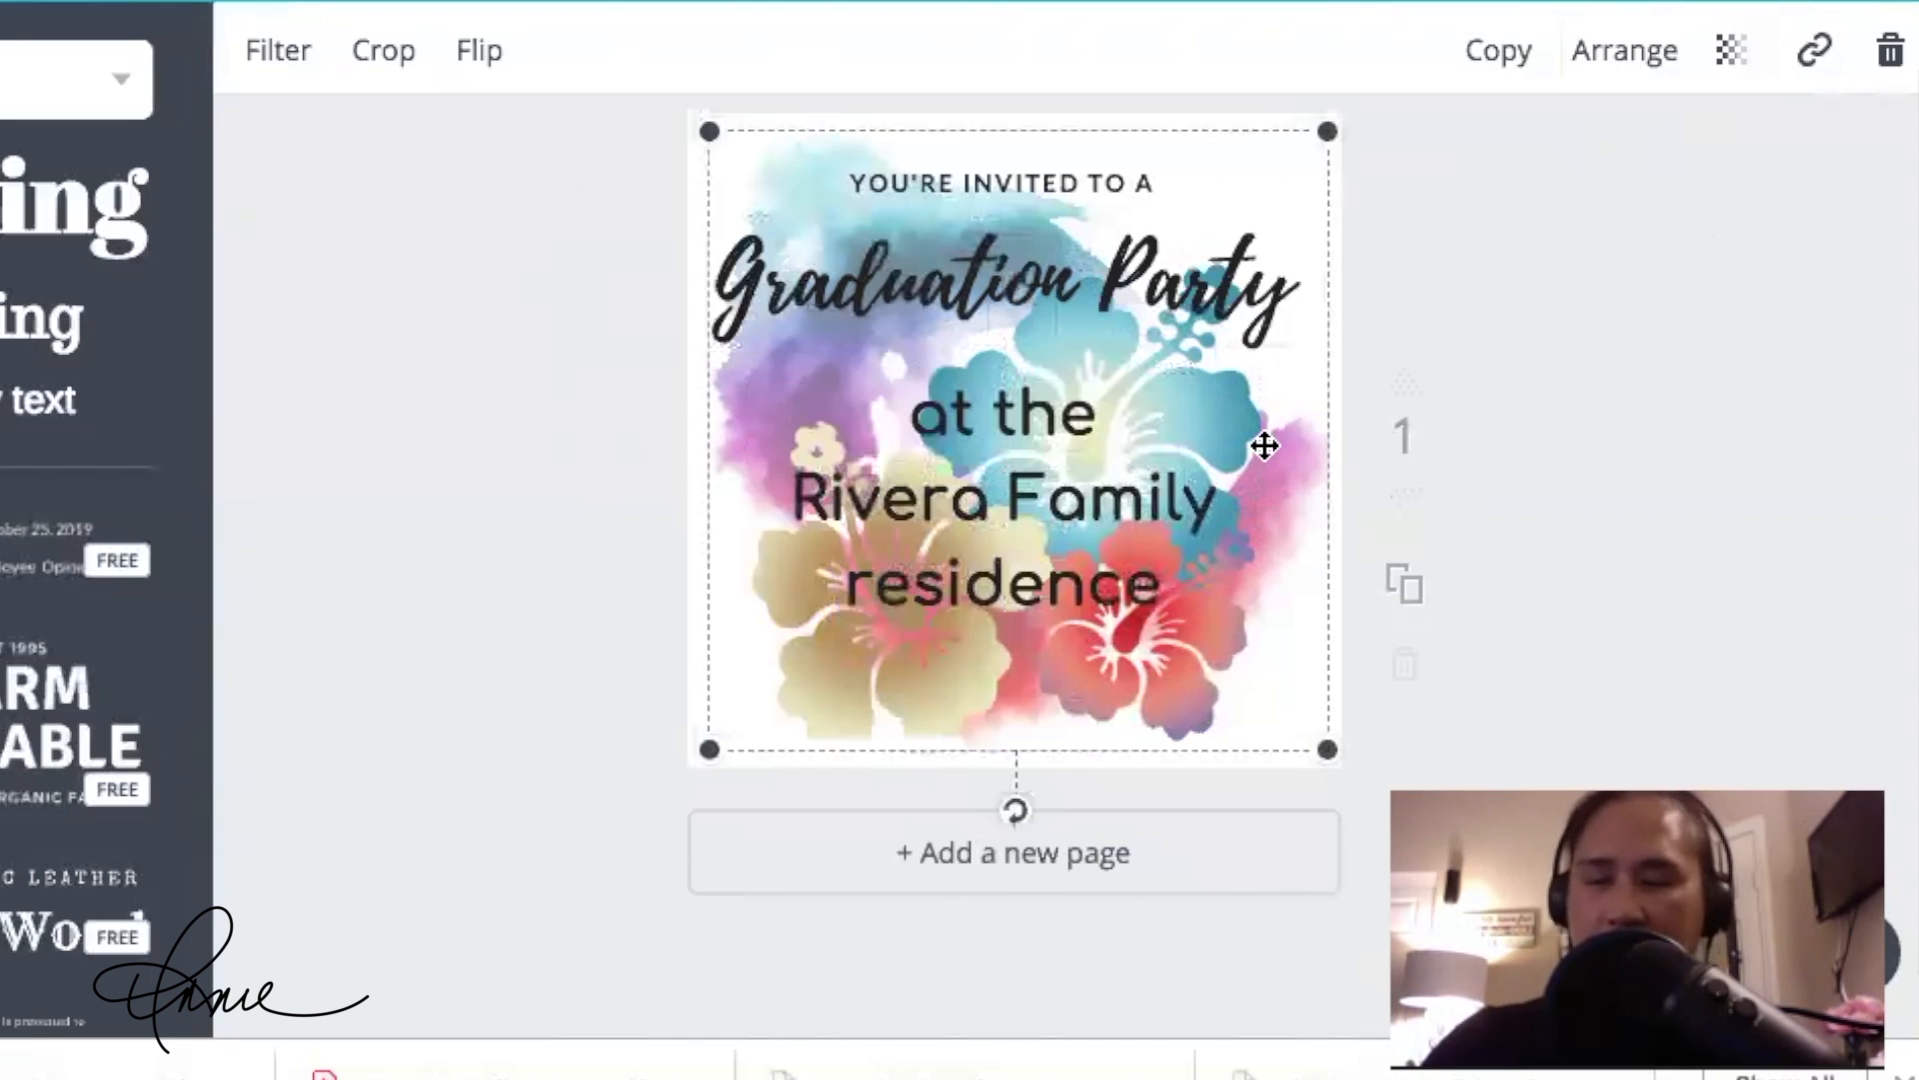
click(1734, 62)
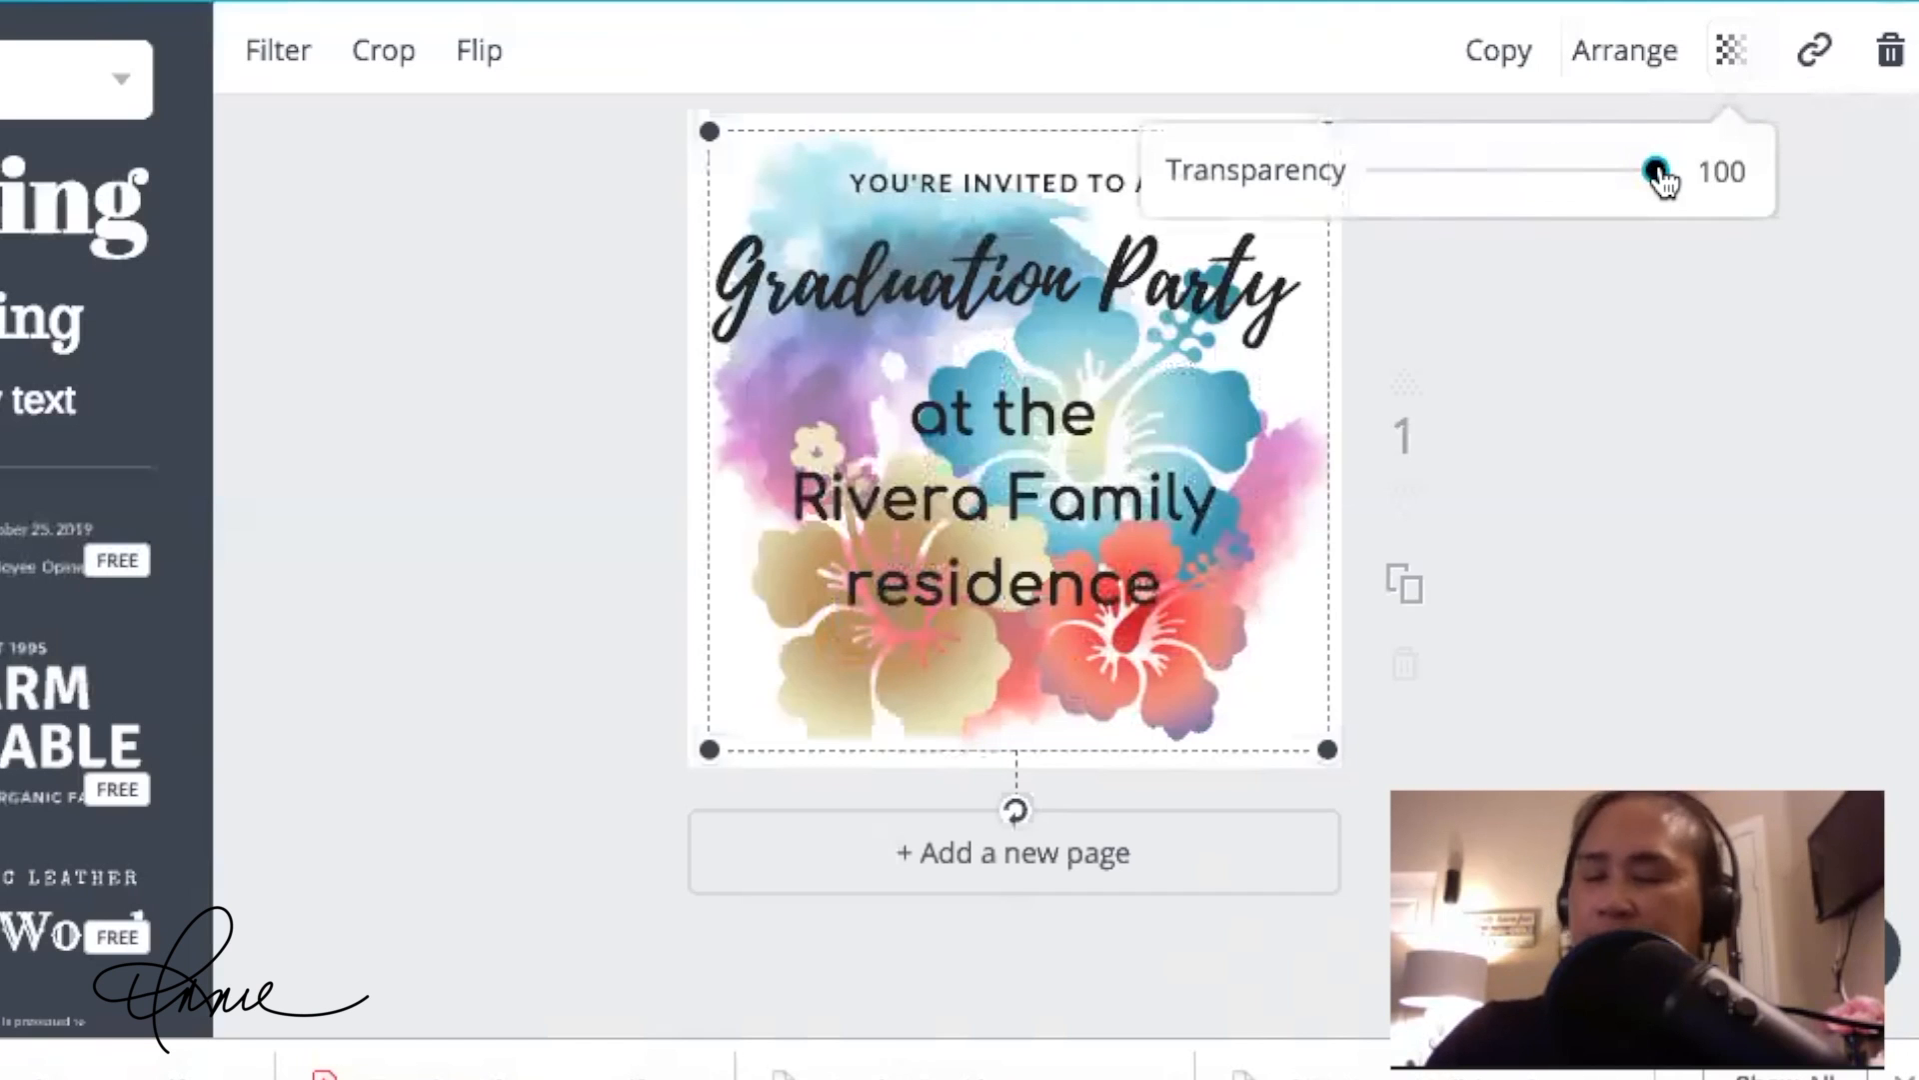
drag(1661, 180, 1528, 177)
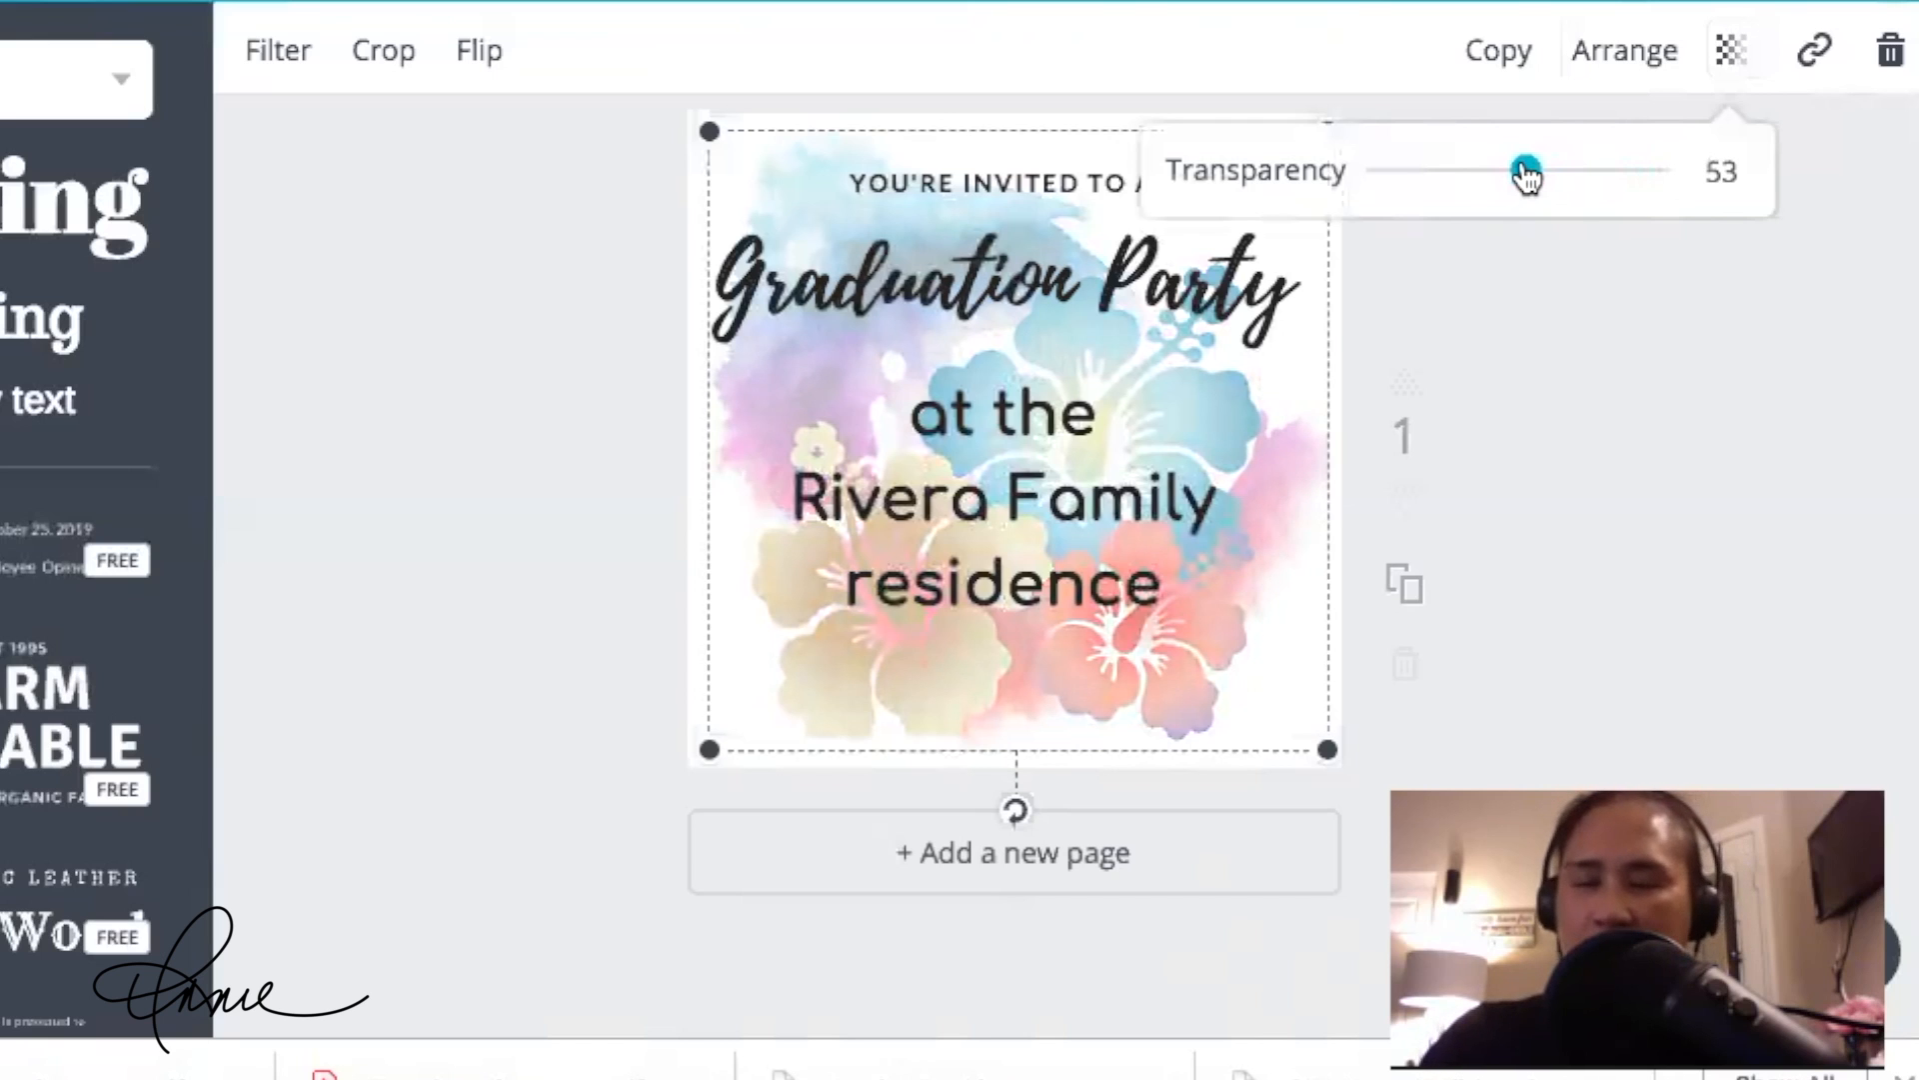
drag(1526, 177, 1629, 175)
click(1819, 155)
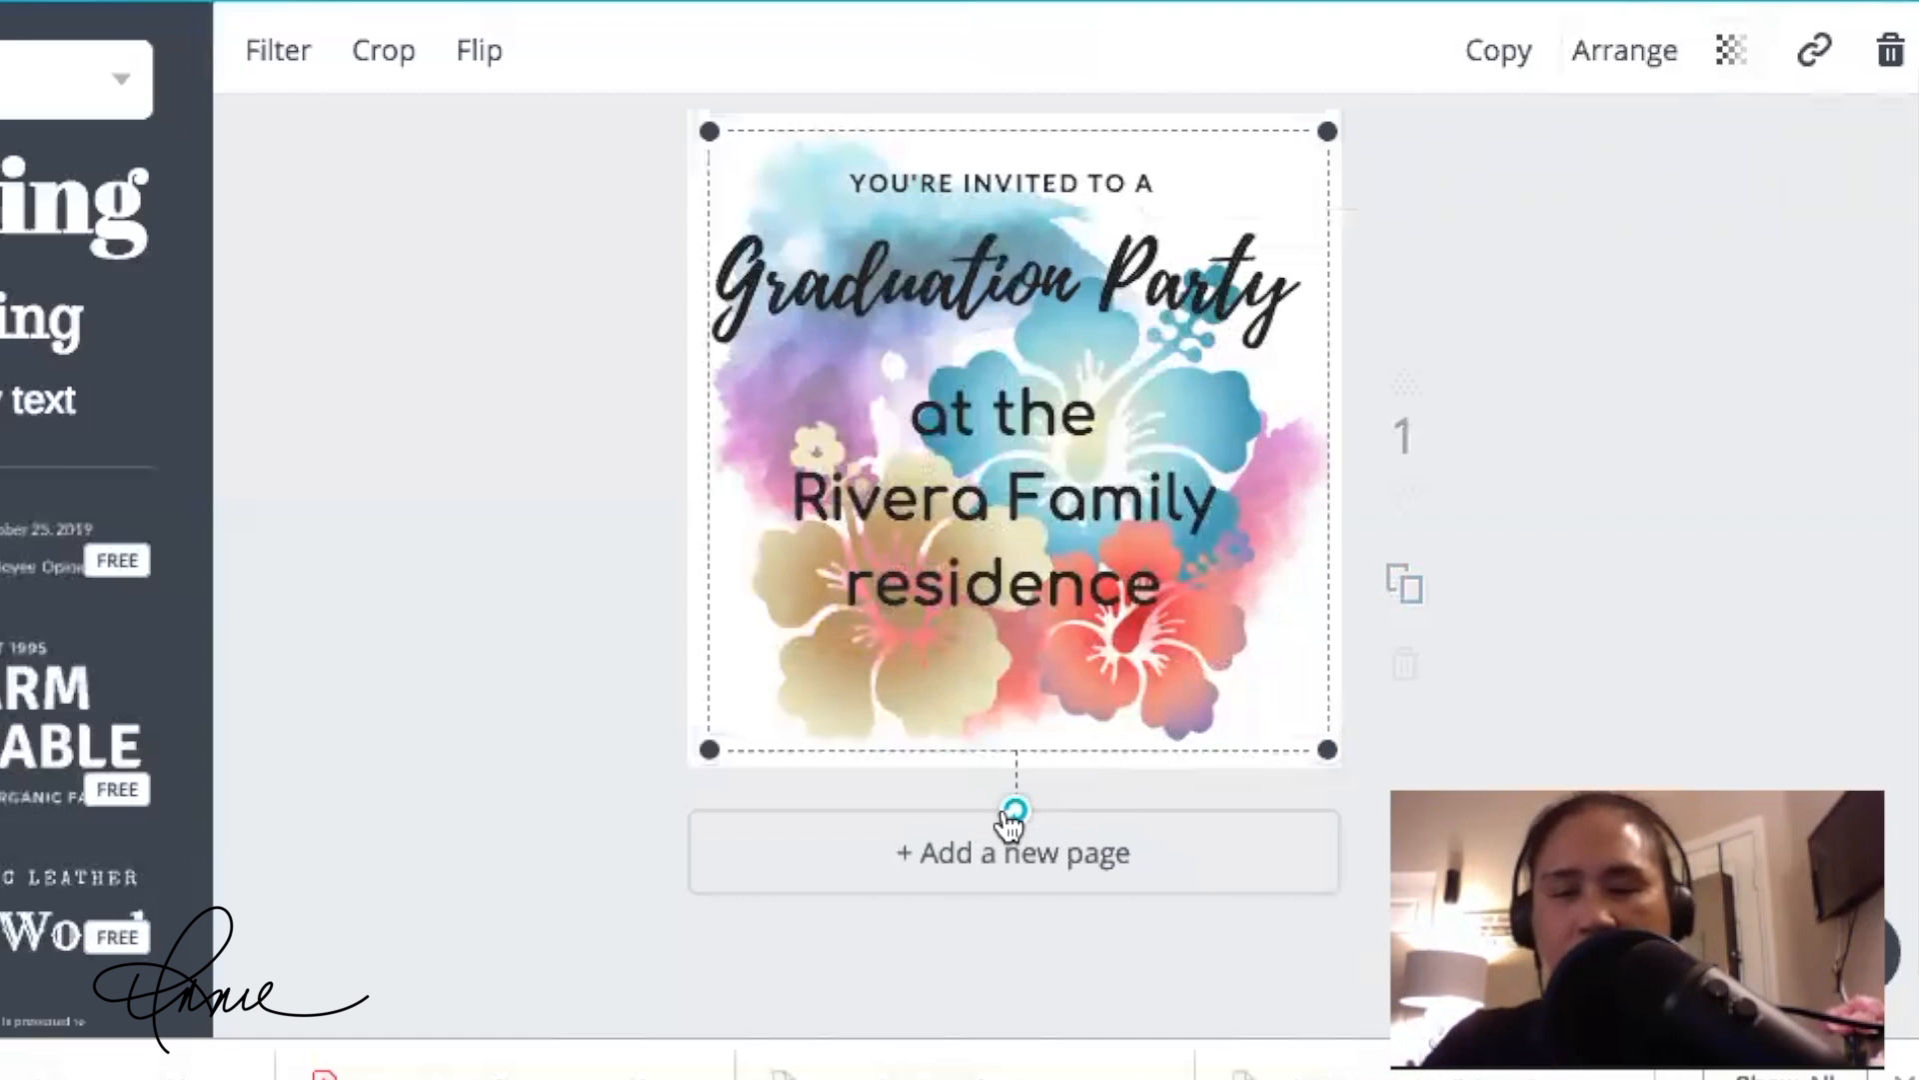
Step: Try rotating the hibiscus background image a quarter turn counterclockwise and return it to its original orientation
drag(1015, 812, 1219, 445)
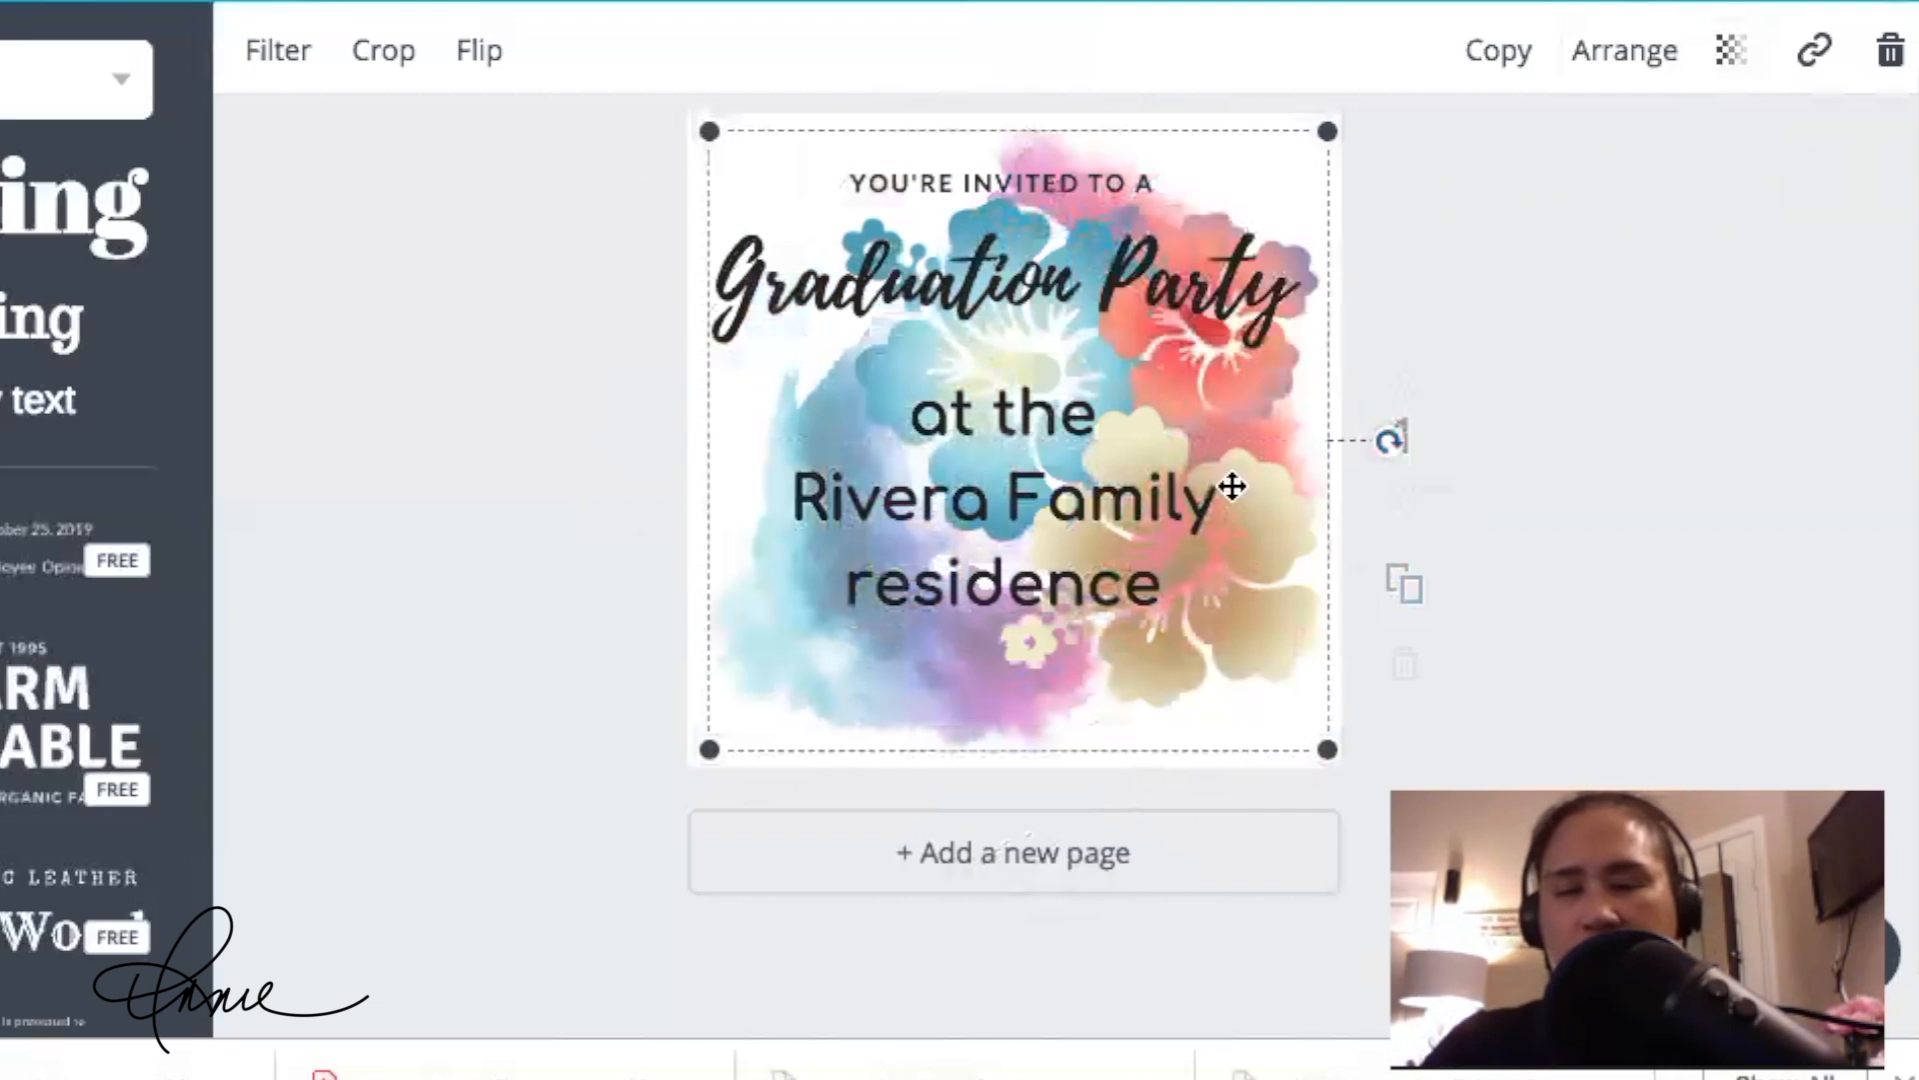
drag(1390, 449, 1021, 688)
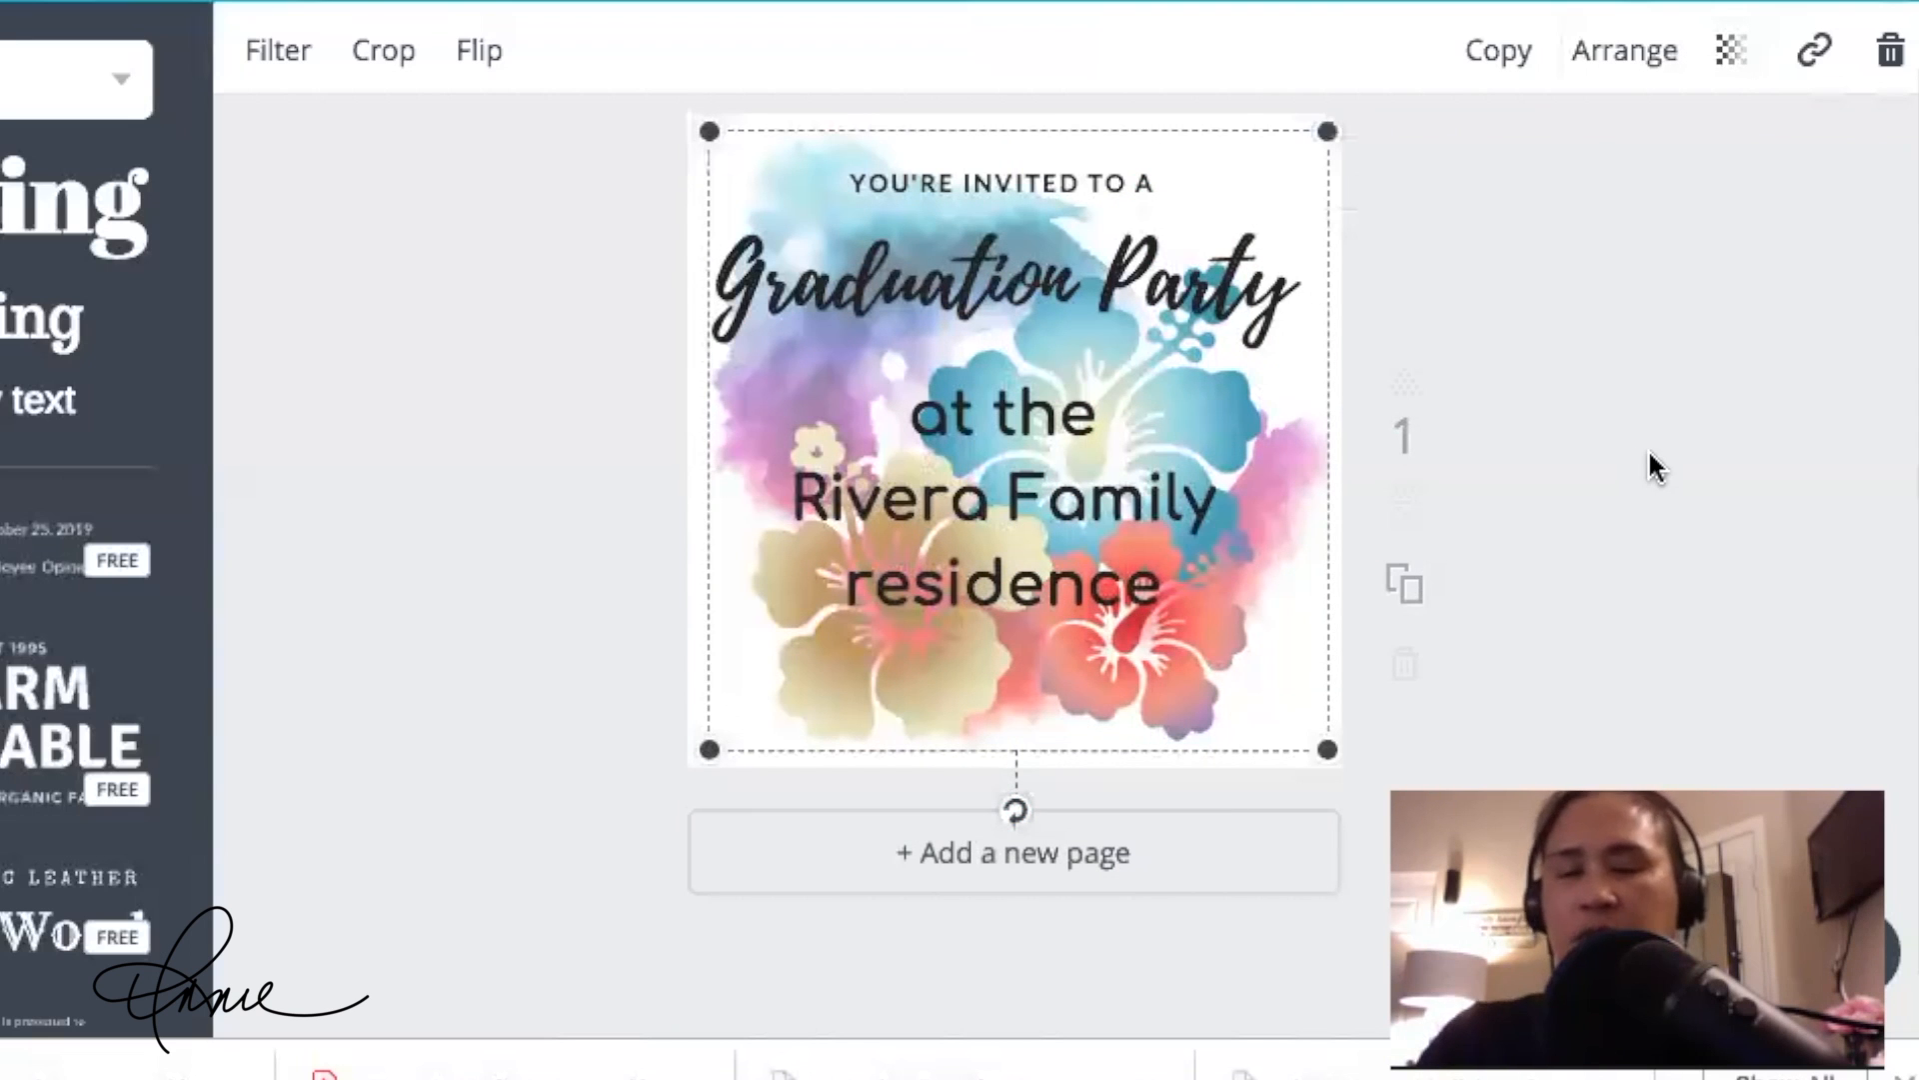
click(1650, 455)
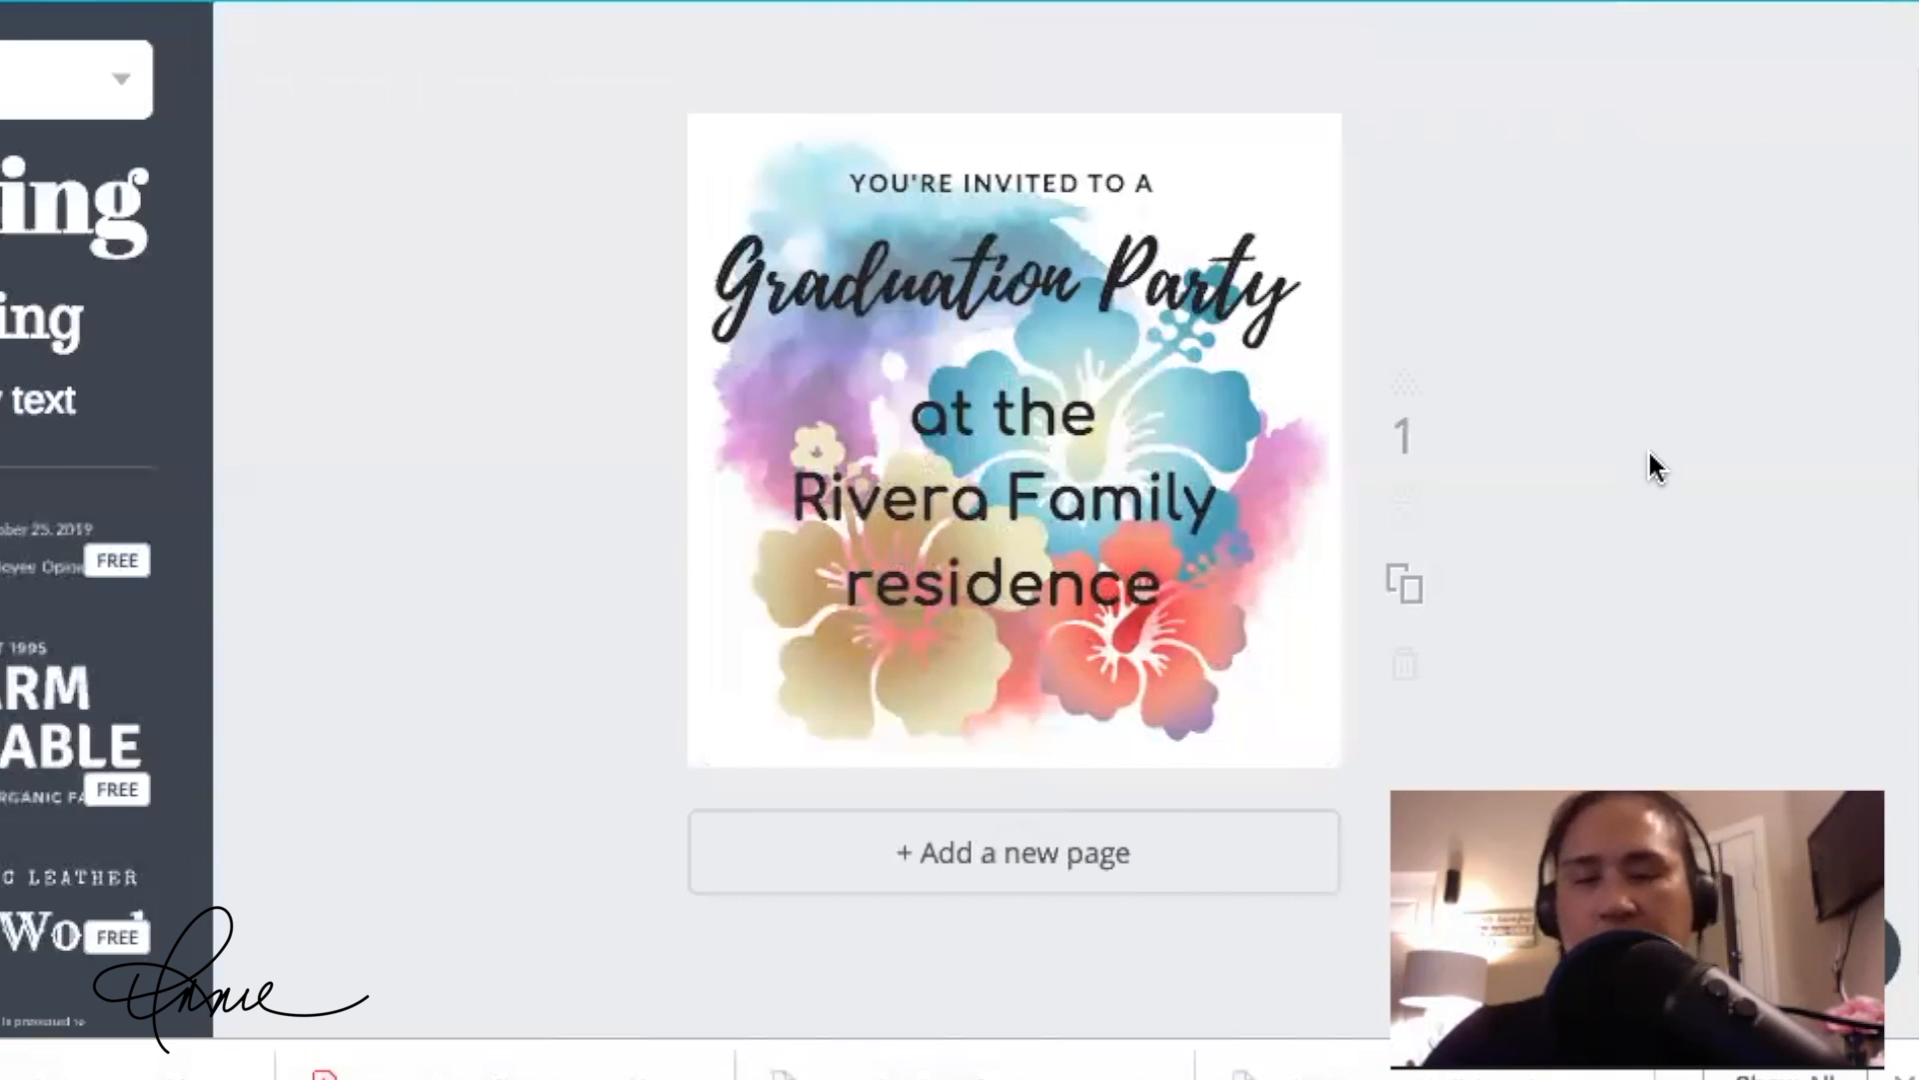
Step: Rotate the hibiscus background image 180 degrees so the red and beige flowers sit behind the title
click(1078, 689)
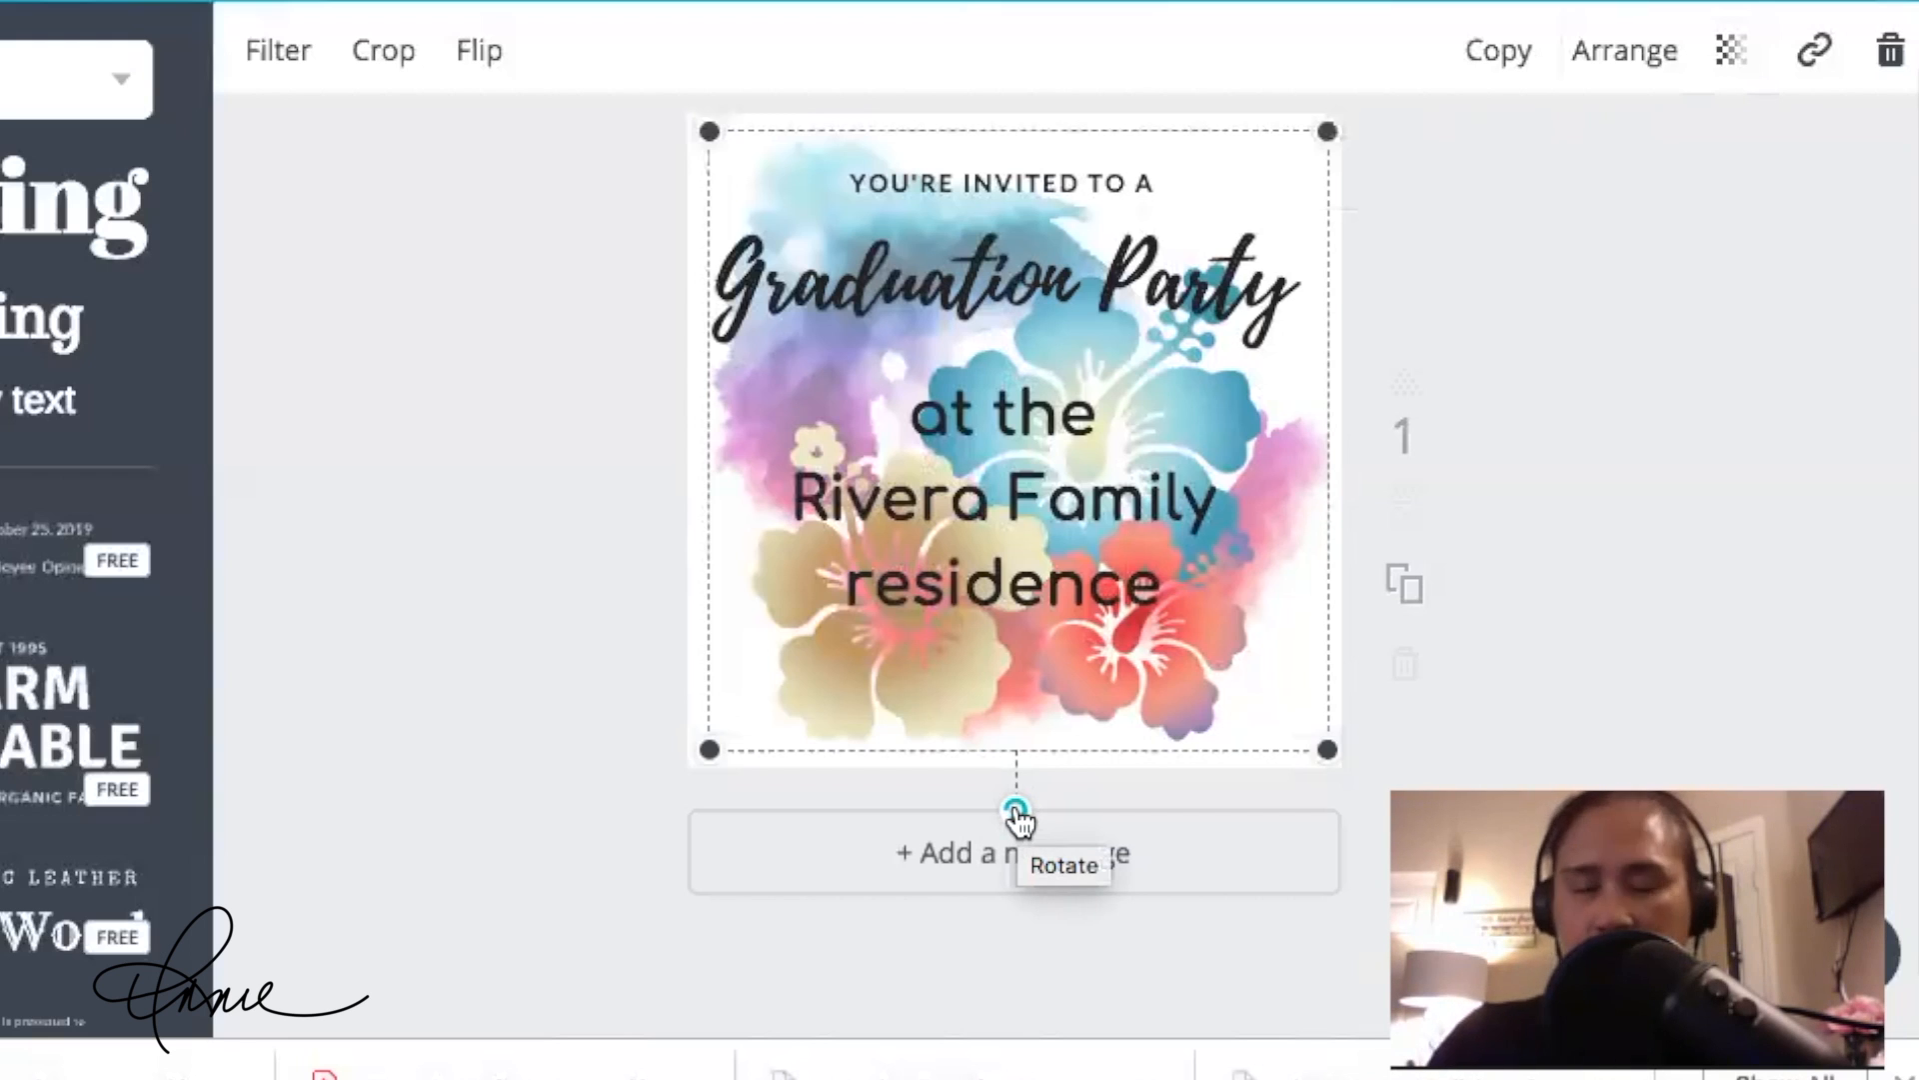
drag(1017, 820, 1019, 181)
click(1724, 280)
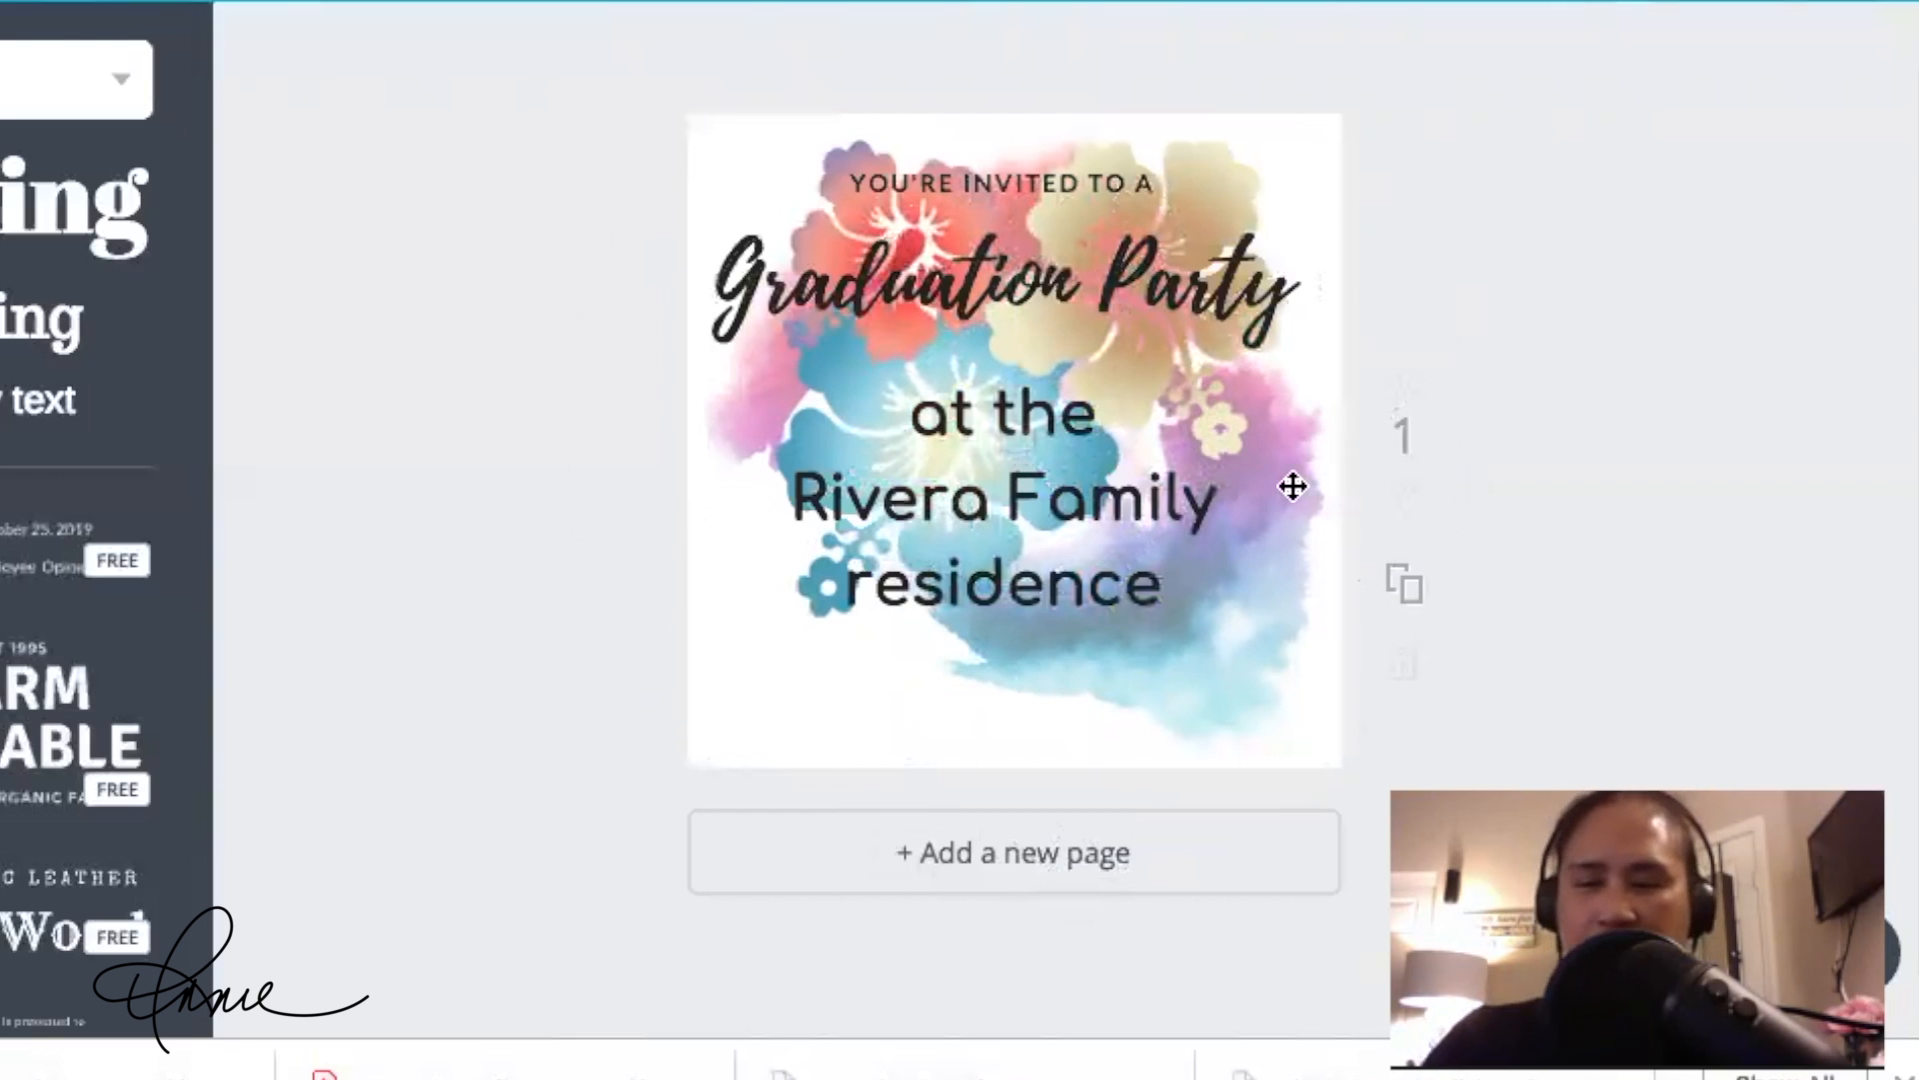
Step: Rotate the hibiscus background image a half turn counterclockwise so the beige and red flowers sit behind the lower text
click(1078, 185)
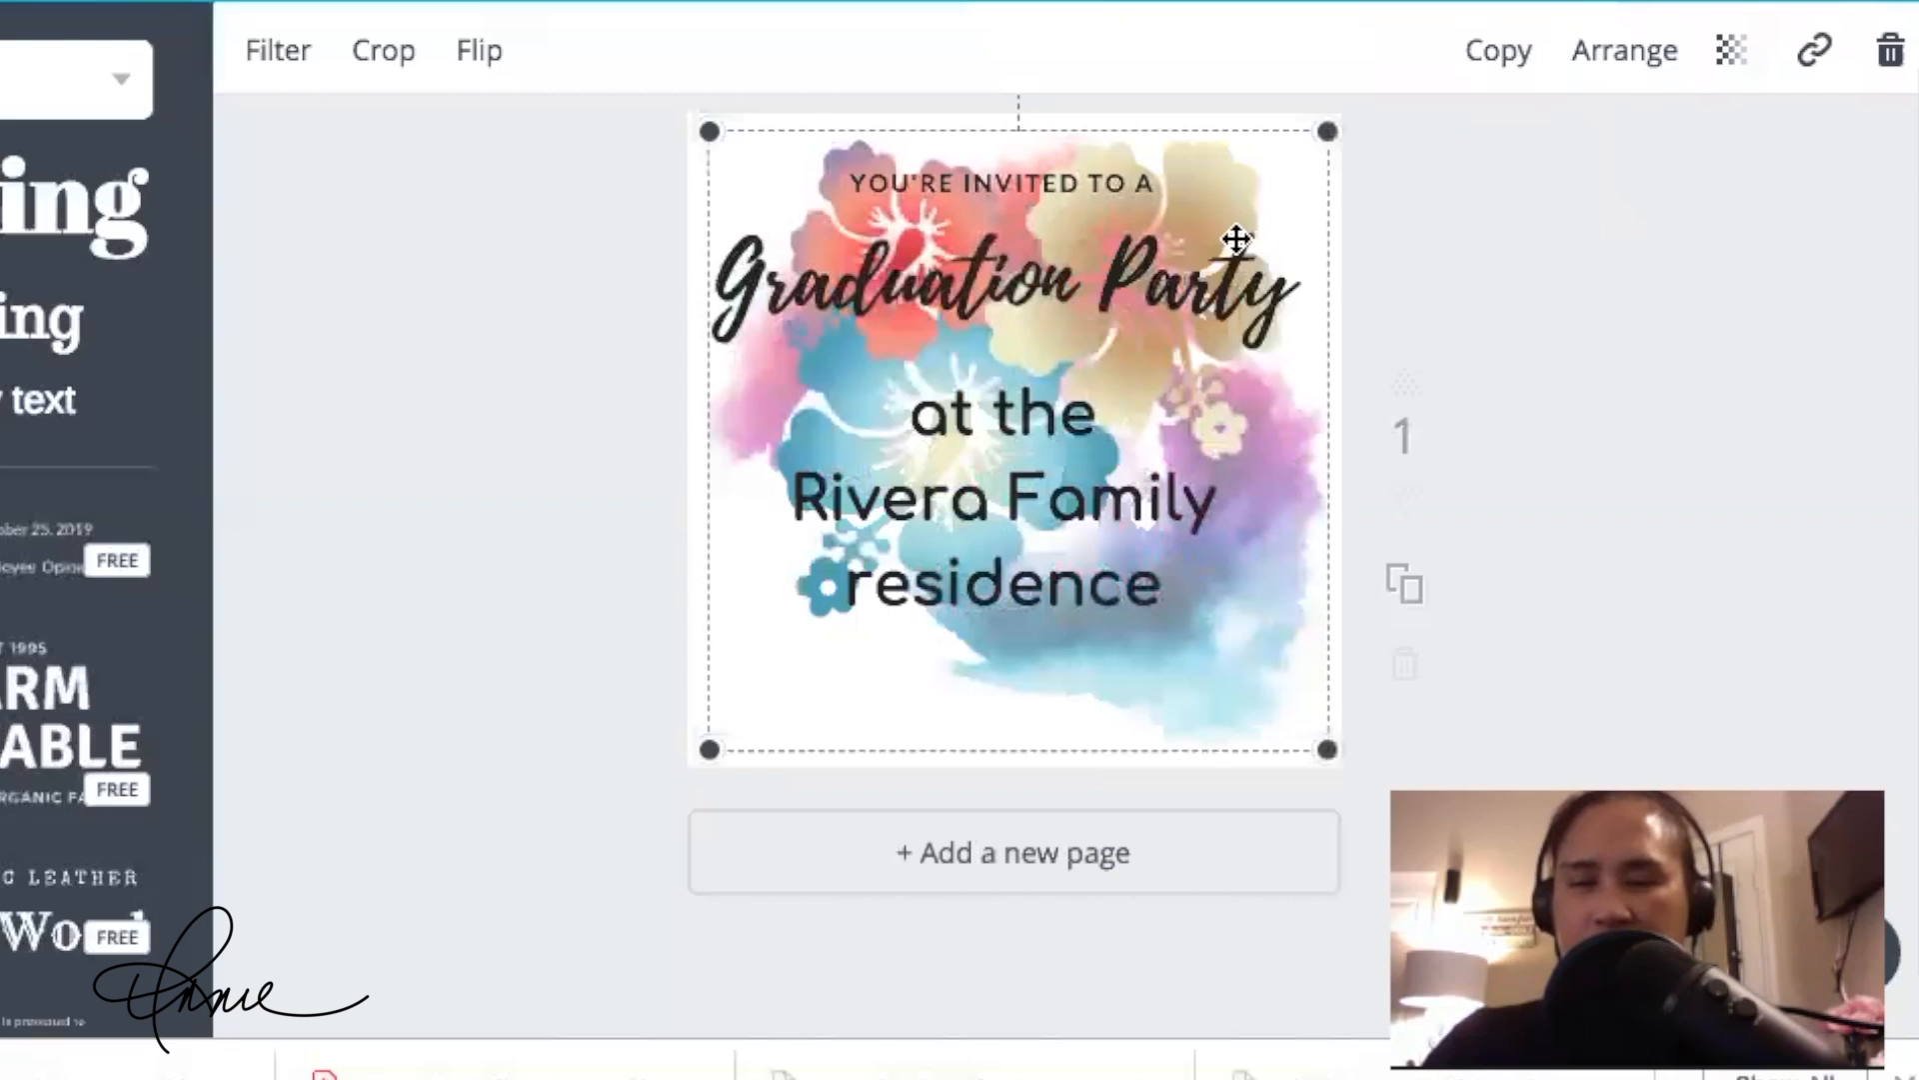
scroll(1234, 244, up, 1)
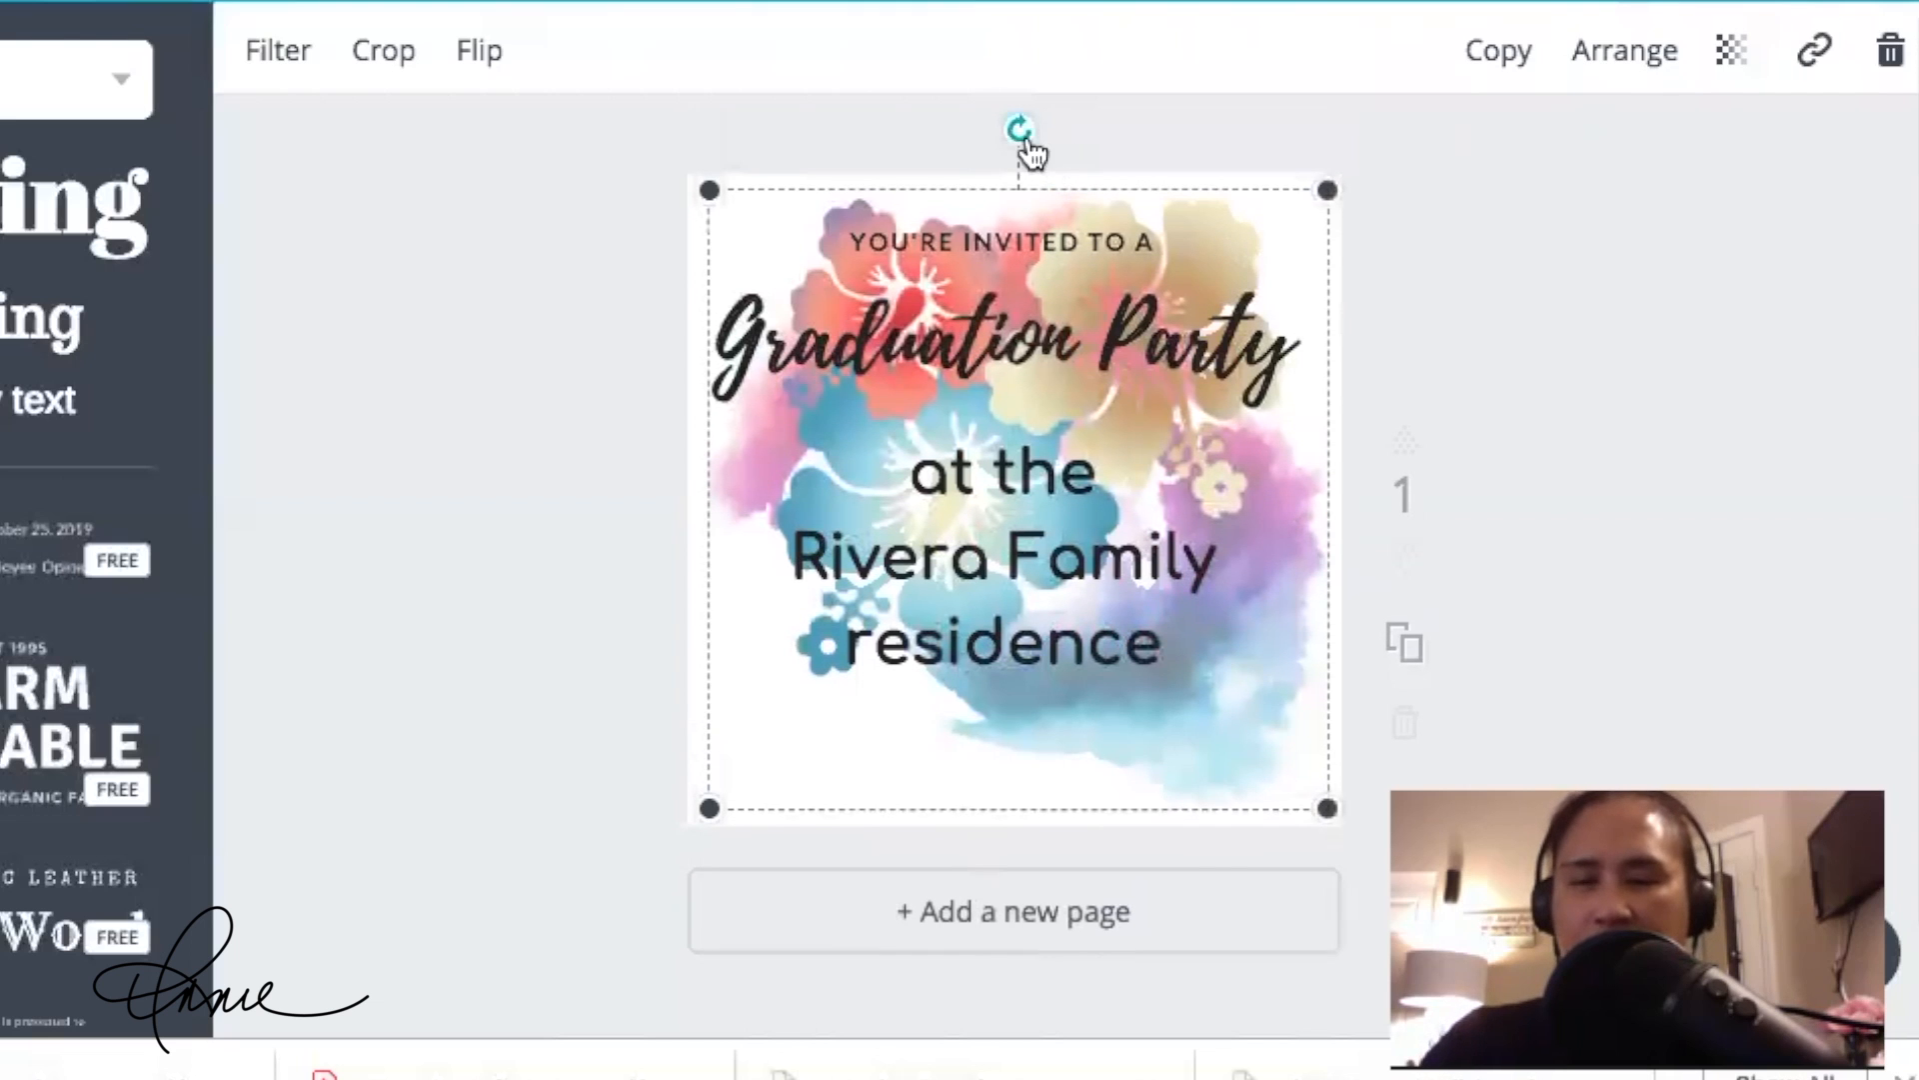
drag(1011, 132, 734, 511)
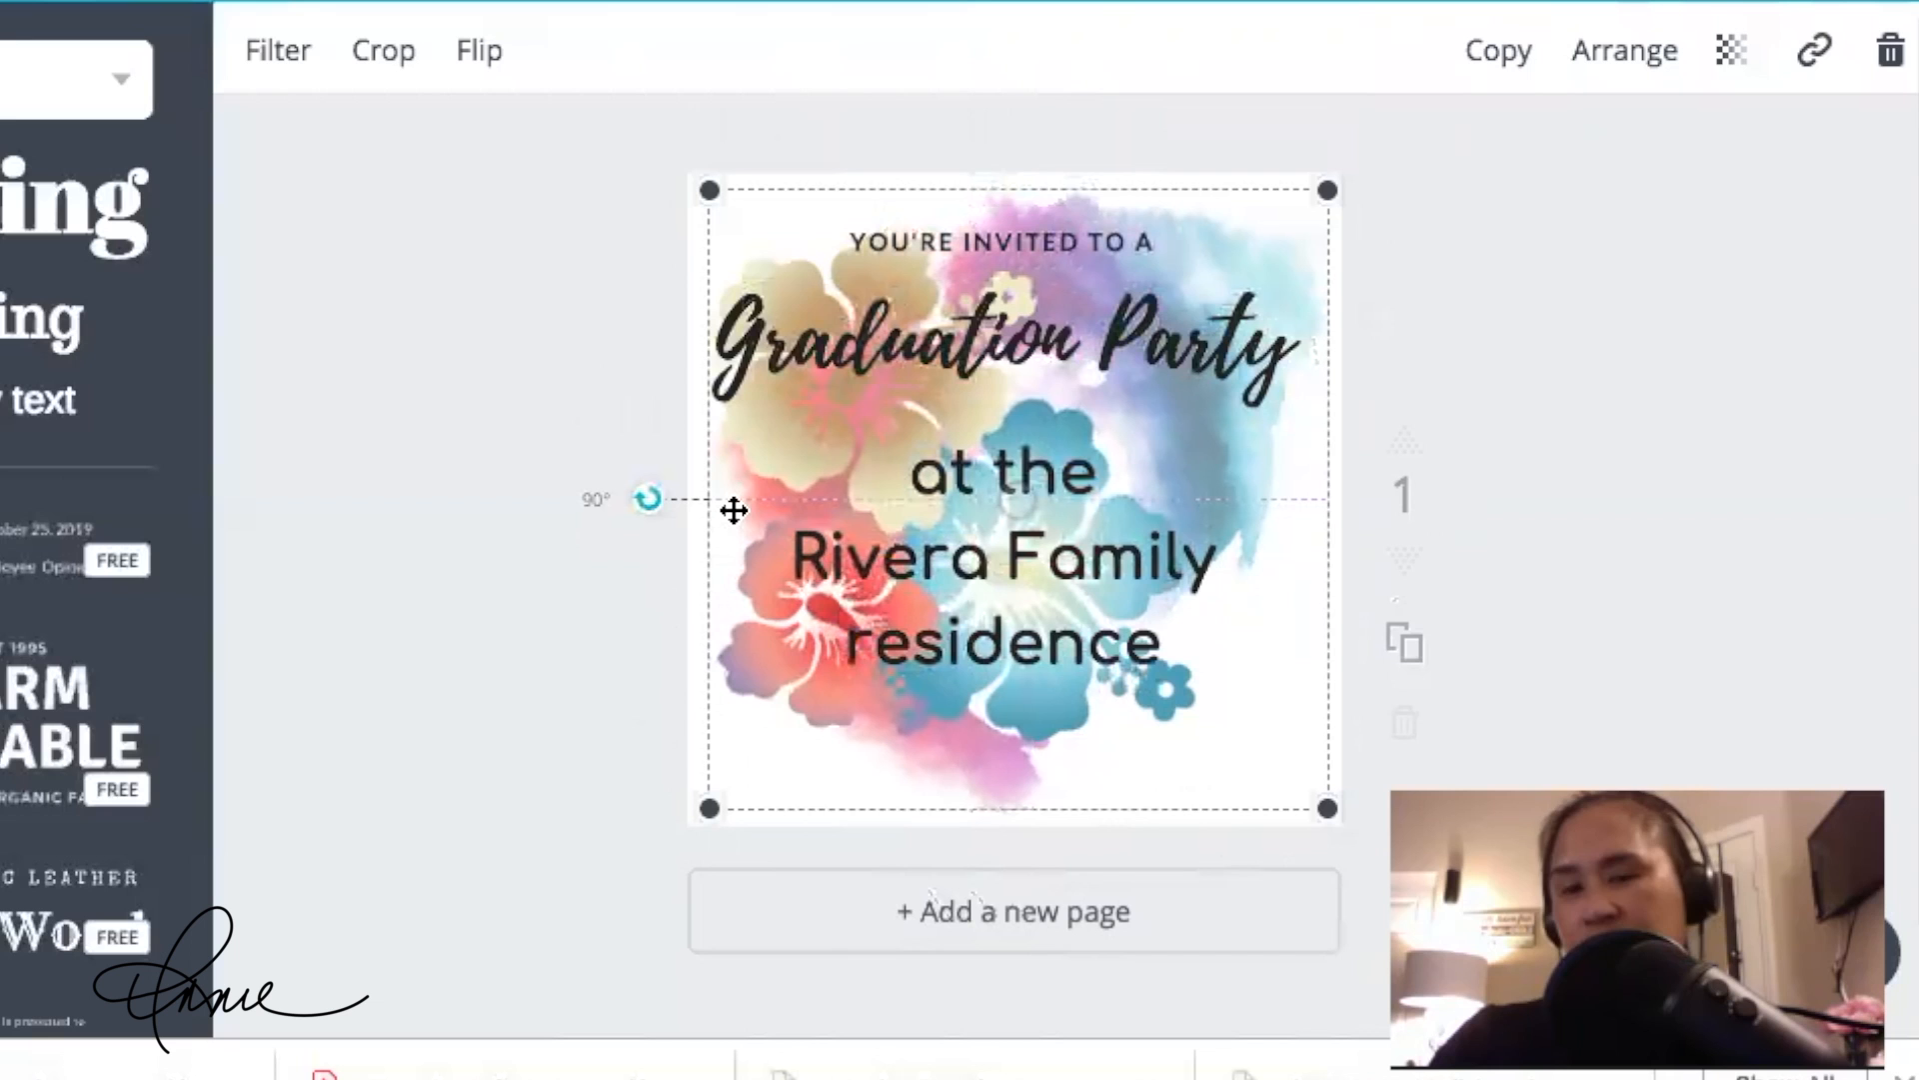
drag(734, 511, 1013, 603)
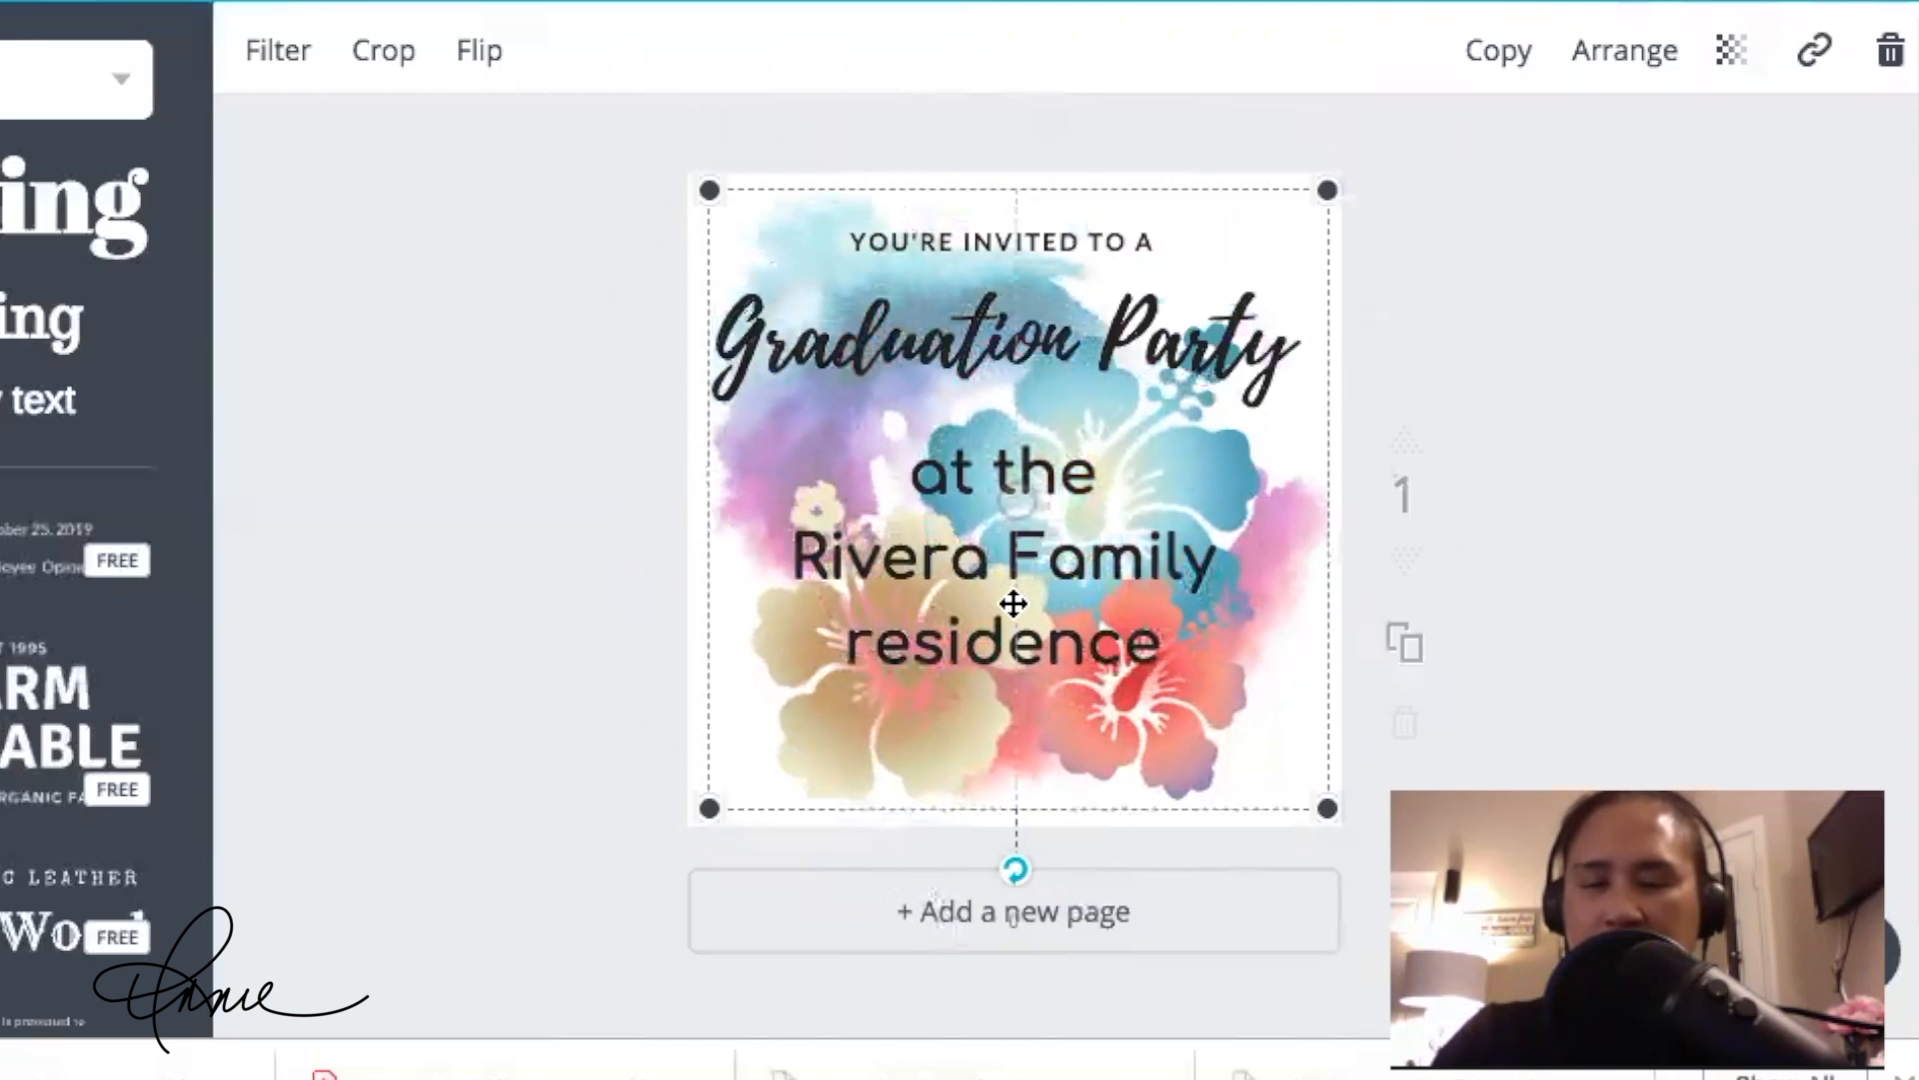
click(1749, 244)
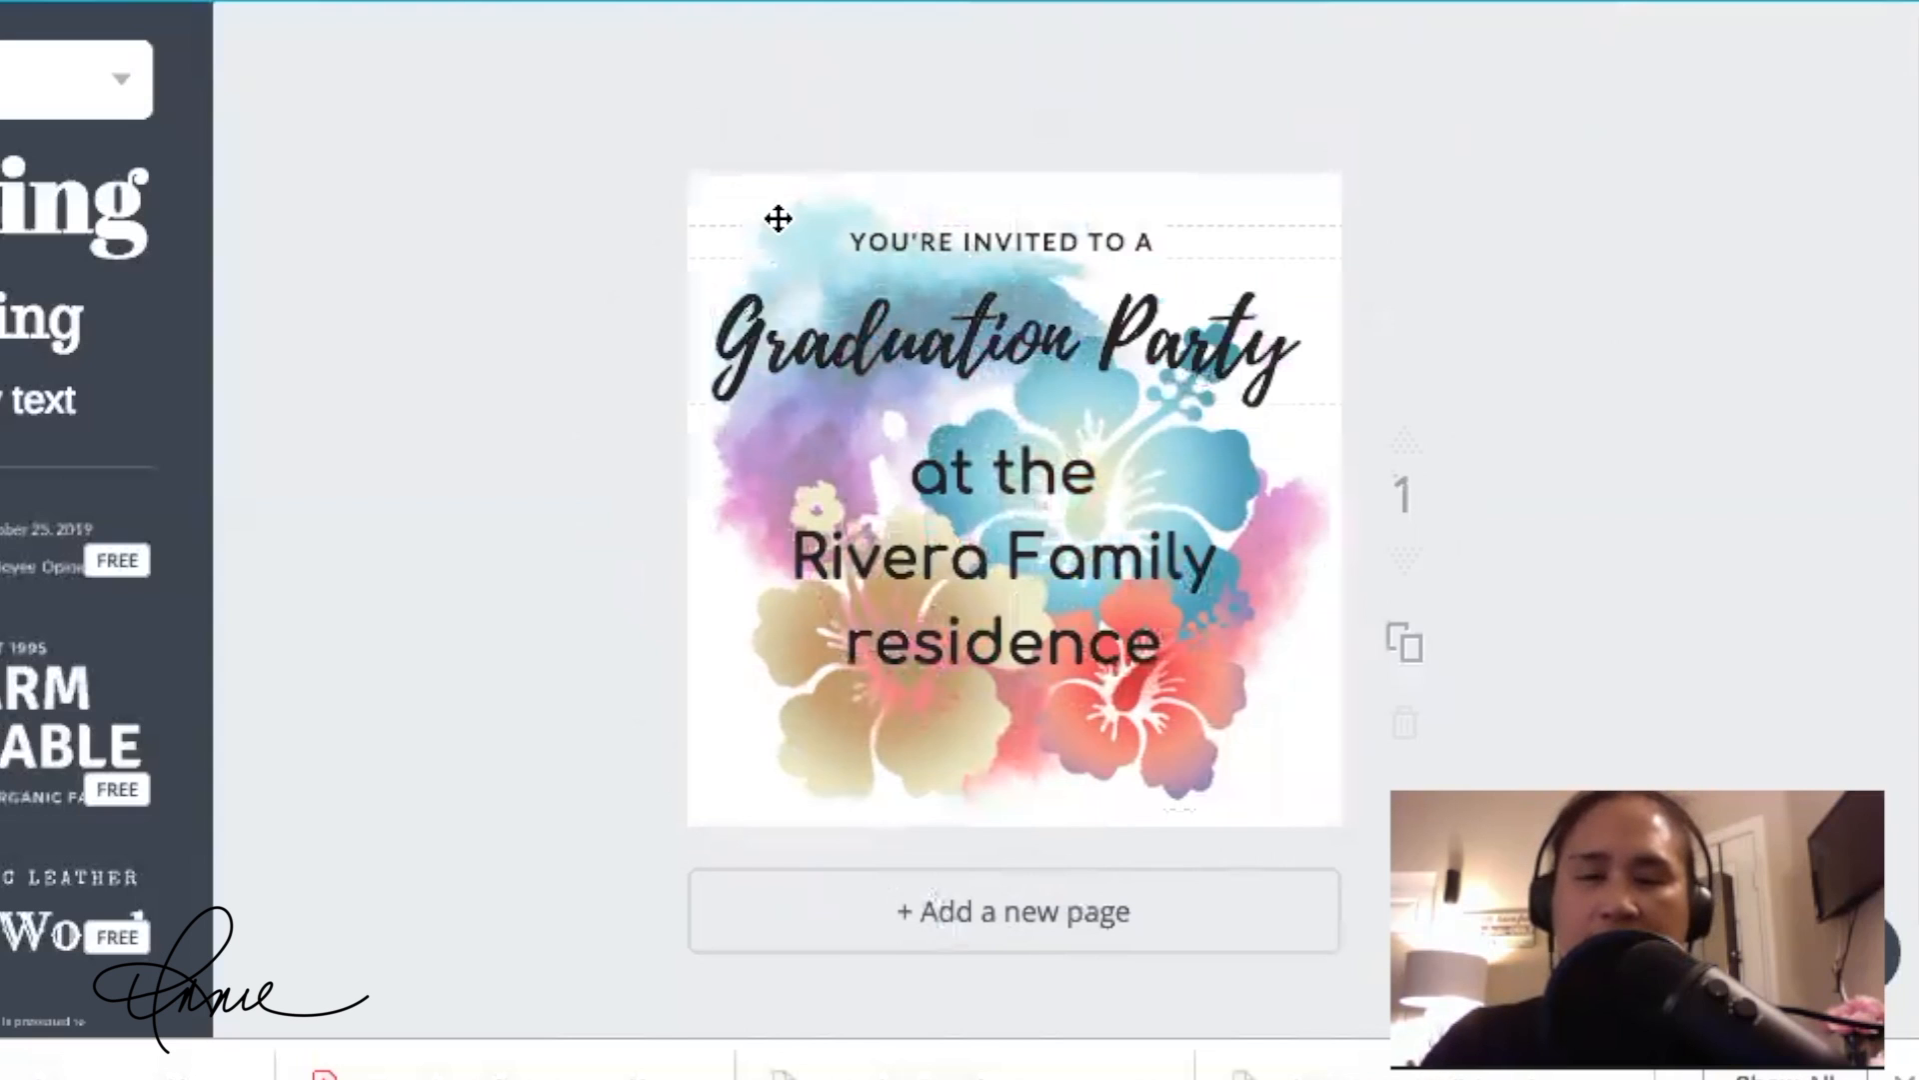
Step: Try flipping the hibiscus background image horizontally, reverse that flip, and flip the image vertically instead
click(892, 212)
click(1265, 540)
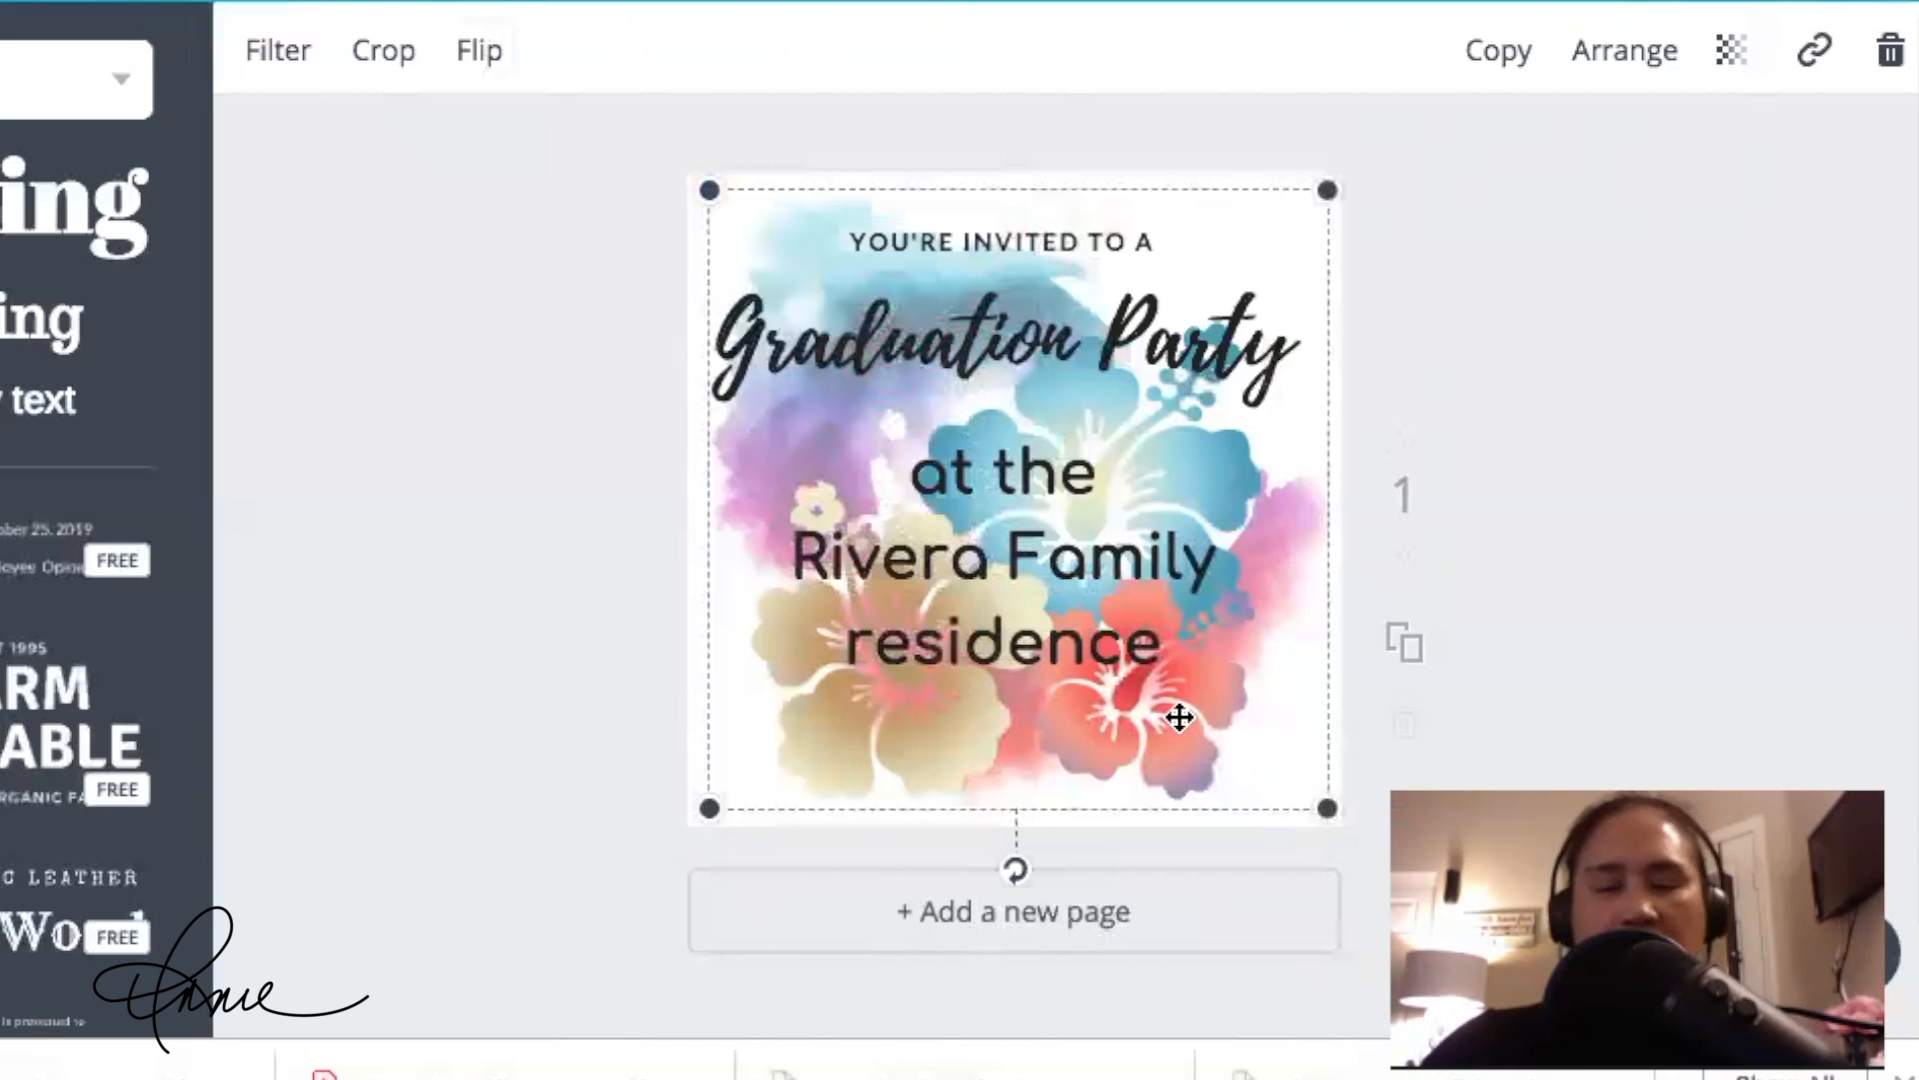
click(489, 55)
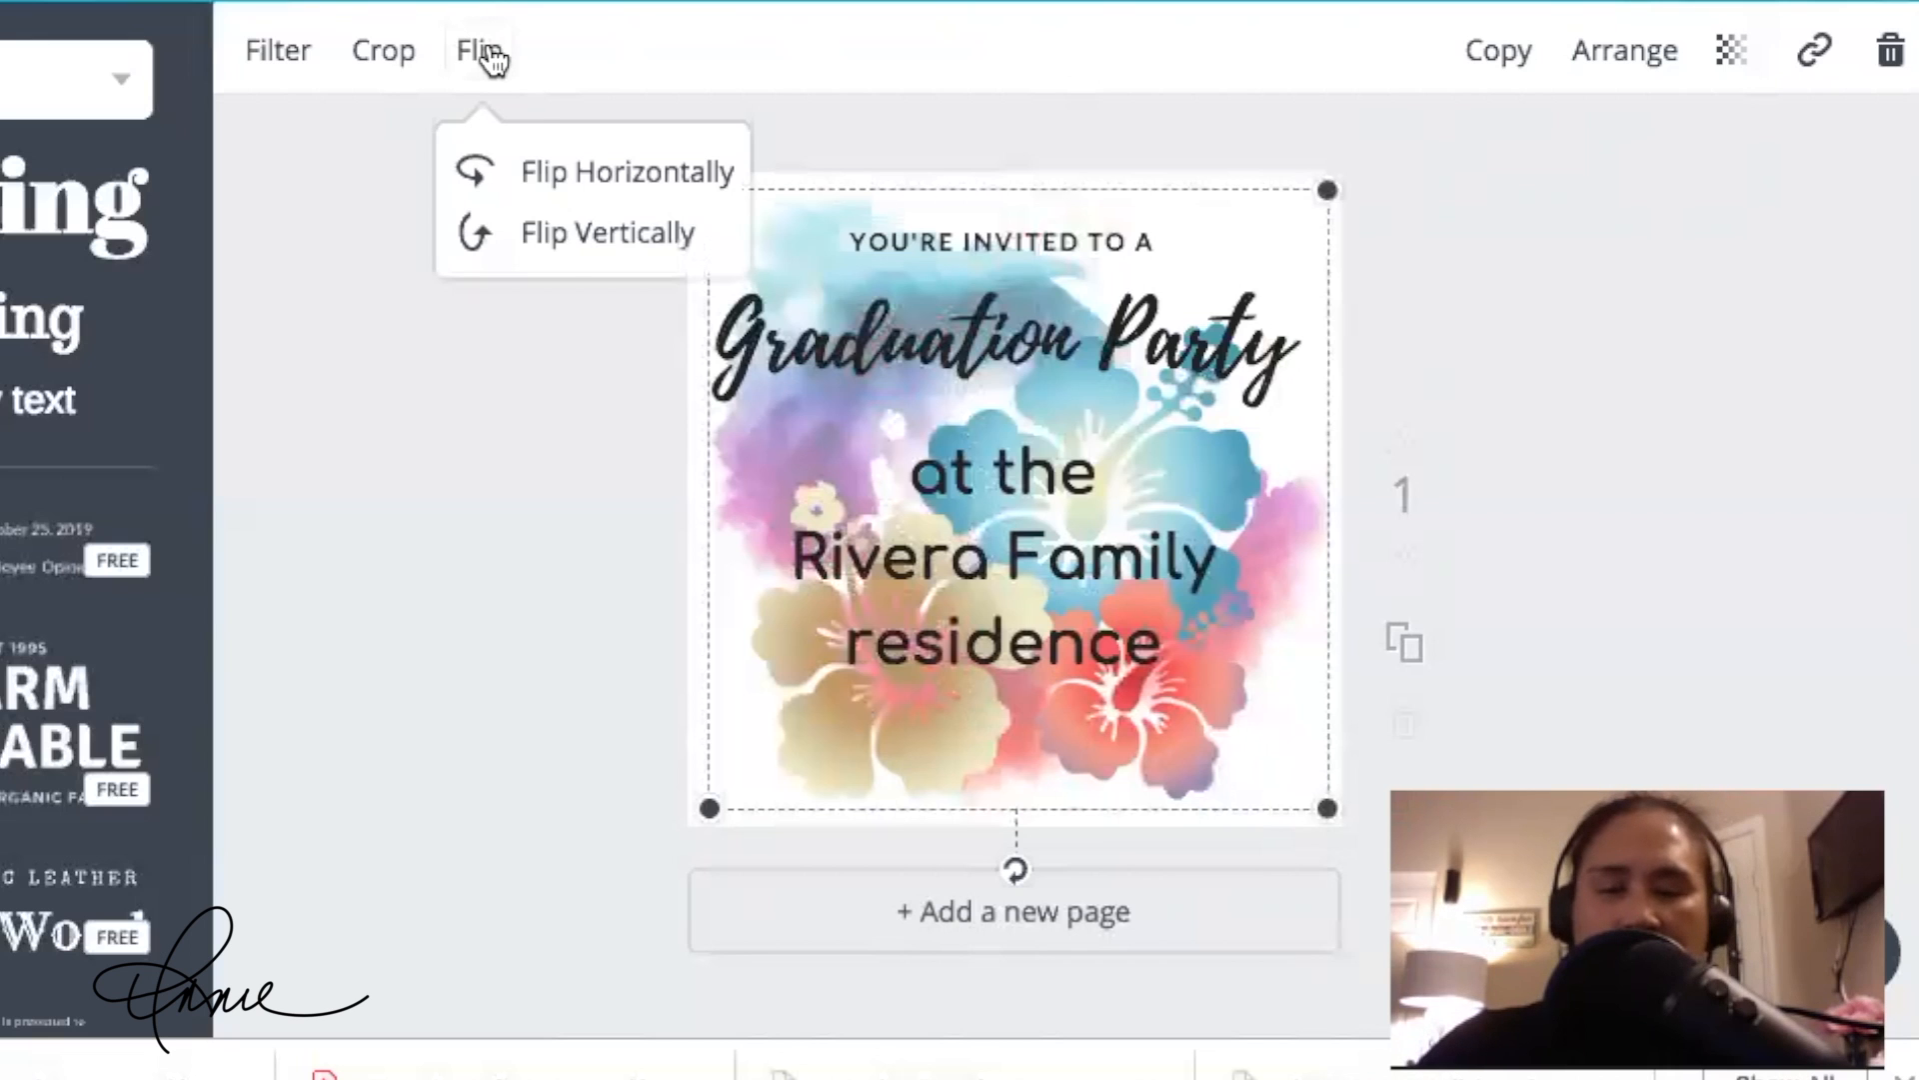
click(565, 186)
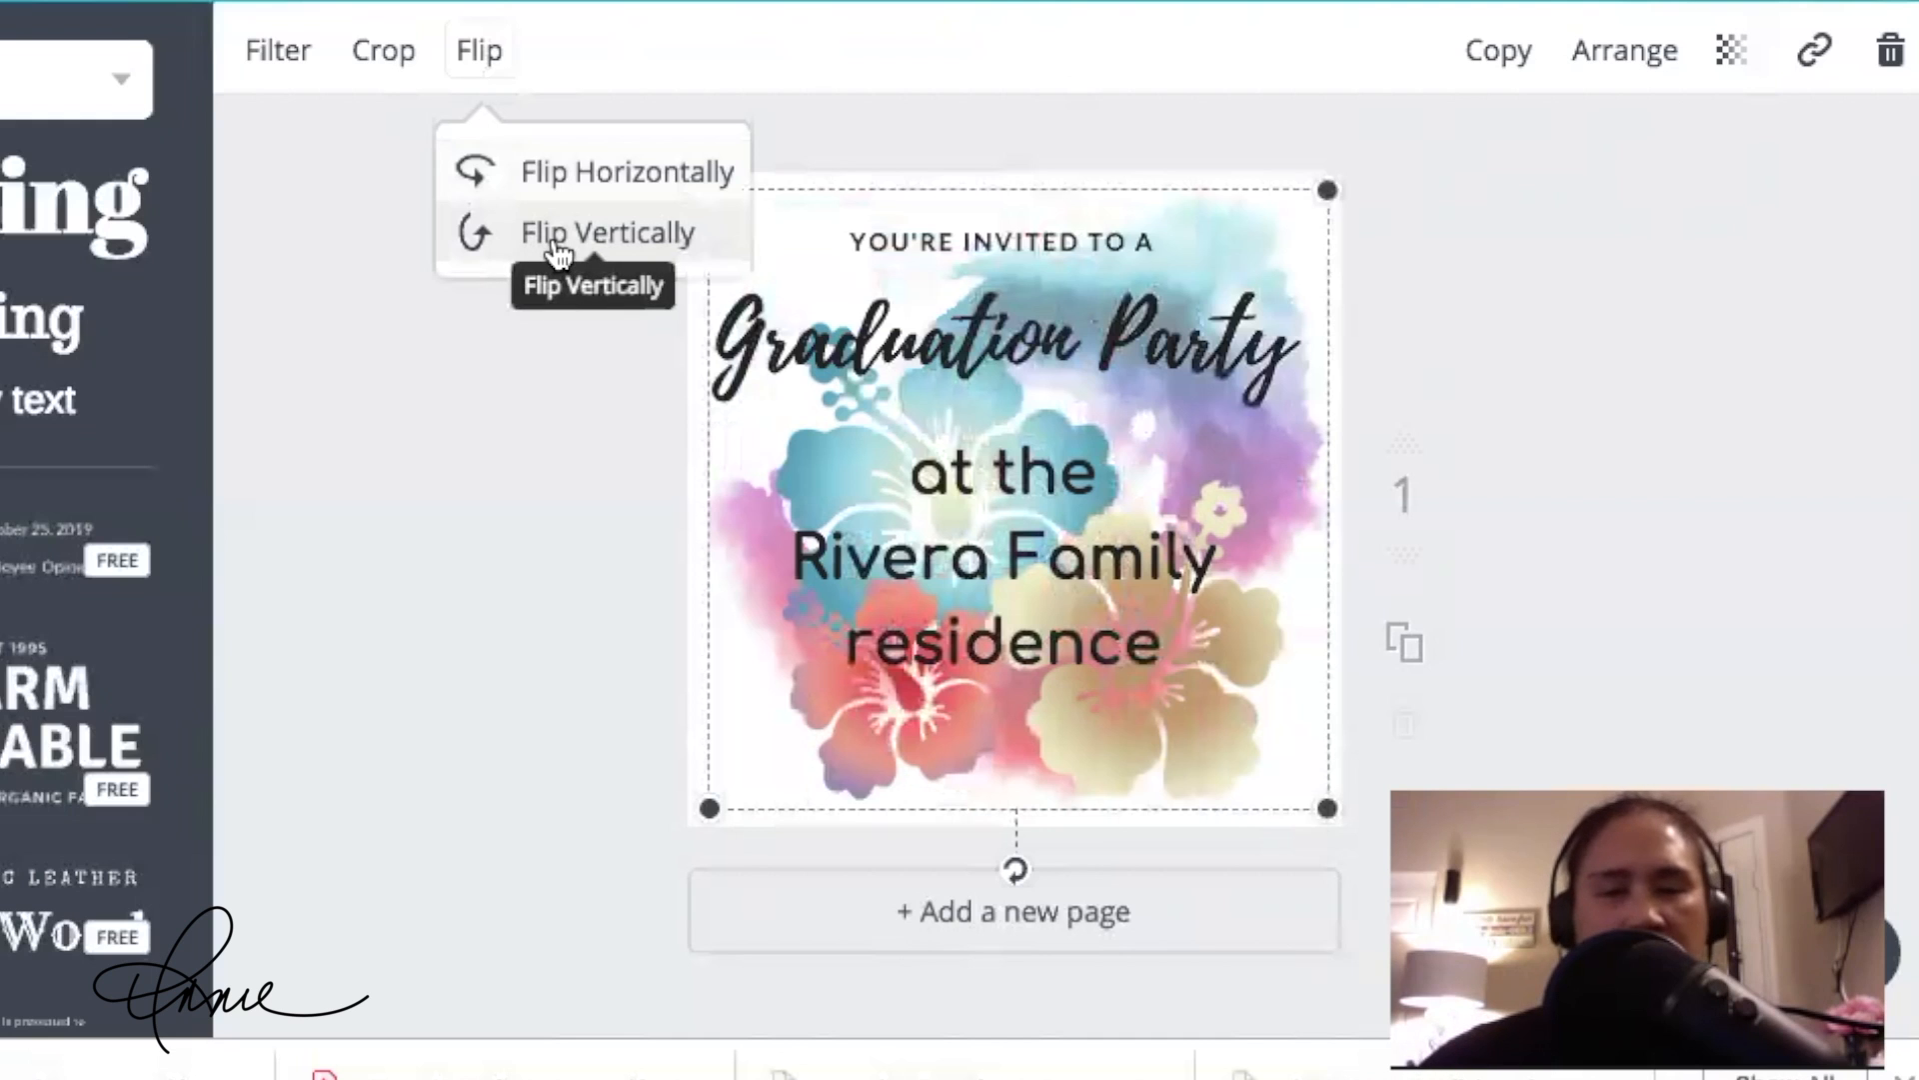
click(548, 180)
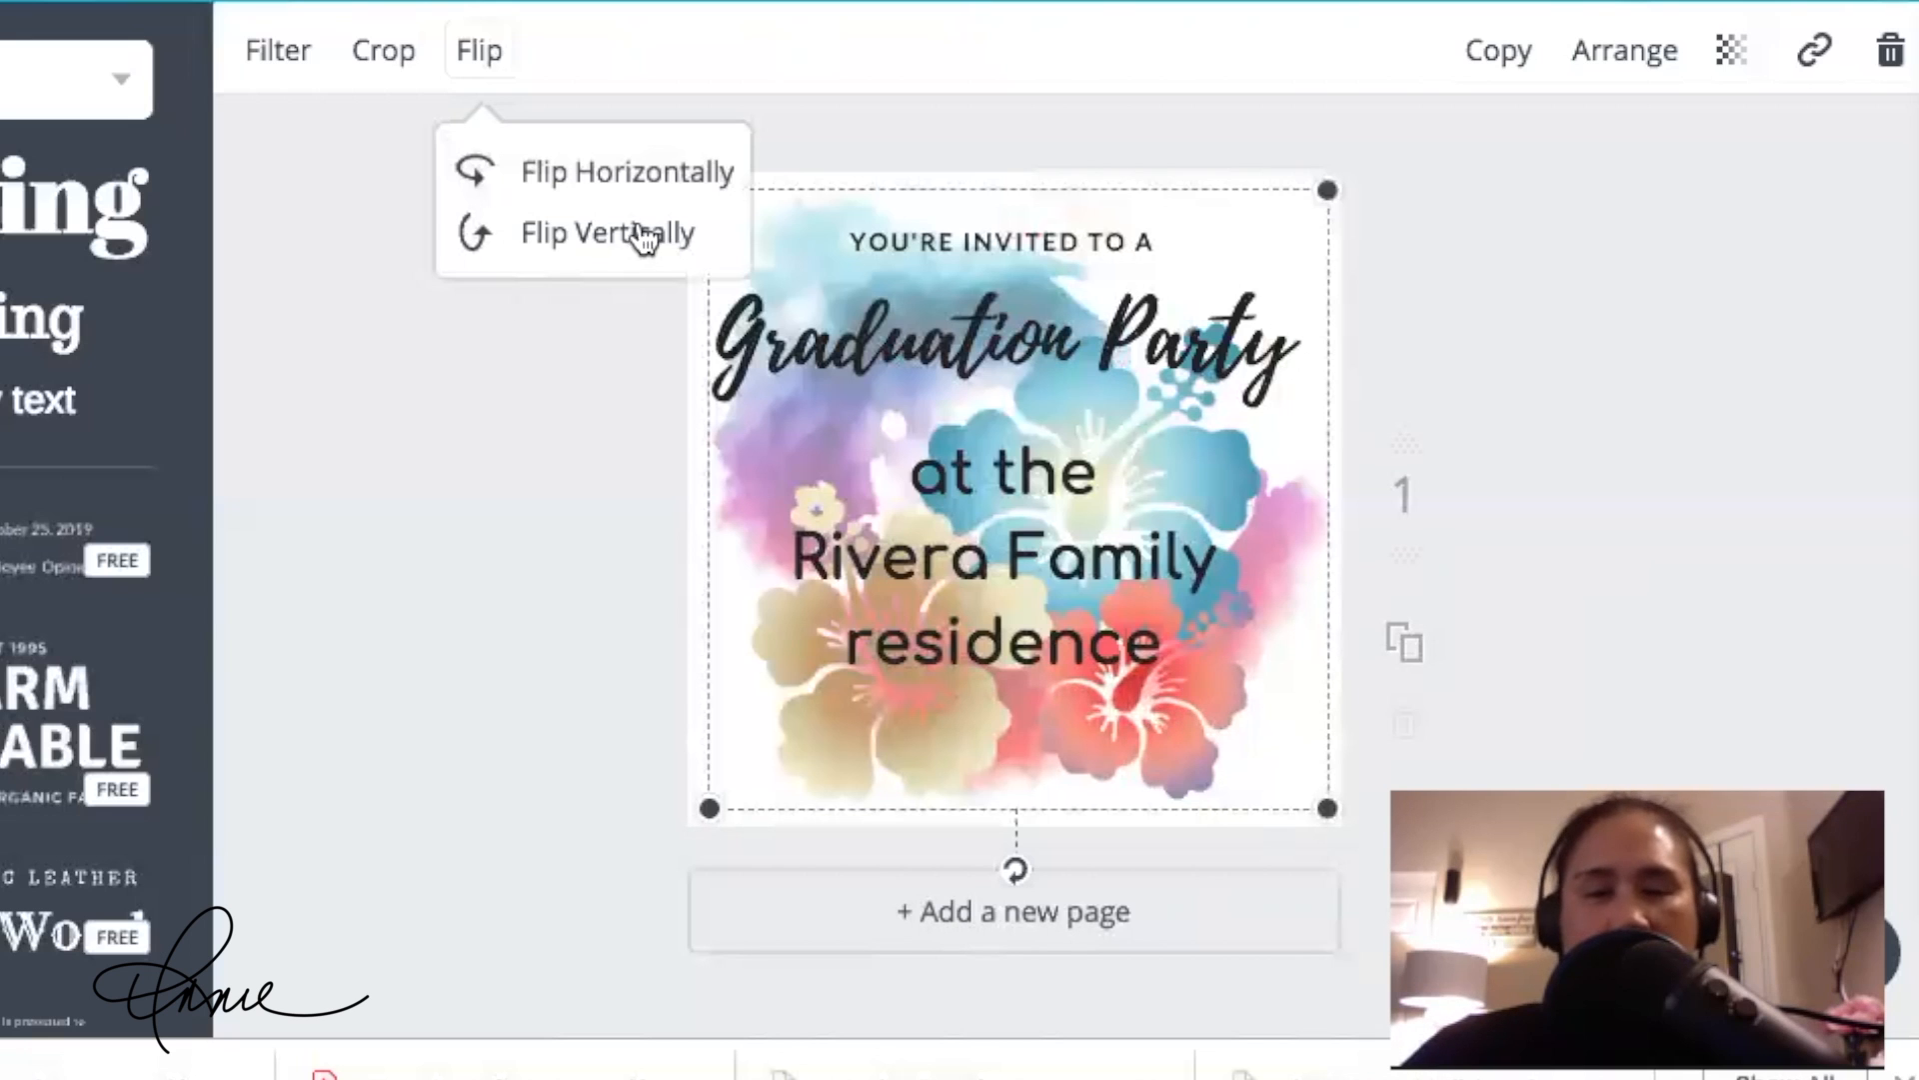
click(607, 233)
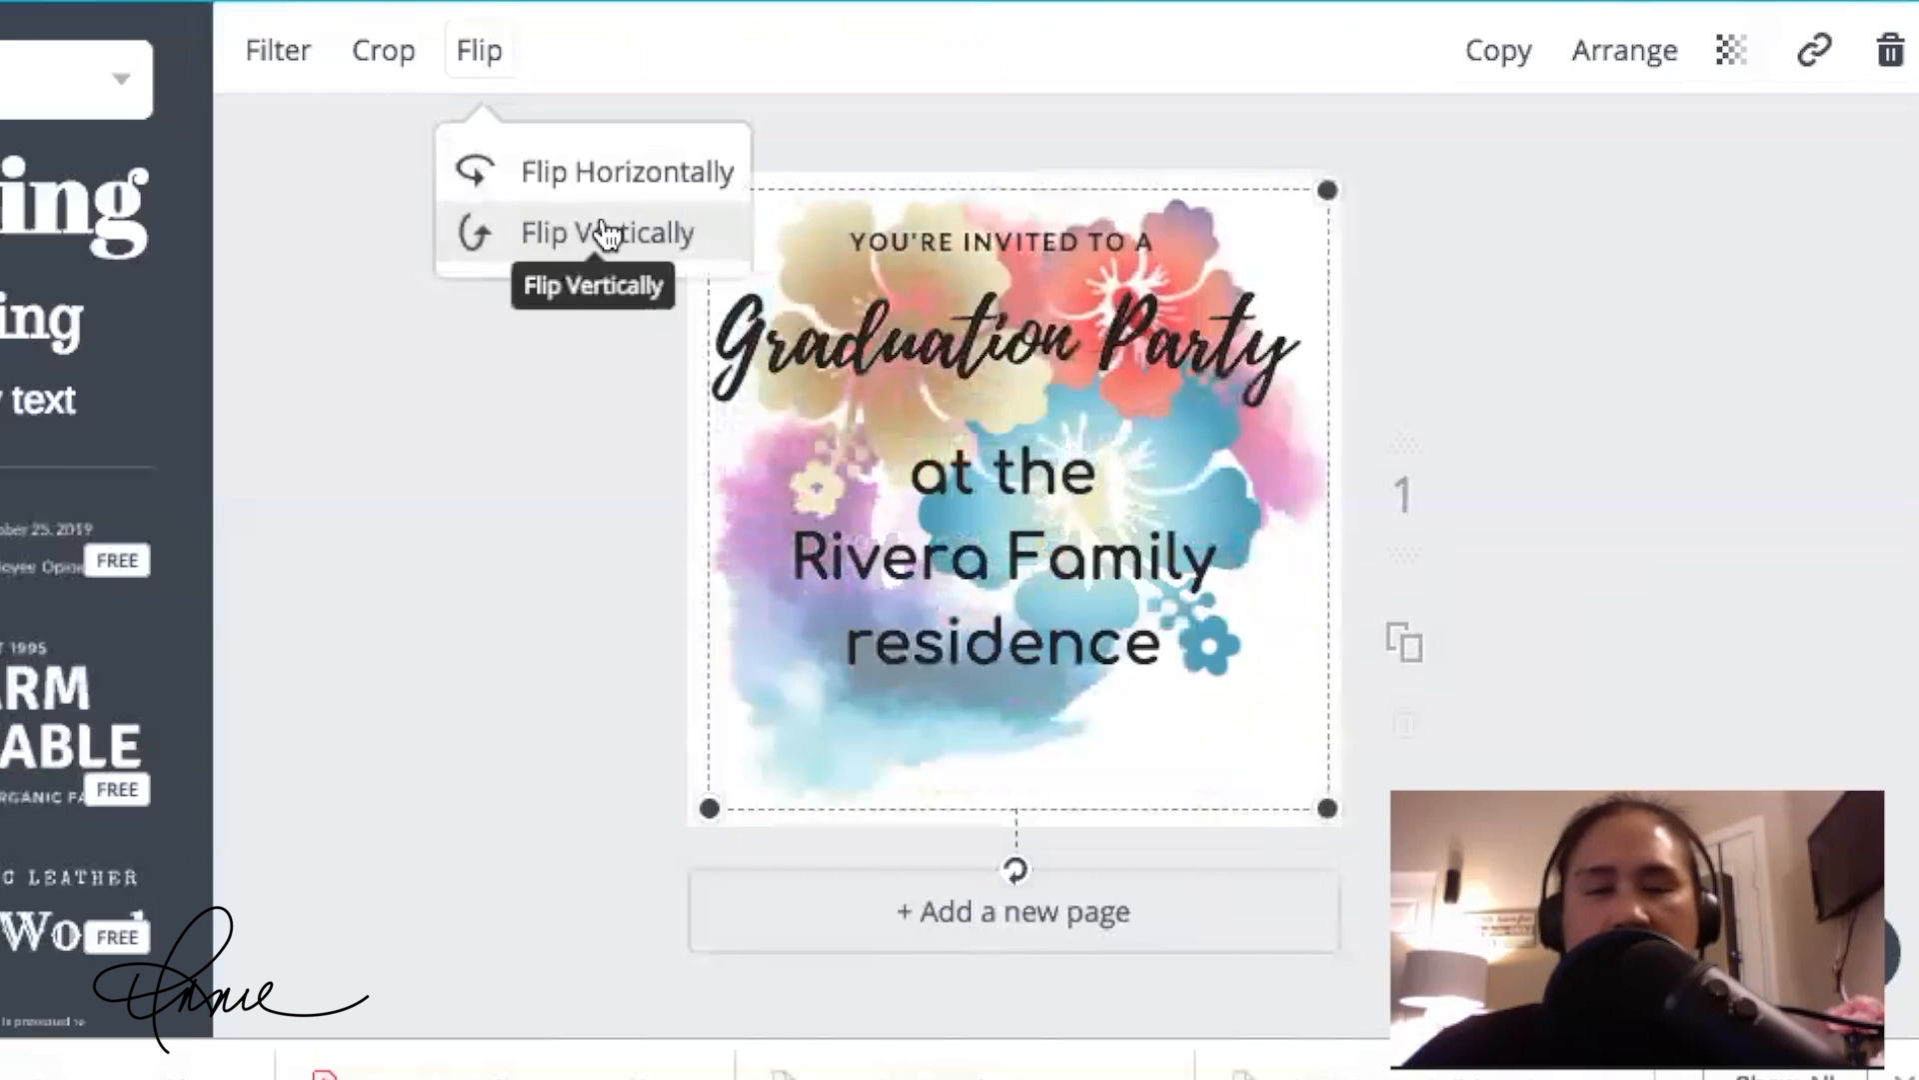